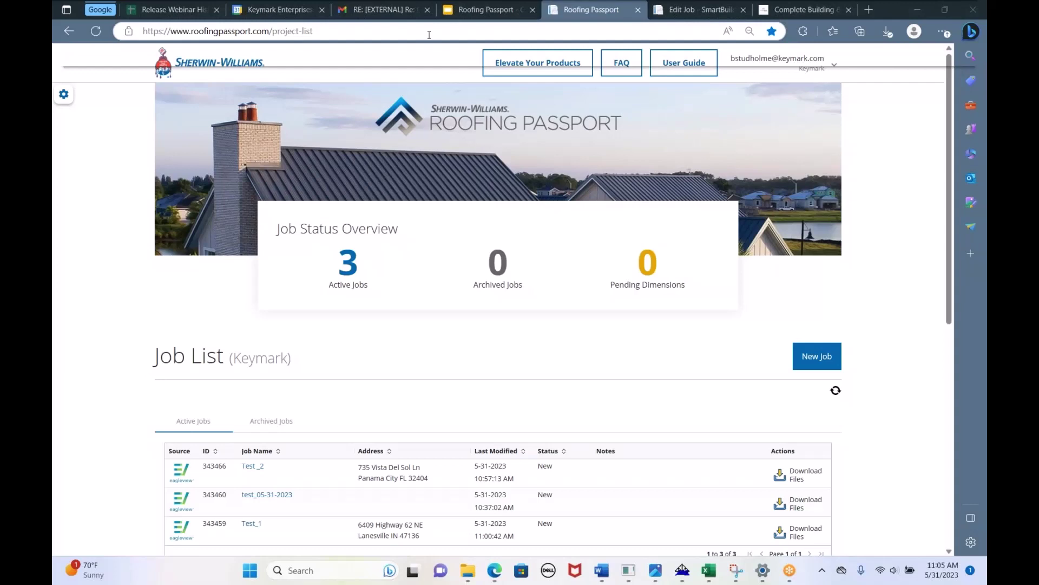
- On the Roofing Passport slide, select the diagram's titles, arrow and centre logos together
left_click(504, 10)
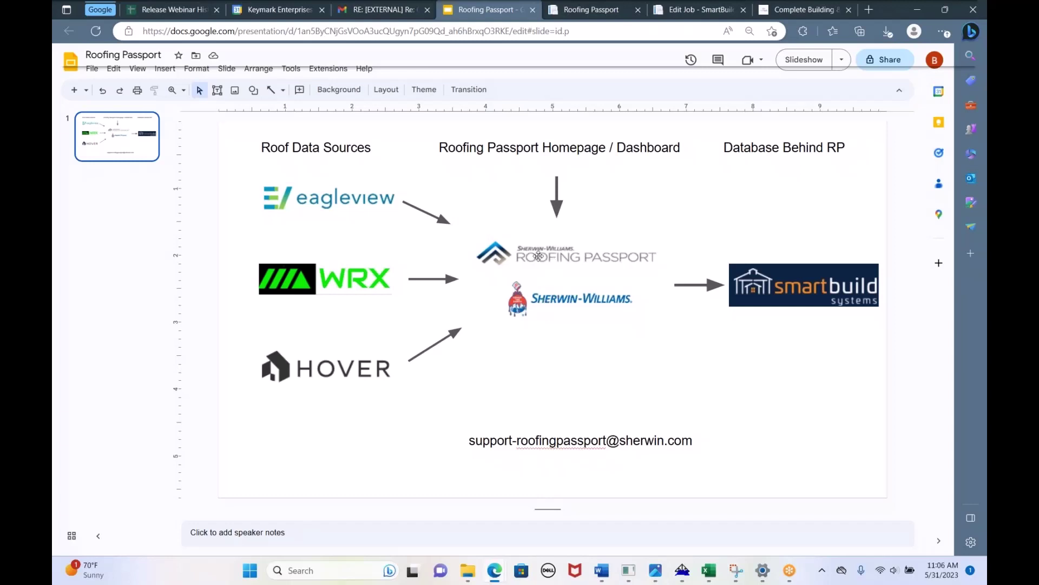
left_click_drag(459, 167, 665, 349)
left_click(433, 137)
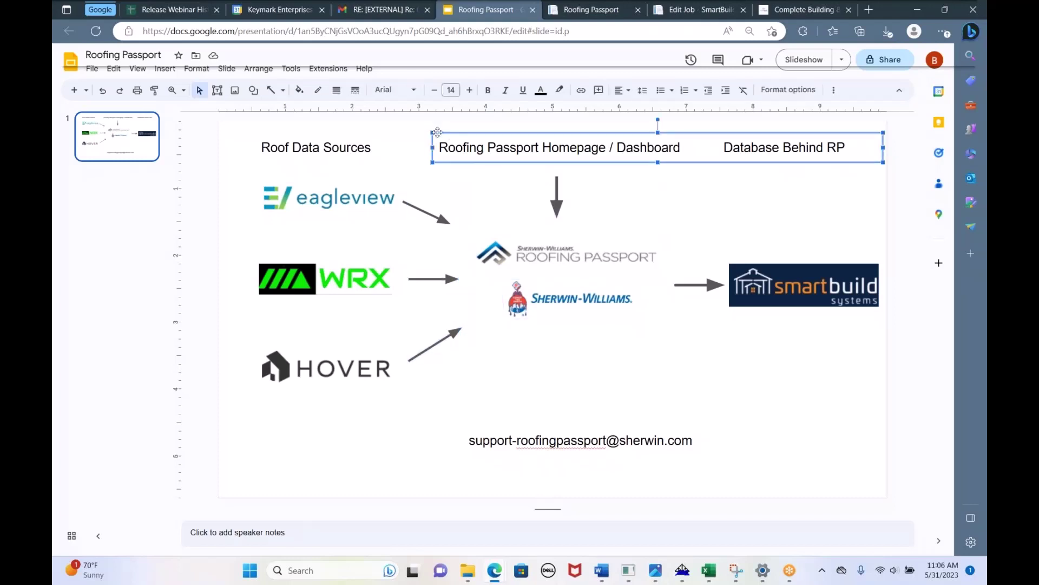
left_click(413, 124)
left_click_drag(425, 122, 666, 318)
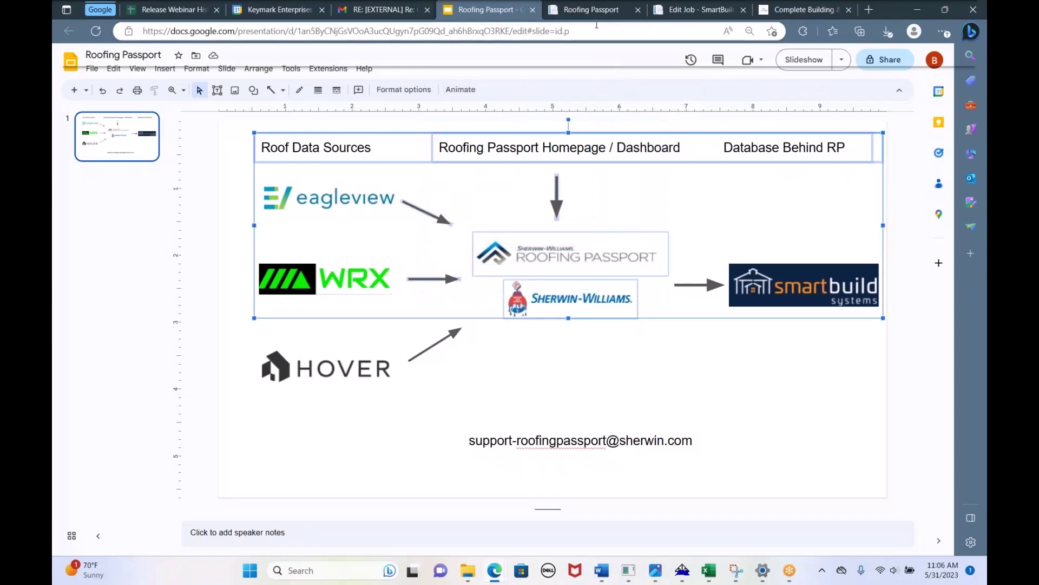
- Log out of Roofing Passport, sign back in with saved credentials, and return to the slides
left_click(595, 13)
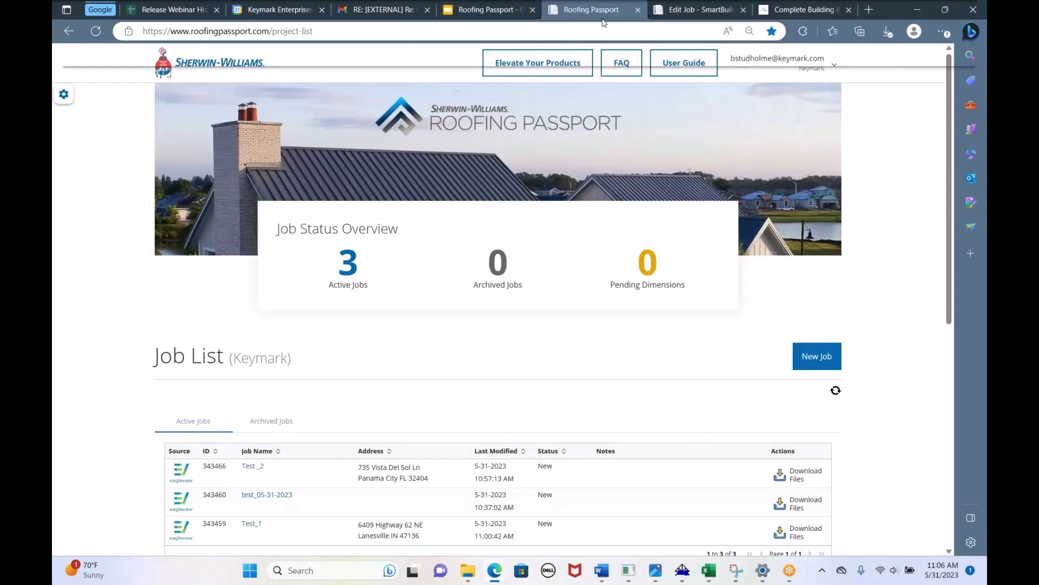
left_click(814, 64)
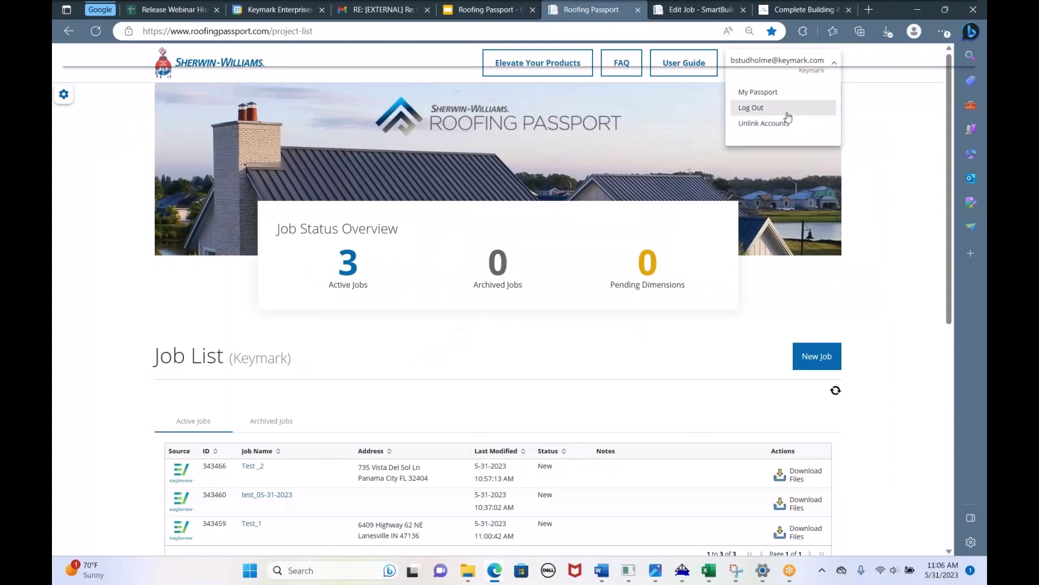
left_click(781, 107)
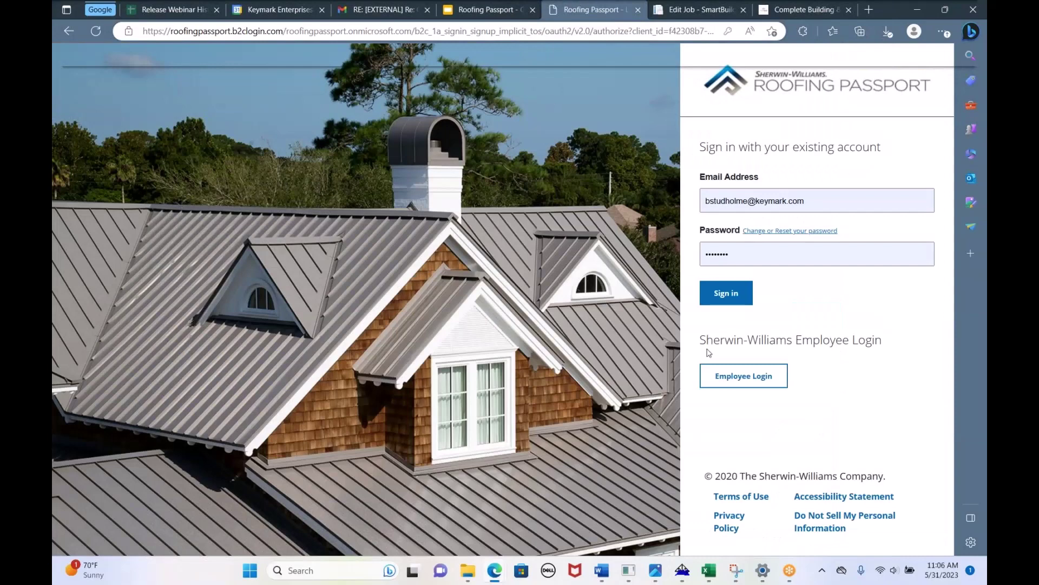
left_click(723, 303)
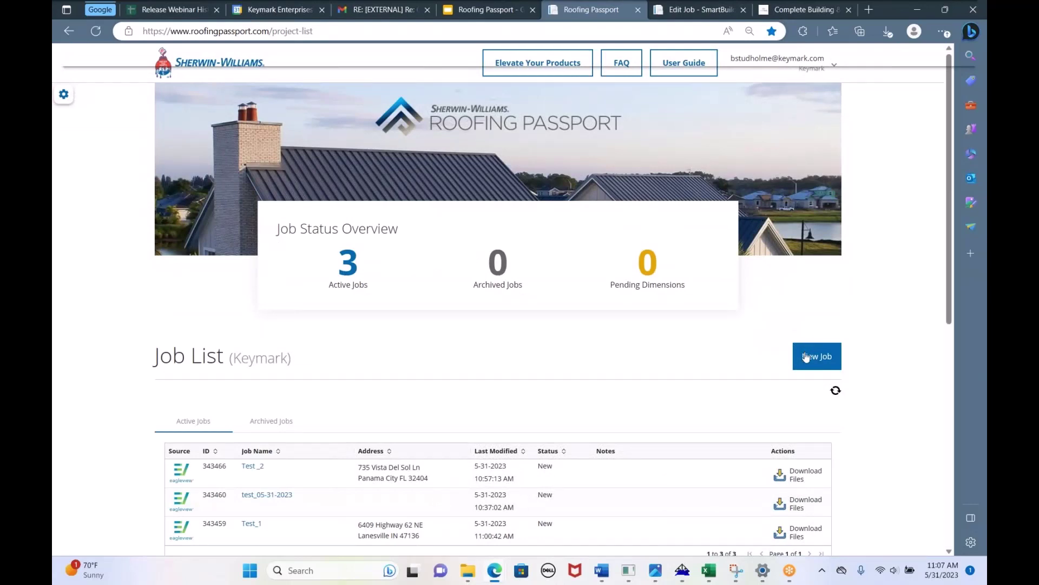
left_click(479, 11)
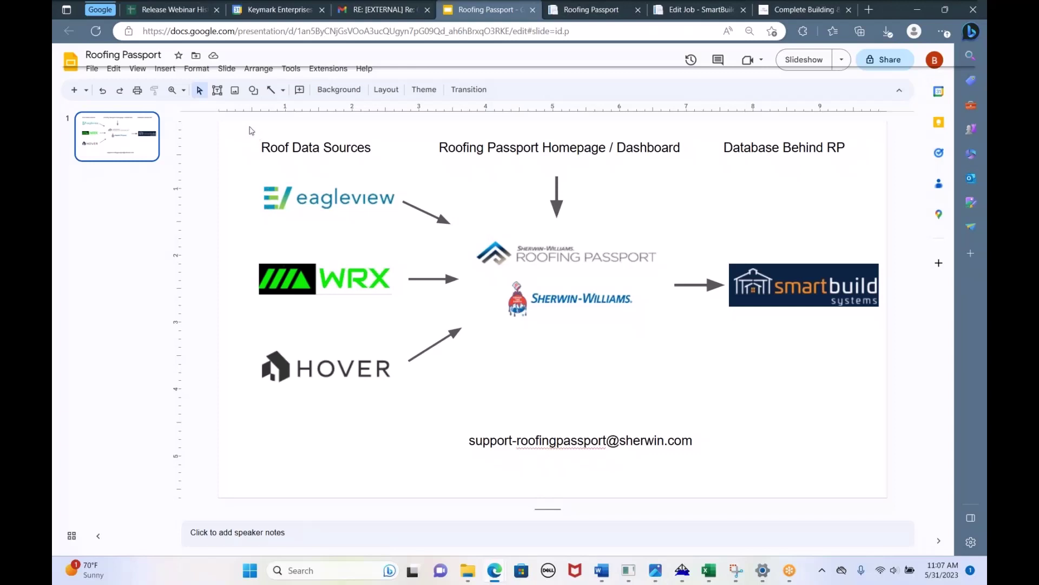
- Highlight the Roof Data Sources heading and EagleView logo, then return to the job list
left_click_drag(282, 187, 402, 233)
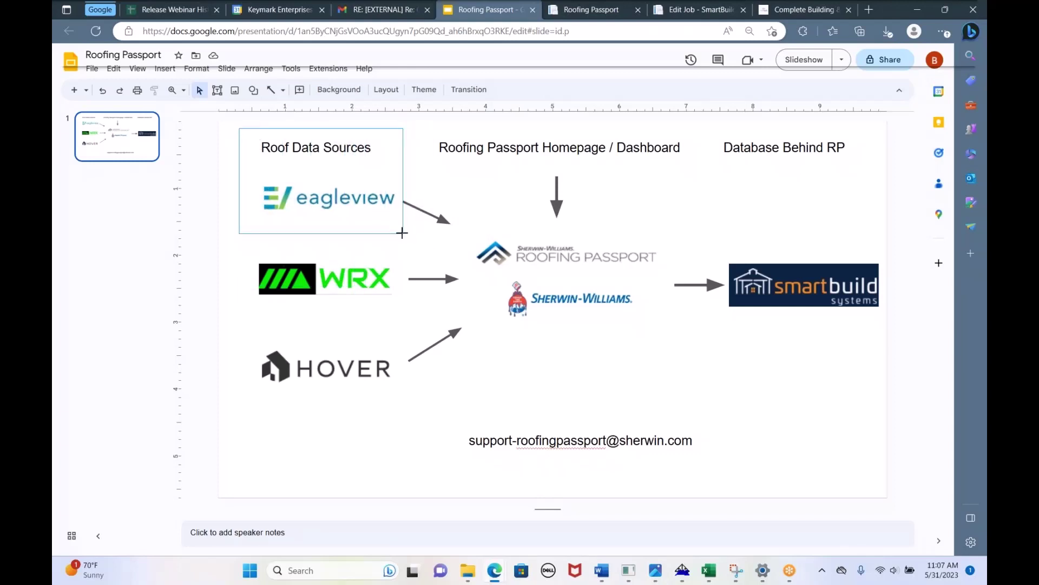
left_click_drag(402, 232, 402, 232)
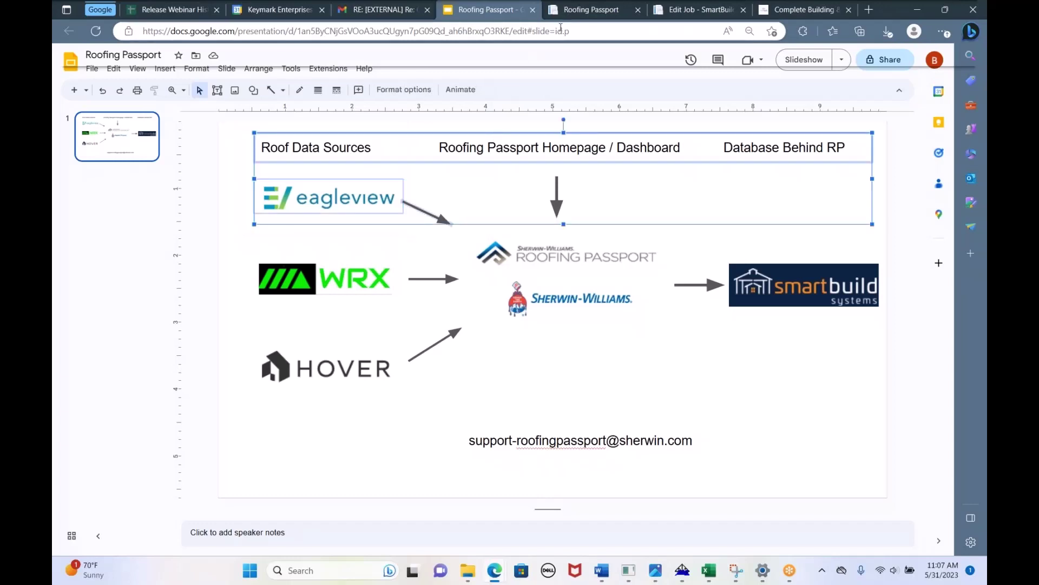
left_click(588, 9)
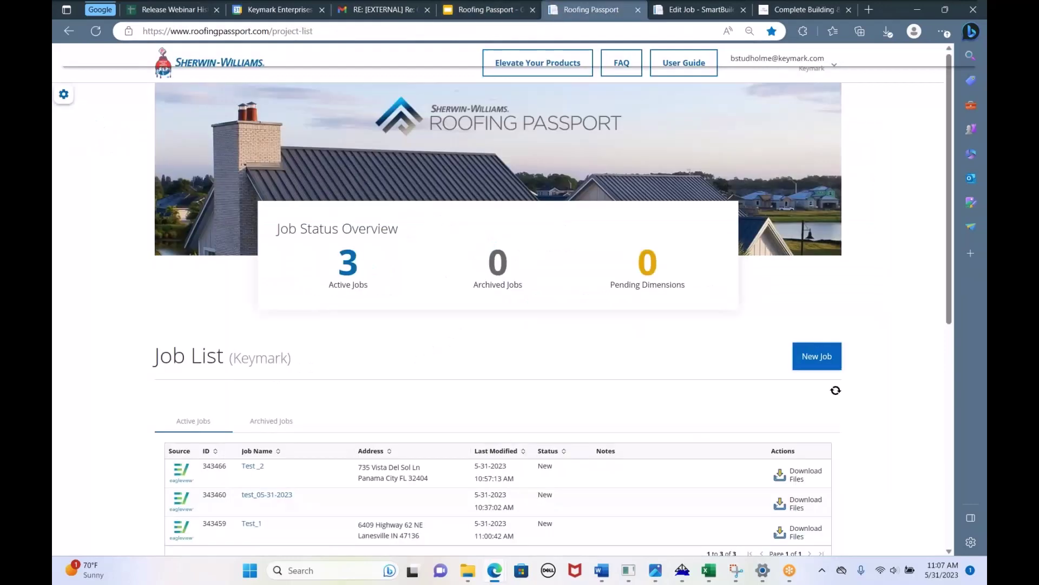
- Start a new EagleView job from a saved property address and locate it on the aerial map
left_click(816, 353)
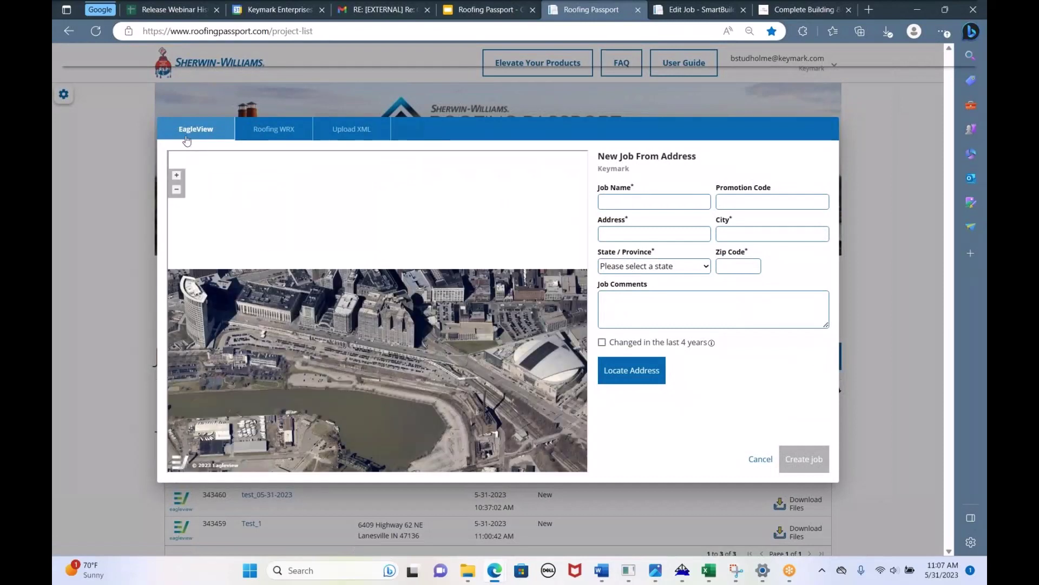
left_click(609, 234)
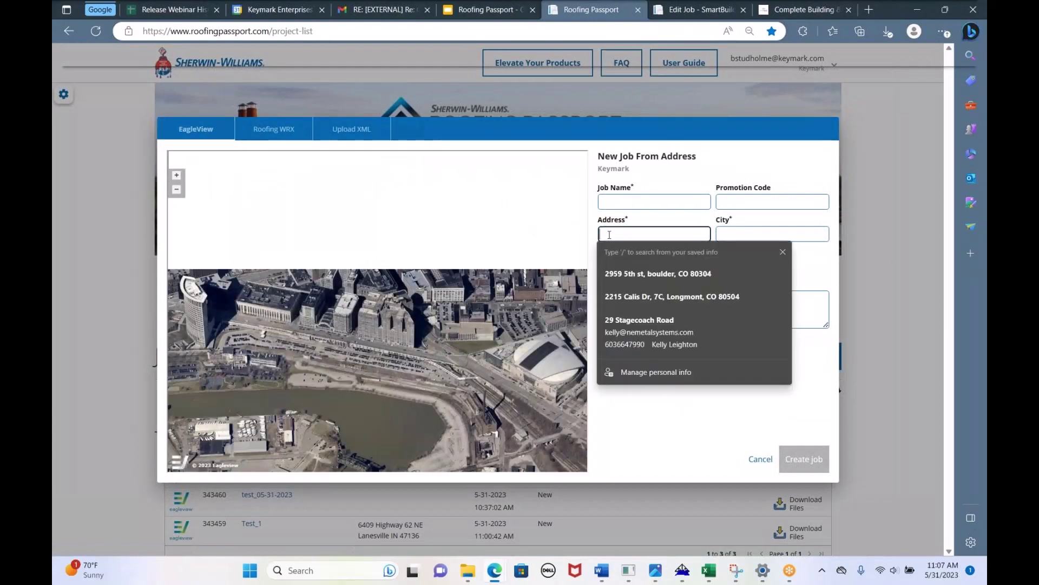
left_click(623, 265)
left_click(622, 383)
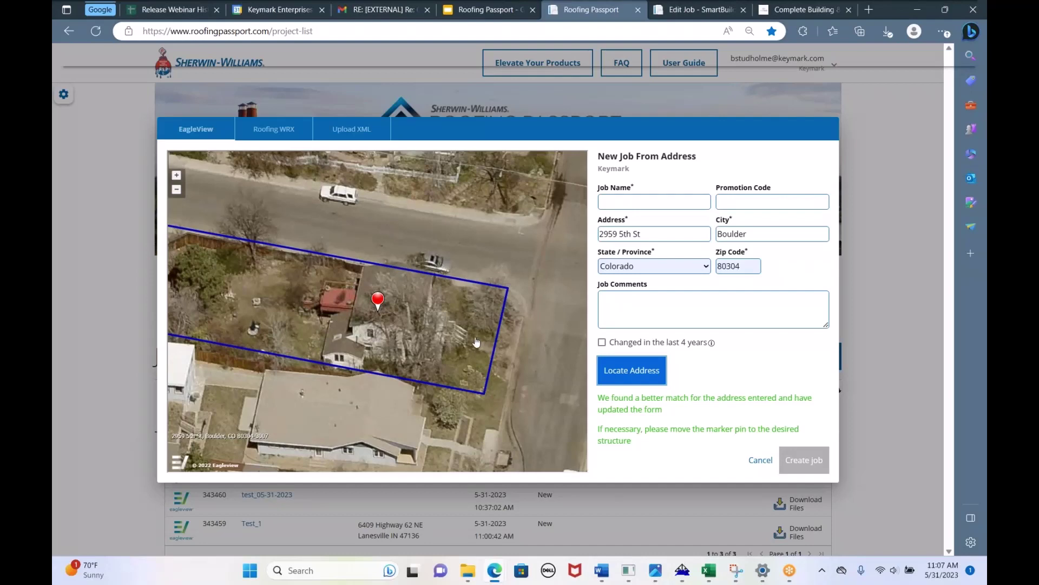
left_click(478, 12)
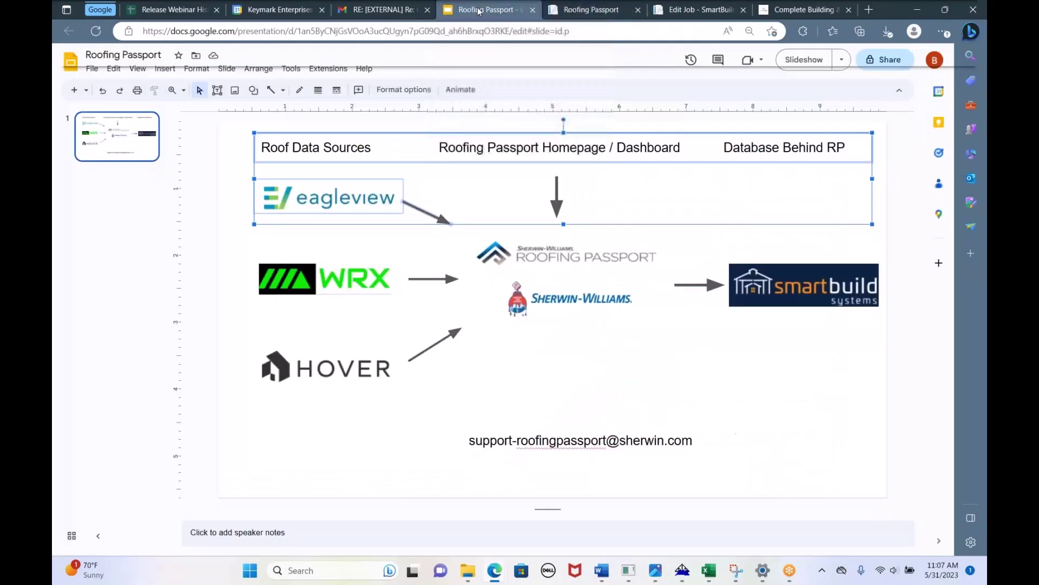
- Highlight the WRX logo on the slide, then return to the New Job From Address form
left_click(263, 268)
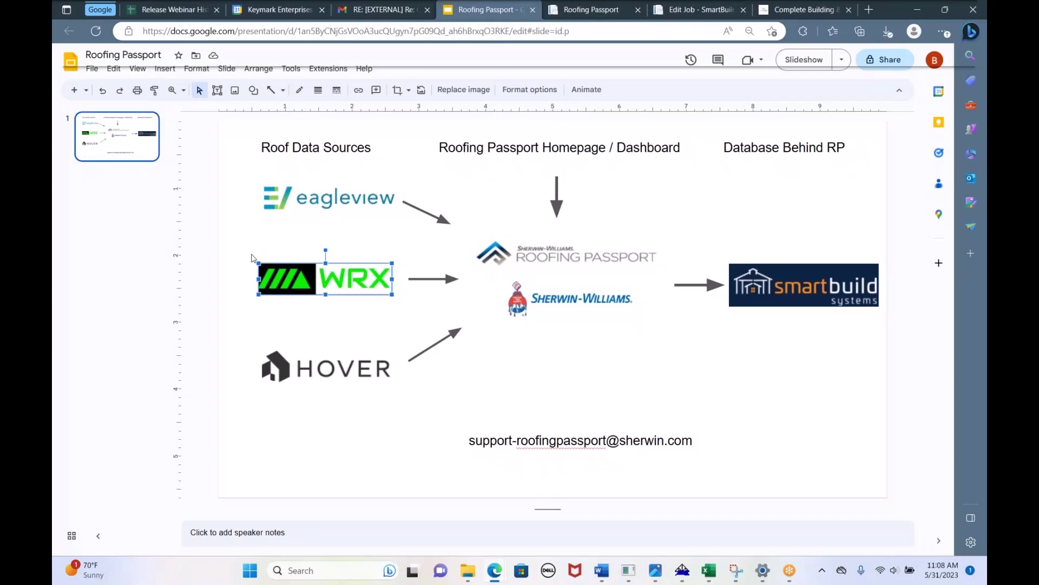
left_click(585, 13)
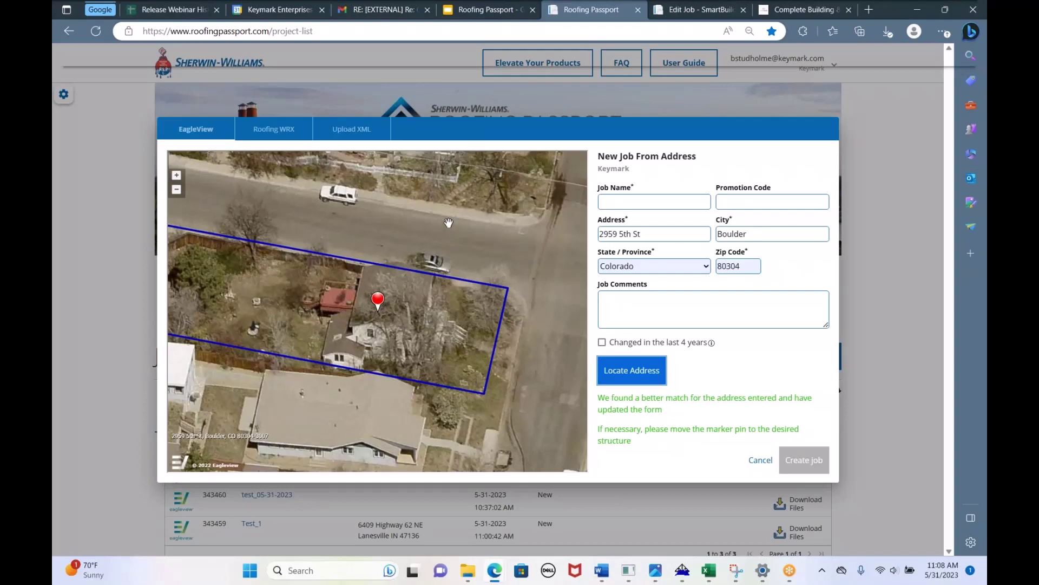
- Try the Roofing WRX New Job From Files option, which shows WRX isn't enabled
left_click(267, 133)
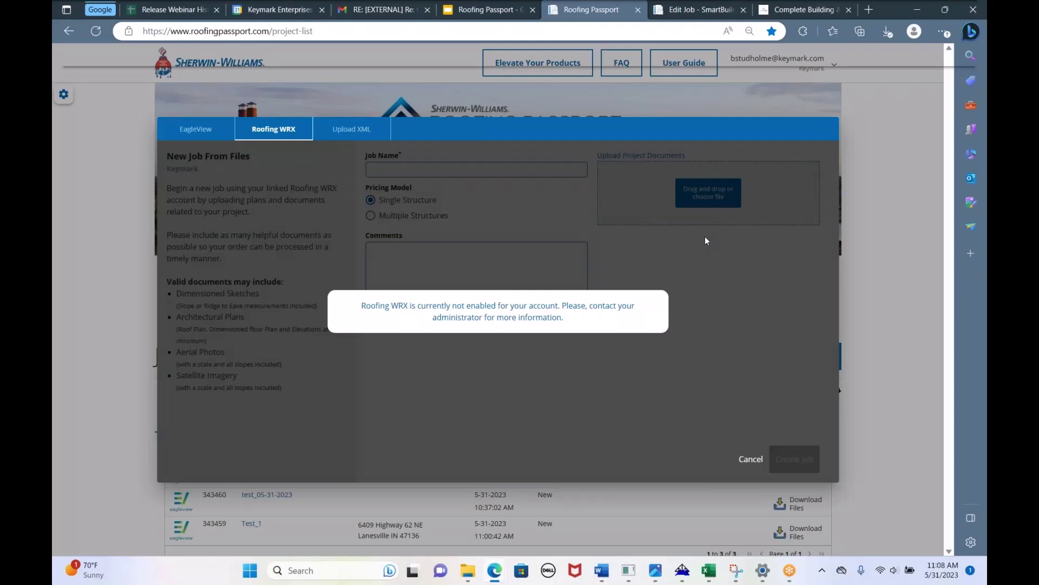
left_click(195, 138)
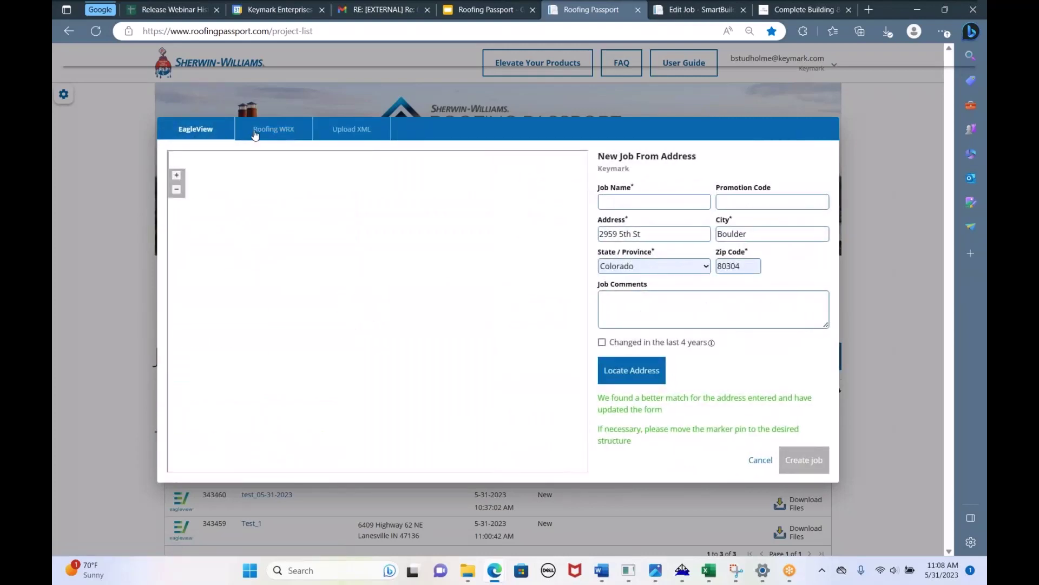
left_click(255, 134)
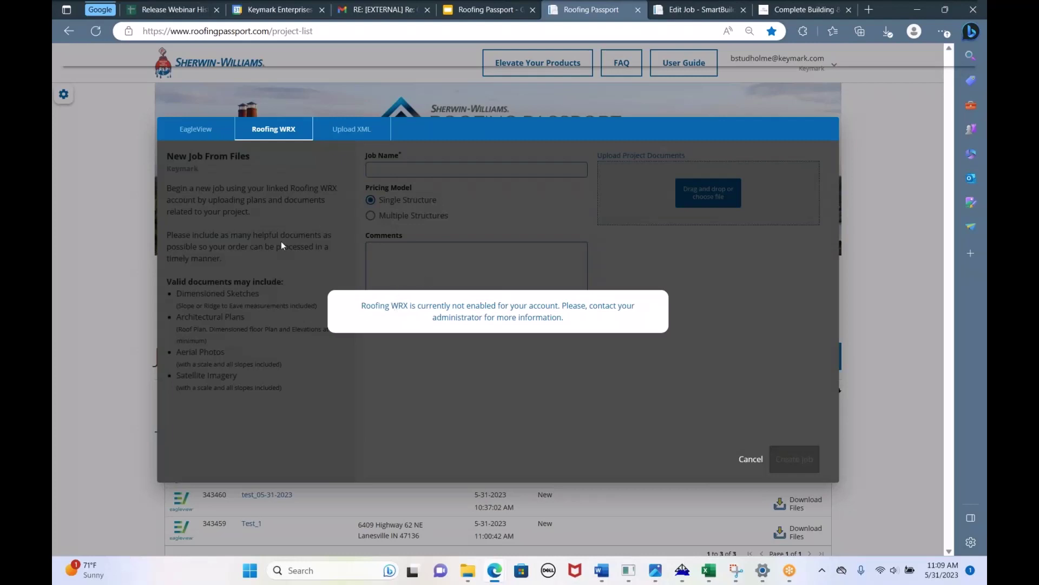
- Highlight the HOVER logo, then try the Upload XML job option, which isn't enabled
left_click(512, 6)
left_click(307, 353)
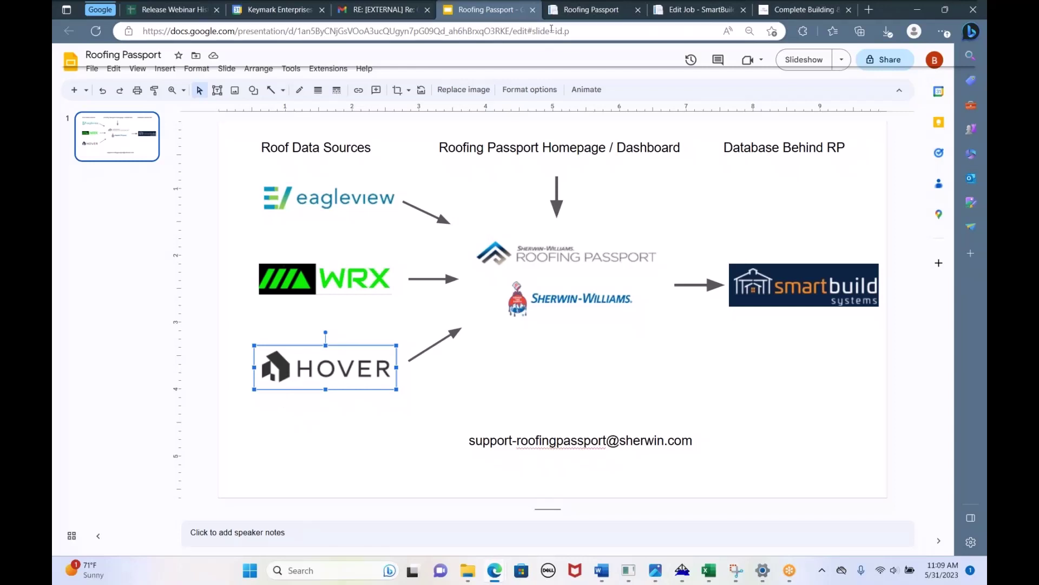
left_click(558, 16)
left_click(335, 133)
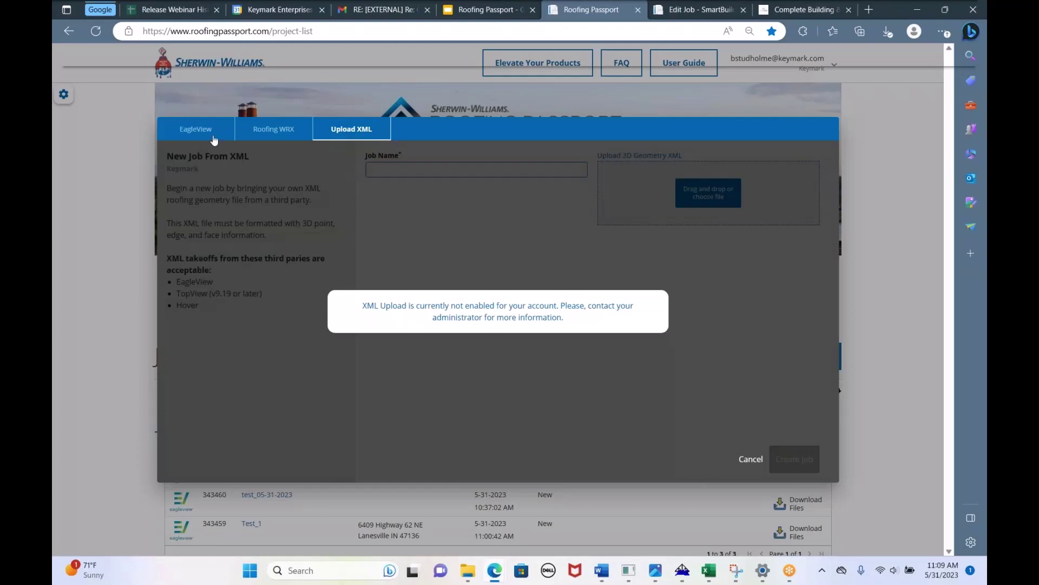
- Highlight the Roofing WRX not-enabled message, then go back to the EagleView address form and the slides
left_click(254, 136)
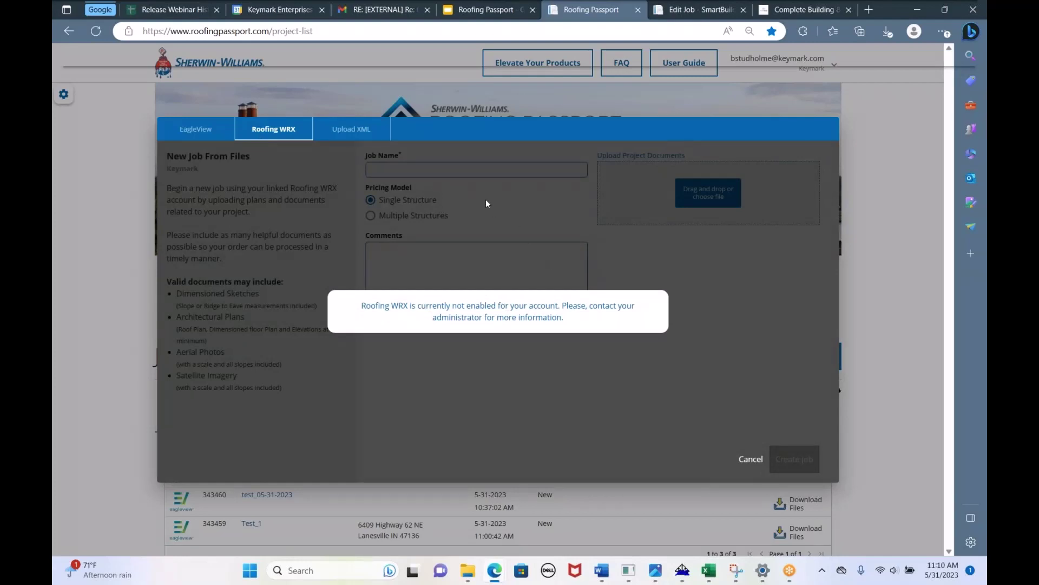
mouse_move(361, 306)
left_mouse_down()
mouse_move(399, 305)
mouse_move(365, 305)
left_mouse_up()
left_click(185, 136)
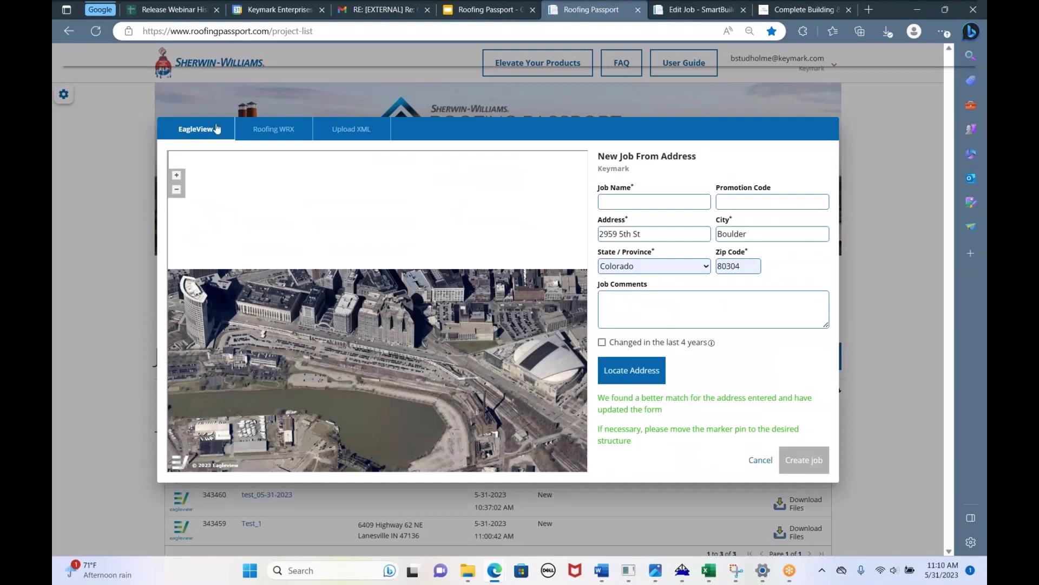
left_click(473, 10)
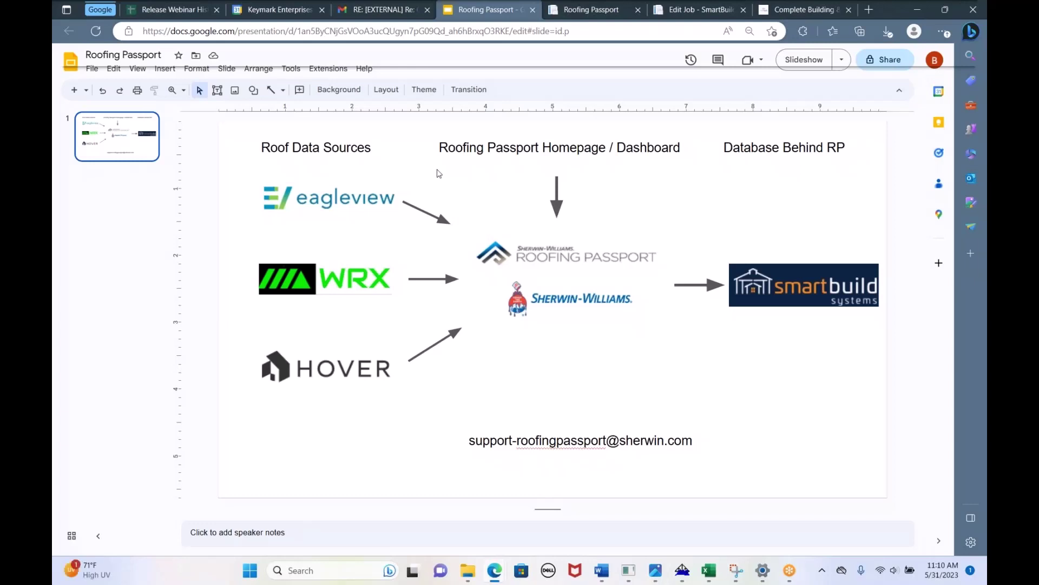
left_click_drag(431, 126, 681, 323)
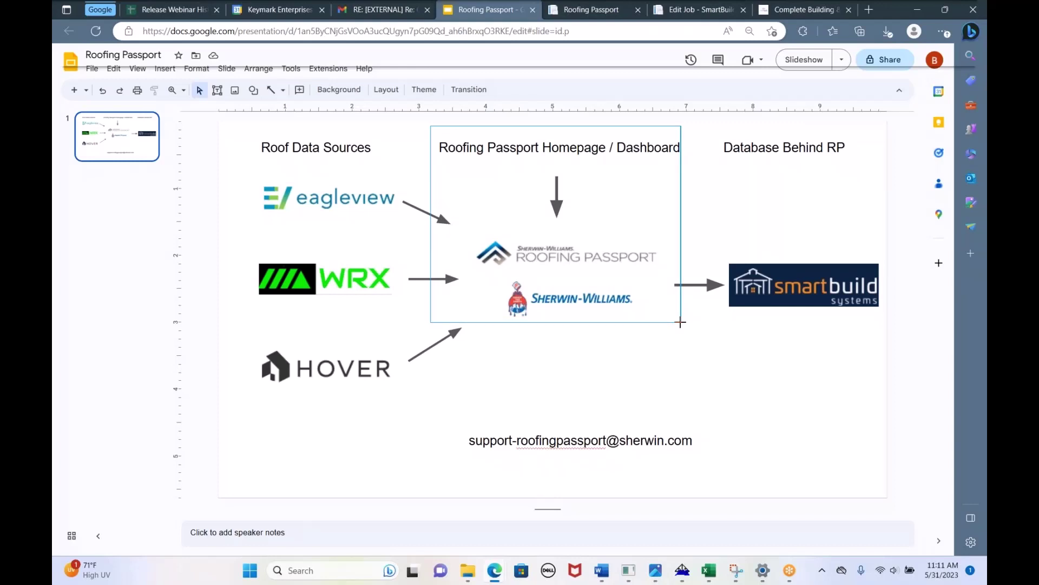
left_click_drag(680, 322, 681, 322)
left_click(377, 423)
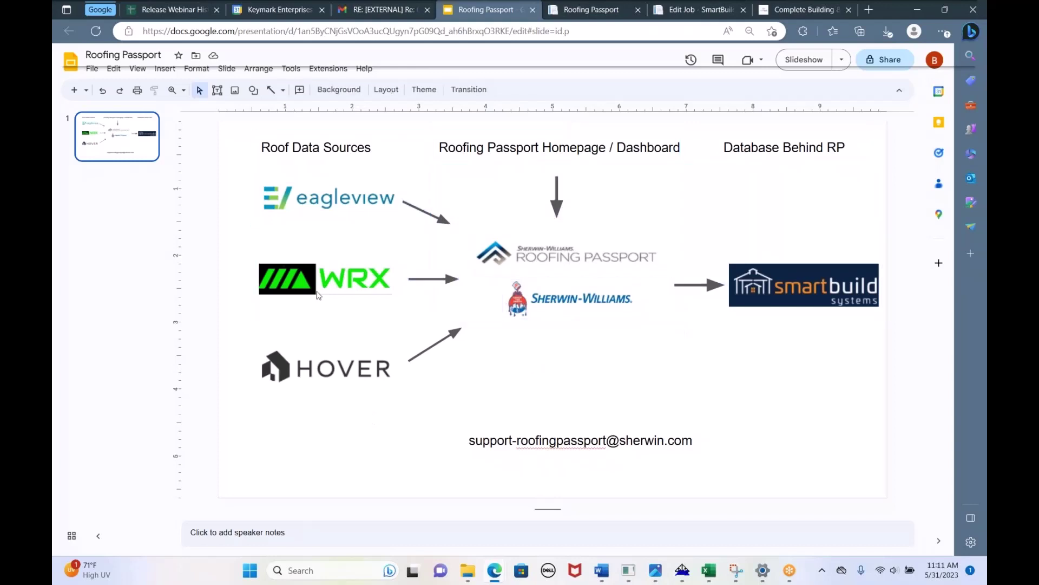
left_click_drag(248, 132, 401, 211)
left_click(782, 377)
left_click_drag(247, 248, 400, 308)
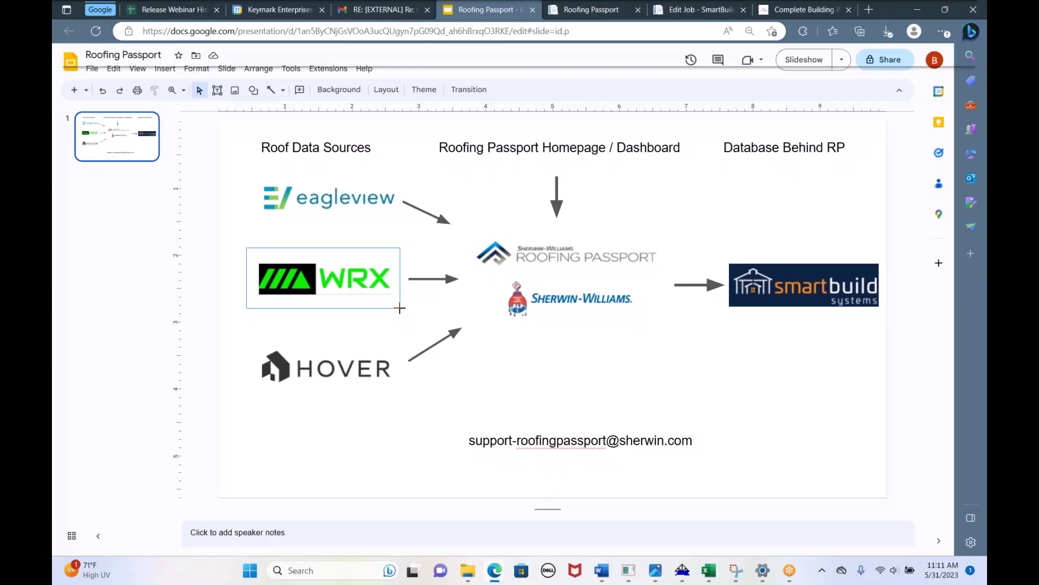
left_click(400, 308)
left_click(396, 448)
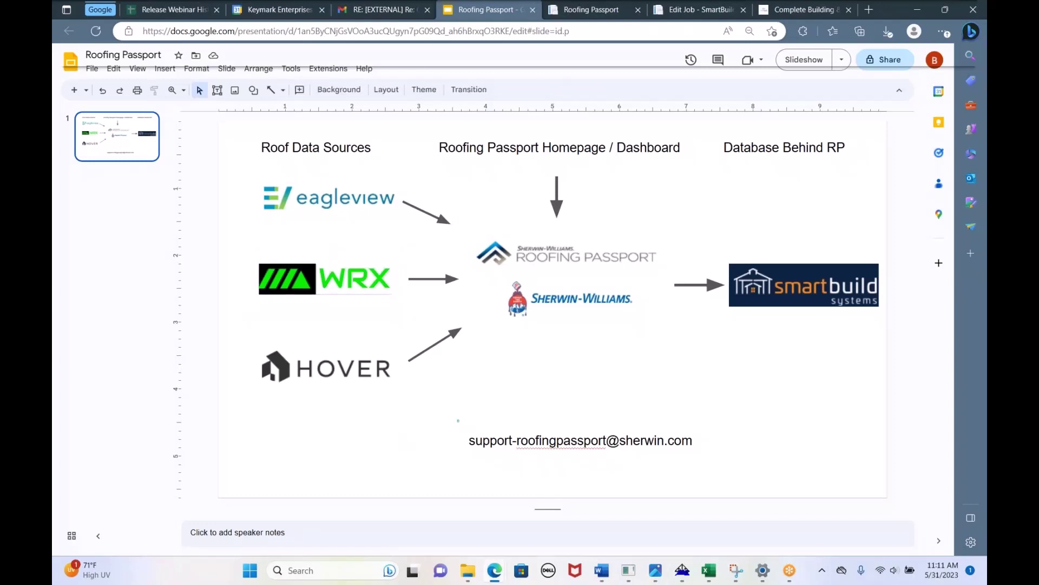
left_click_drag(661, 454, 699, 454)
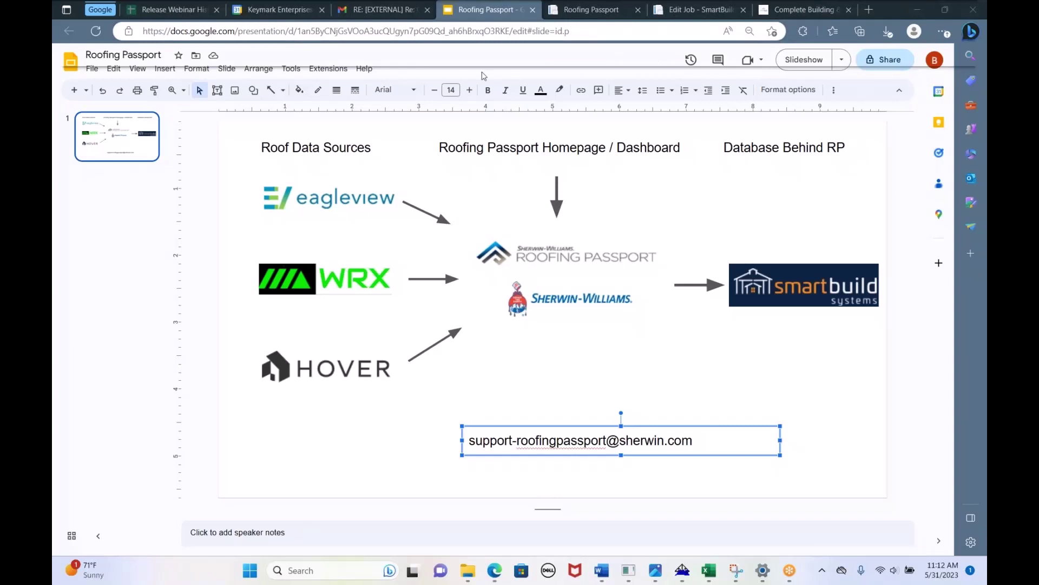
- Zoom the data-flow slide view in to 110% with Ctrl+Plus
key("ctrl+plus")
key("ctrl+plus")
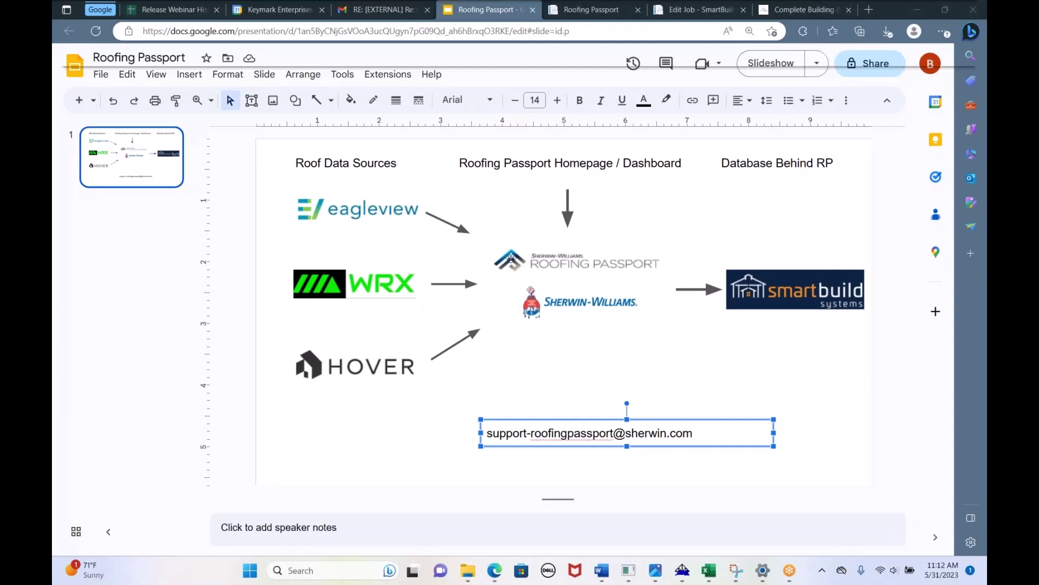
left_click(438, 433)
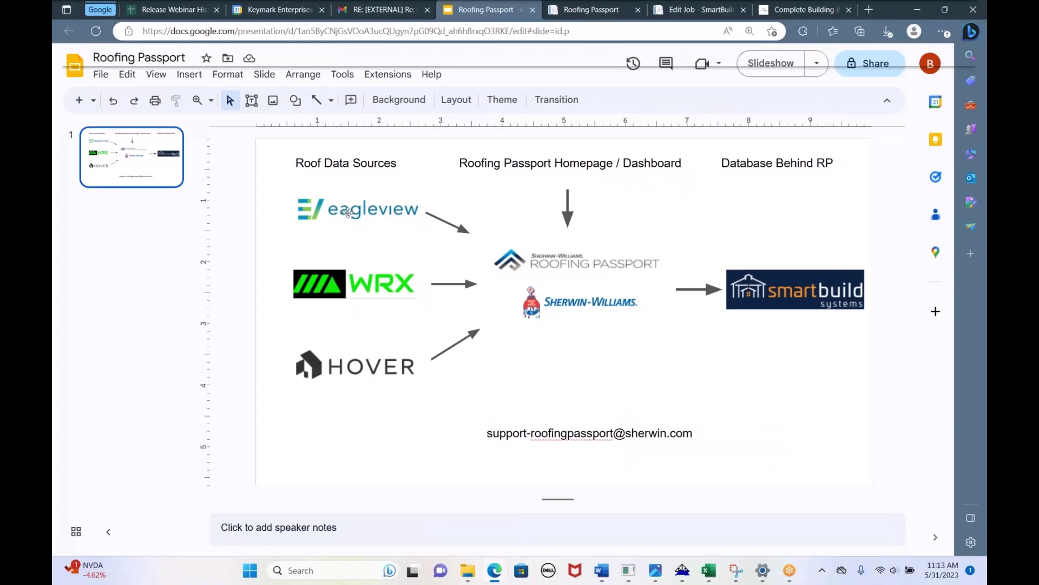
left_click(341, 213)
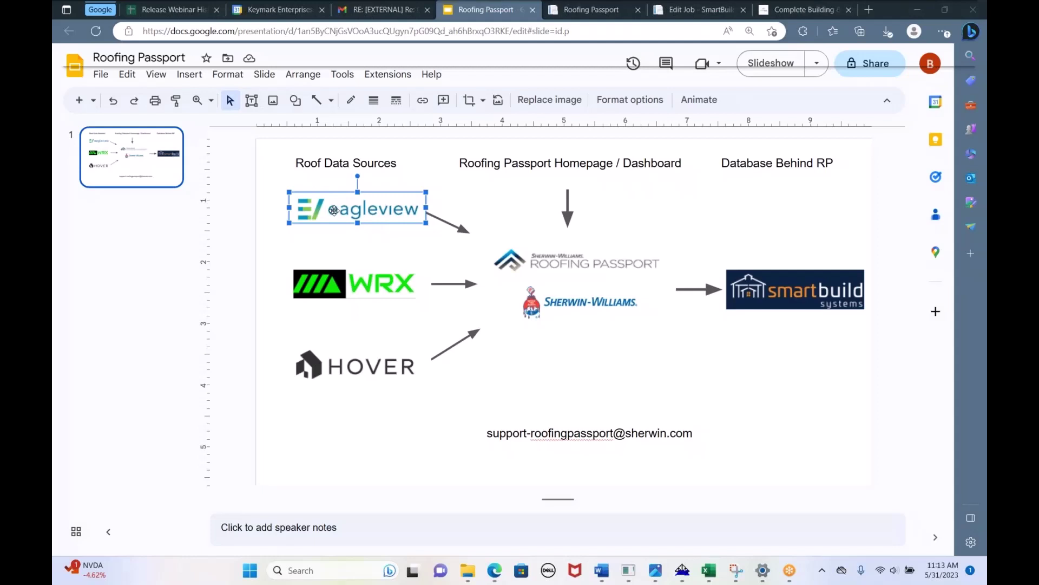
left_click(331, 476)
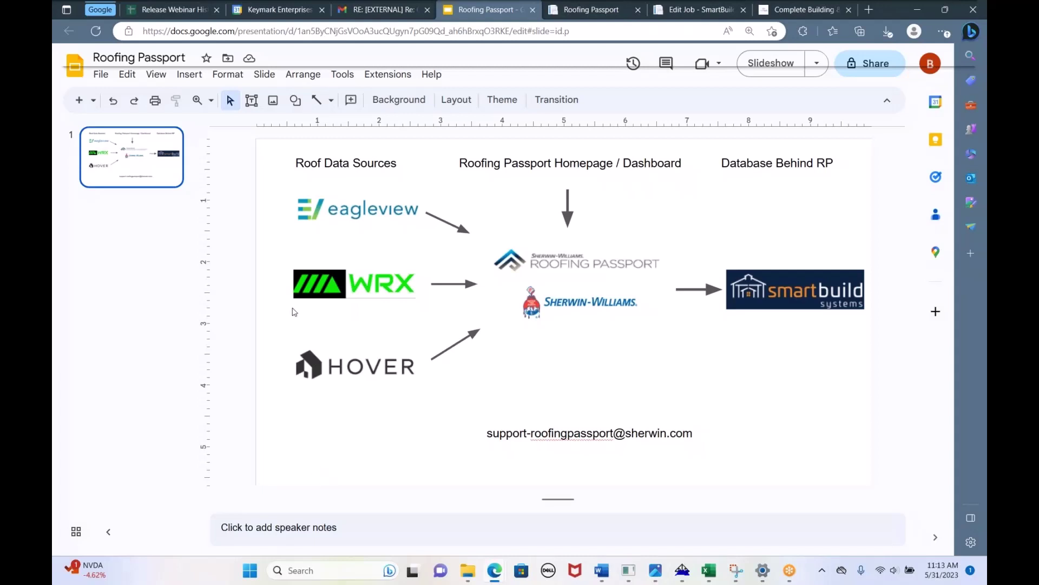
left_click(339, 220)
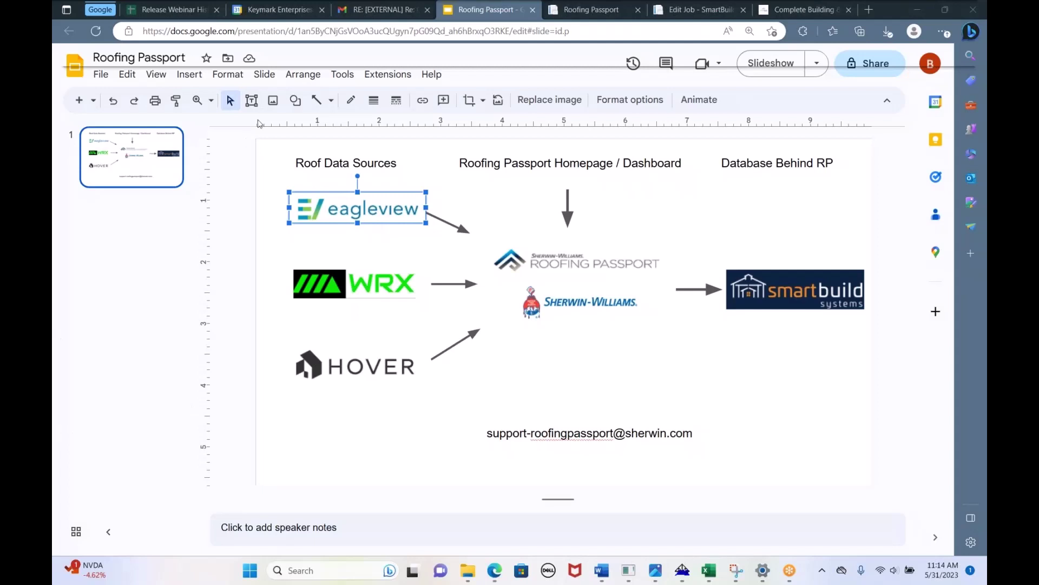
- Cancel the unfinished New Job From Address form and scroll through the 3-job list
left_click(581, 10)
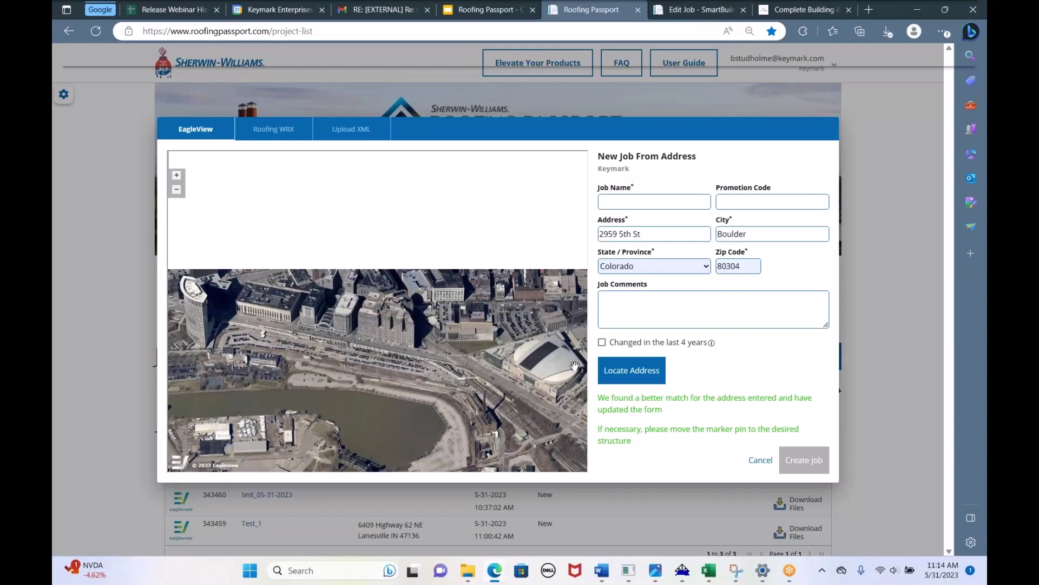
left_click(759, 460)
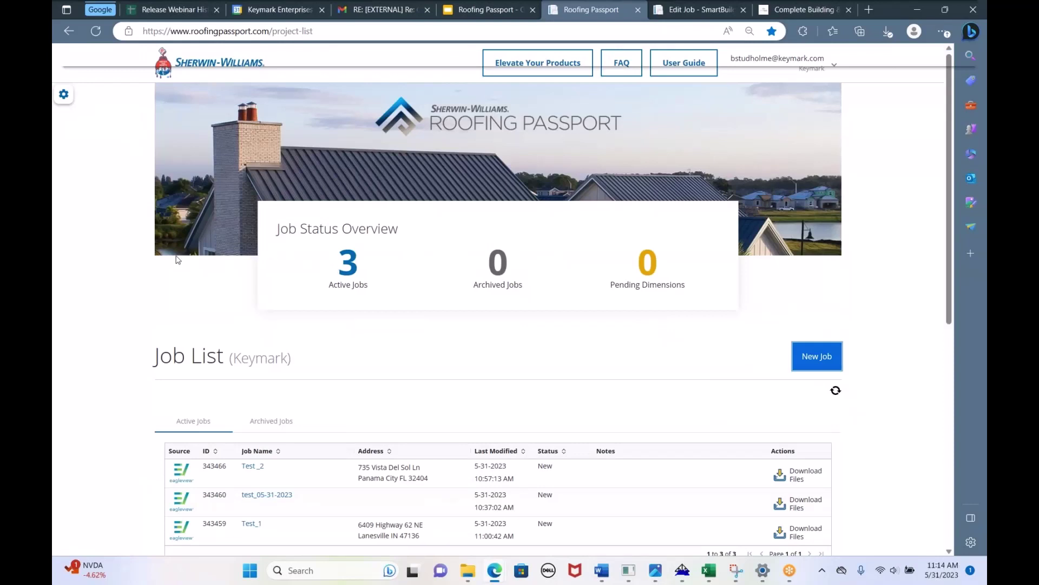
scroll(124, 290, "down", 3)
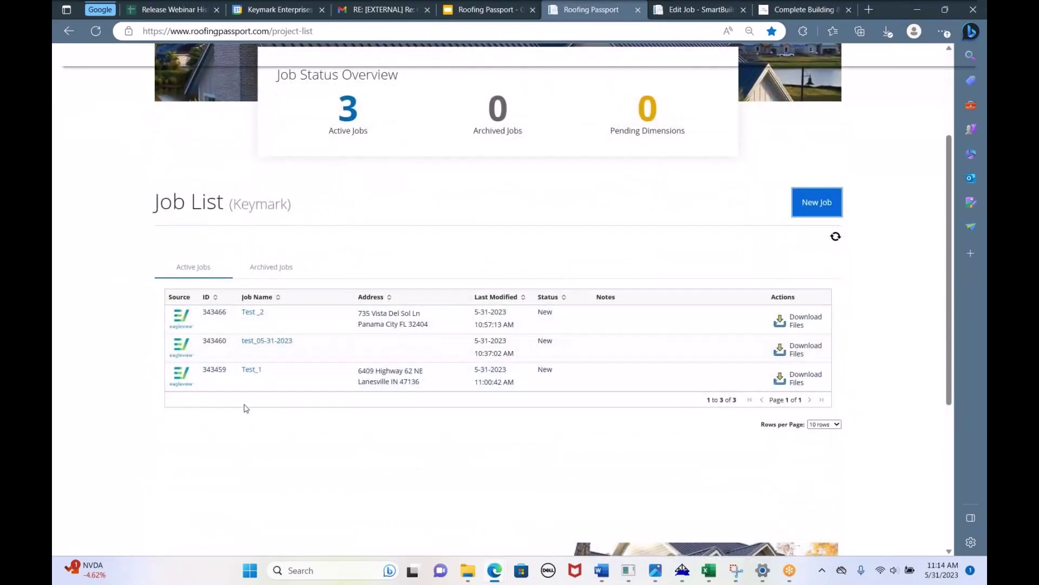
scroll(135, 306, "up", 3)
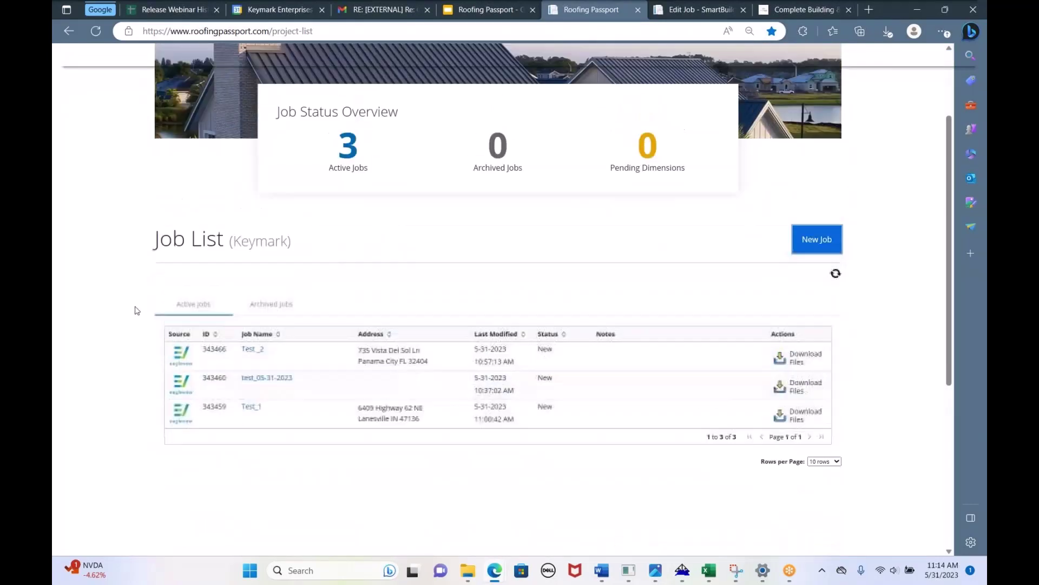
scroll(107, 327, "down", 2)
scroll(107, 327, "up", 2)
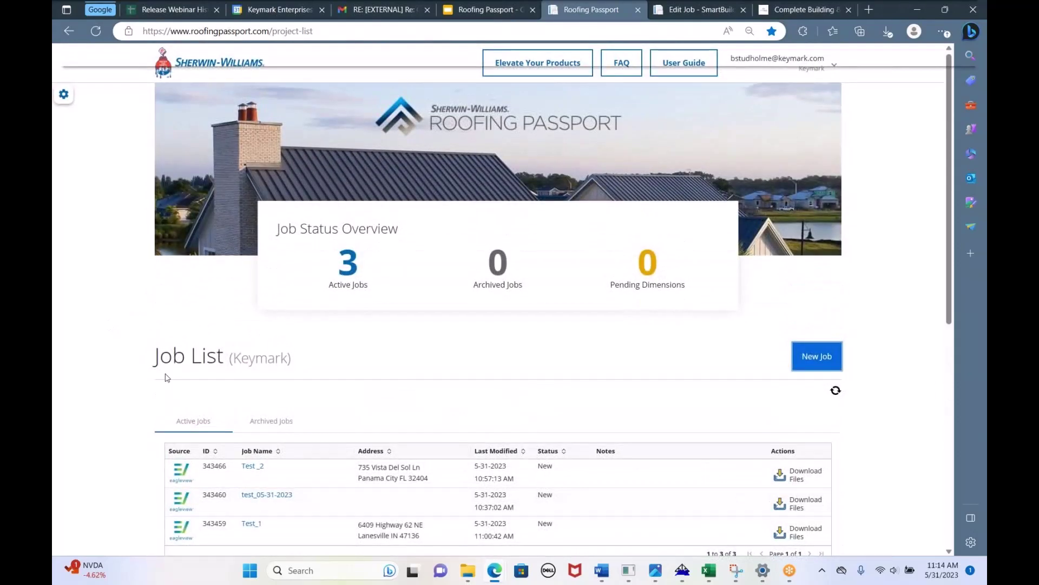
scroll(173, 366, "down", 1)
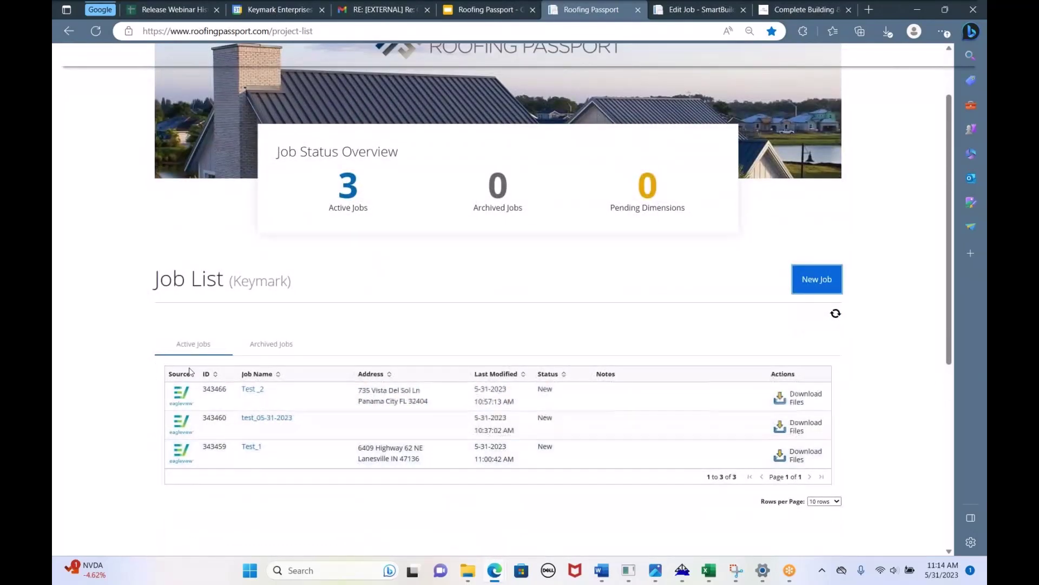
scroll(151, 324, "up", 1)
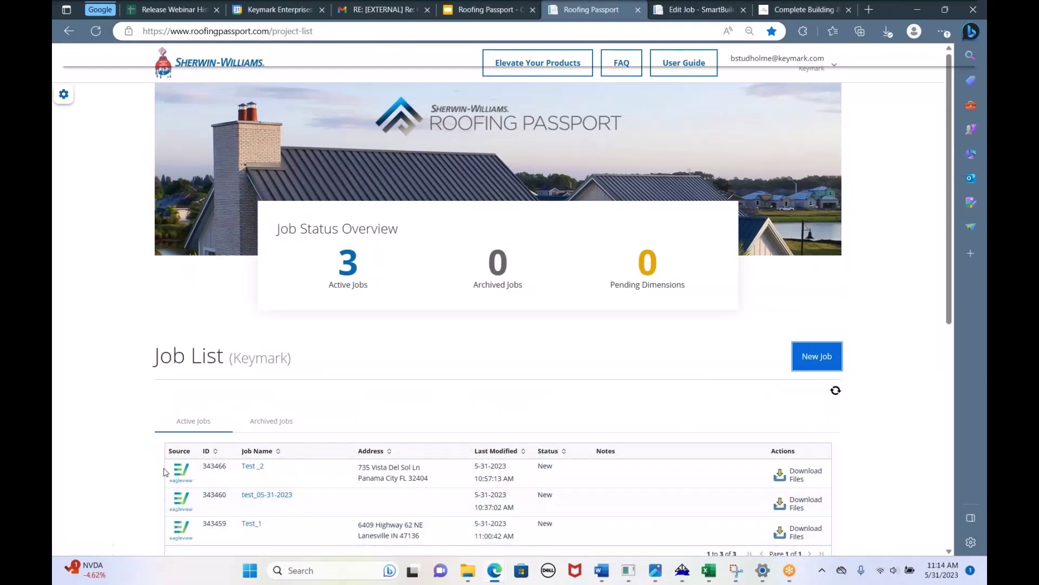
- Start a new job named Test 3 and enter its street address and city
left_click(817, 356)
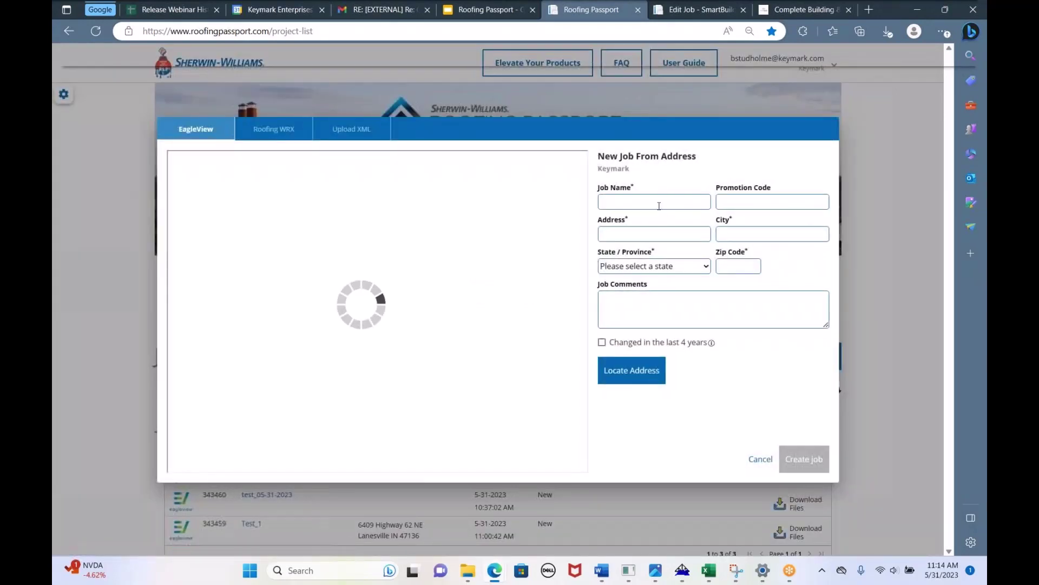
left_click(653, 202)
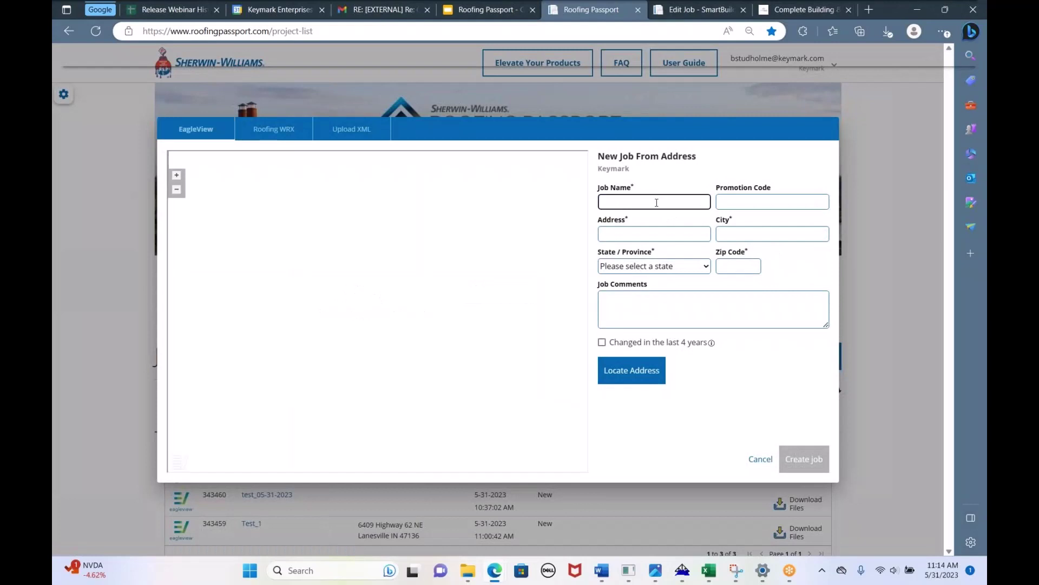
type("Test 3")
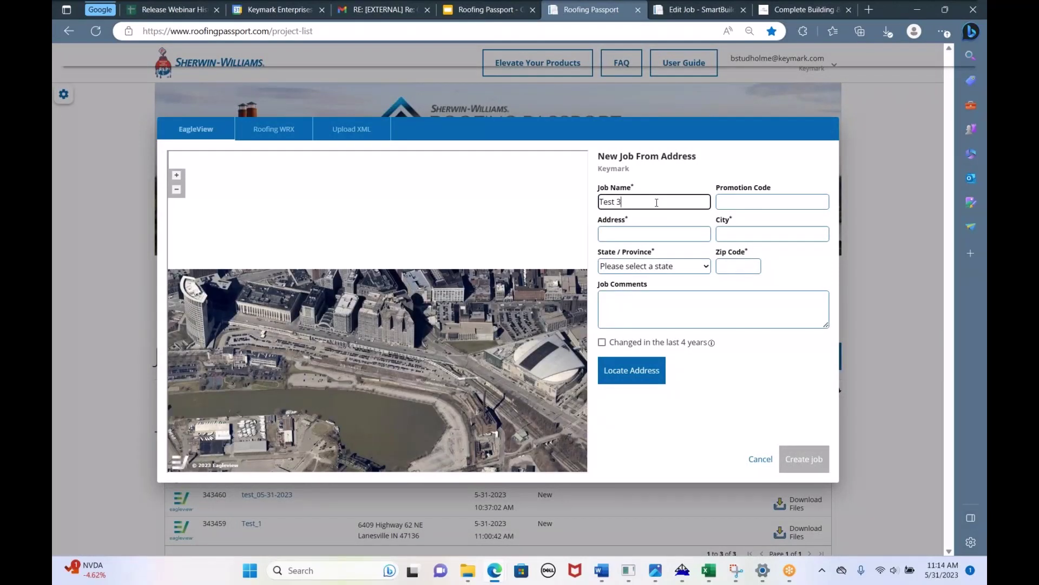
left_click(655, 232)
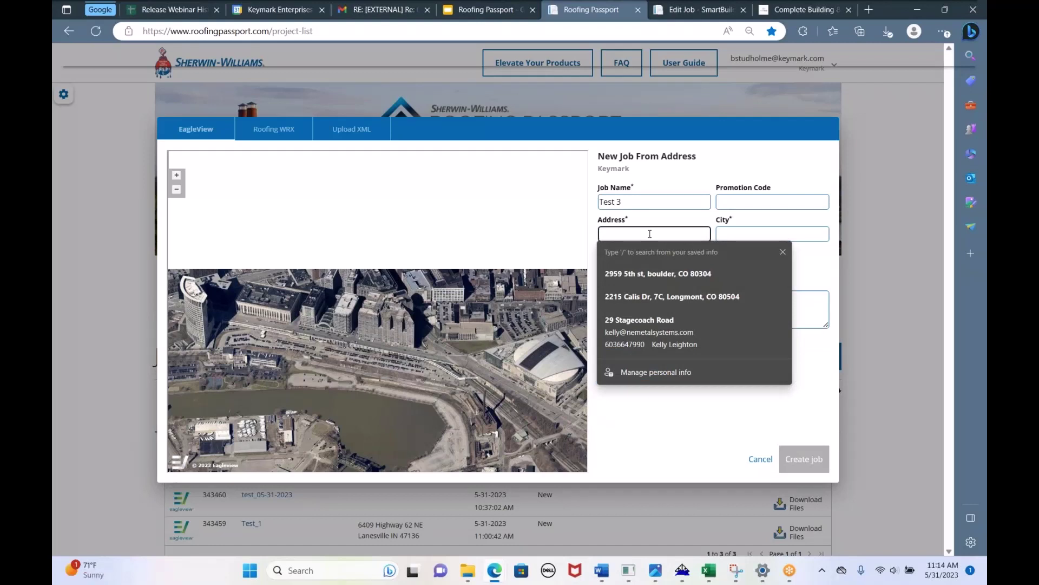
type("640")
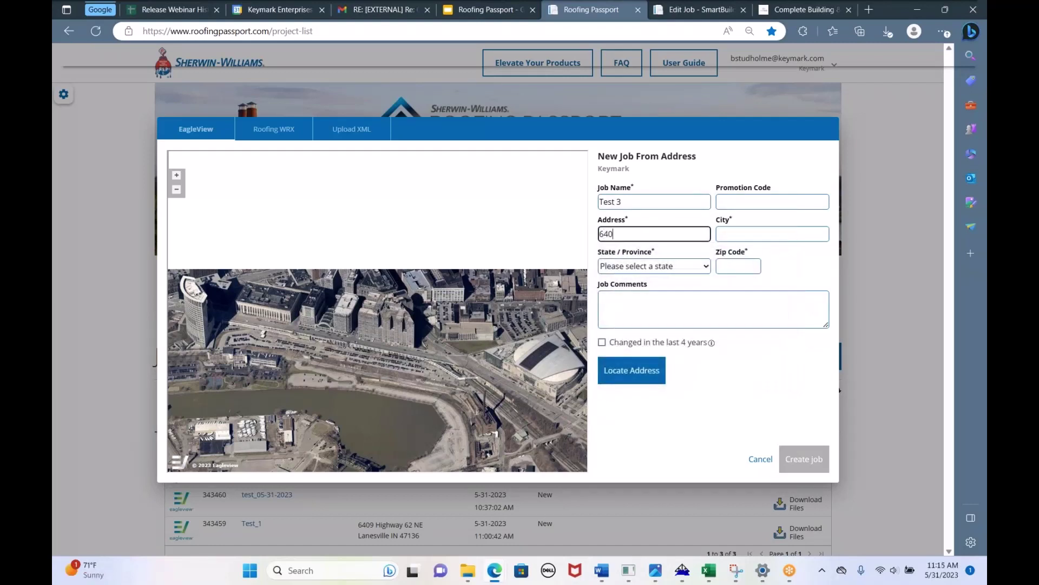
type("9 Highway 62 NE")
left_click(730, 232)
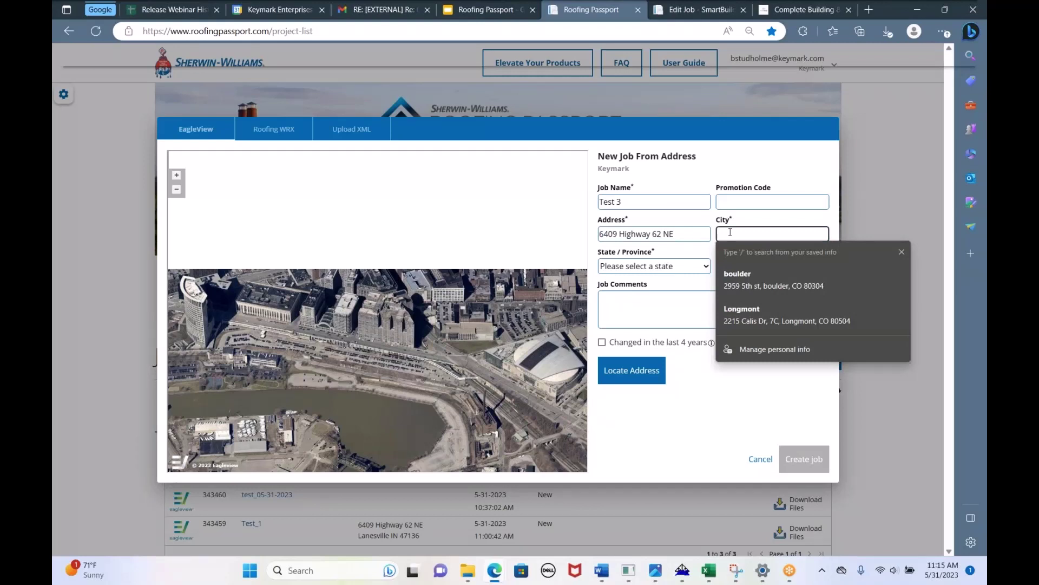
type("Lanesvill")
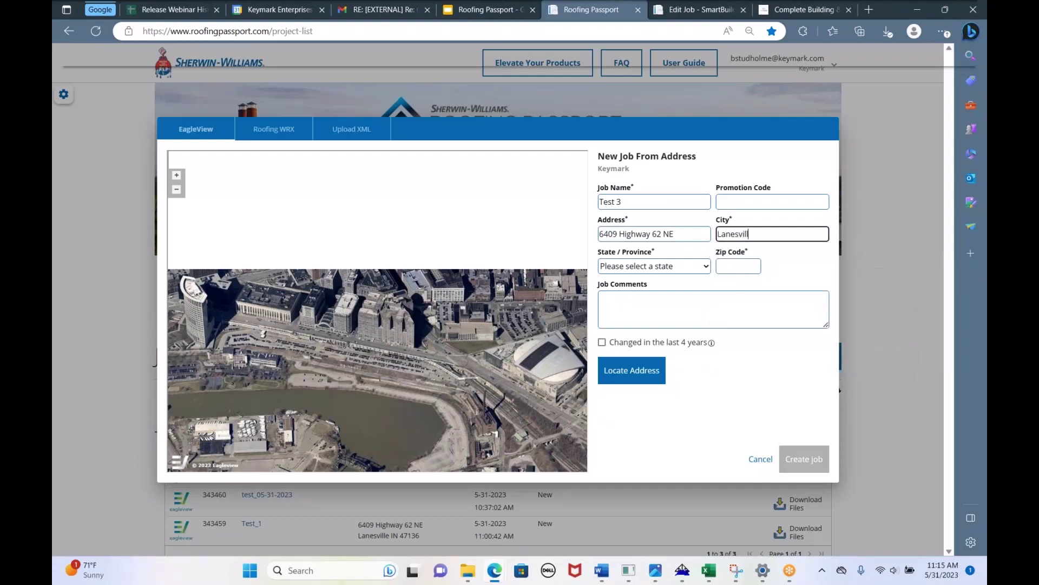
type("e")
- Set the job's state to Indiana and enter its zip code
left_click(720, 268)
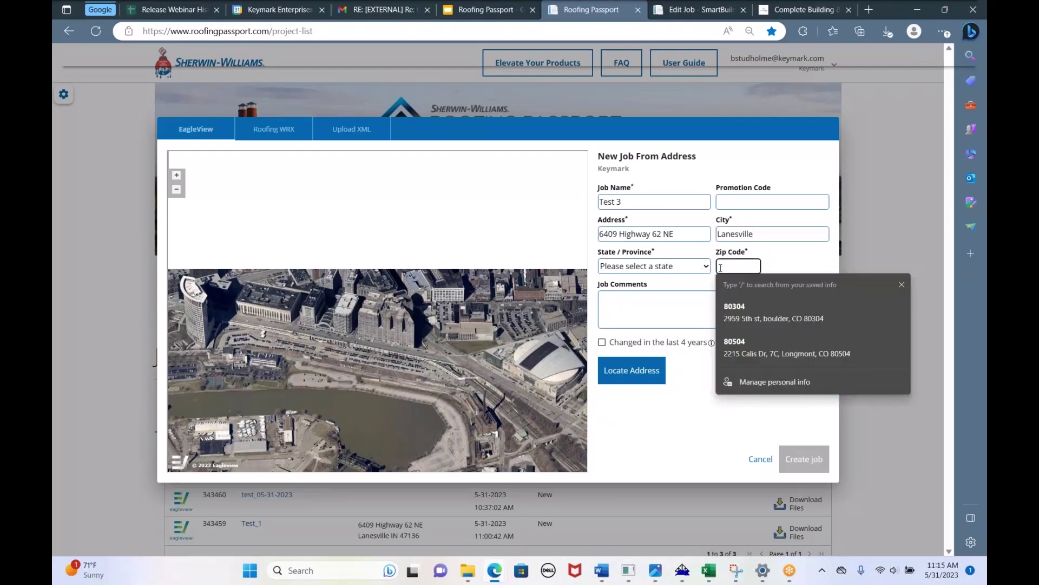
type("in")
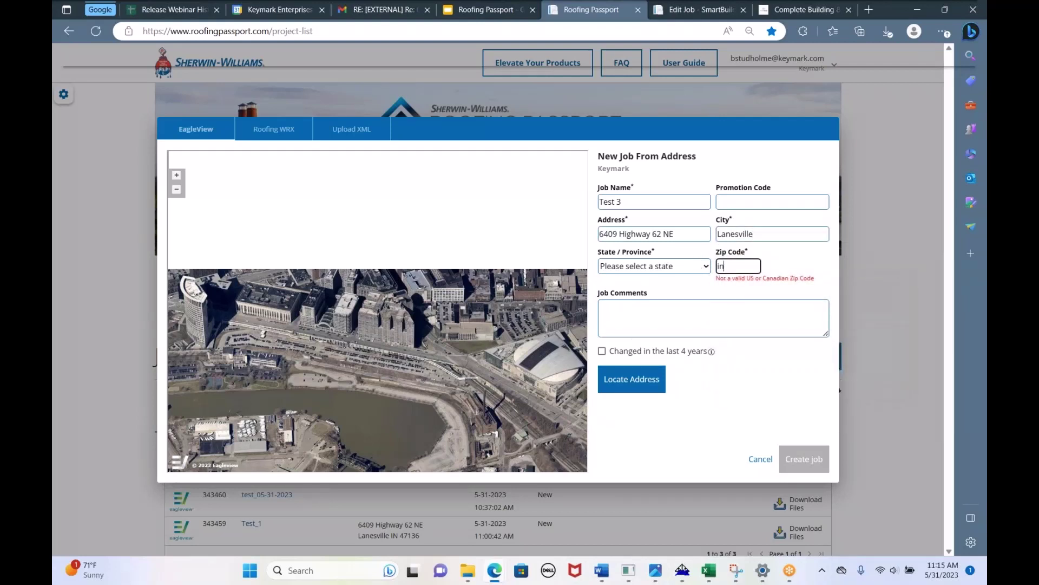
key("BackSpace")
key("BackSpace")
left_click(681, 269)
key("i")
key("n")
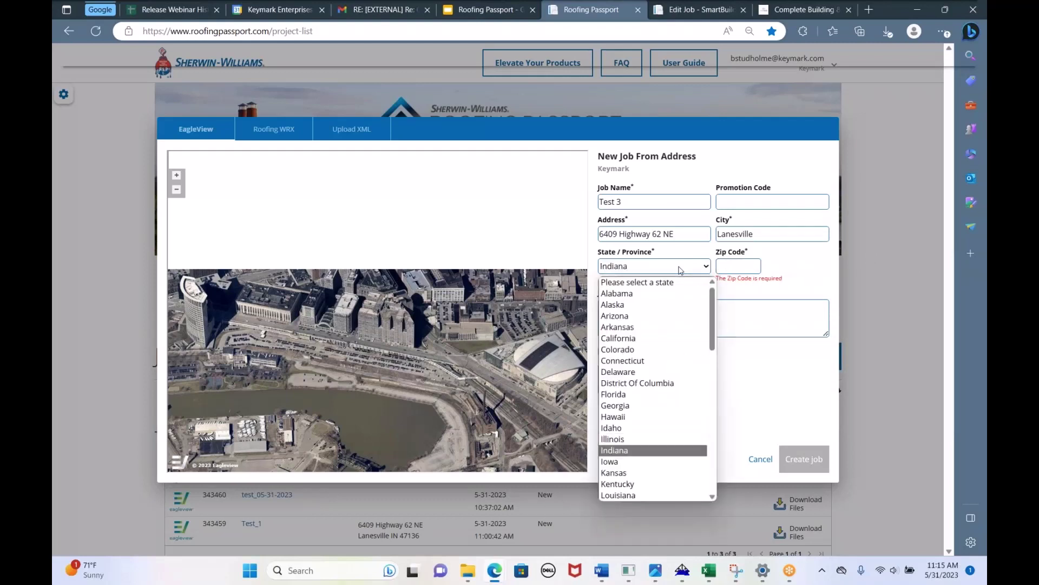
key("Return")
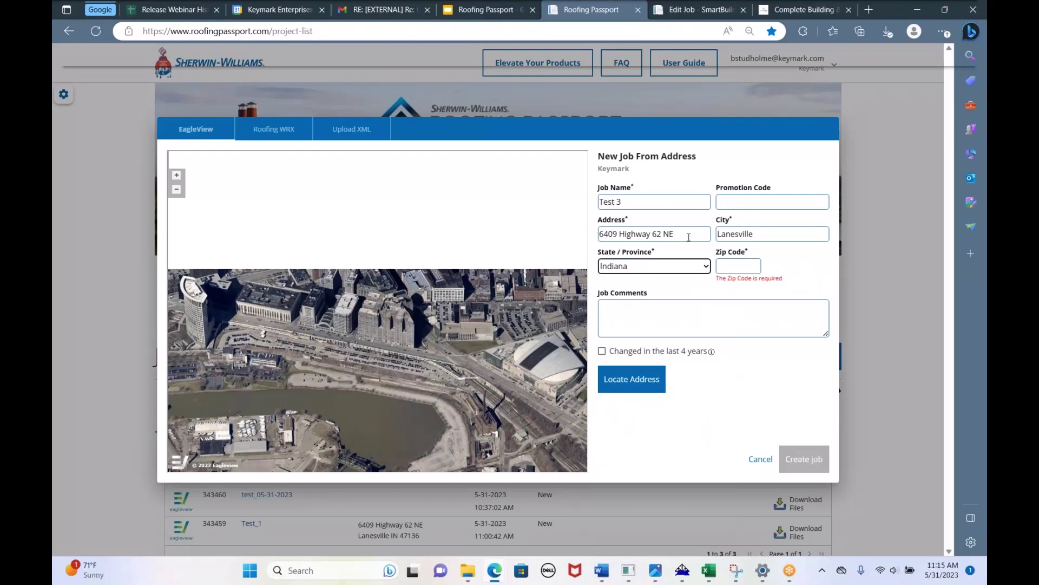
left_click(718, 265)
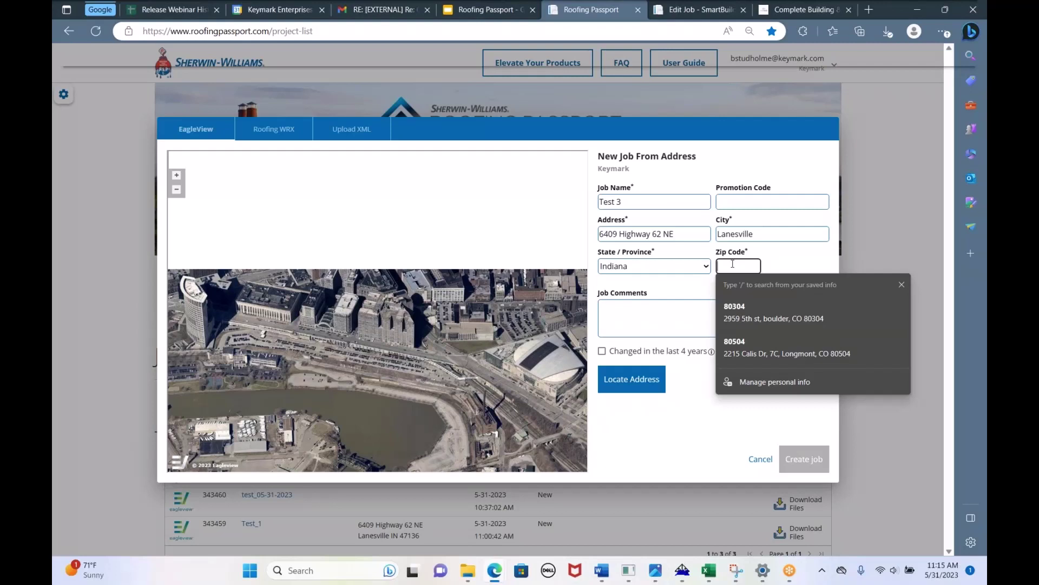
type("47136")
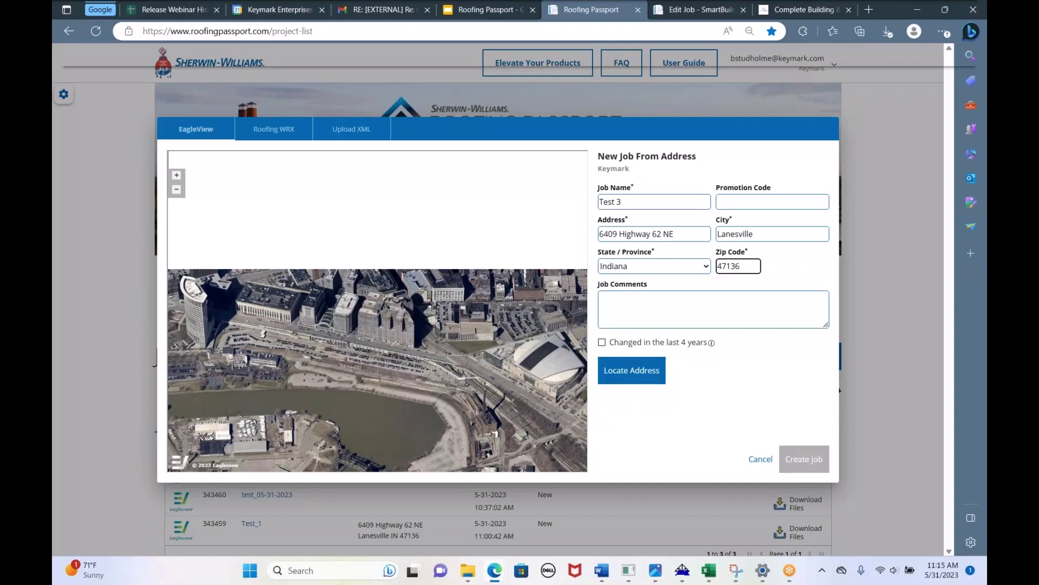
- Locate the Test 3 address on the EagleView aerial map and frame the pinned house
left_click(633, 374)
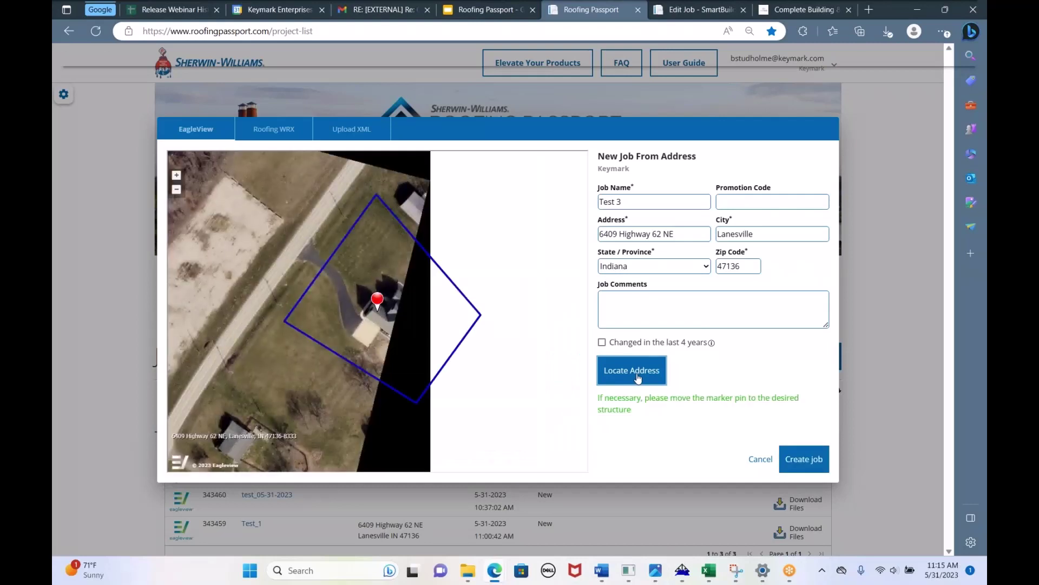
scroll(379, 334, "up", 3)
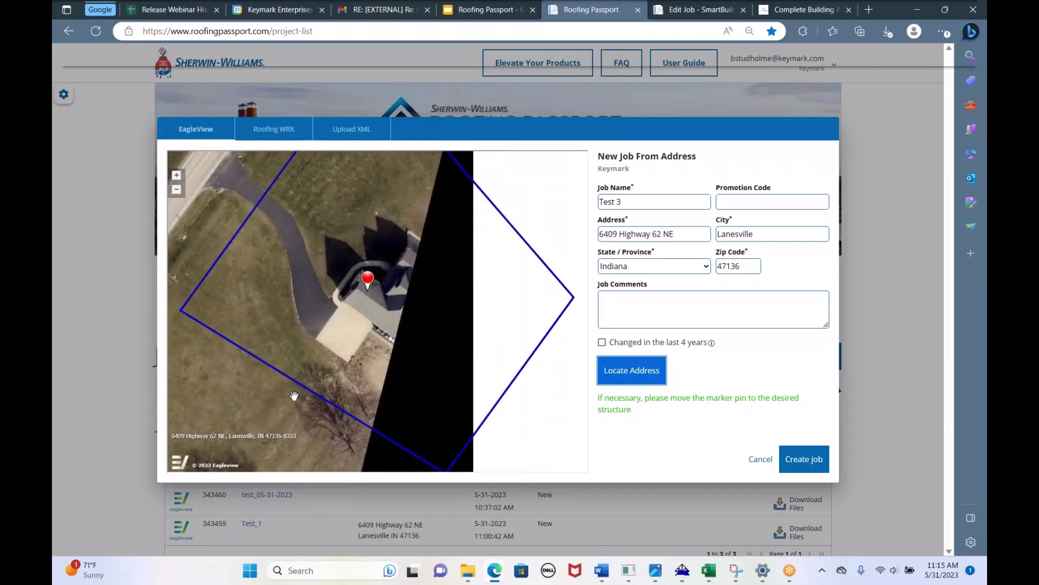
scroll(304, 393, "up", 1)
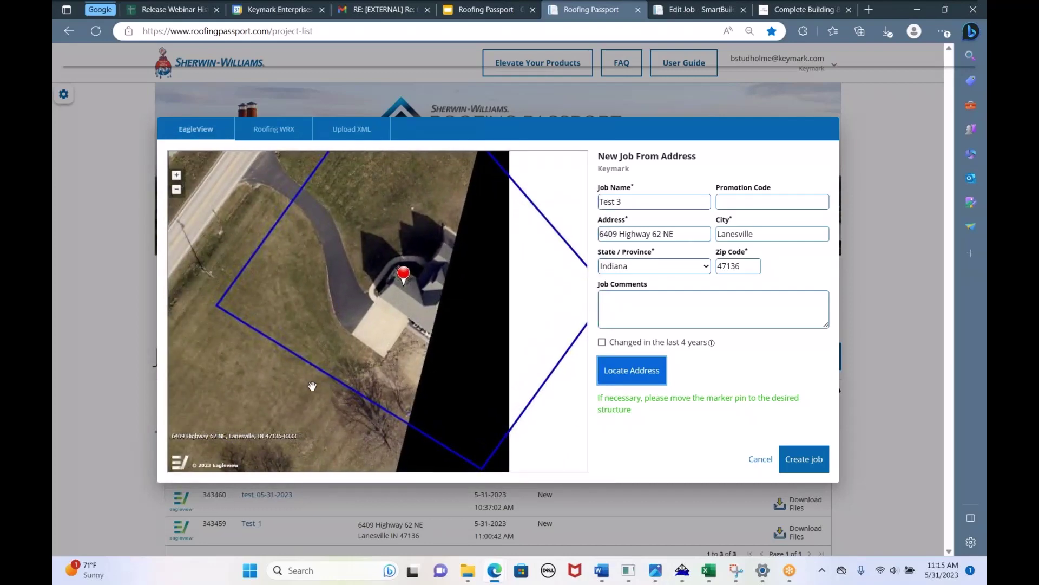
scroll(313, 384, "up", 1)
scroll(312, 384, "down", 1)
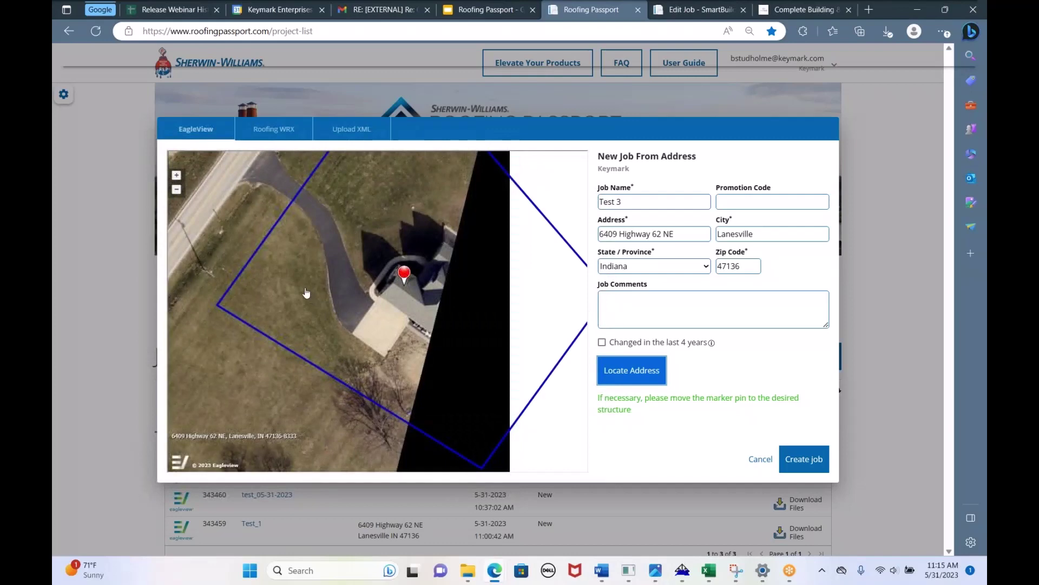
scroll(273, 269, "up", 1)
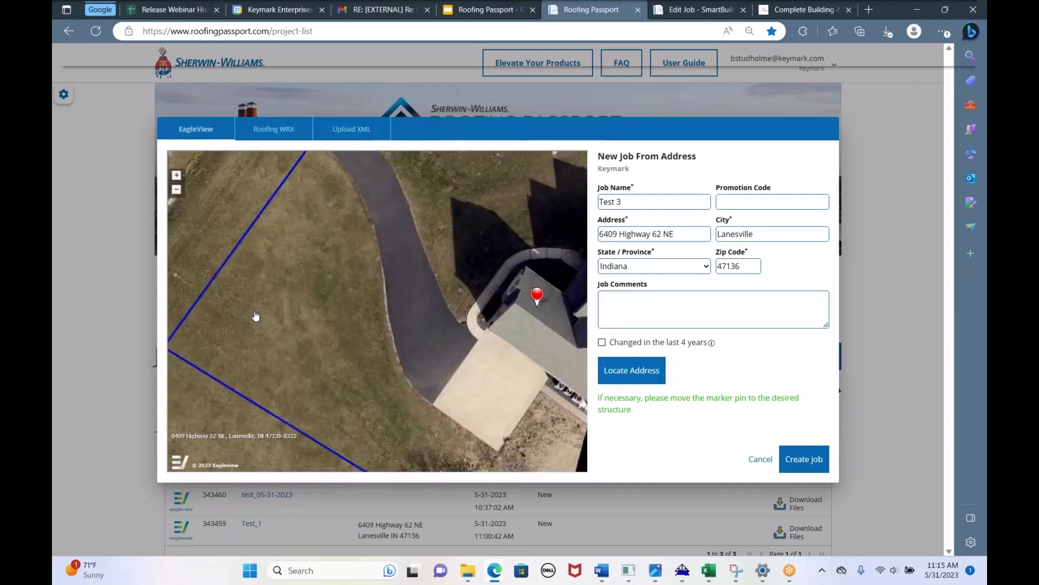
left_click_drag(298, 333, 220, 344)
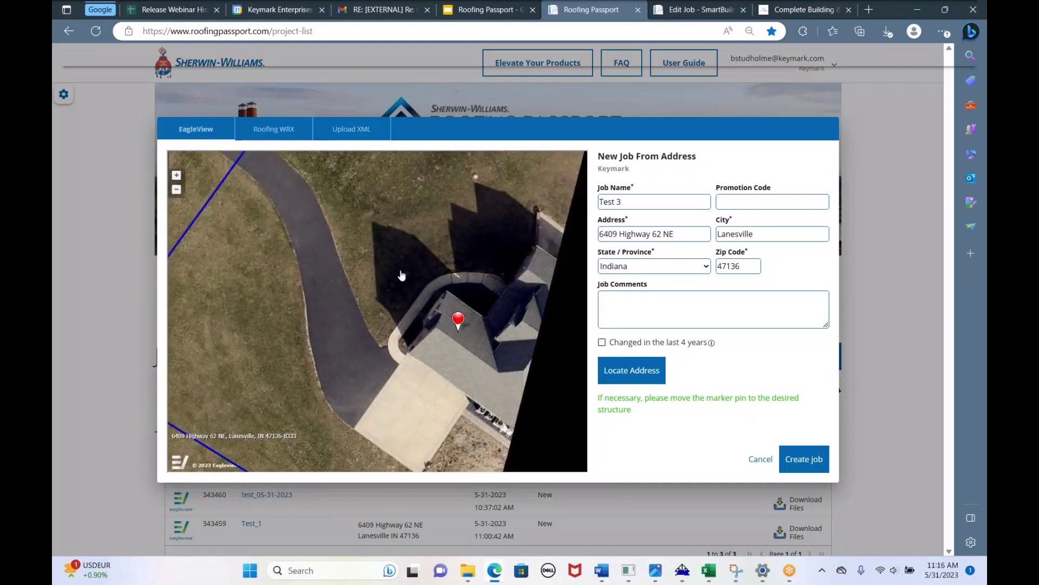
scroll(382, 301, "down", 1)
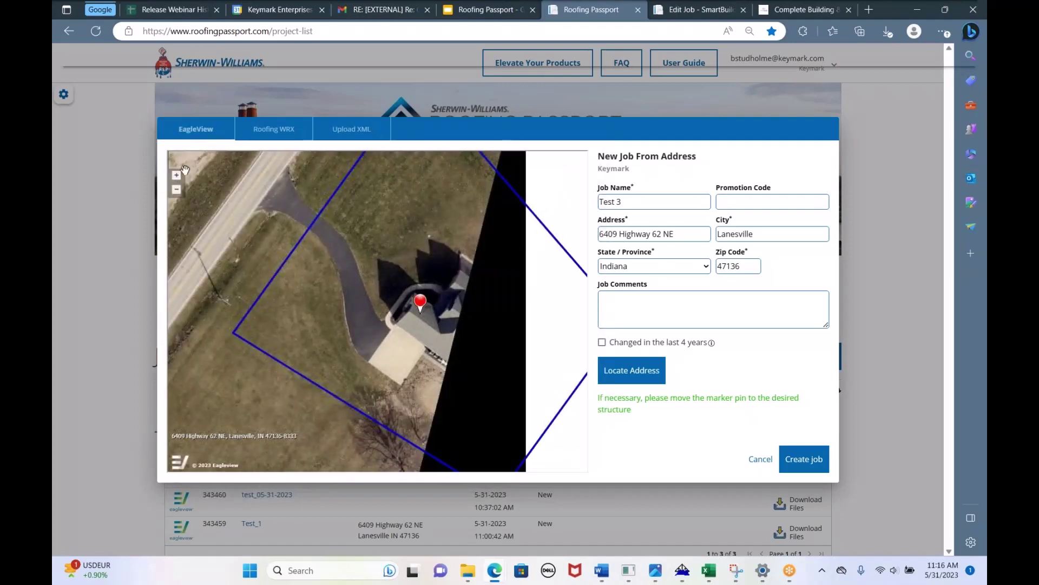
left_click(177, 189)
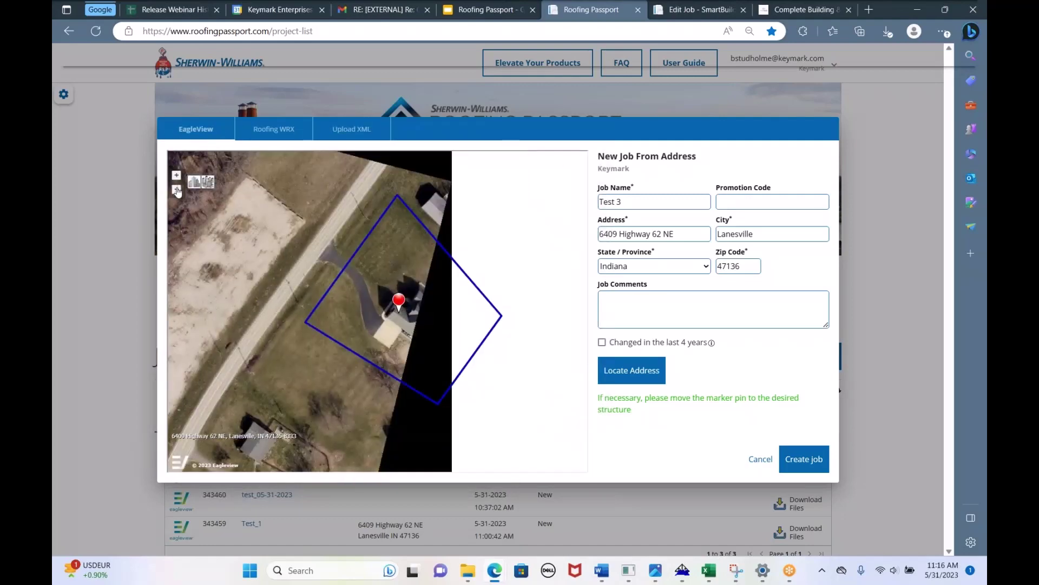
left_click(177, 176)
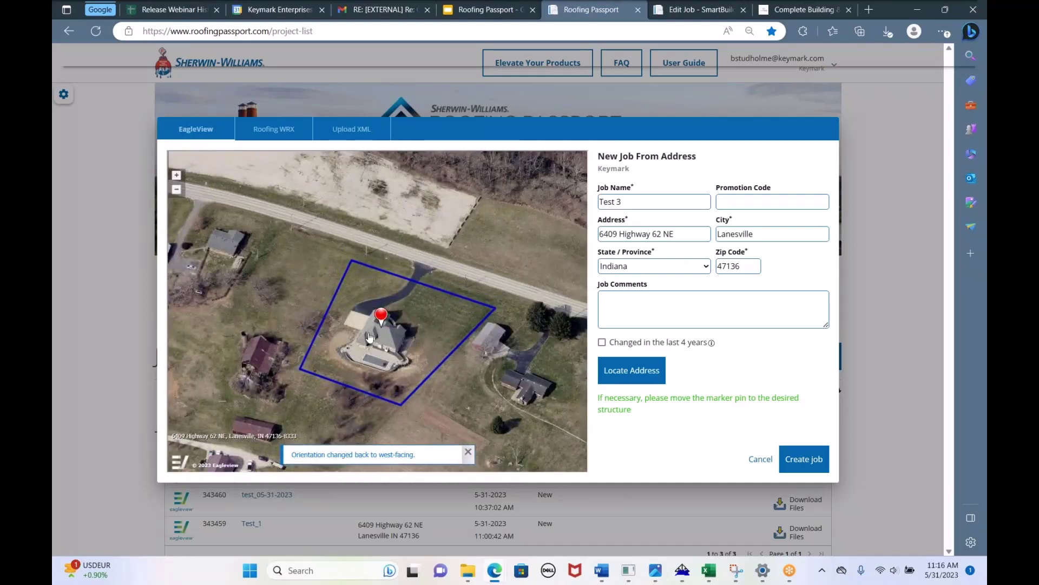
scroll(390, 352, "up", 1)
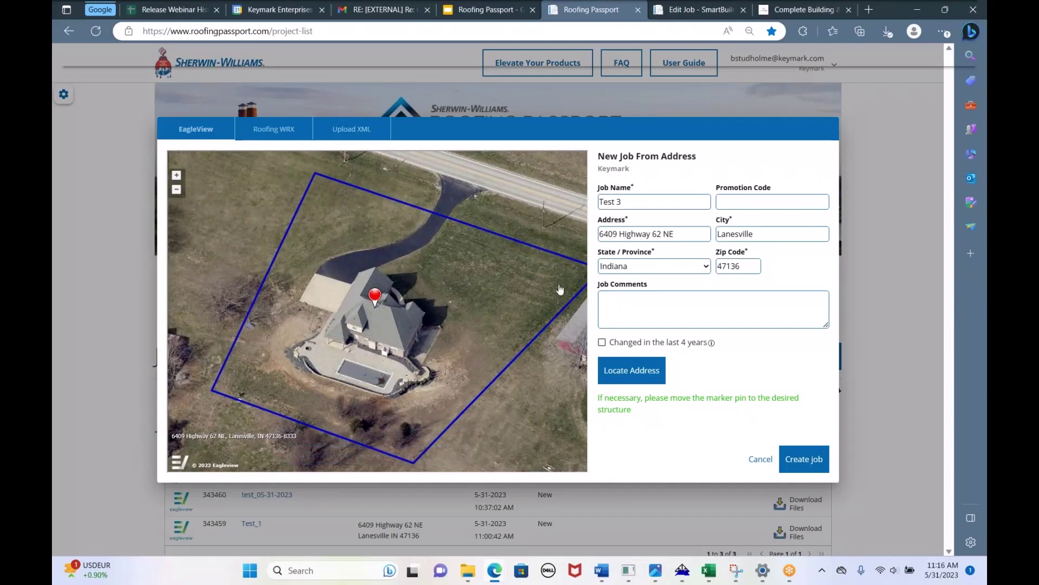
left_click(811, 465)
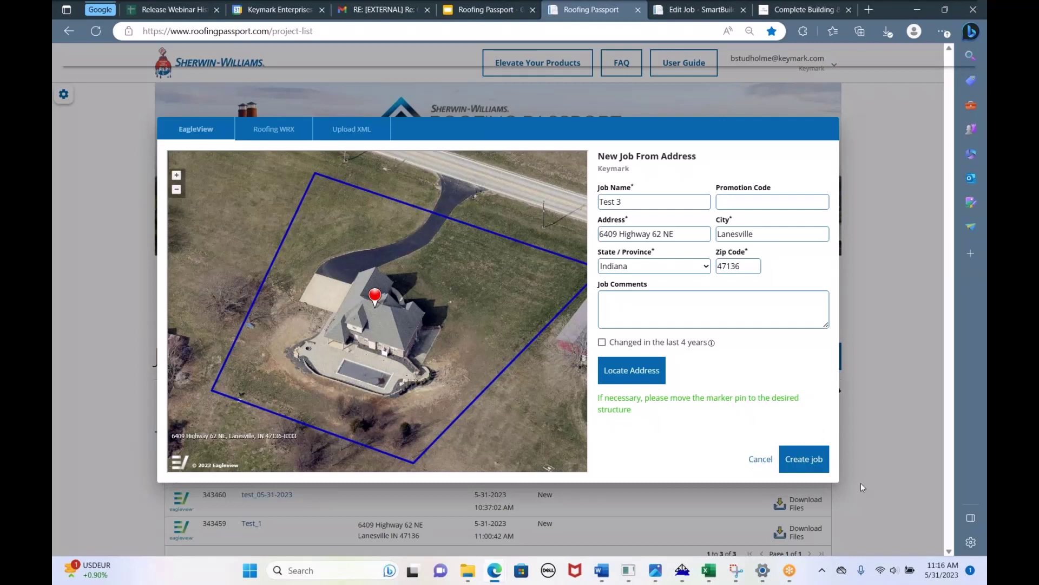
- Cancel the new job and highlight the Pending Dimensions label on the Job List
left_click(761, 459)
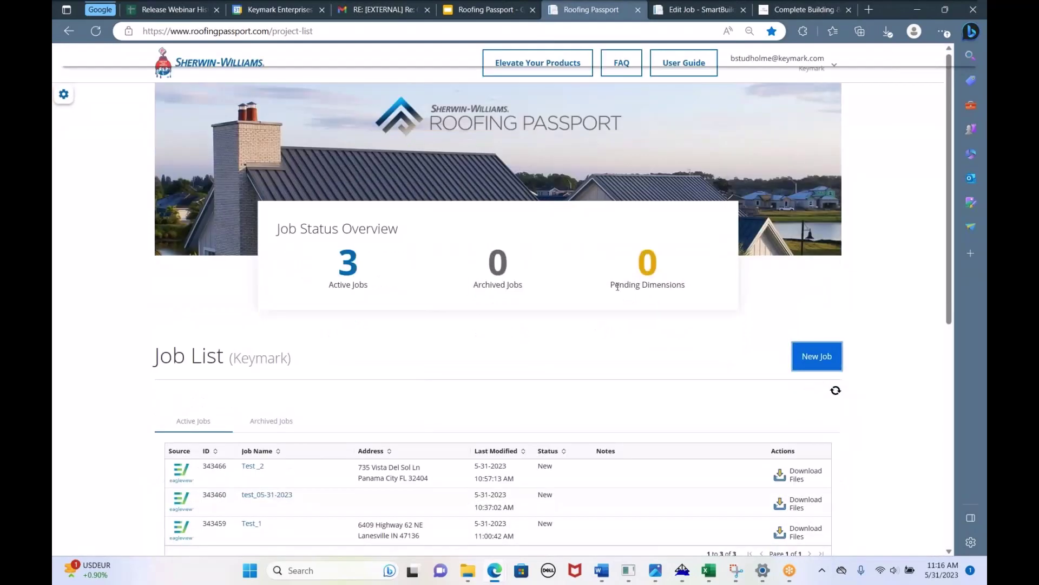
left_click_drag(610, 285, 702, 292)
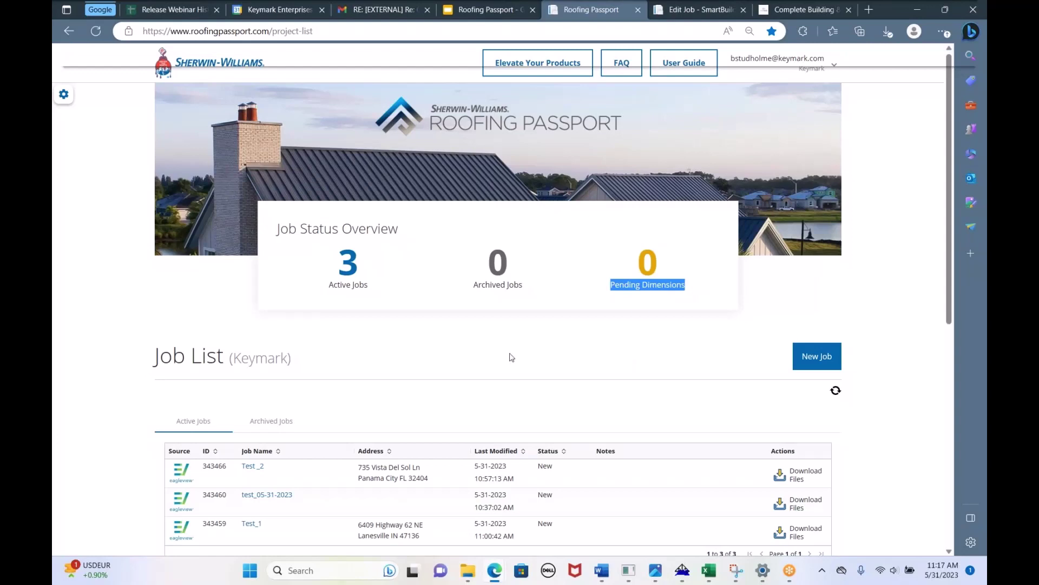
- Open the Test_1 job from the Job List into SmartBuild's Edit Job page
scroll(391, 368, "down", 4)
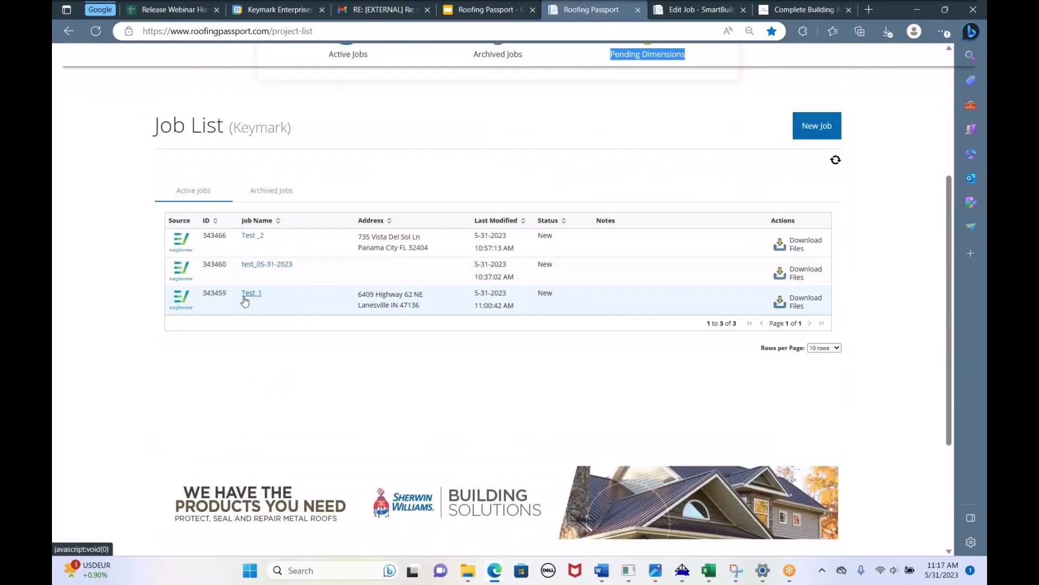
left_click(379, 305)
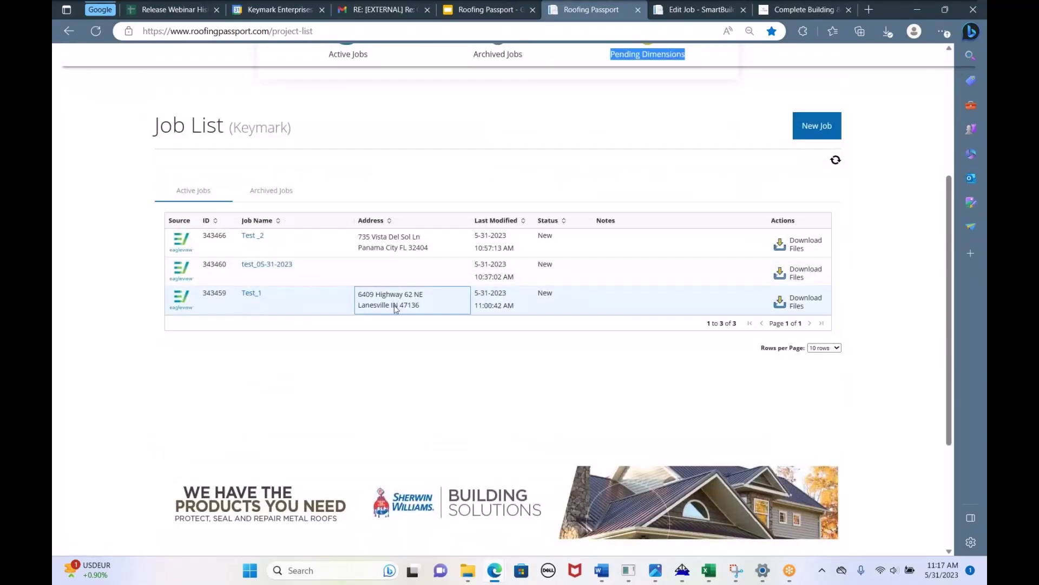
left_click(249, 298)
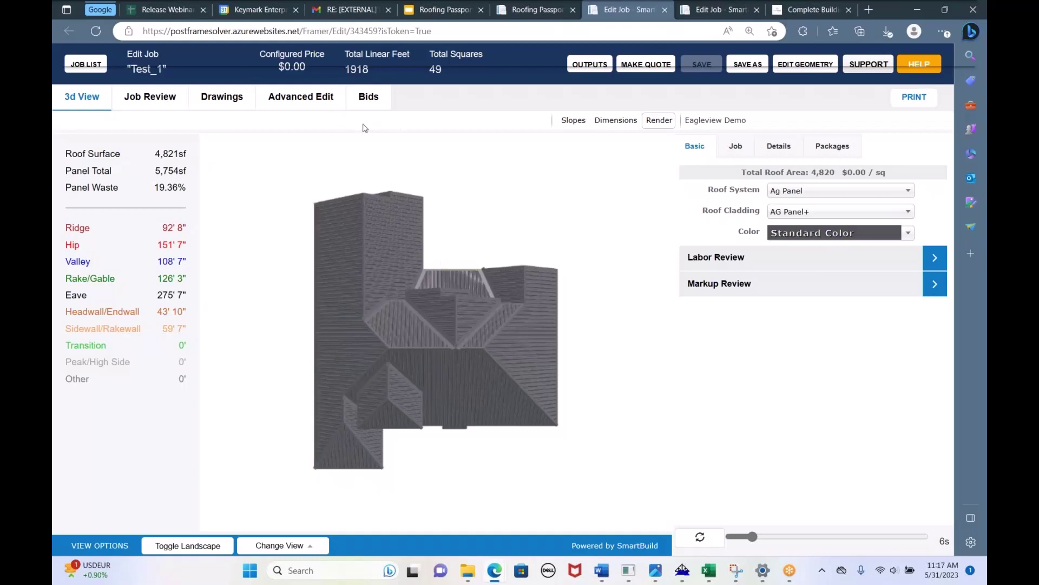
- Close the duplicate Test_1 Edit Job tab and switch to the Roofing Passport slide deck
left_click(538, 9)
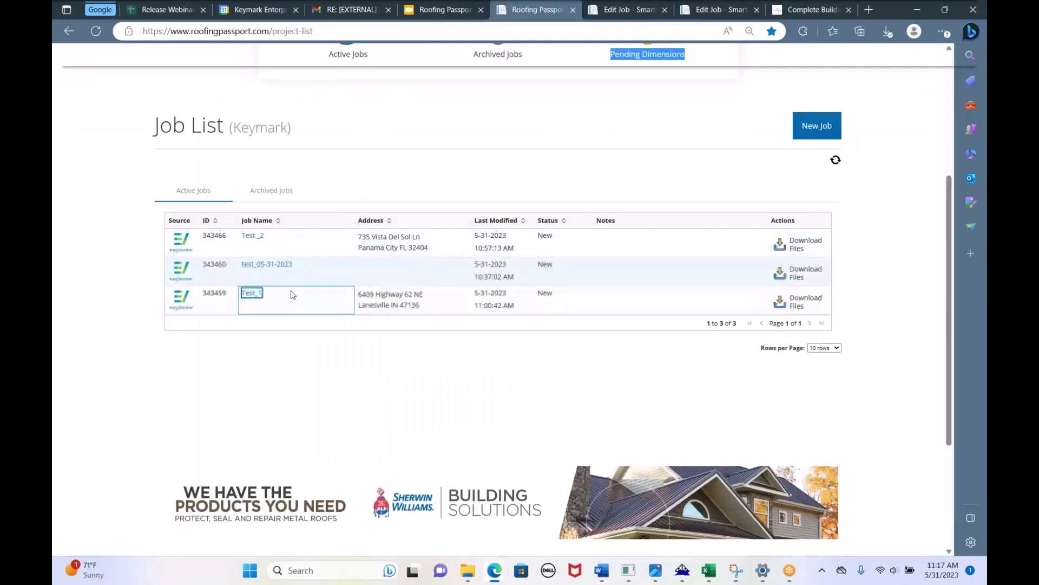
scroll(279, 267, "up", 4)
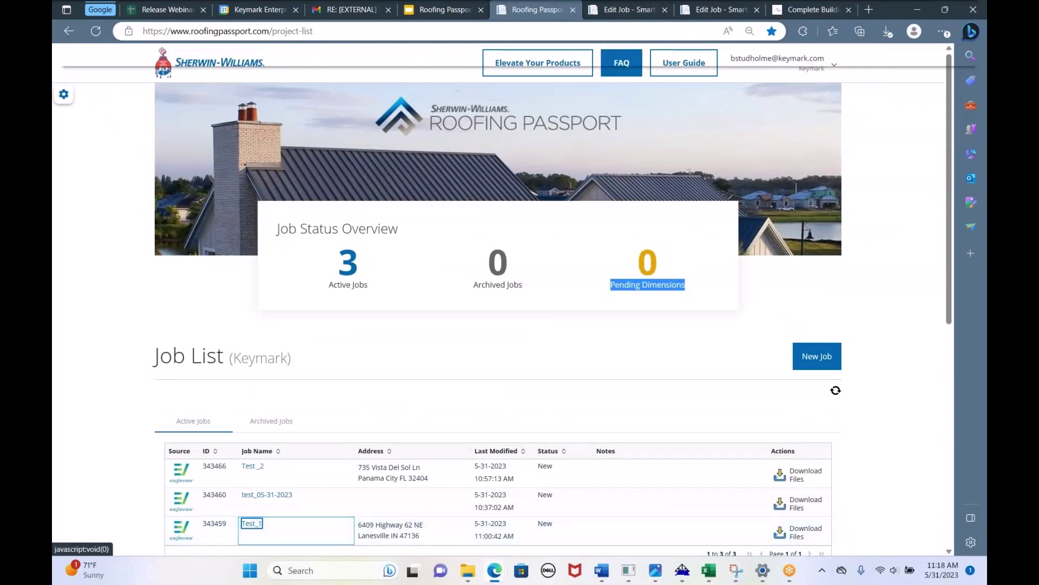
left_click(630, 10)
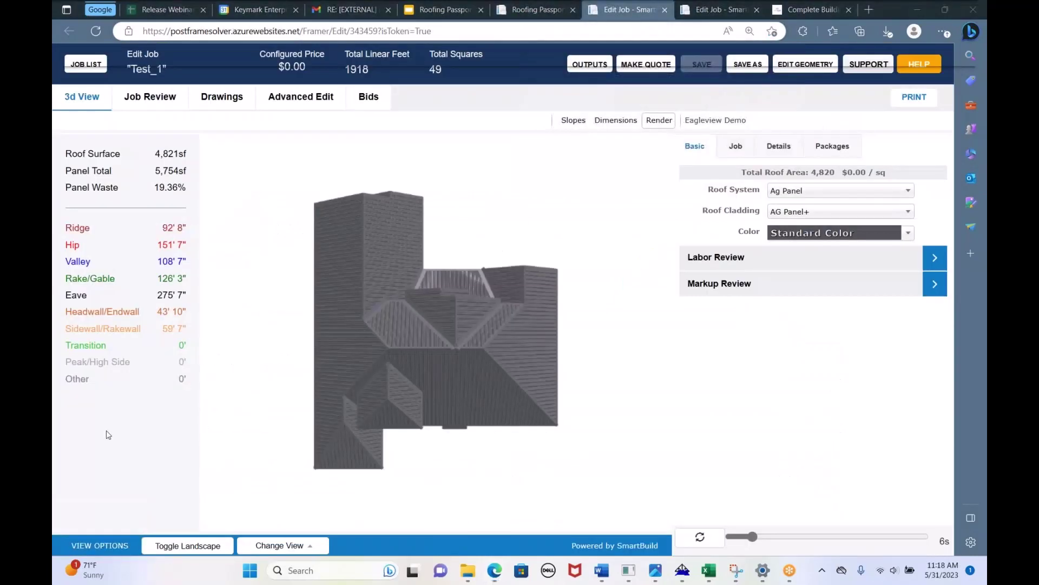
left_click(757, 9)
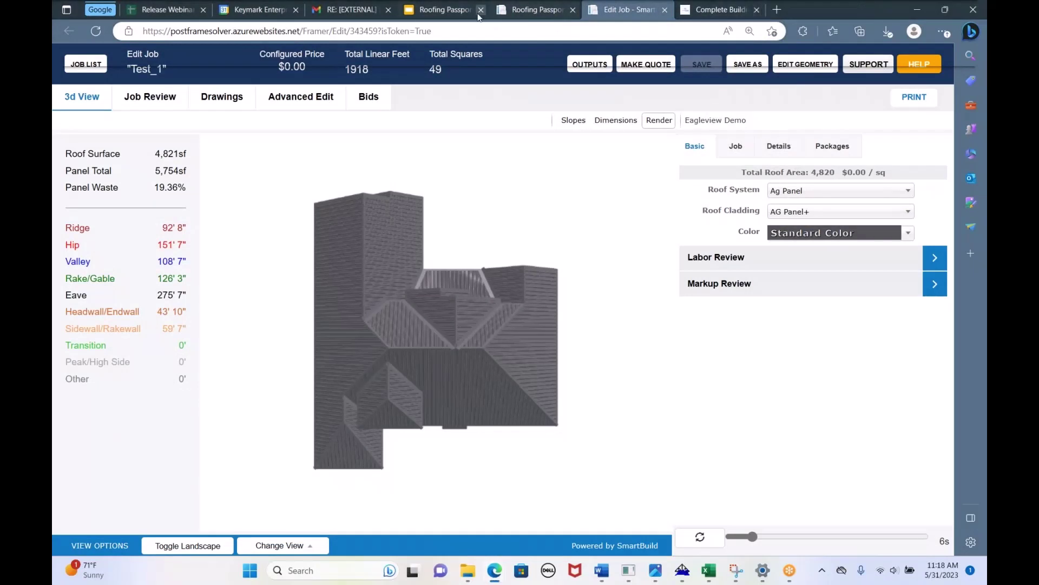
left_click(460, 12)
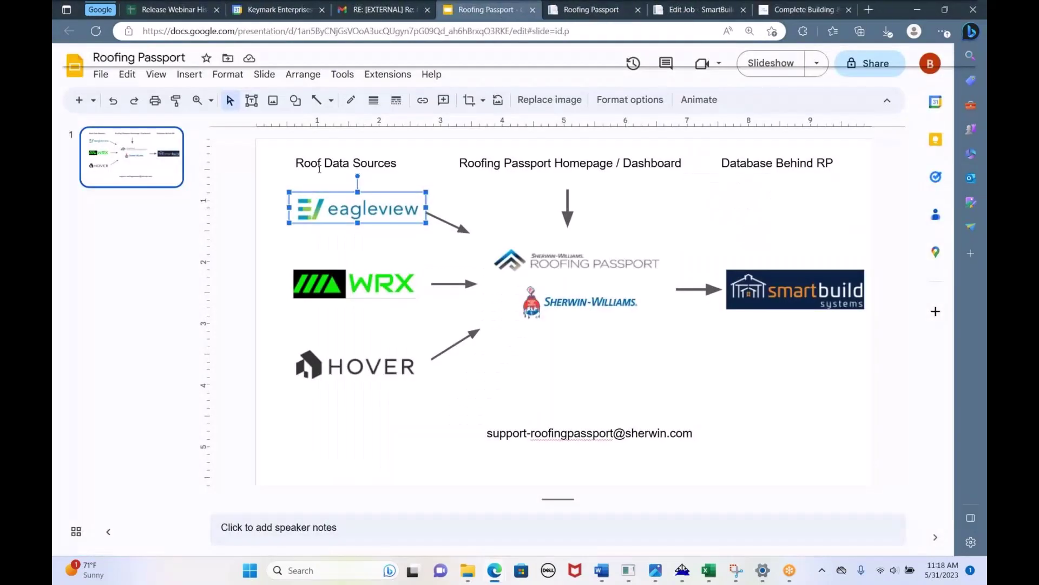
left_click(356, 172)
left_click(279, 173)
left_click_drag(291, 186, 430, 404)
left_click(497, 213)
left_click_drag(495, 184, 663, 335)
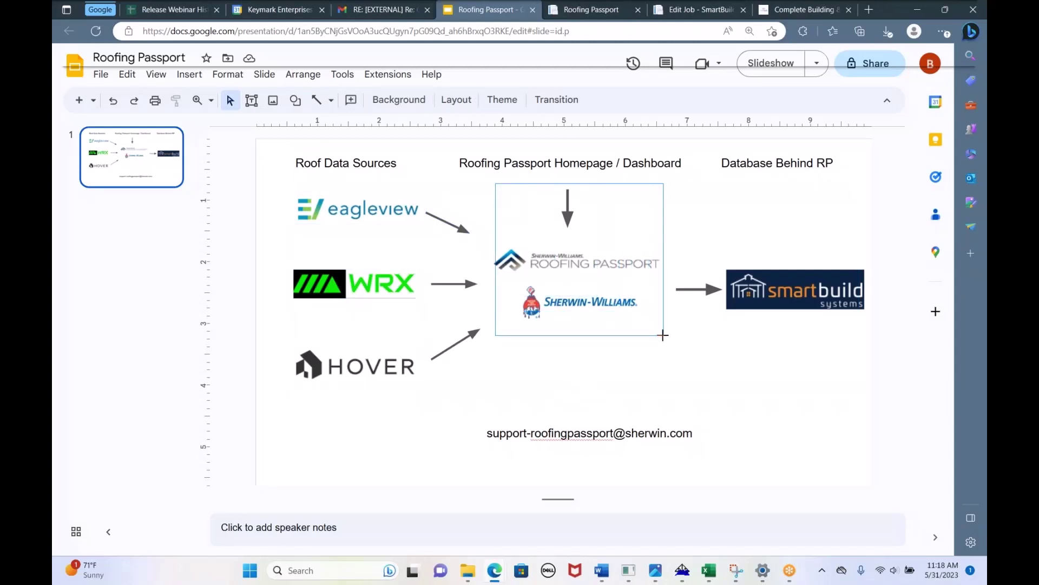
left_click_drag(664, 335, 663, 335)
left_click(823, 431)
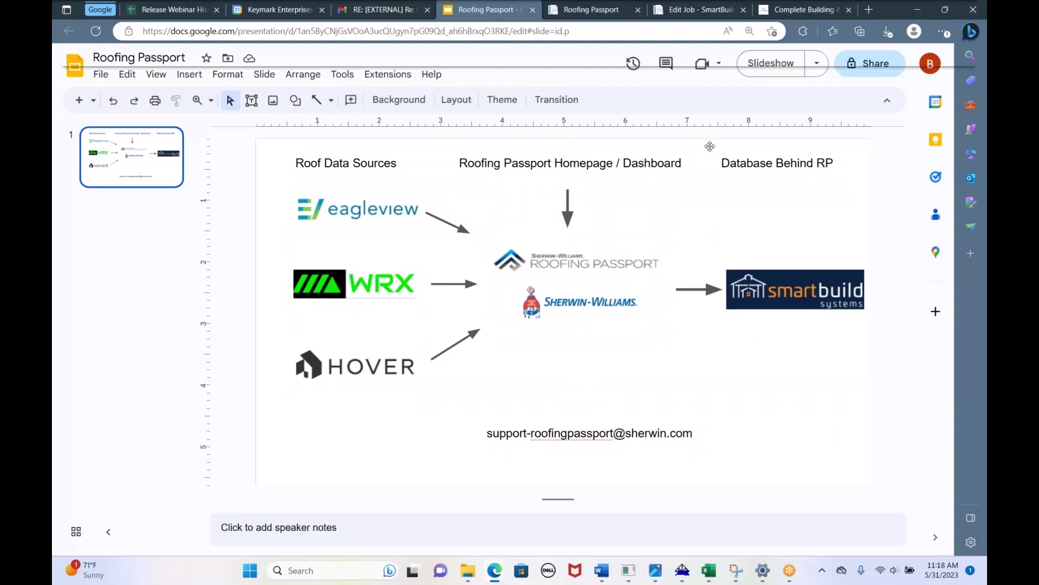
left_click_drag(716, 163, 754, 164)
left_click(755, 234)
left_click_drag(724, 223, 867, 333)
- Return from the slides via the Roofing Passport job list to the Test_1 Edit Job tab
left_click(590, 11)
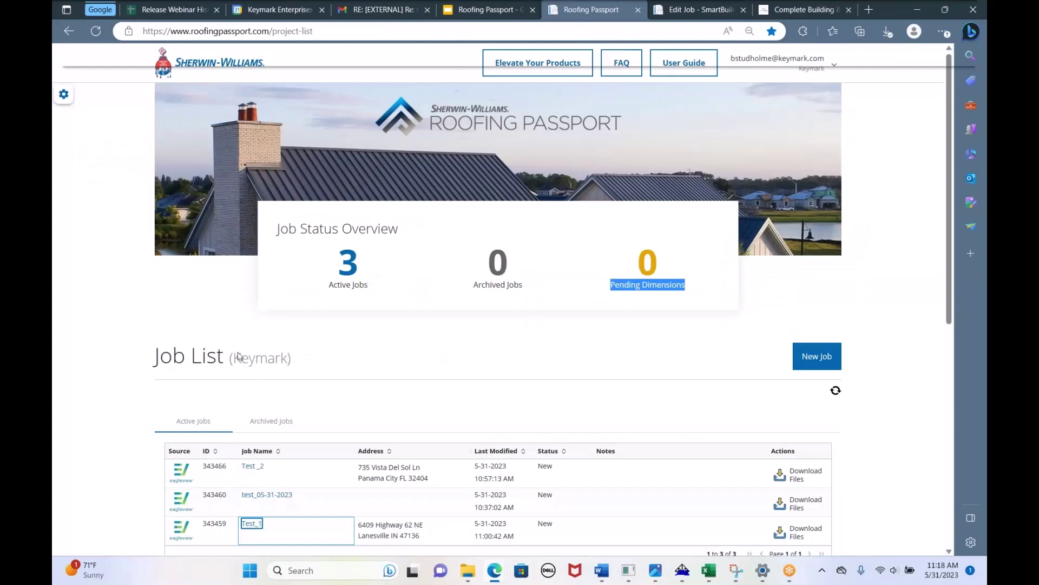
scroll(238, 356, "down", 2)
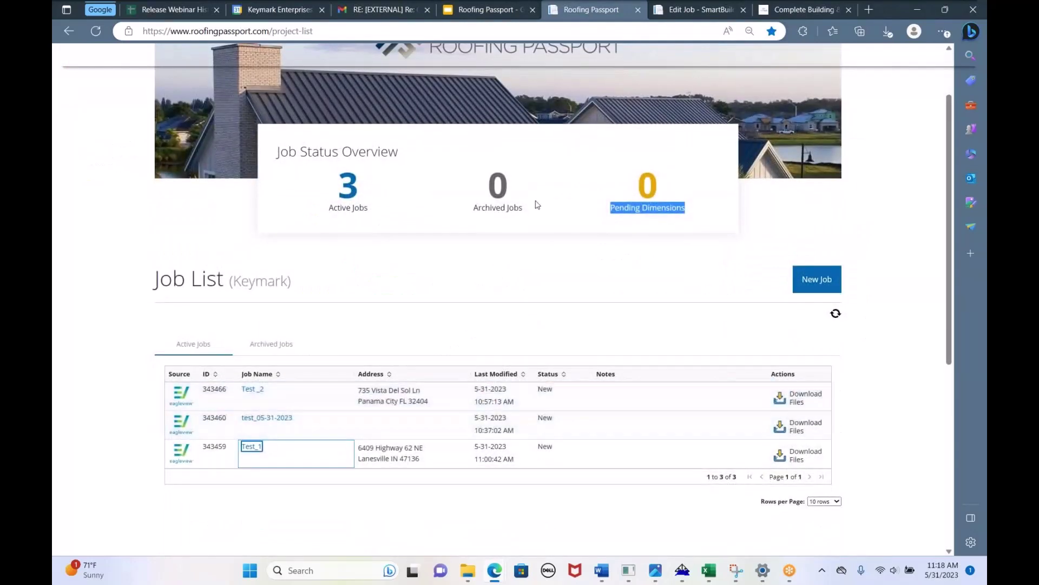
left_click(675, 13)
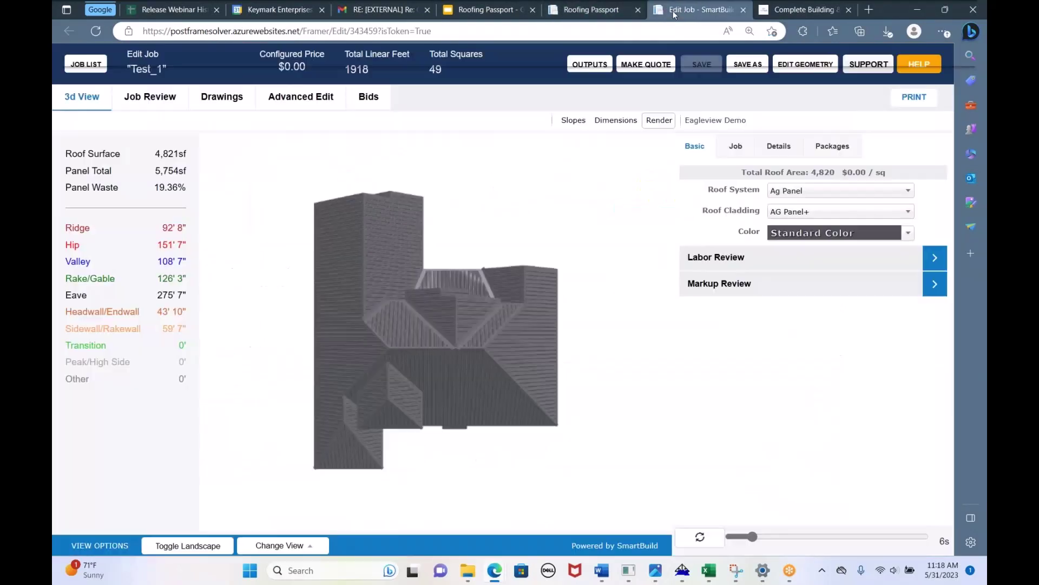
left_click(624, 9)
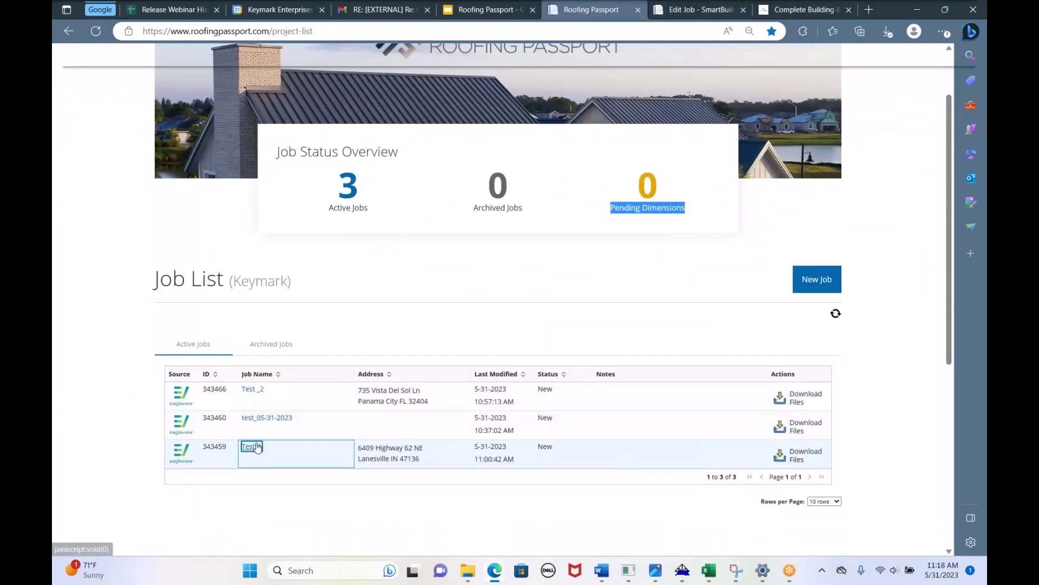
left_click(683, 8)
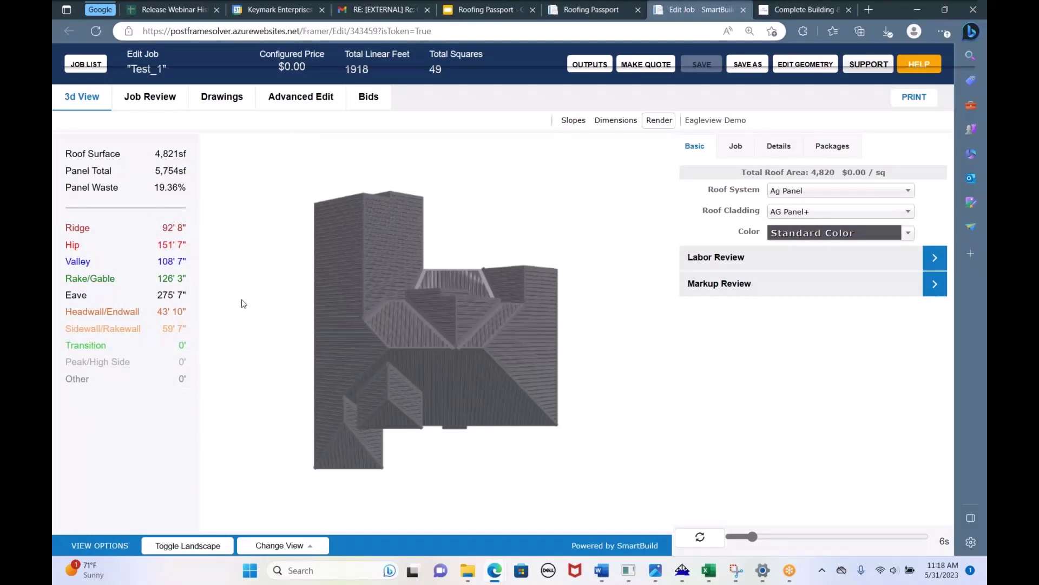
- Inspect Test_1's roof edge lengths in wireframe, restore shading, and open the roof layout drawing
left_click(649, 124)
mouse_move(319, 398)
left_mouse_down()
mouse_move(458, 339)
mouse_move(575, 353)
mouse_move(576, 292)
mouse_move(575, 352)
mouse_move(540, 338)
mouse_move(306, 359)
mouse_move(308, 405)
left_mouse_up()
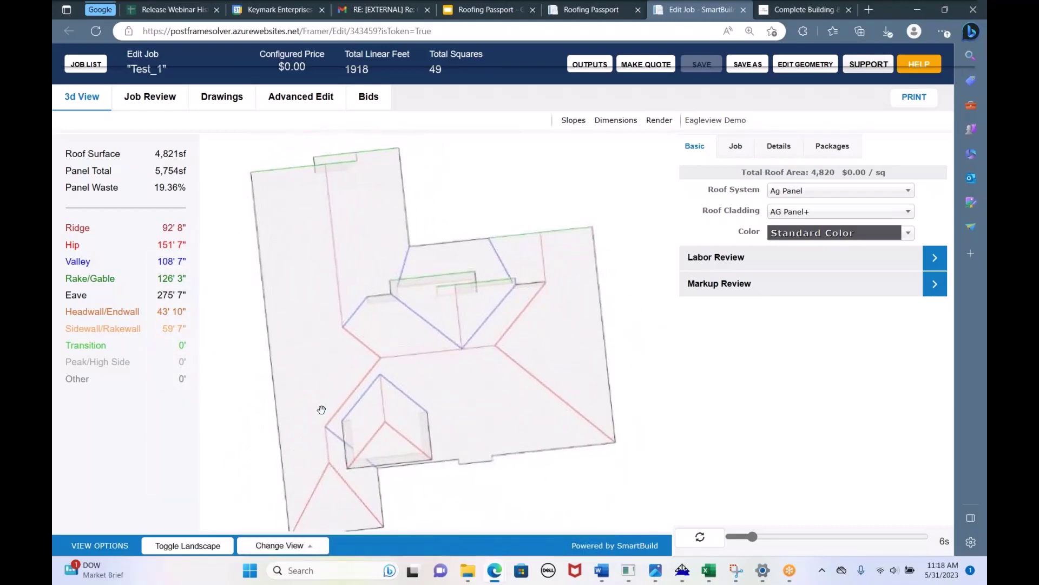
left_click(616, 120)
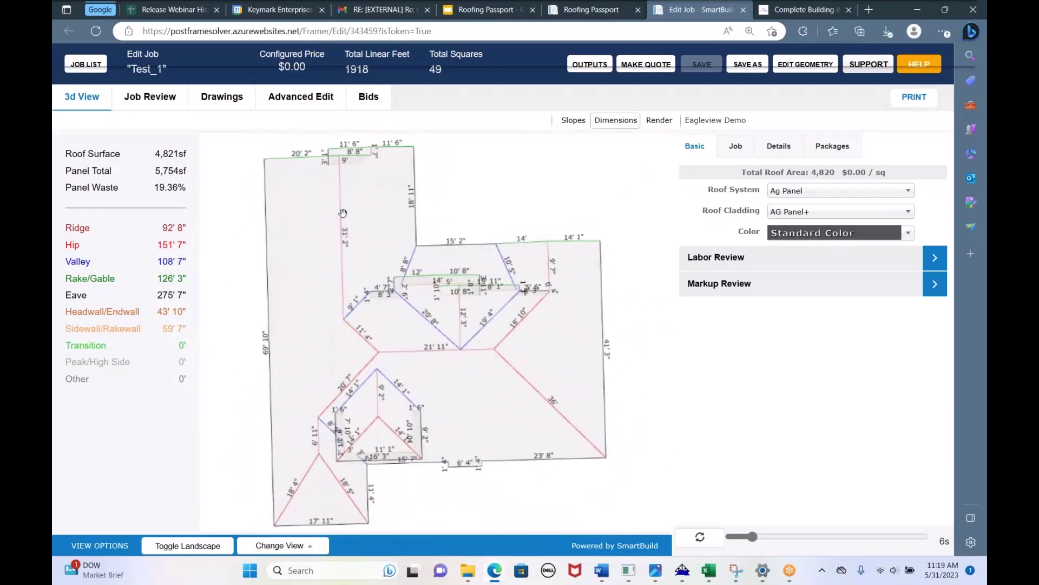
left_click_drag(427, 419, 606, 367)
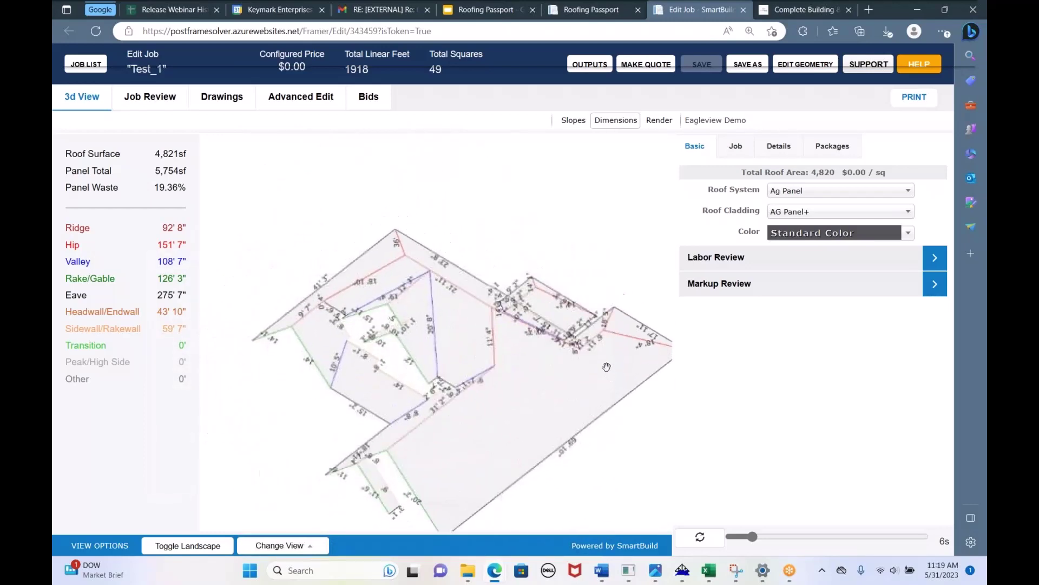
left_click(659, 120)
mouse_move(337, 385)
left_mouse_down()
mouse_move(460, 333)
mouse_move(501, 293)
mouse_move(480, 281)
mouse_move(404, 288)
mouse_move(358, 316)
mouse_move(347, 341)
mouse_move(543, 327)
mouse_move(408, 371)
mouse_move(502, 363)
mouse_move(463, 405)
mouse_move(366, 366)
left_mouse_up()
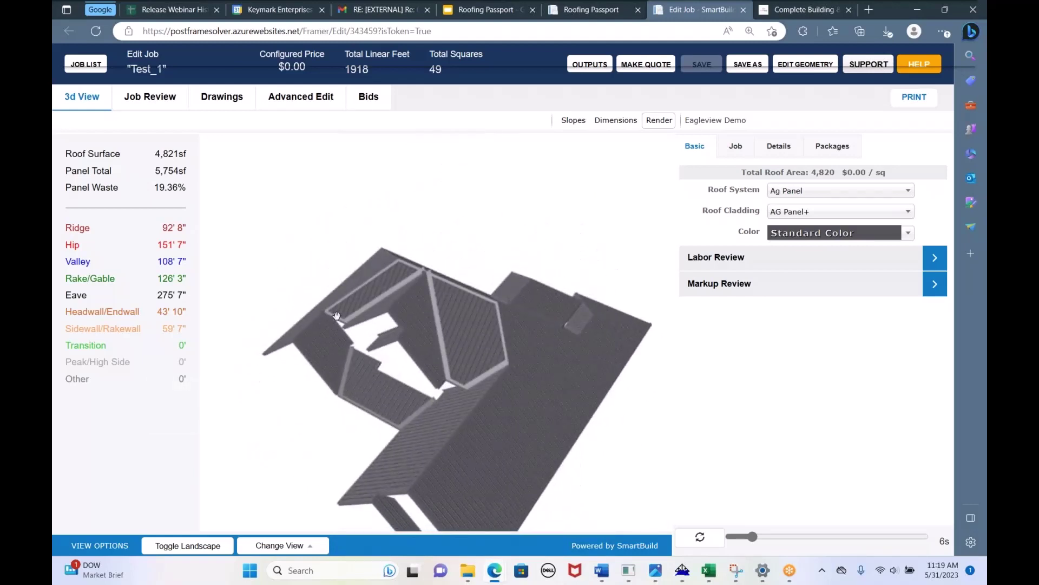
left_click(226, 107)
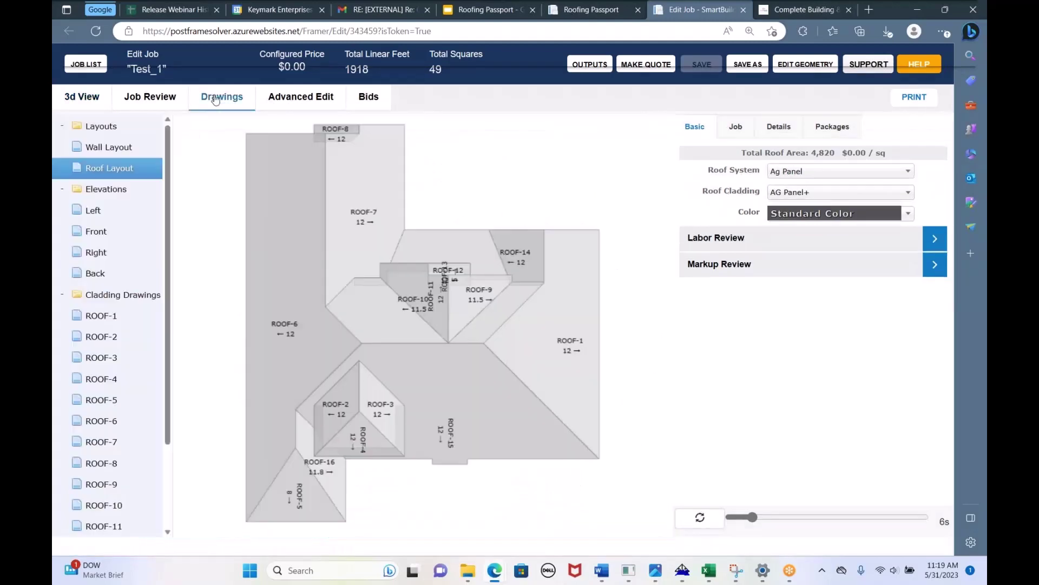
- Review the ROOF-10 material list, the full roof layout, and the ROOF-11 cladding drawing
left_click(405, 291)
left_click_drag(355, 141, 348, 270)
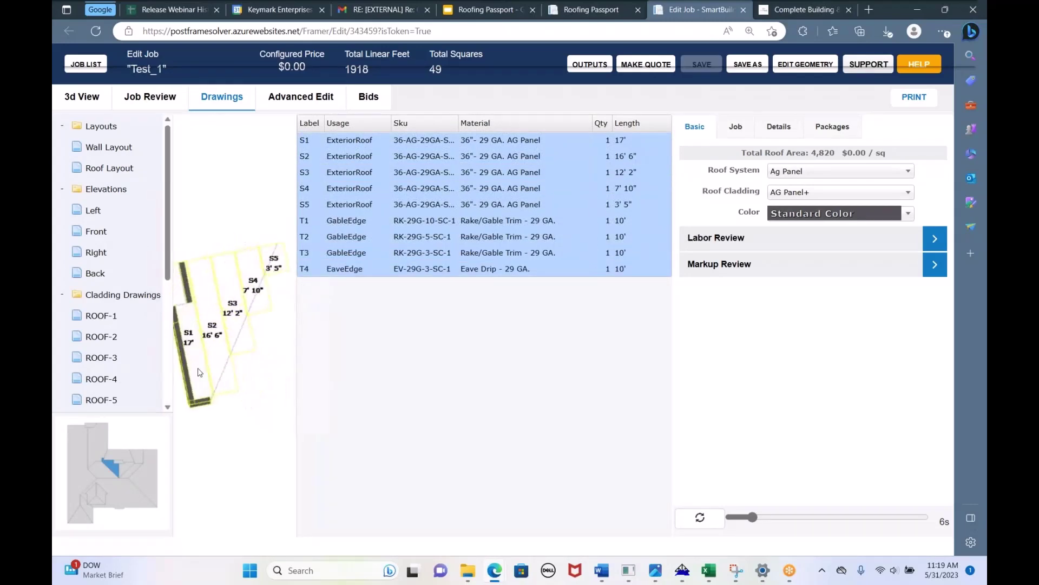
left_click(118, 489)
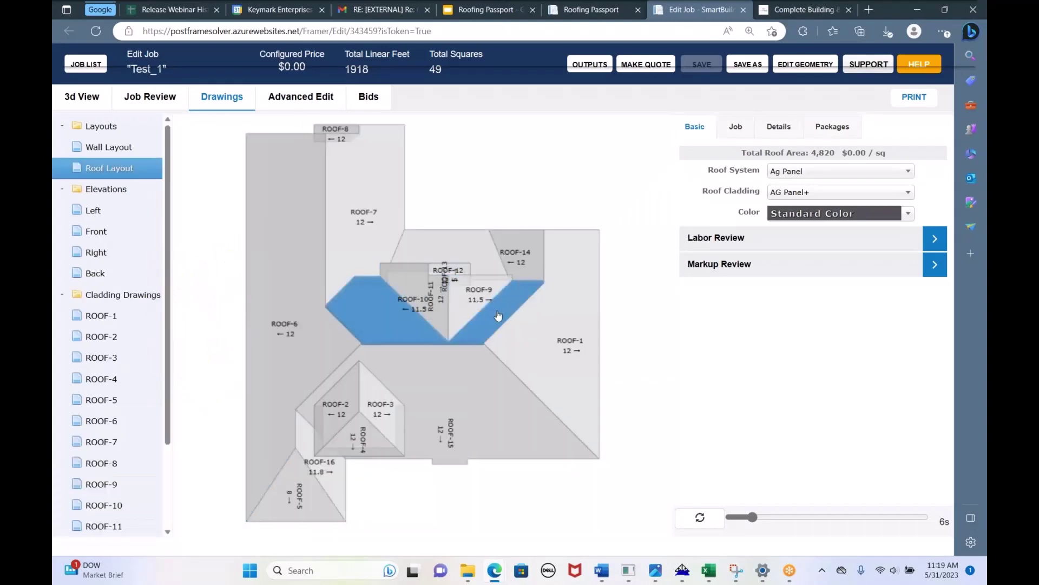
left_click(498, 316)
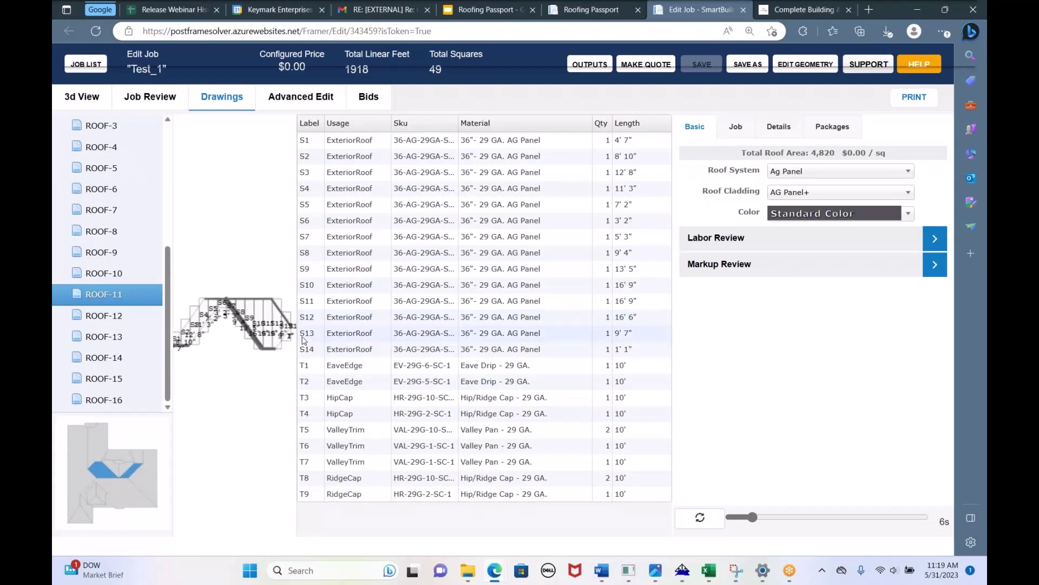
left_click_drag(298, 339, 493, 324)
- Step through the ROOF-12, ROOF-11, ROOF-10 and ROOF-16 cladding drawings
left_click(125, 316)
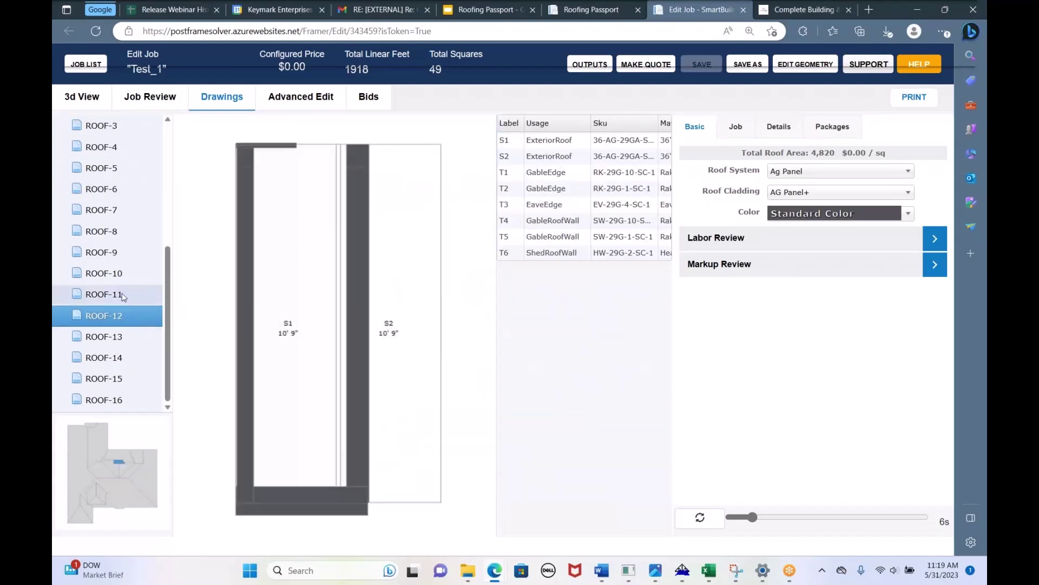
left_click(121, 294)
key("Up")
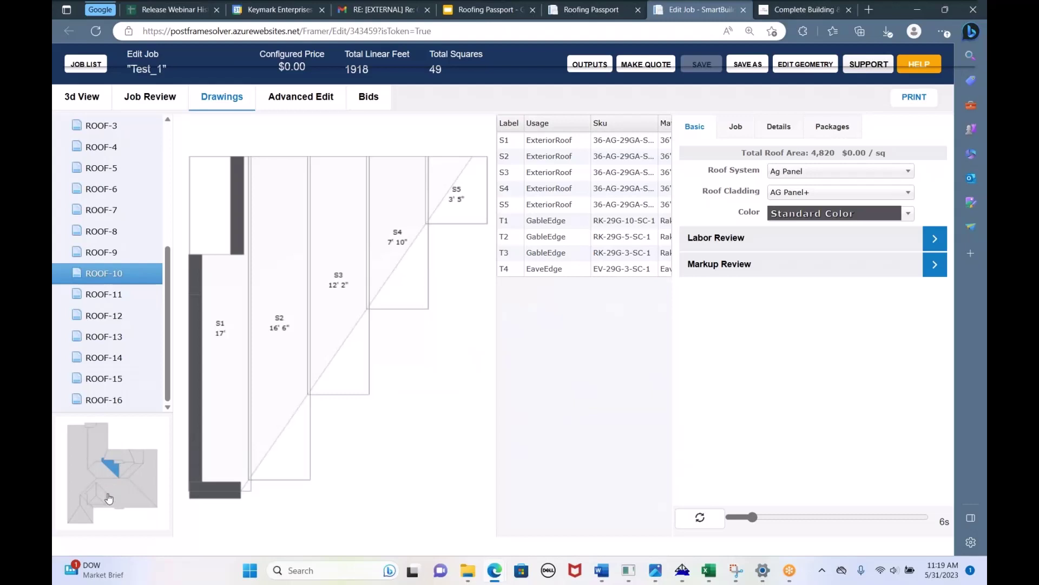
left_click(109, 400)
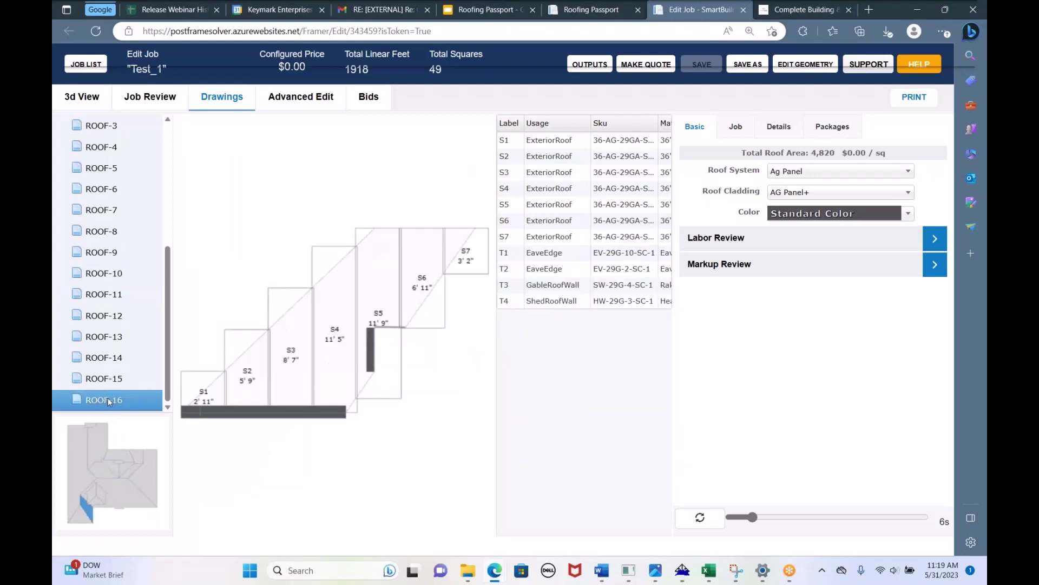
- Step back up through the cladding drawings from ROOF-13 to ROOF-4
left_click(133, 340)
left_click(127, 315)
left_click(122, 294)
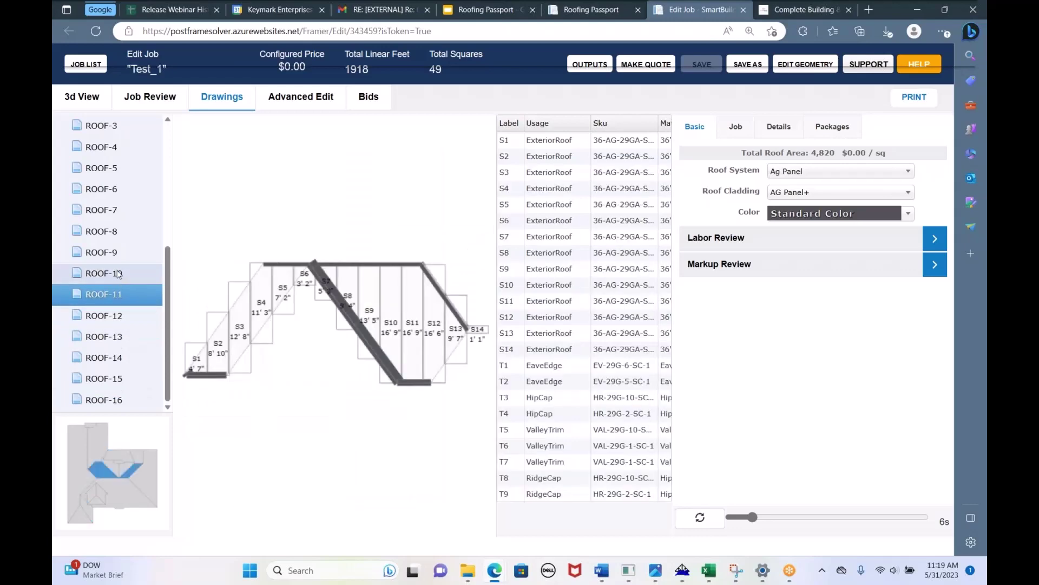
left_click(118, 273)
left_click(117, 252)
left_click(115, 232)
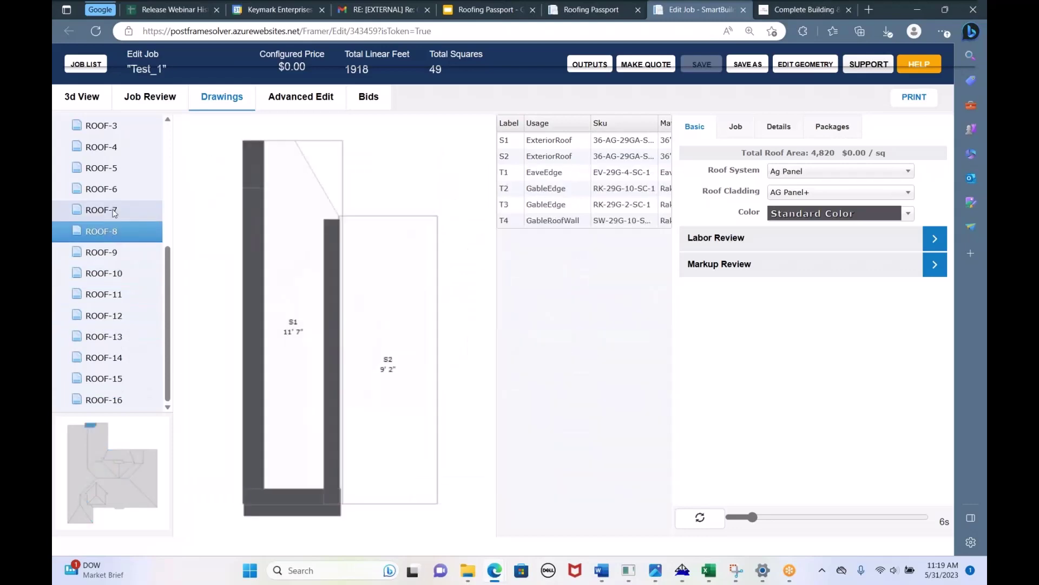
left_click(114, 211)
left_click(111, 190)
left_click(109, 168)
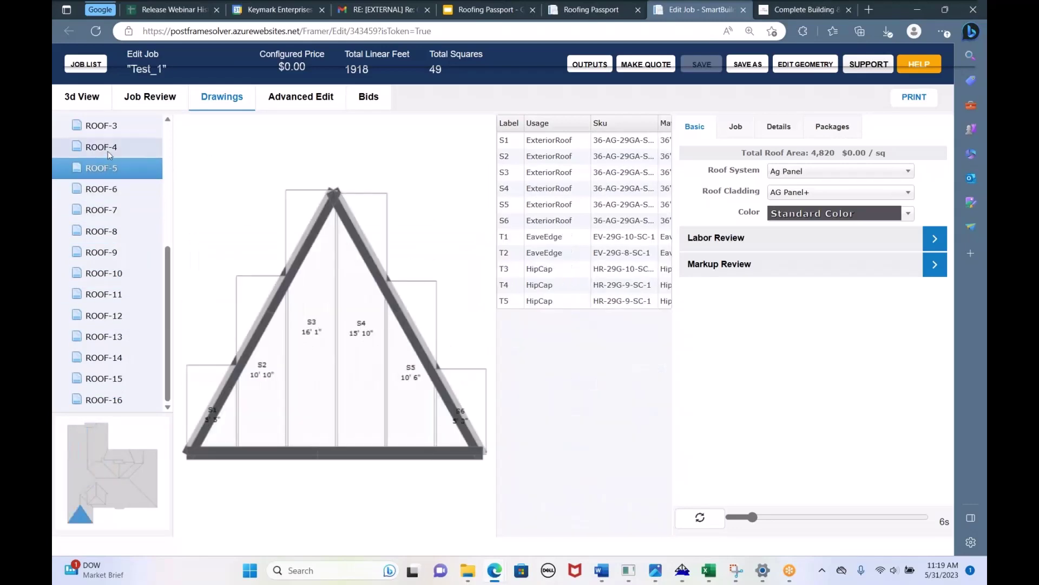
left_click(109, 154)
- Check the Roof System list without changing it, then return to the Active Jobs list
left_click(785, 179)
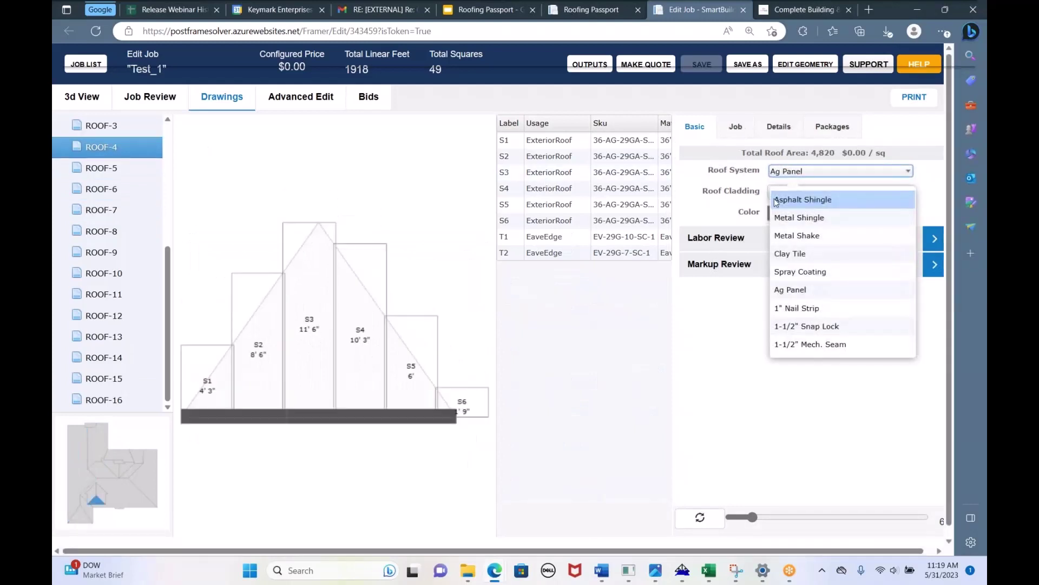
left_click(759, 174)
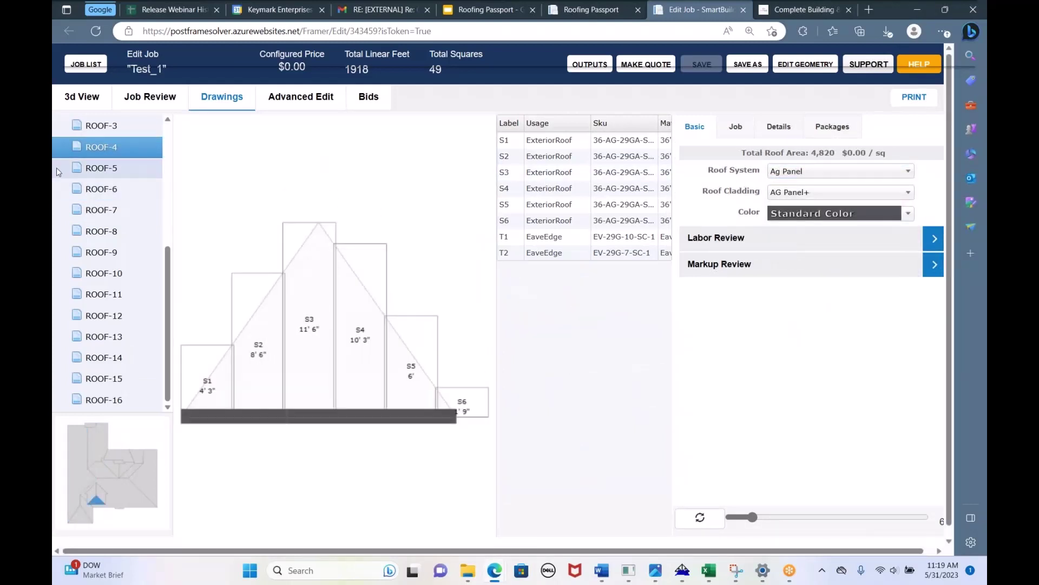
left_click(74, 70)
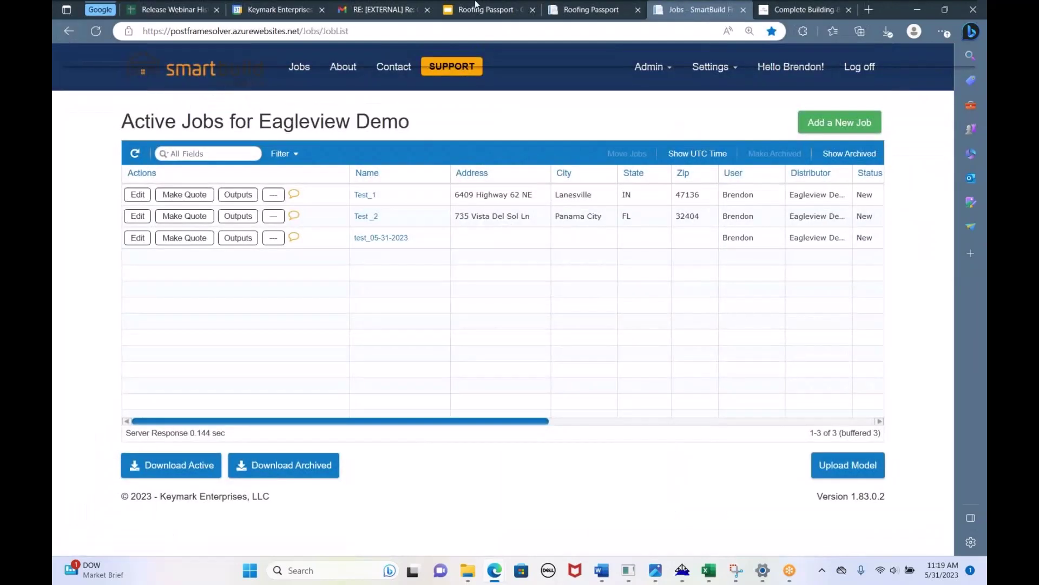
- Switch to the Roofing Passport job list and relaunch Test_1 in SmartBuild
left_click(611, 10)
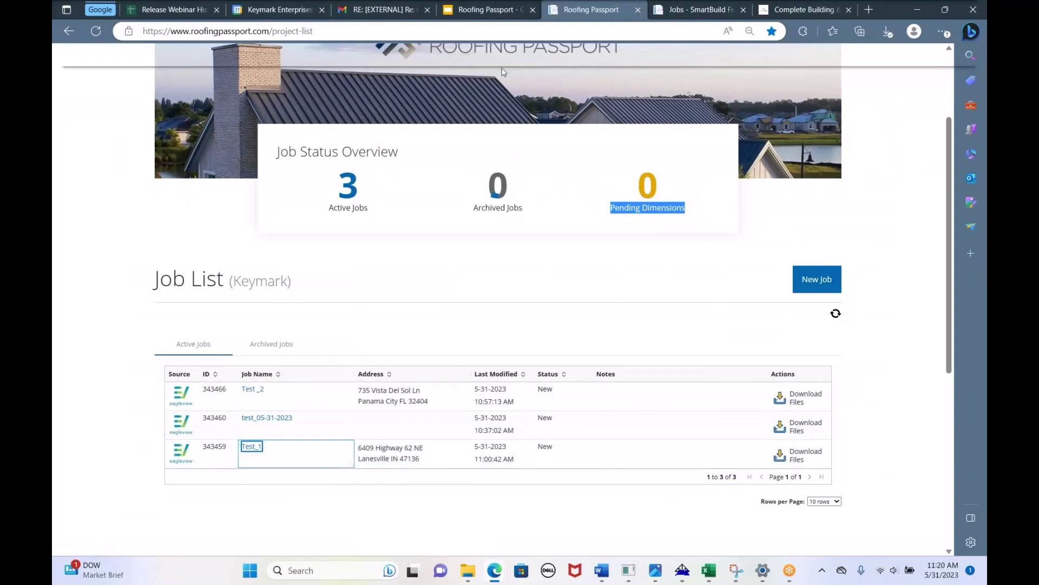
left_click(693, 9)
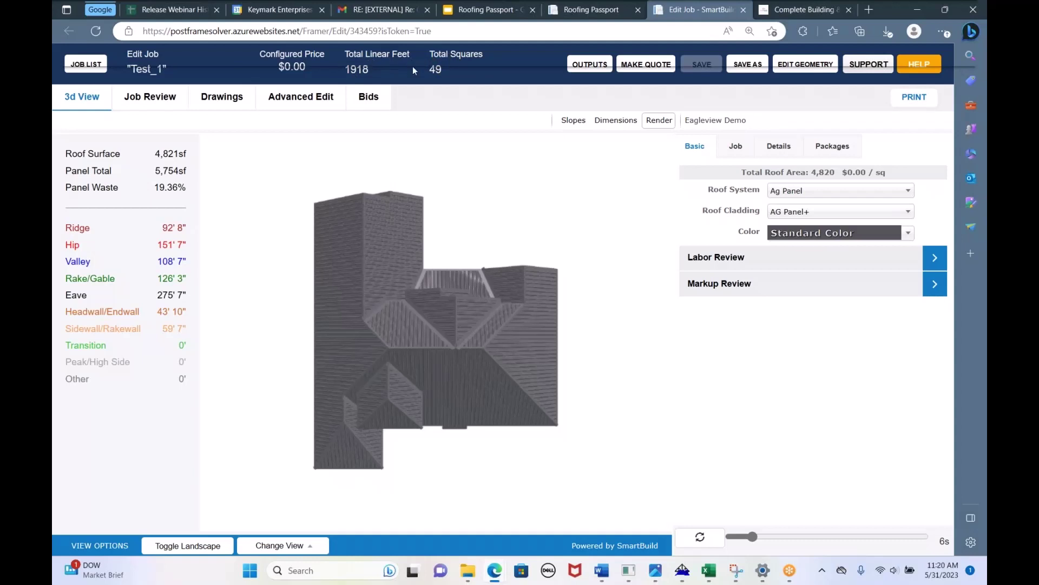
- Highlight the Roof Surface, Panel Total and 19.36% Panel Waste figures, then show the roof systems
left_click_drag(65, 153, 188, 154)
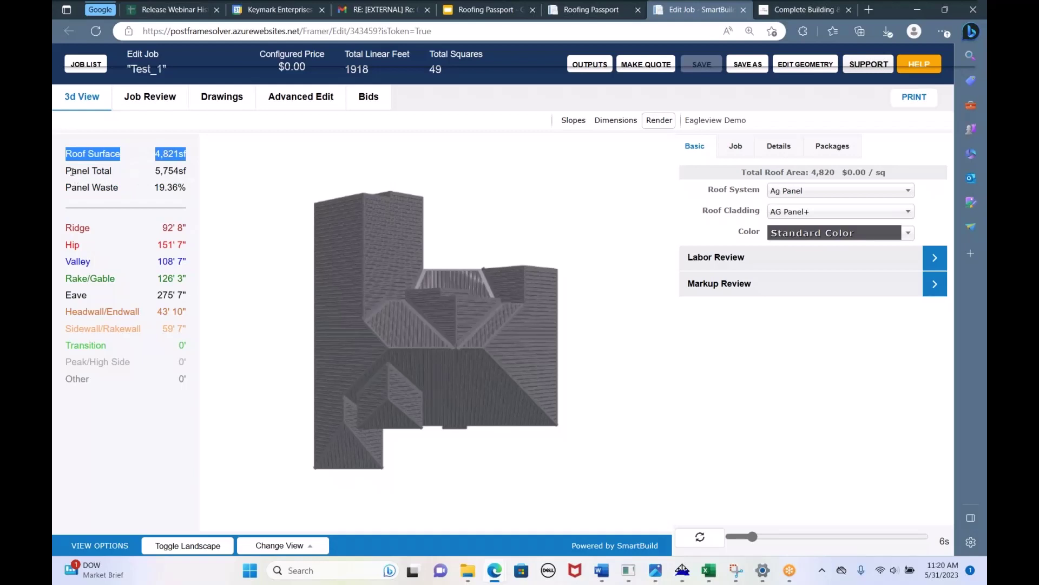
left_click_drag(67, 170, 190, 172)
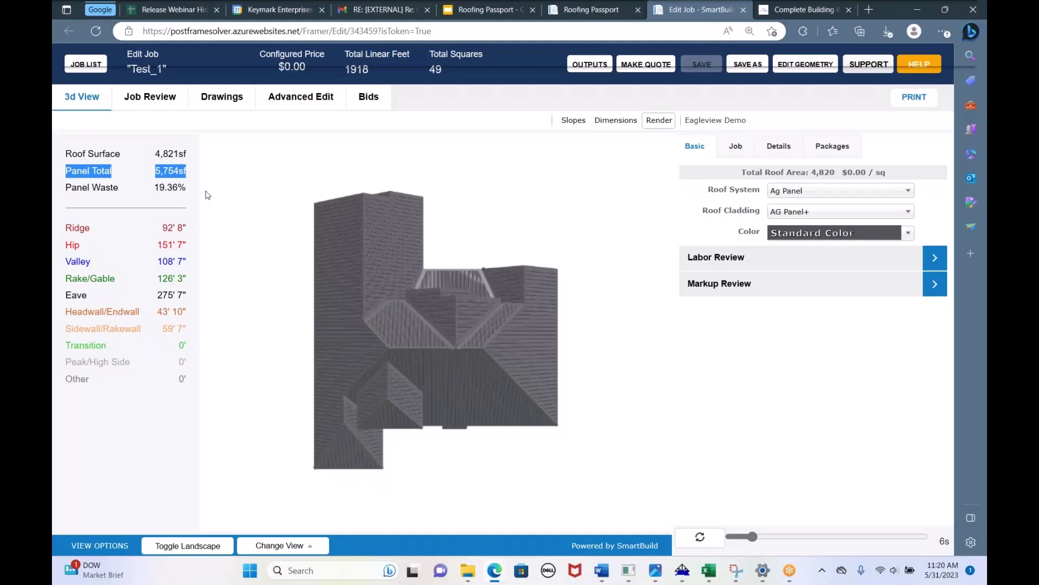
triple_click(169, 188)
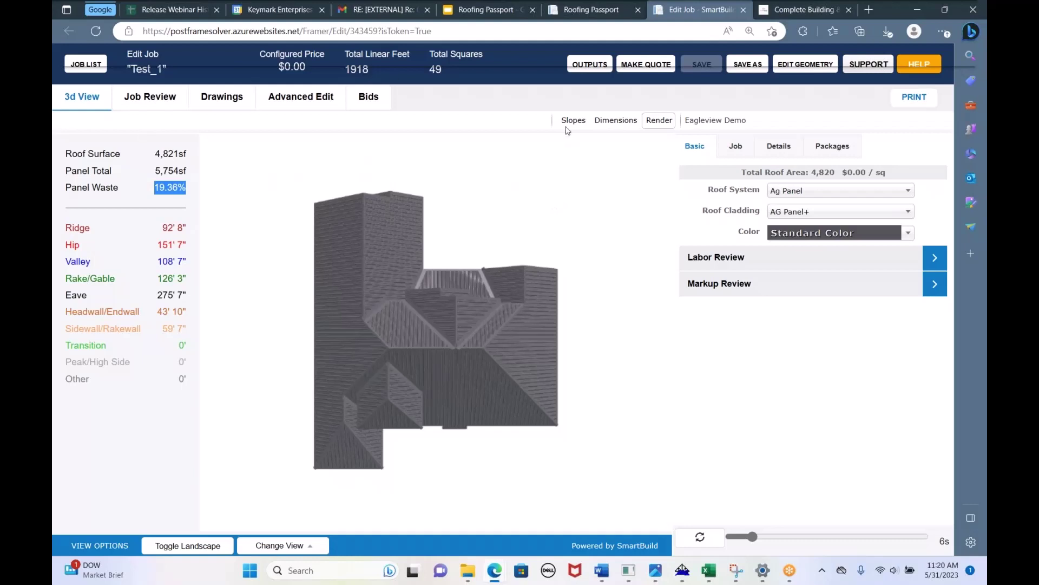
left_click(709, 176)
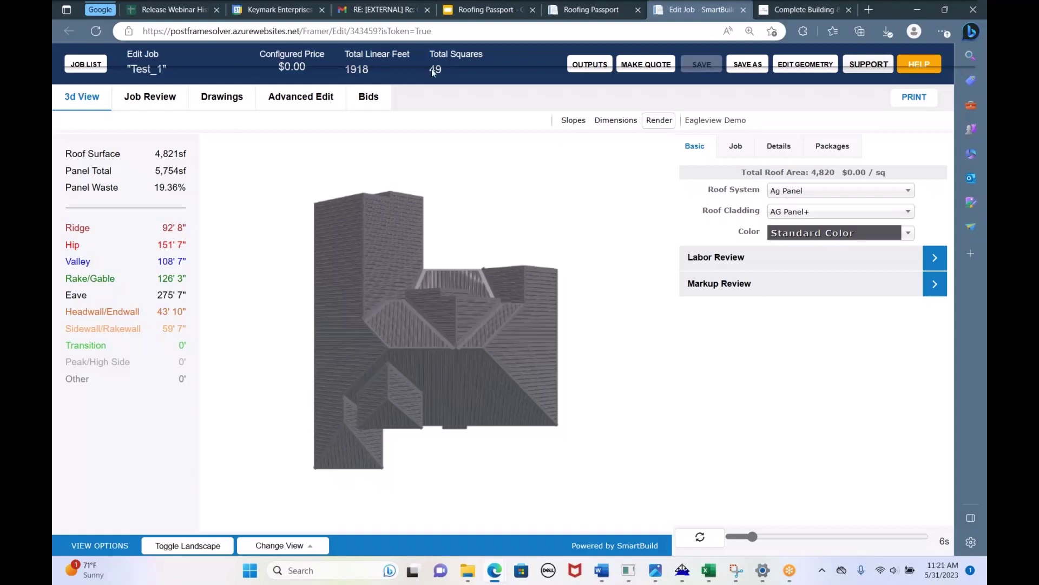
left_click(858, 195)
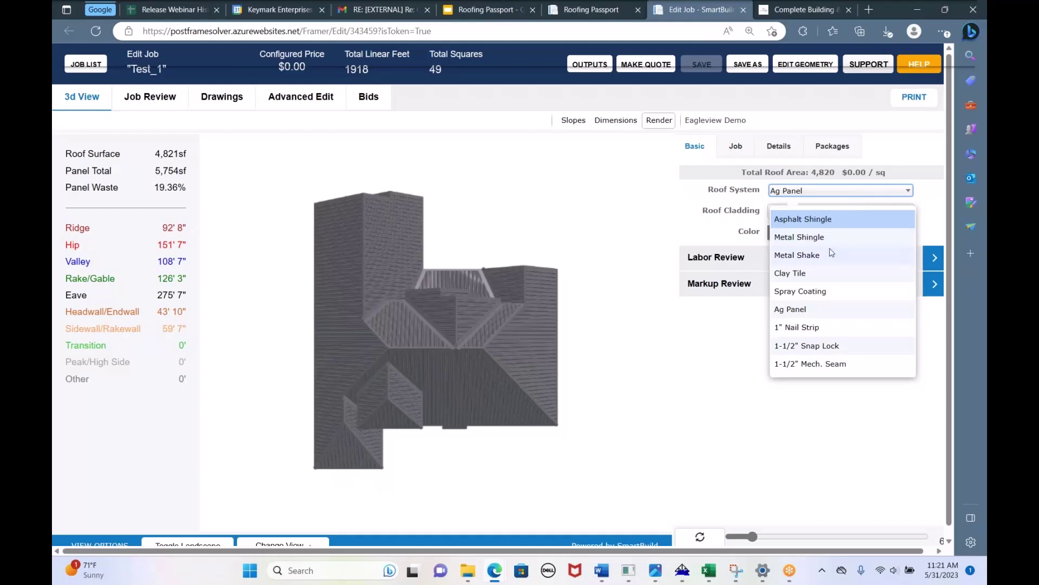
- Set the roof system to 1-1/2" Snap Lock, giving 16"-24 GA. Snap Lock+ cladding and 8.51% panel waste
left_click(814, 292)
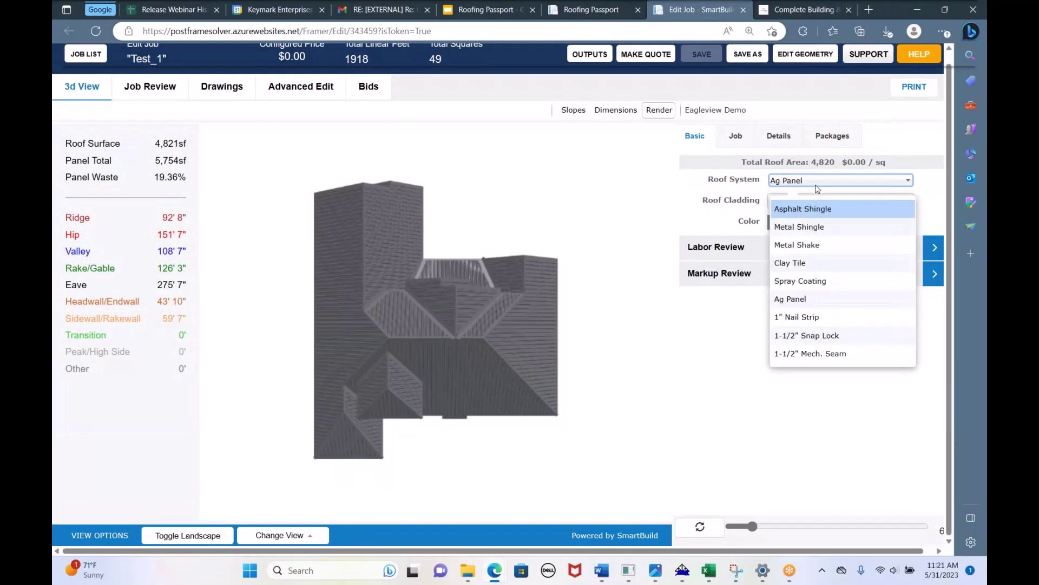
left_click(803, 338)
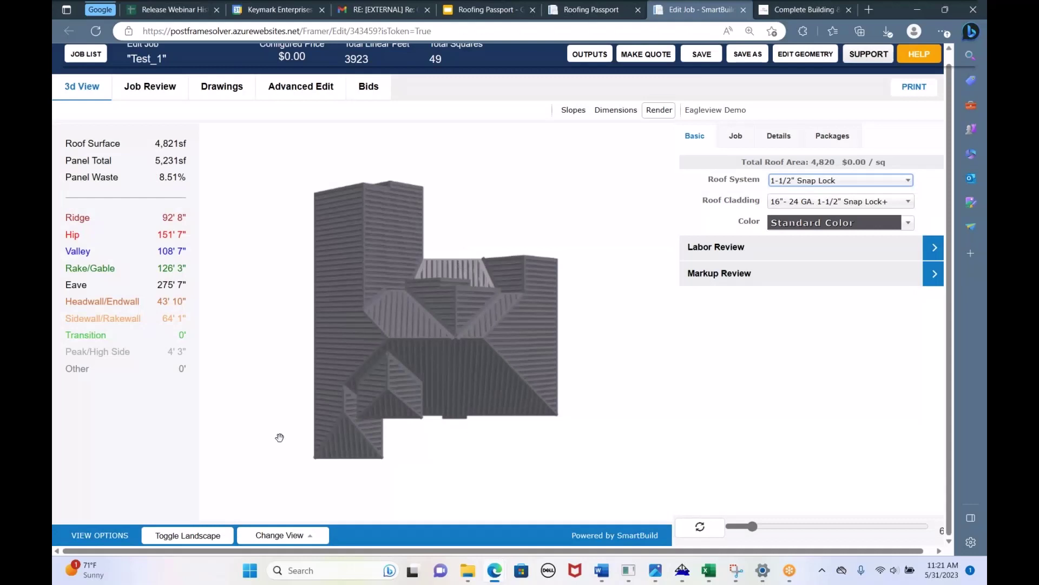
mouse_move(289, 435)
left_mouse_down()
mouse_move(333, 393)
mouse_move(286, 395)
mouse_move(271, 426)
mouse_move(278, 438)
left_mouse_up()
scroll(359, 65, "up", 1)
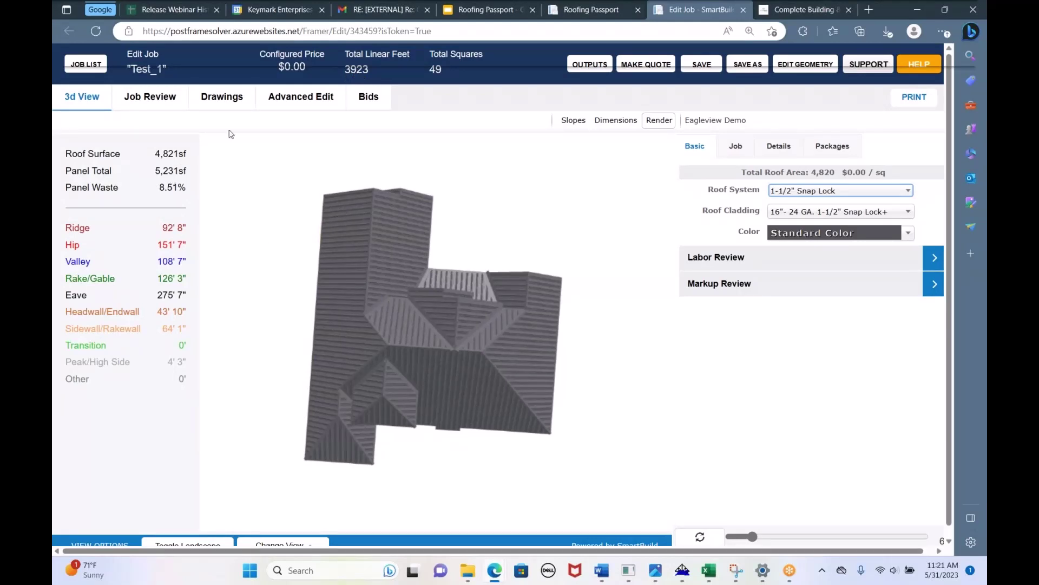
- Review the ROOF-10, ROOF-5, ROOF-3 and ROOF-2 cladding drawings for 24 GA. Snap Lock panels
left_click(225, 106)
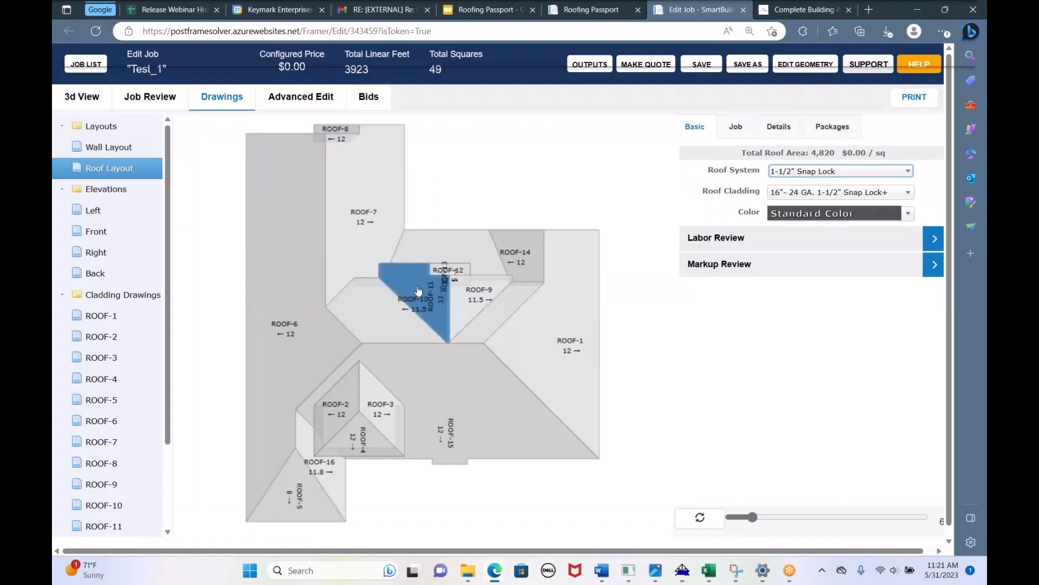
left_click(418, 290)
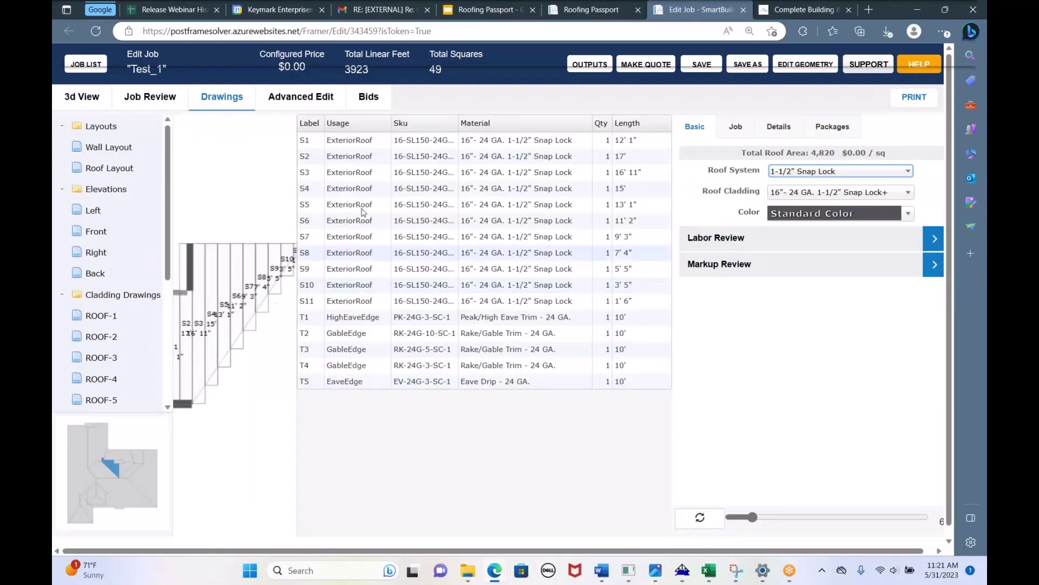
left_click(129, 381)
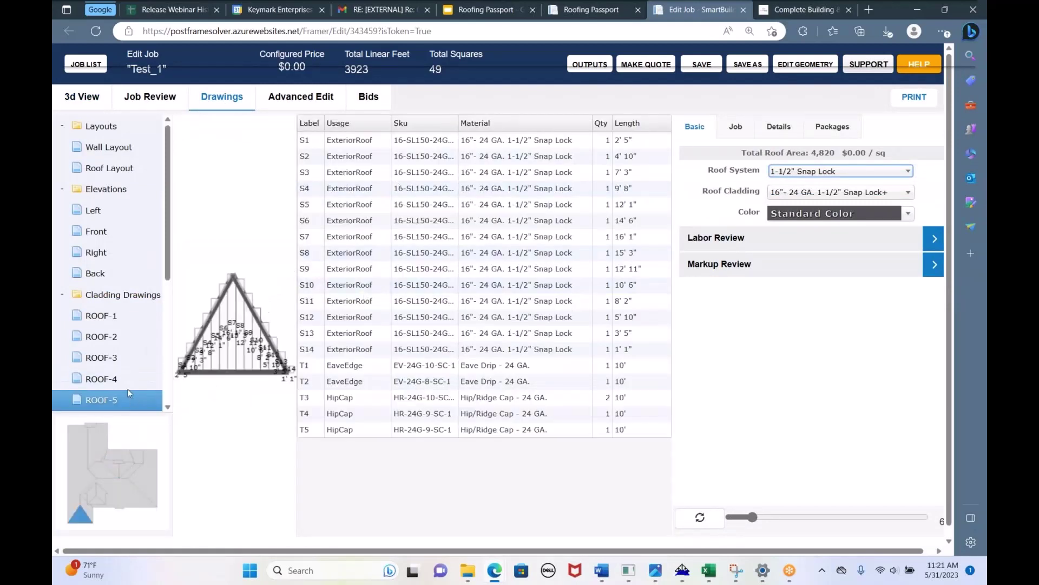
left_click(130, 360)
left_click(132, 339)
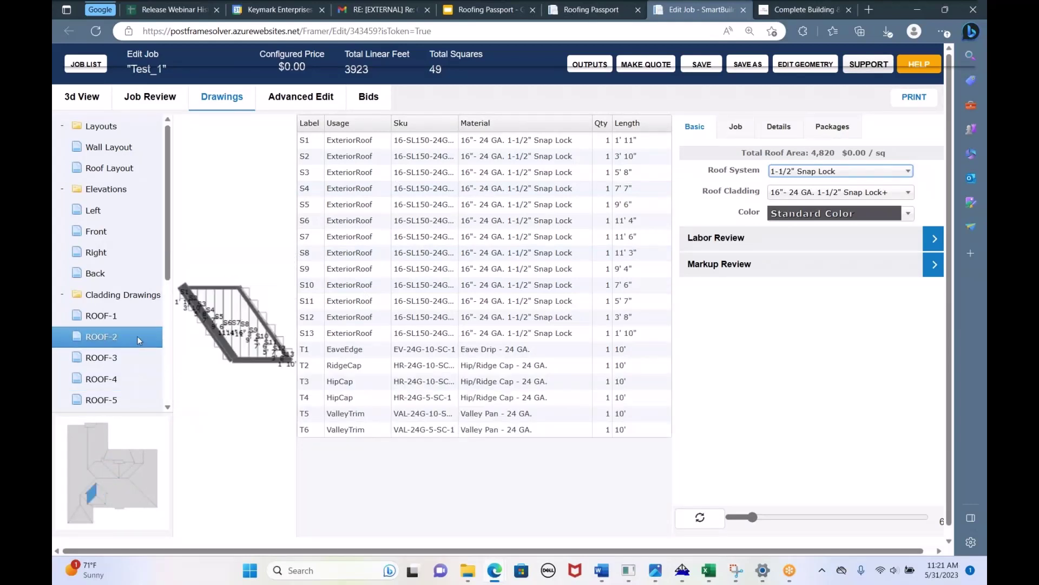
- Check the Roof Cladding choices without changing them, then bring up the Roof System list
left_click(816, 201)
left_click(757, 181)
left_click(830, 171)
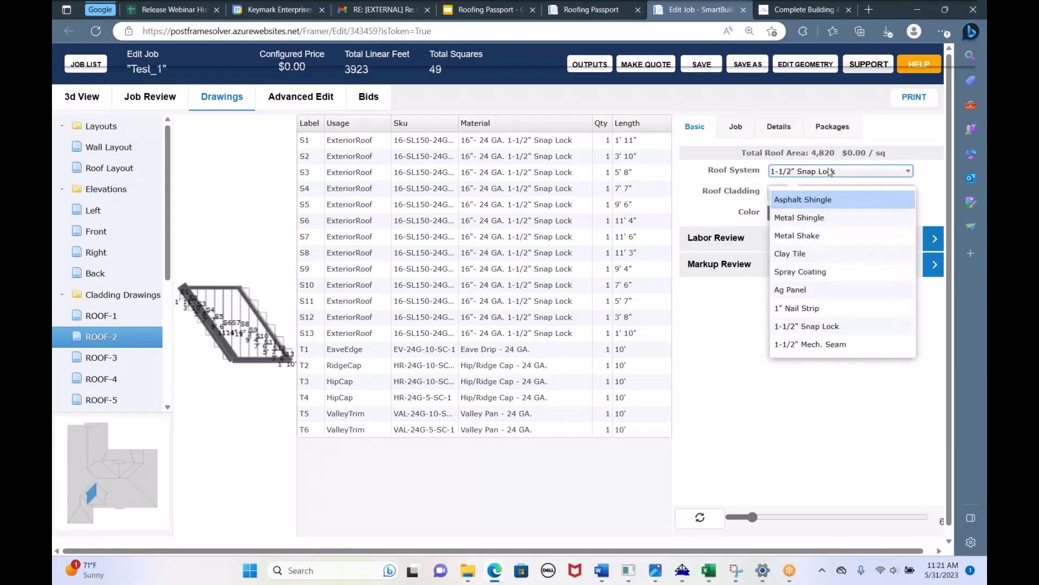
- Switch the roof system to 1-1/2" Mech. Seam so ROOF-2 lists 16"-24 GA. Mech. Seam panels
left_click(840, 349)
left_click(811, 174)
left_click(752, 383)
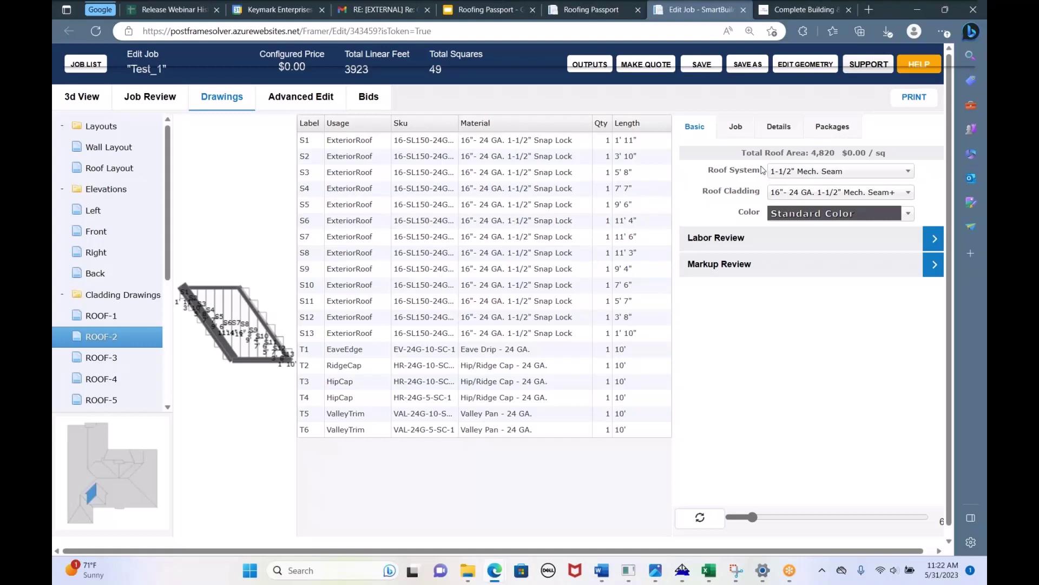
- Highlight the Roof System label and recheck its list, keeping 1-1/2" Mech. Seam
left_click_drag(763, 172, 825, 177)
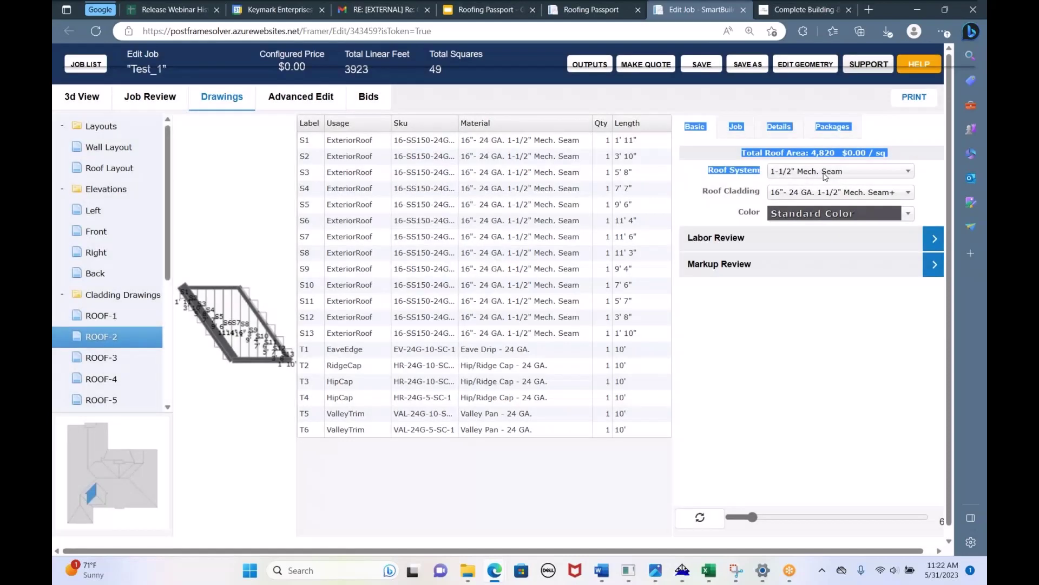
left_click(825, 172)
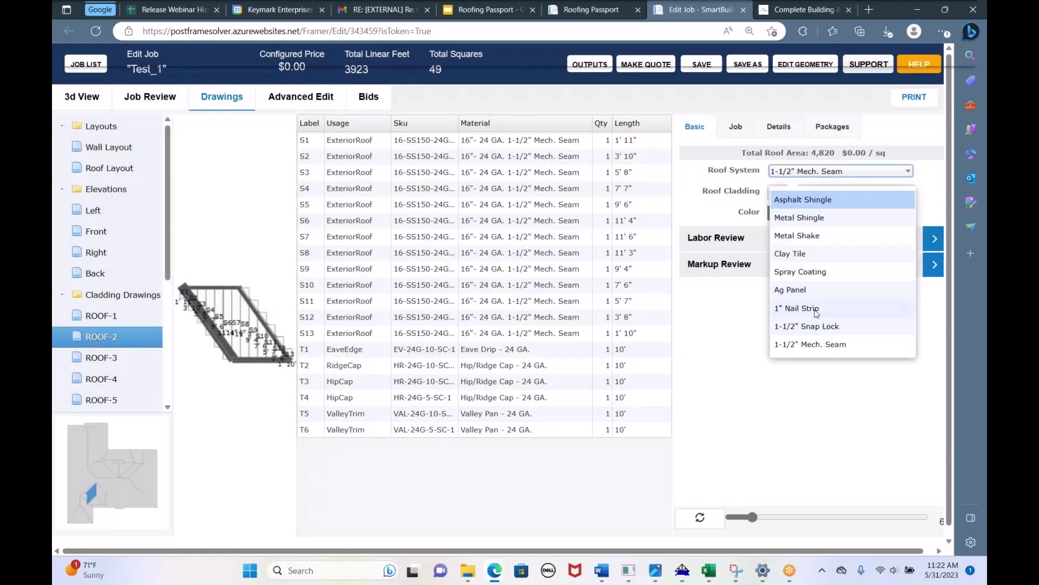
left_click(740, 349)
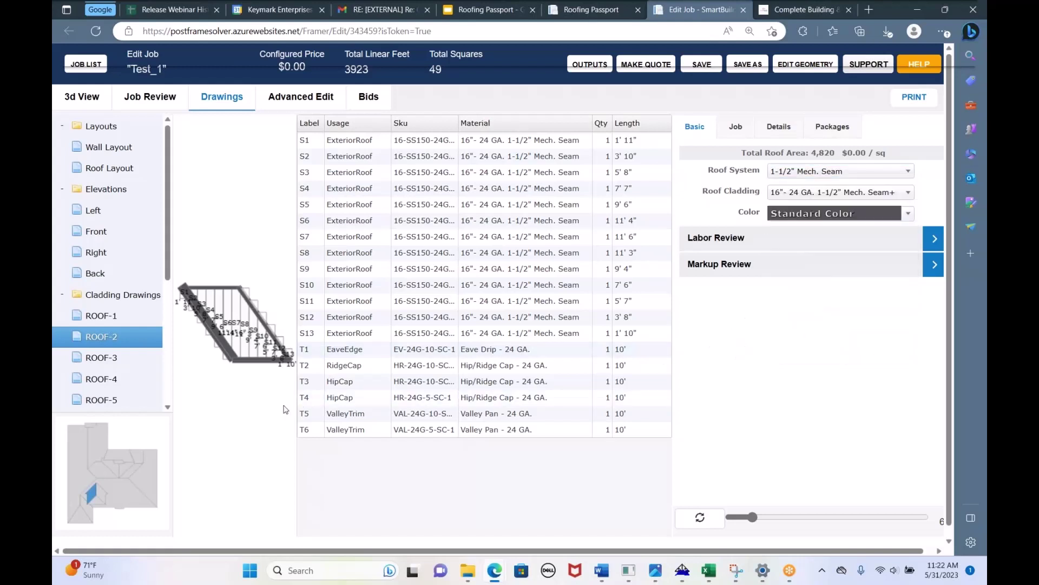
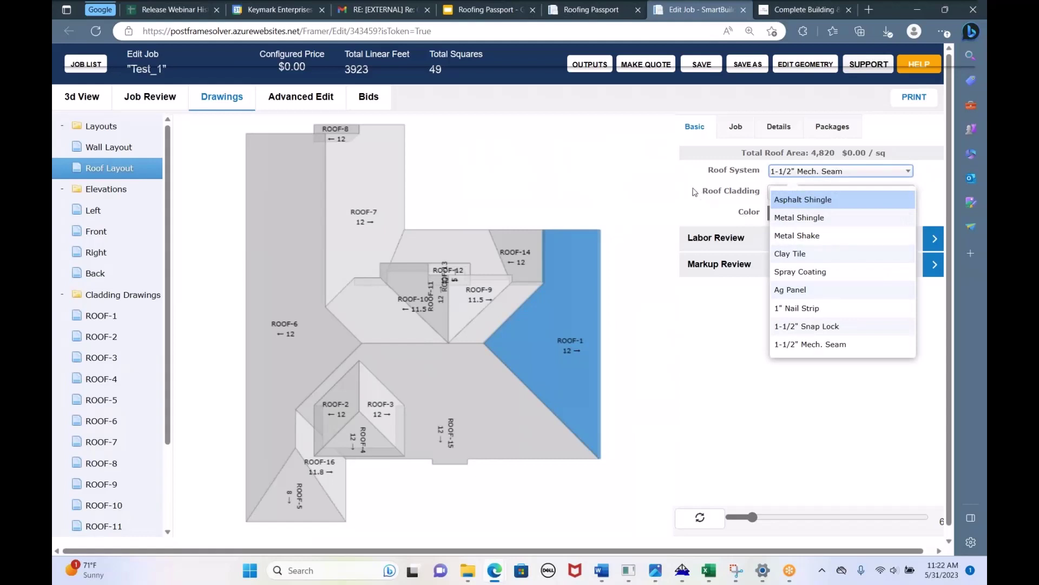
- Leave the Roof System unchanged and show Test_1's 3D roof render with 4,821 sf surface
left_click(693, 191)
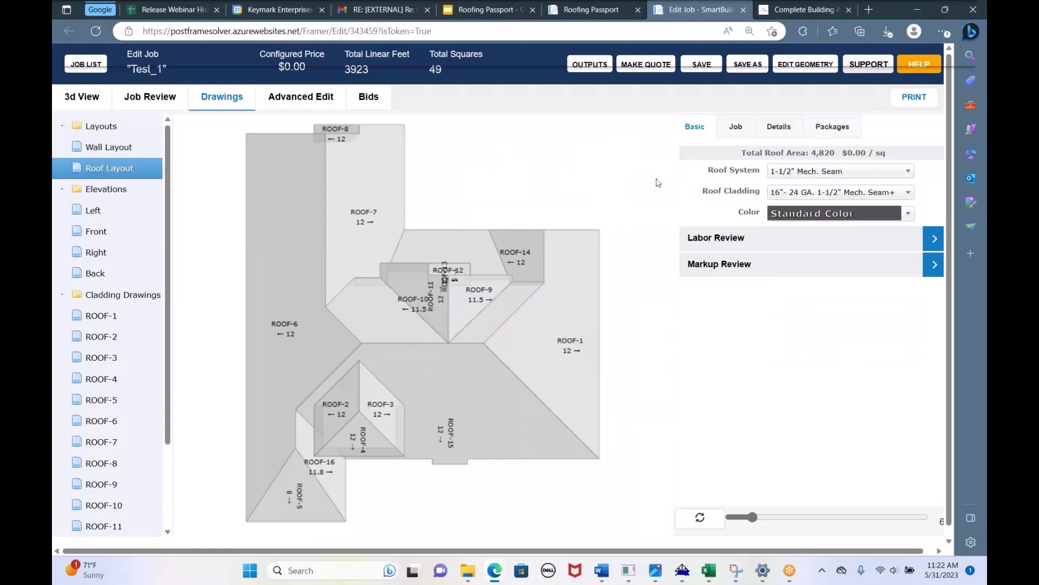
left_click(83, 99)
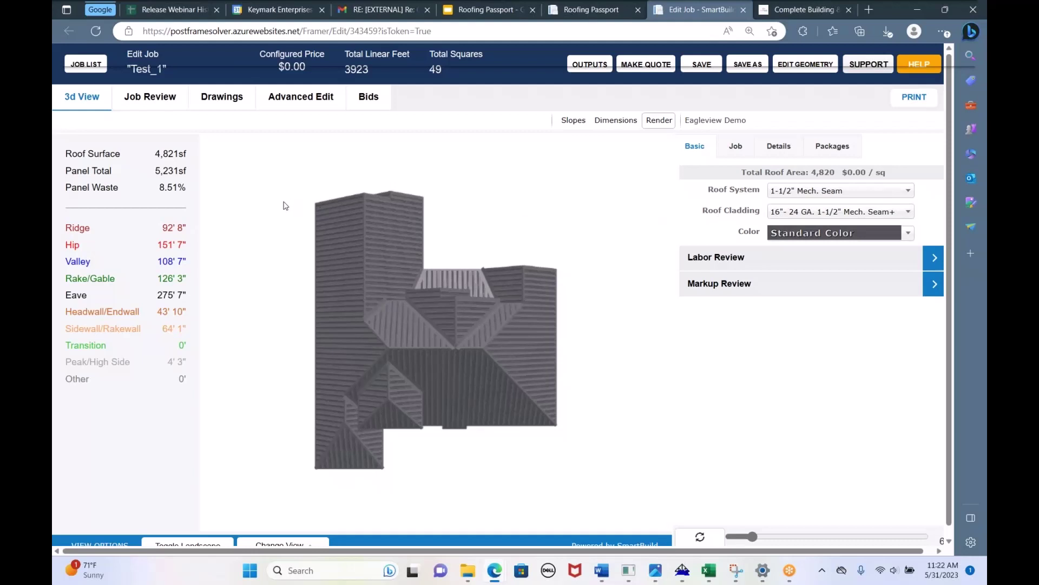
- Open Job Review and browse the Cladding, Trim and Accessories lists, ending on Cladding
left_click(144, 104)
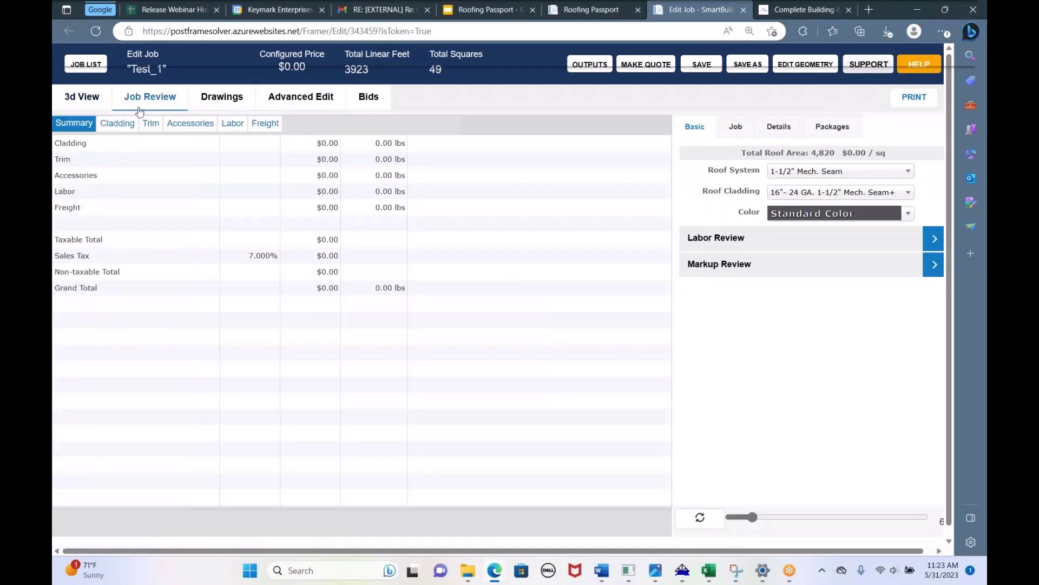
left_click(121, 129)
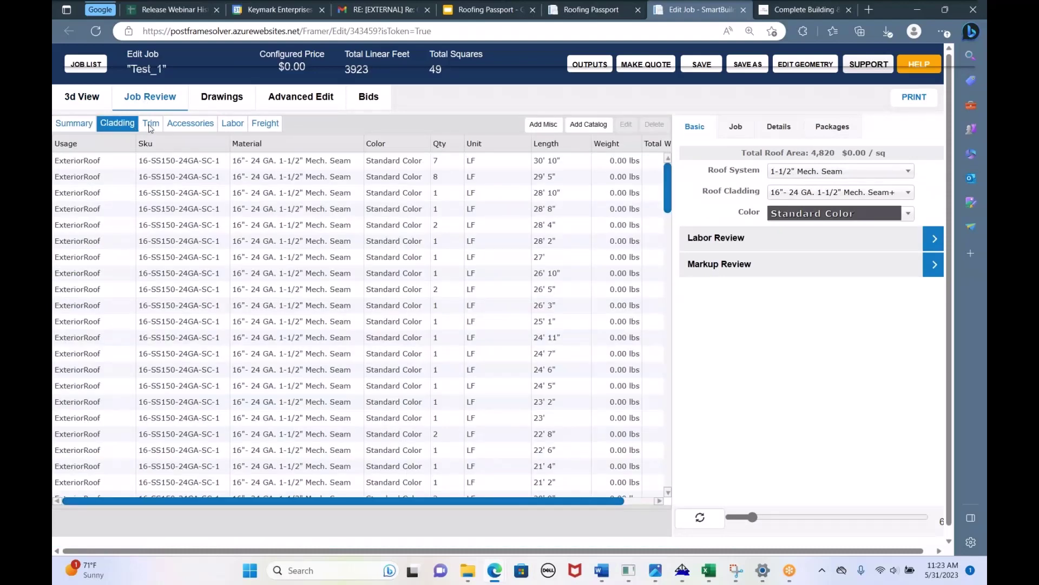
left_click(151, 127)
left_click(177, 124)
left_click(114, 124)
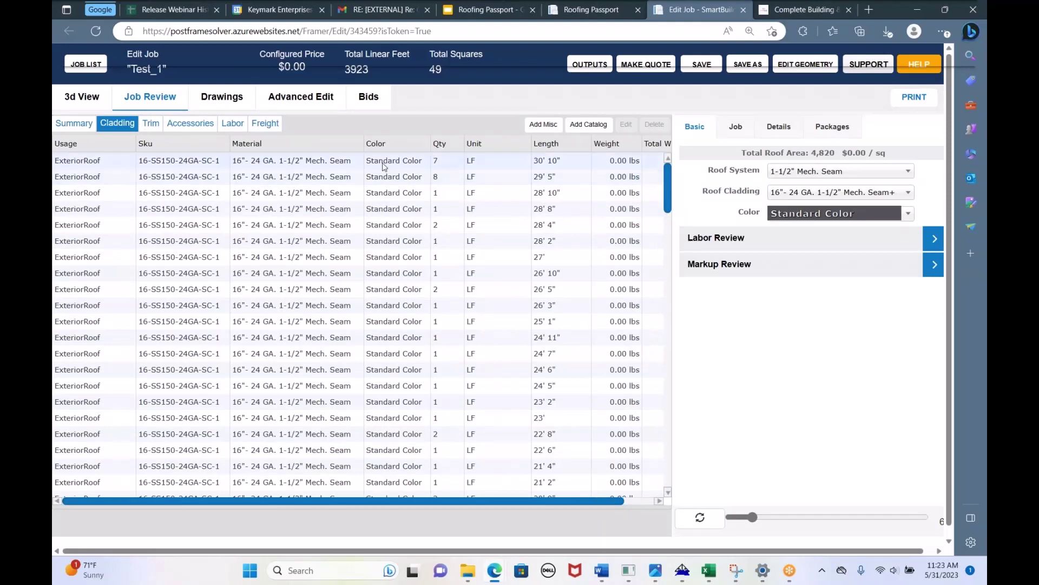
- Select the first 30' 10" cladding row and scroll through the panel list
left_click(401, 163)
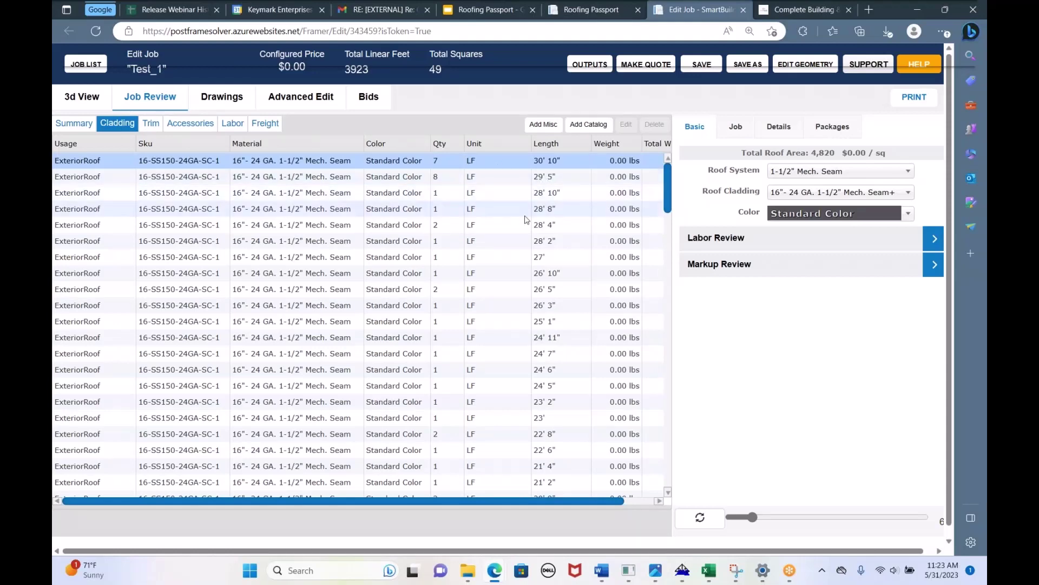
scroll(513, 322, "down", 5)
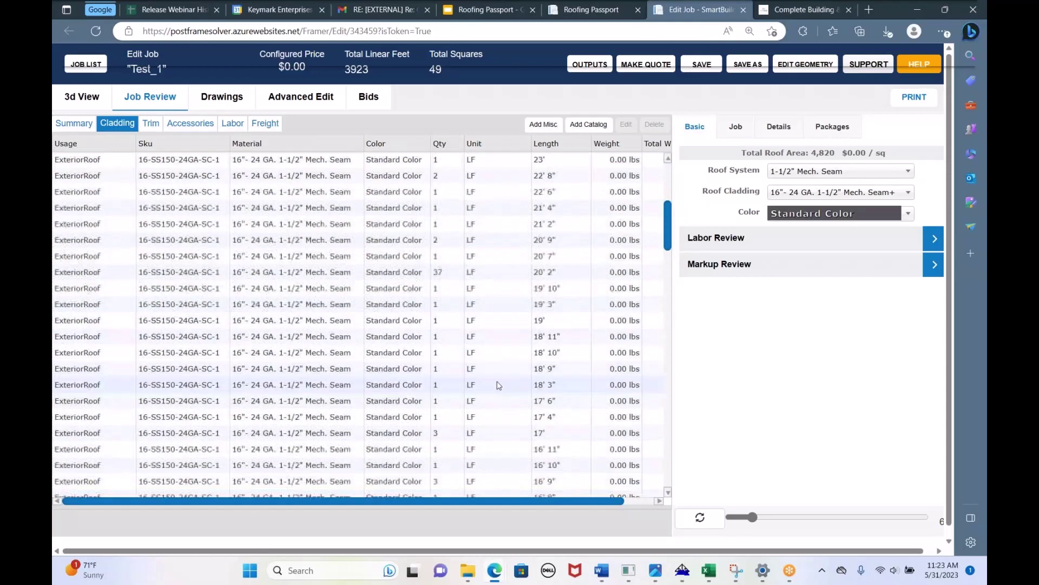
scroll(505, 287, "down", 3)
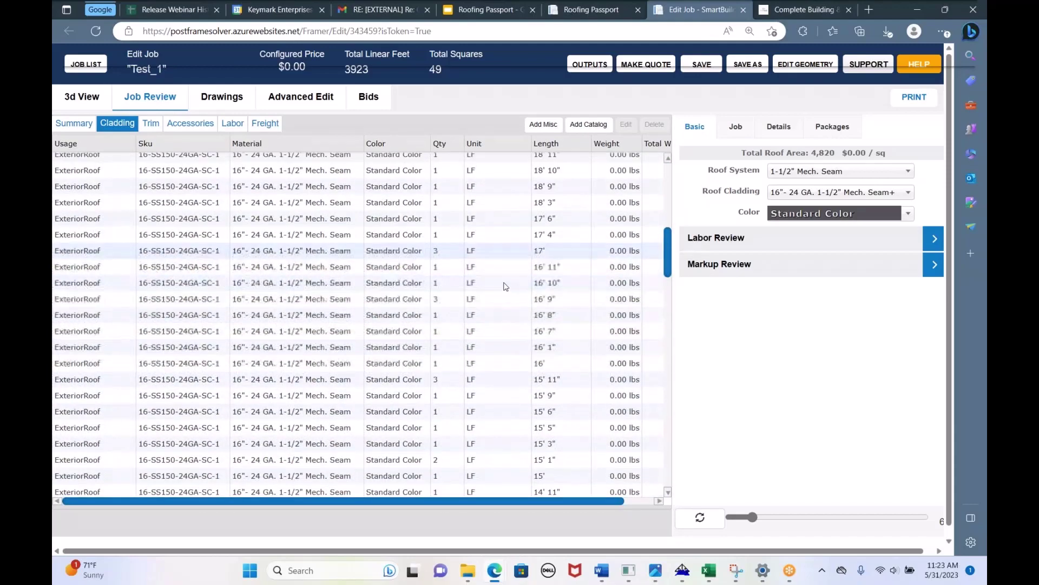
scroll(505, 288, "up", 8)
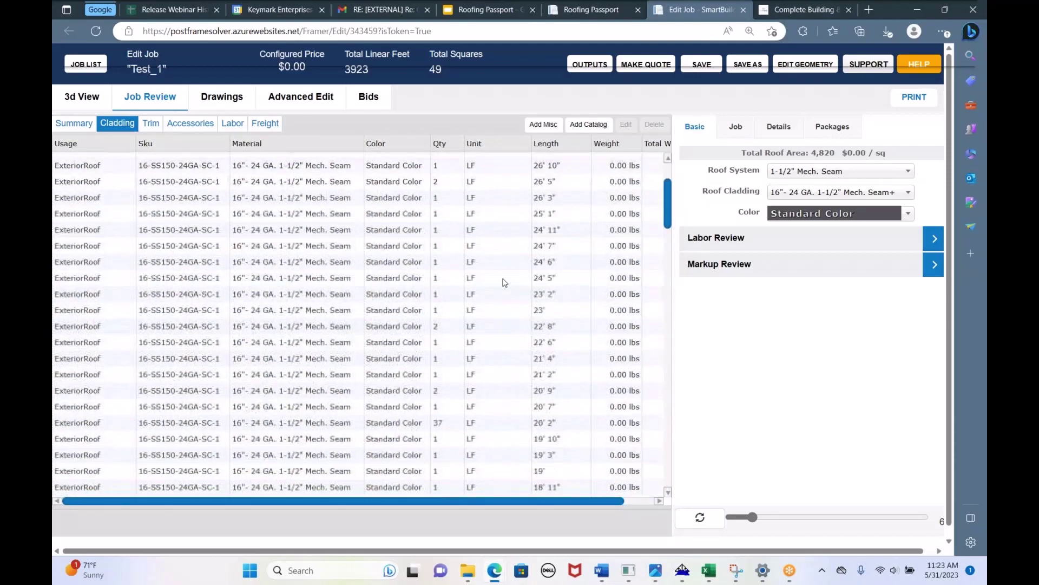
left_click(356, 165)
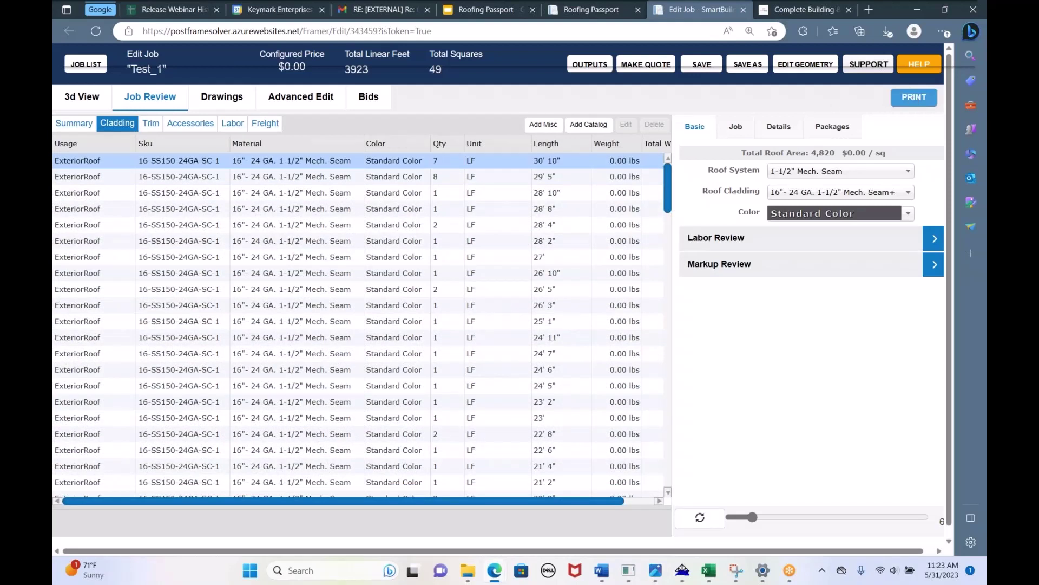
- Export the cladding list as Test_1_SheathingList.pdf
left_click(913, 97)
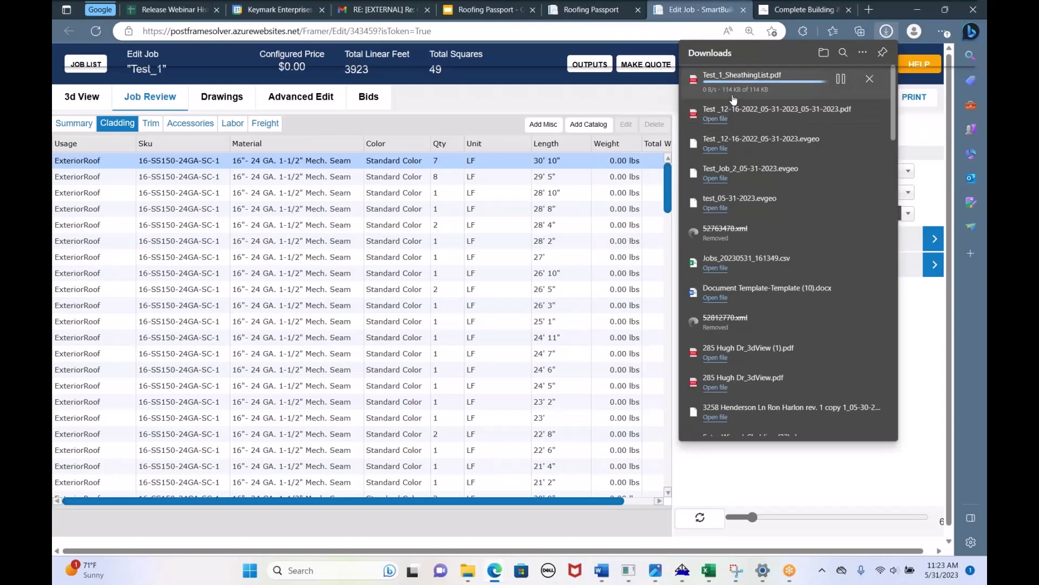
scroll(201, 258, "down", 10)
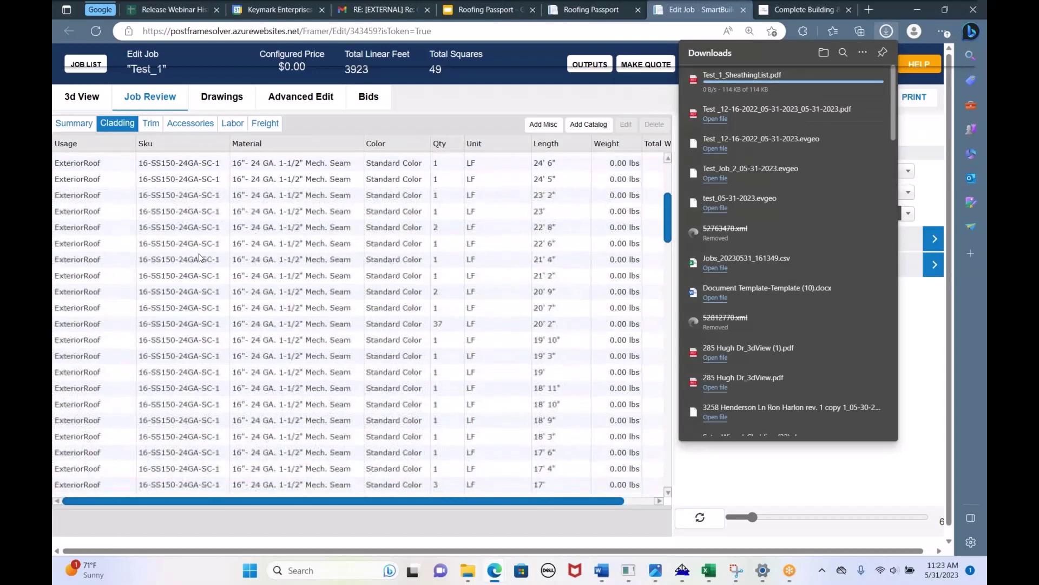
scroll(200, 258, "down", 5)
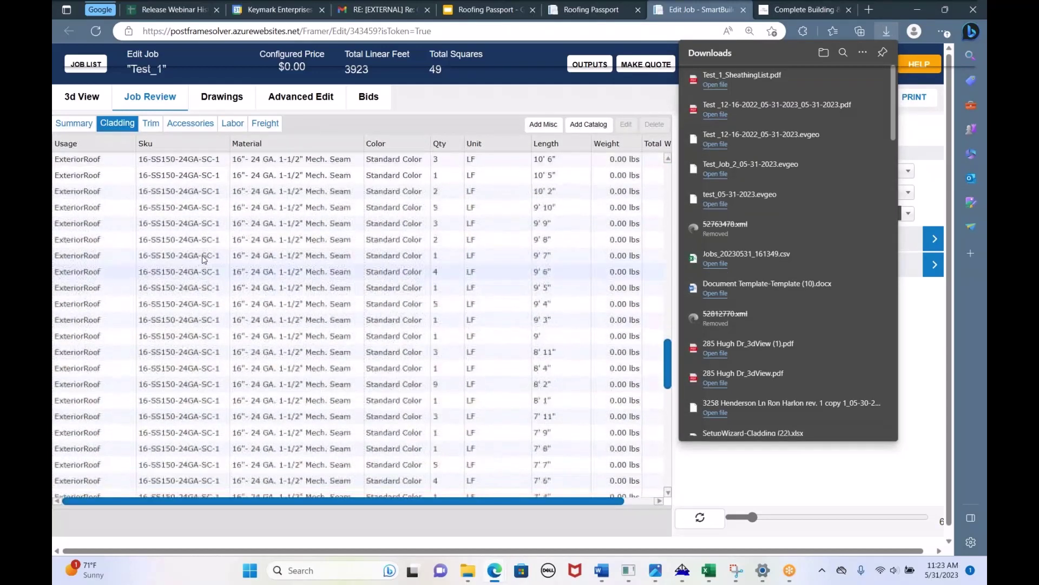
scroll(344, 247, "up", 8)
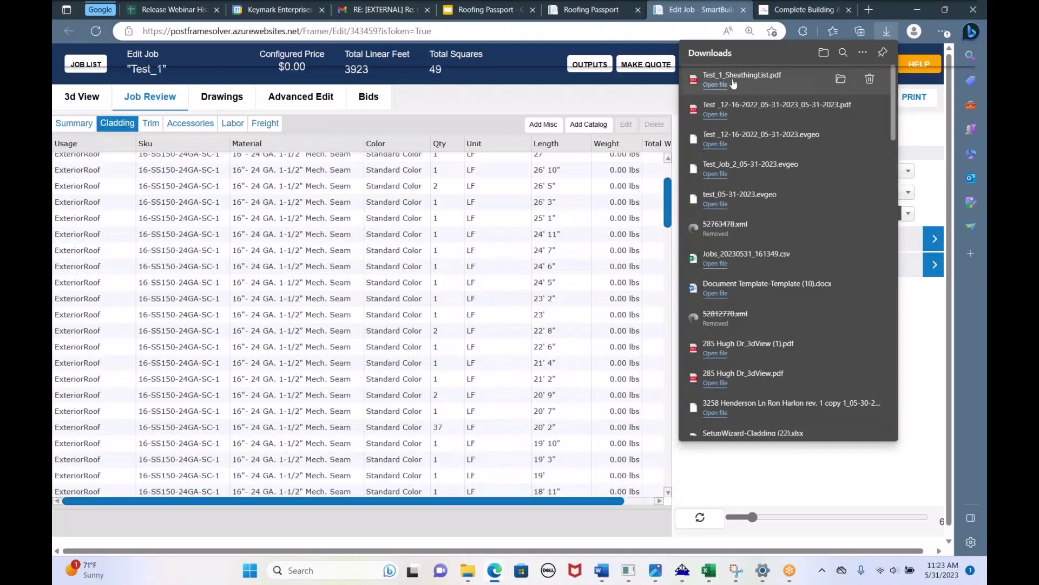
- Open the downloaded sheathing list PDF in Edge and select its Material heading
left_click(741, 78)
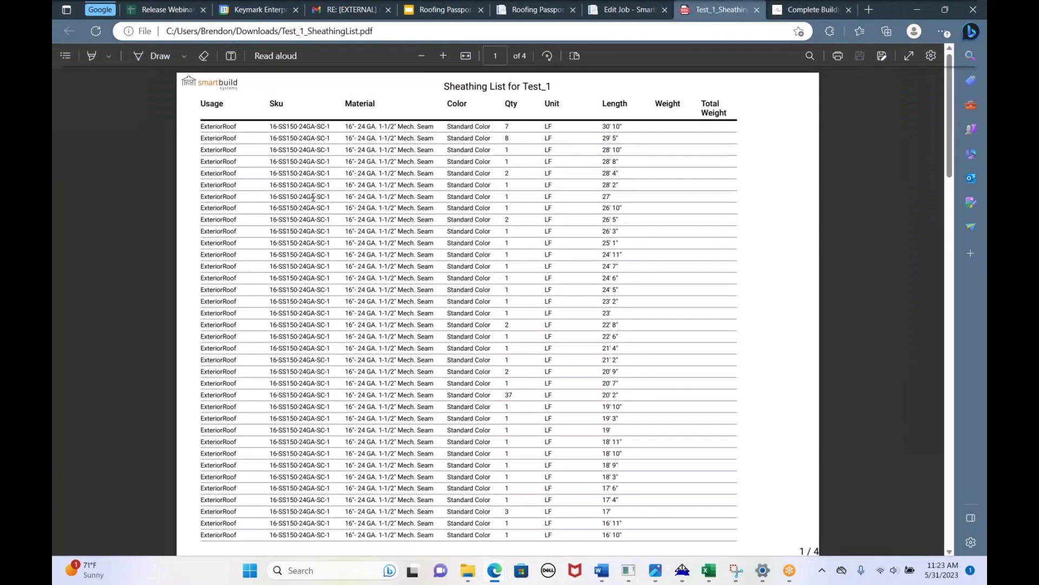
scroll(314, 198, "down", 12)
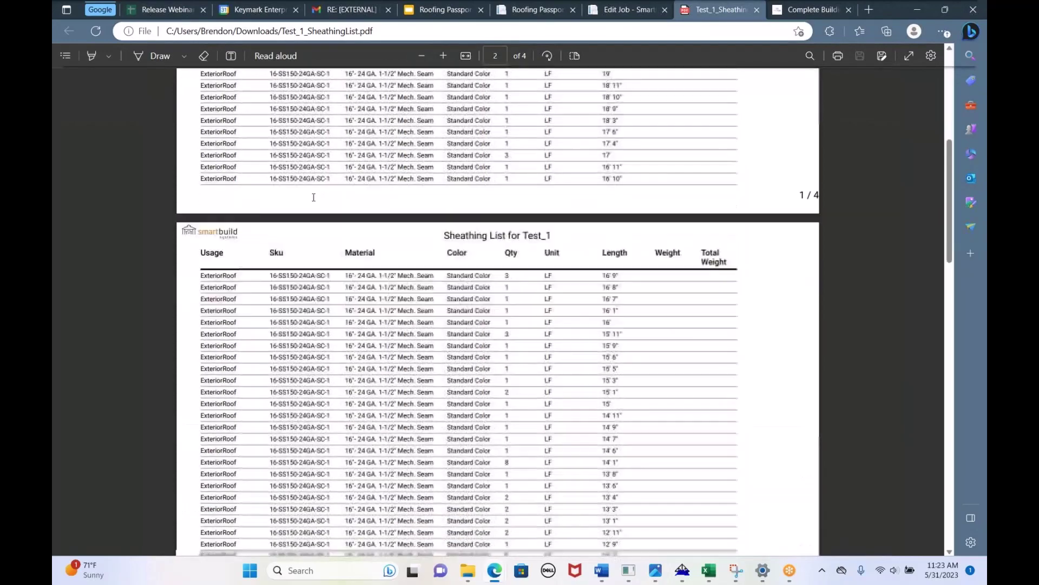
scroll(313, 197, "up", 12)
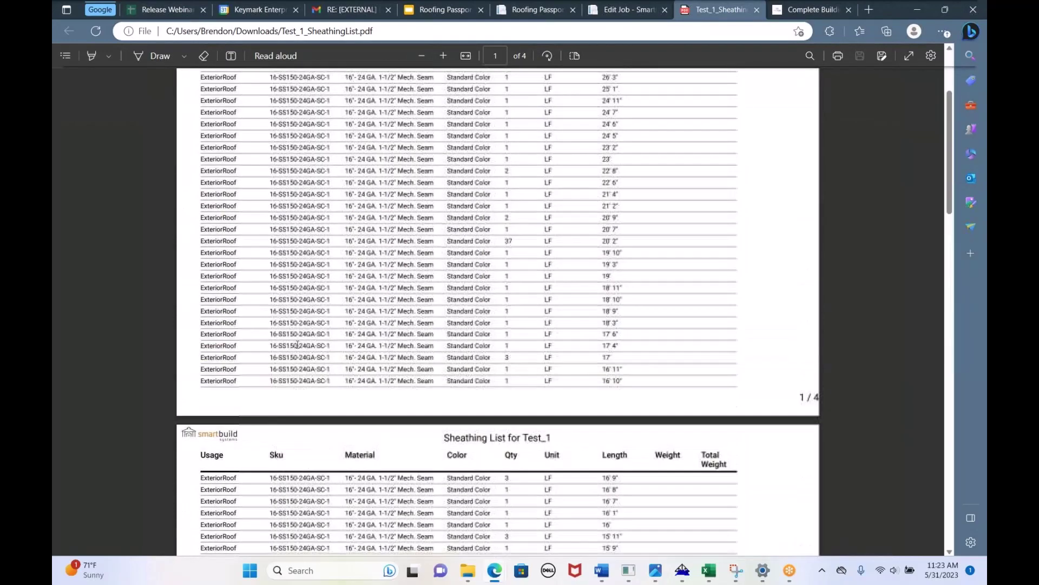
left_click_drag(343, 104, 376, 104)
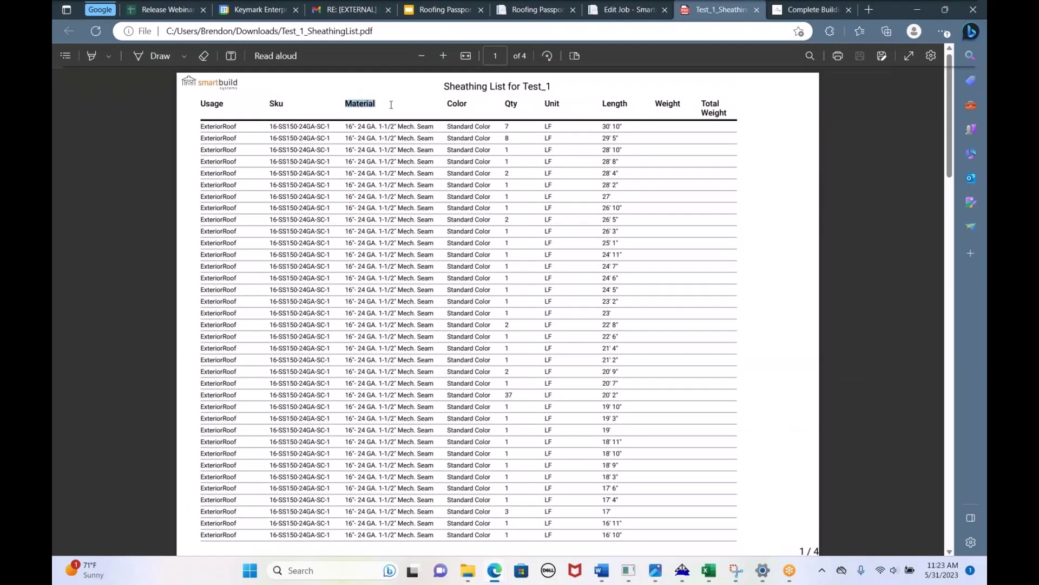
right_click(376, 103)
- Dismiss the PDF menu and return to SmartBuild's Trim list for Test_1
left_click(774, 138)
left_click_drag(605, 107, 628, 103)
left_click(612, 8)
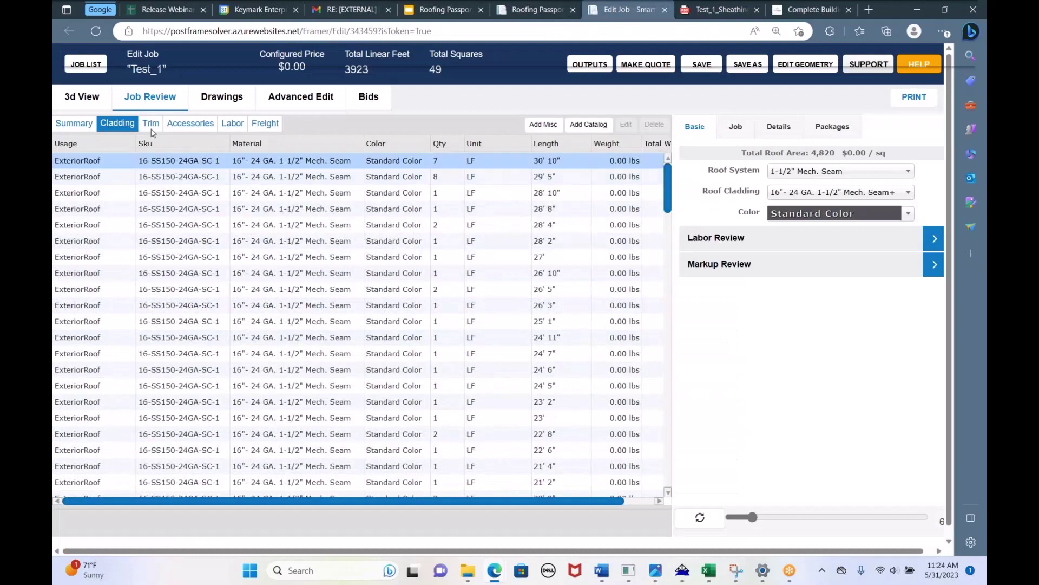
left_click(151, 124)
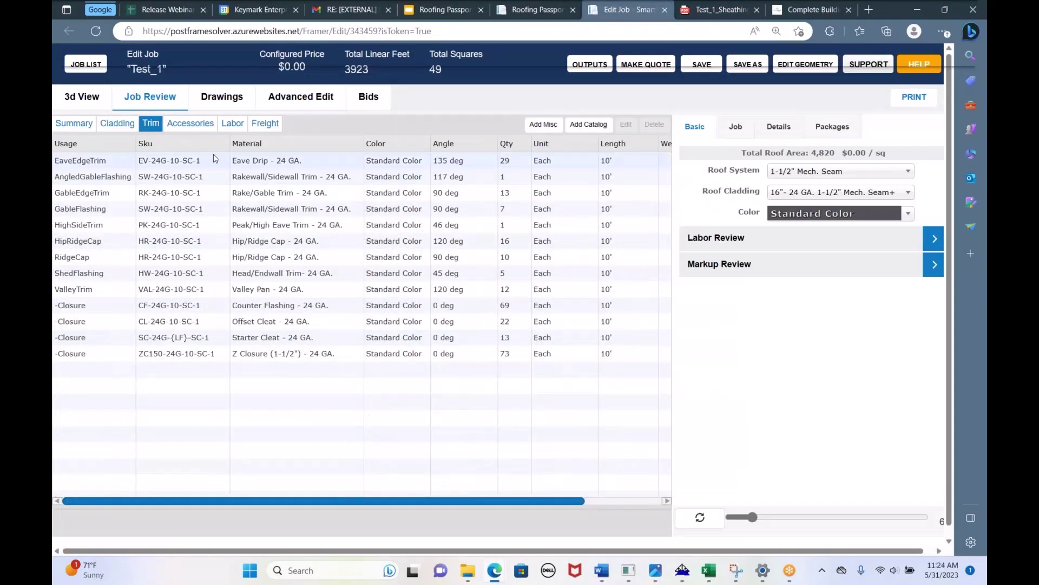
- In 3D view, inspect the corner edge flashing (31' 2", ridge cap, Tube Sealant) and cancel
left_click(87, 100)
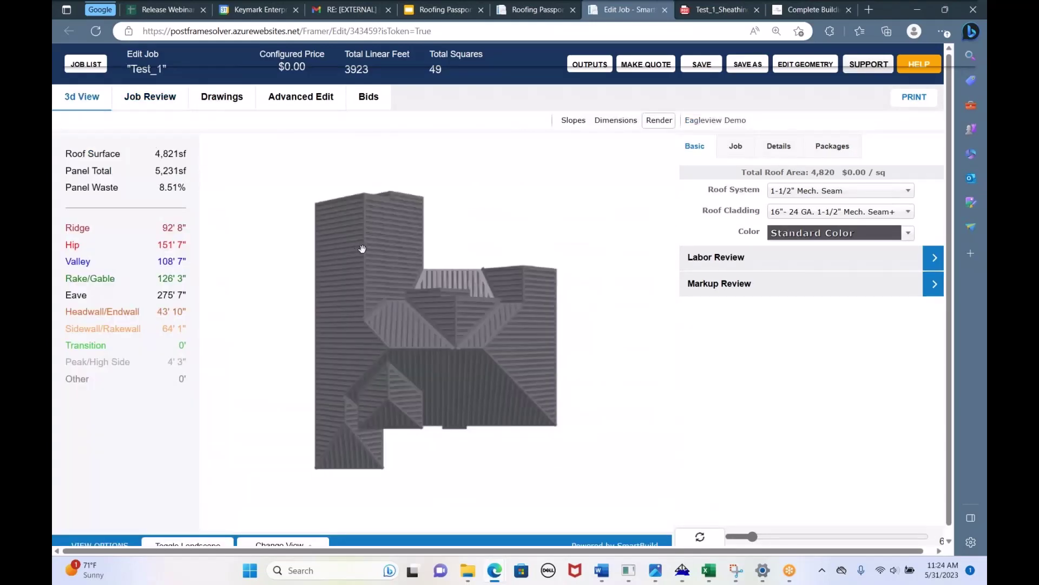
scroll(362, 249, "up", 4)
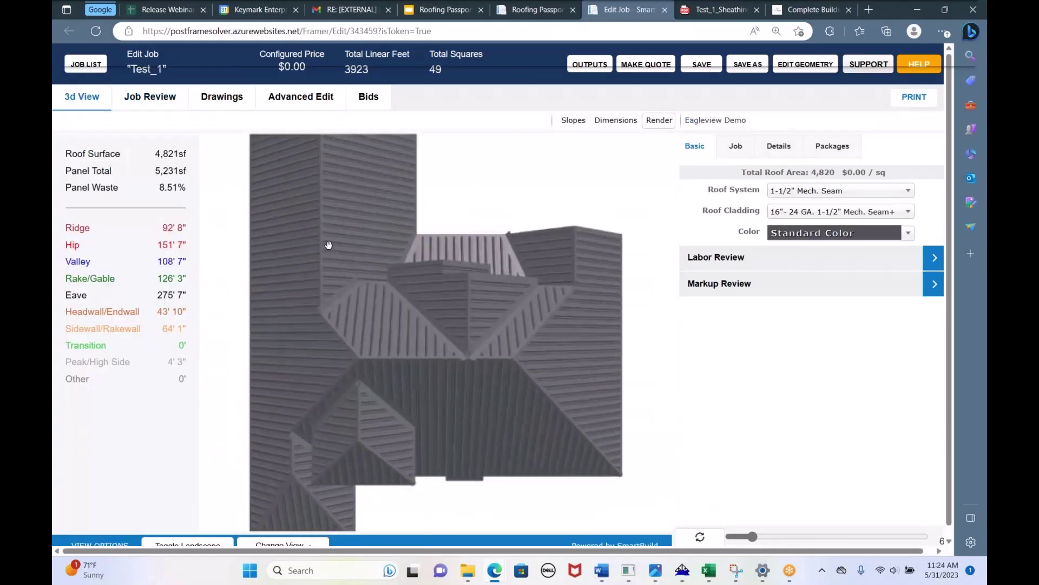
left_click_drag(328, 245, 356, 311)
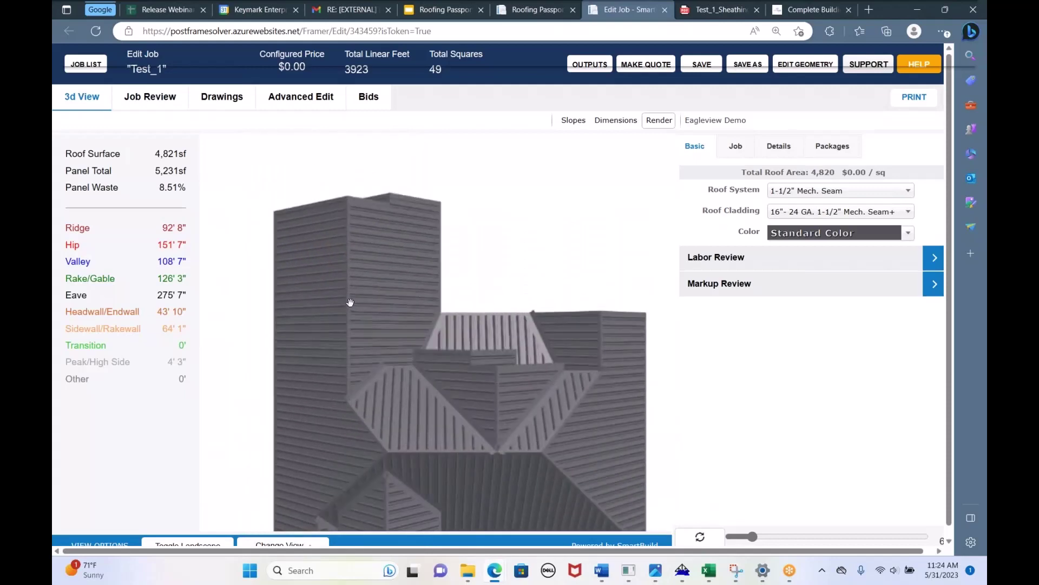
left_click(349, 302)
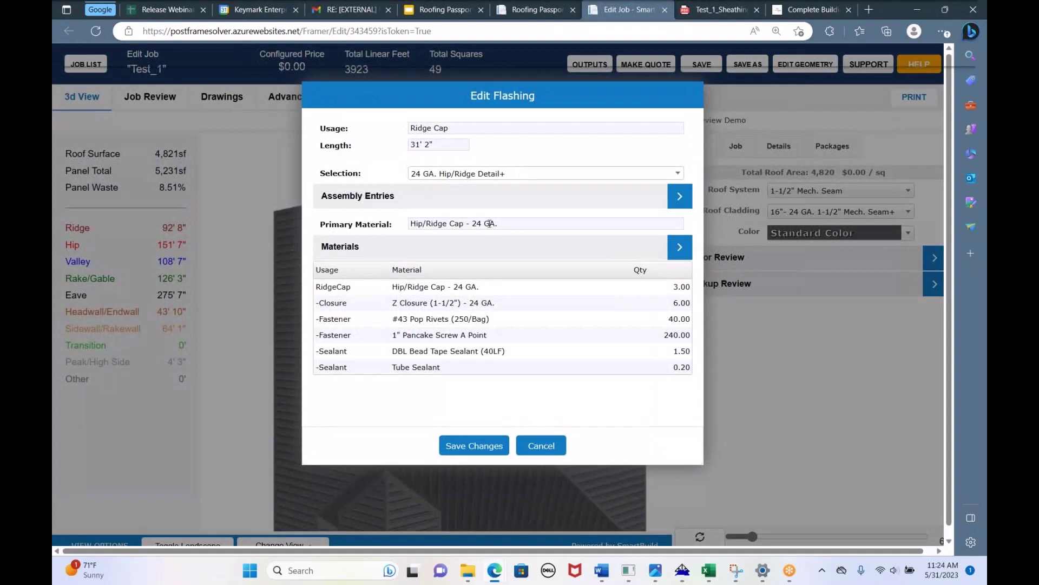
left_click_drag(447, 287, 441, 365)
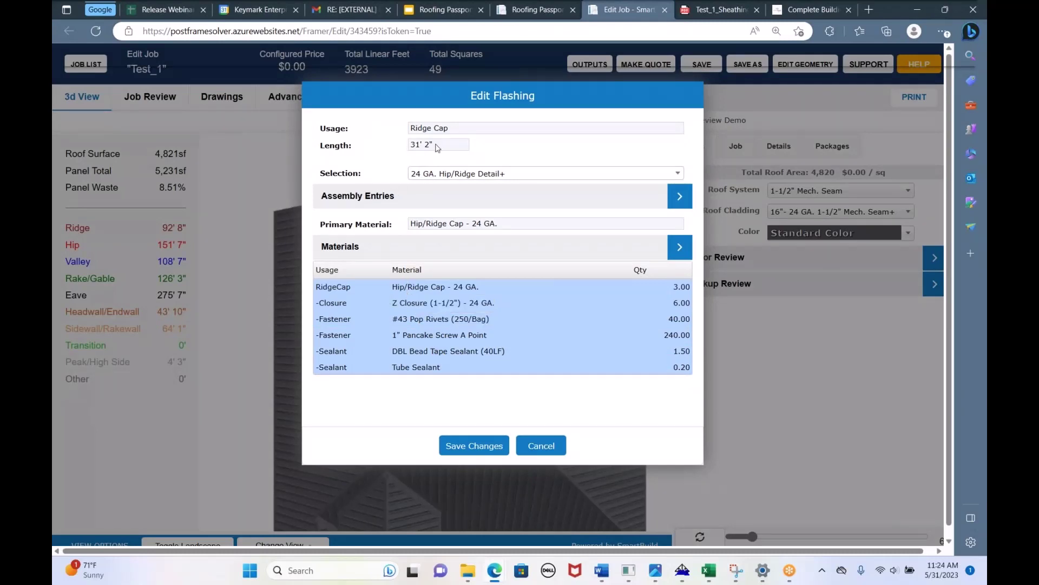
left_click_drag(437, 147, 410, 146)
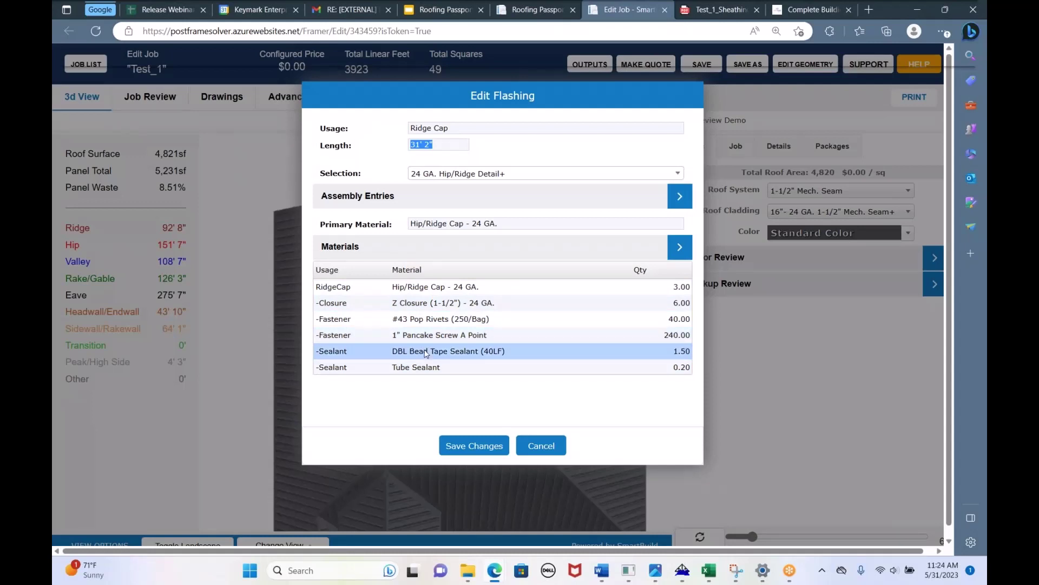
left_click(426, 368)
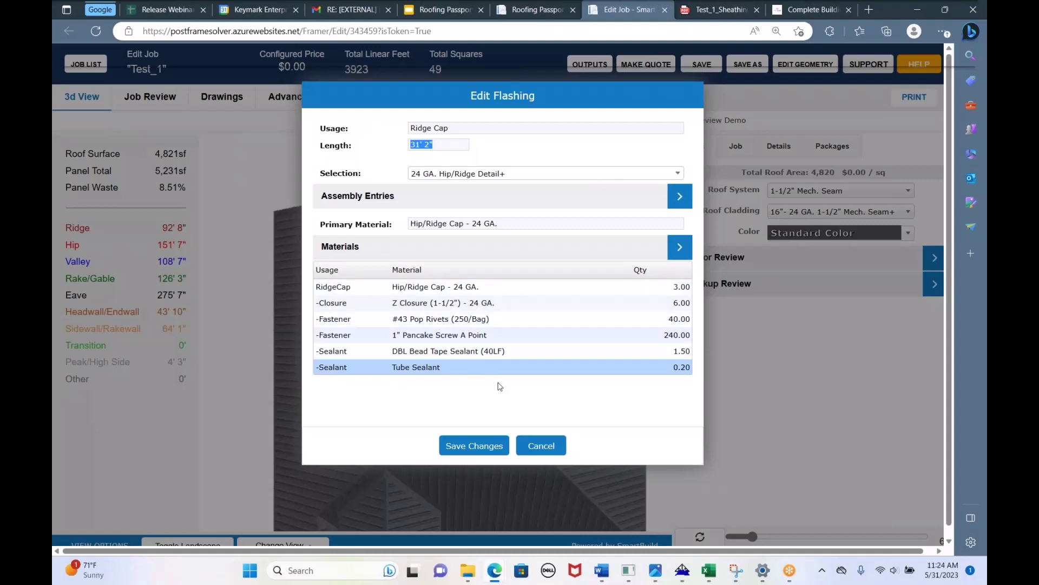
left_click(528, 450)
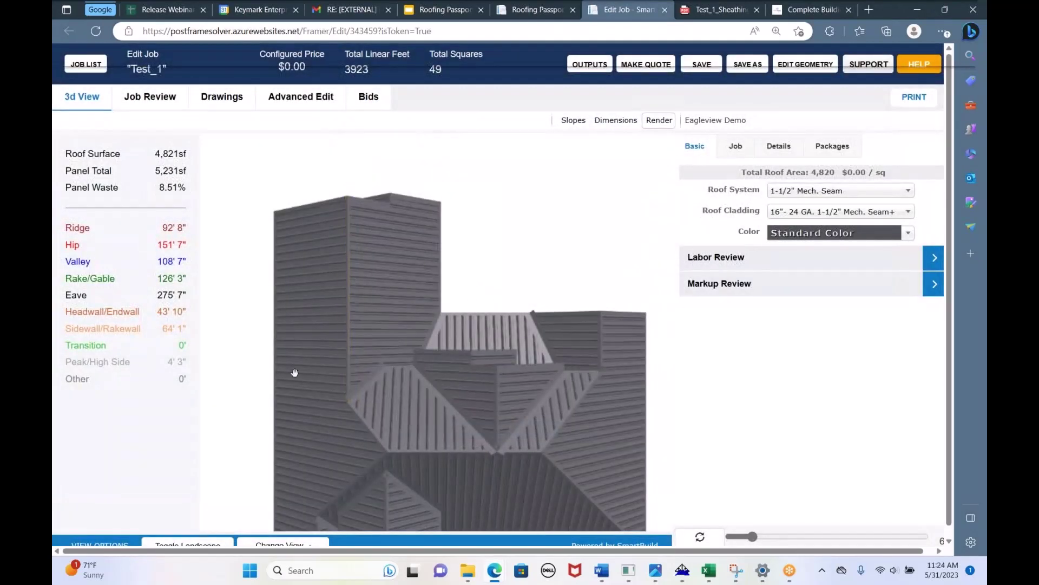
- From a top-down view, check the valley trim and a gable edge flashing without changes
left_click_drag(295, 371, 292, 251)
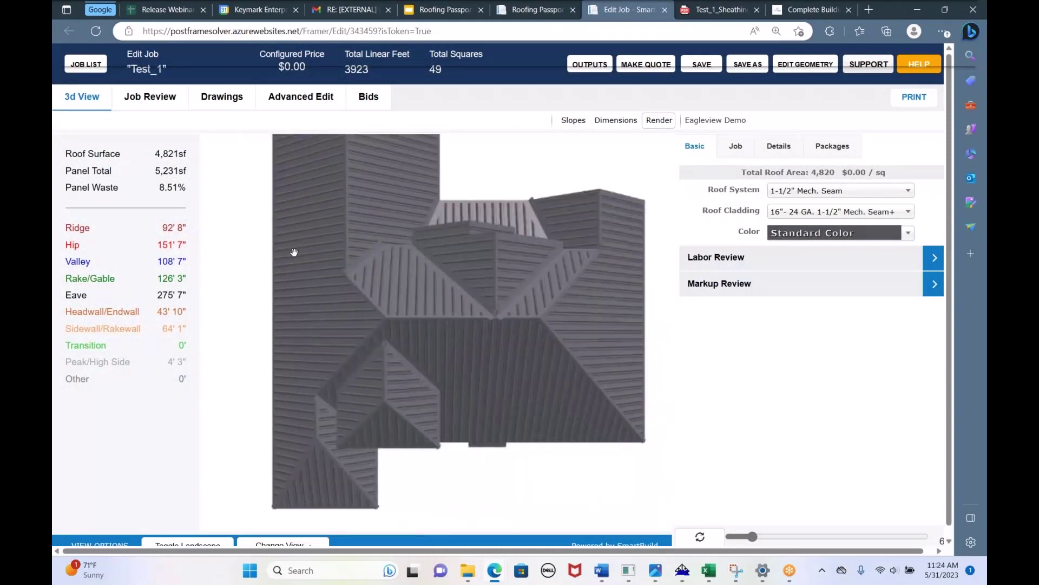
left_click(365, 259)
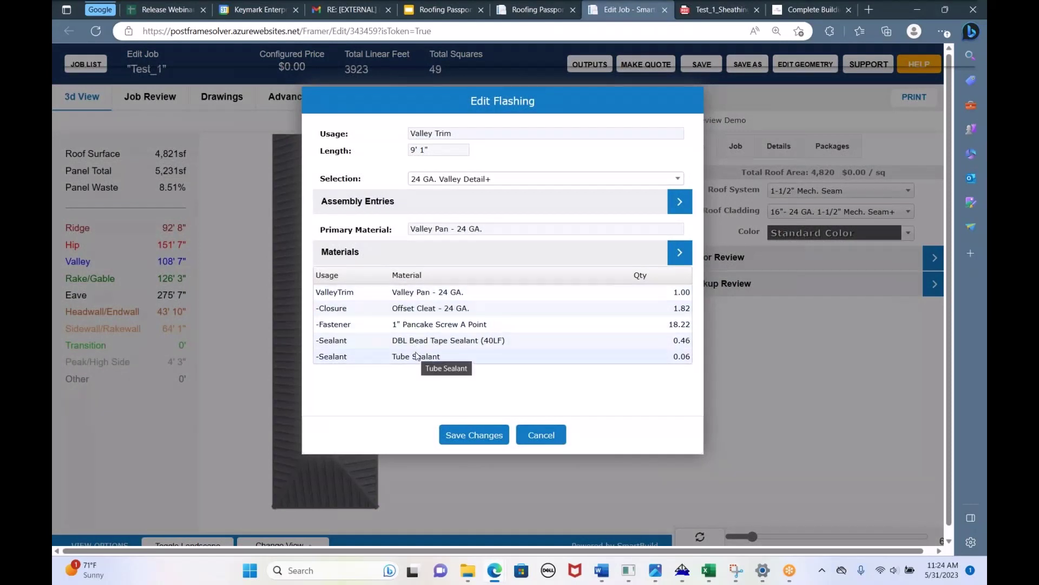
left_click(250, 229)
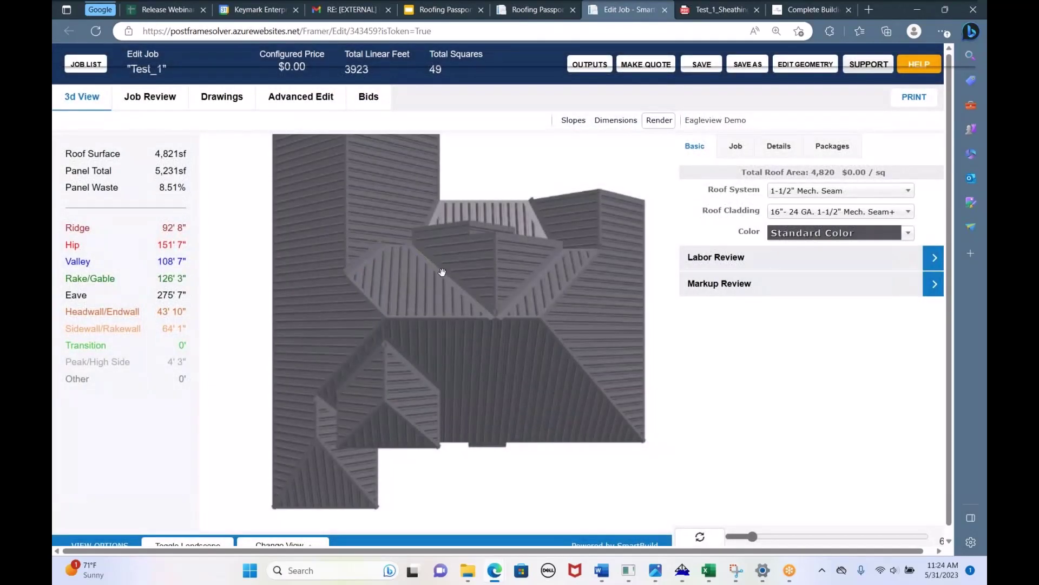
left_click(565, 195)
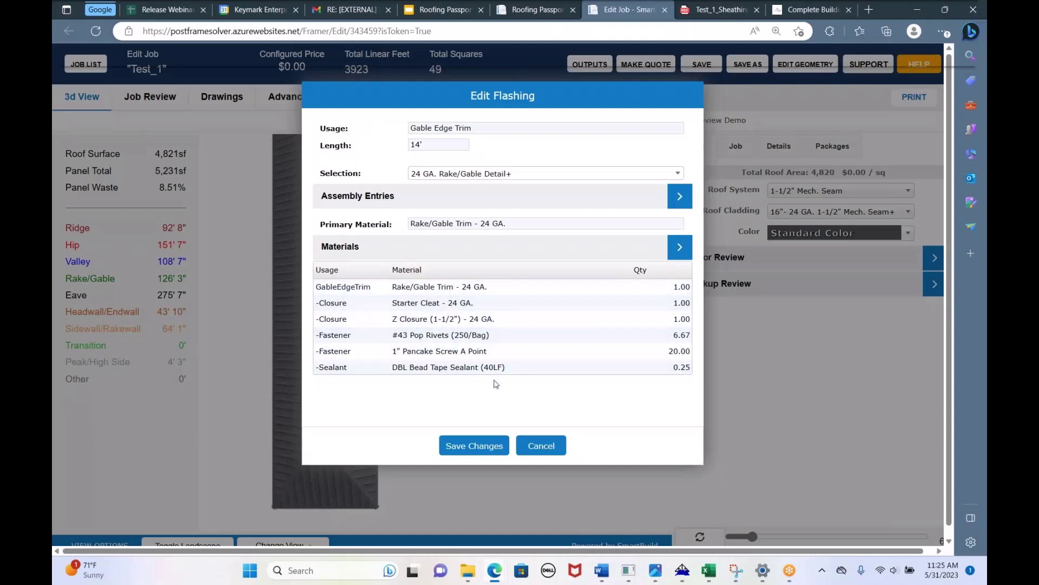
left_click(541, 444)
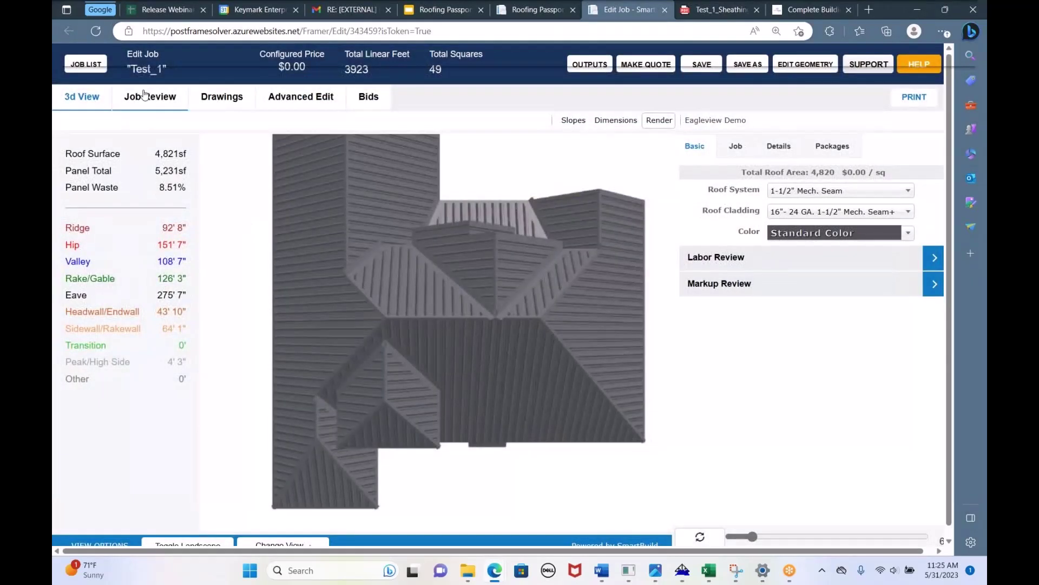
- Compare the trim table with the model, inspect another valley edge's flashing, and end on the trim table
left_click(130, 97)
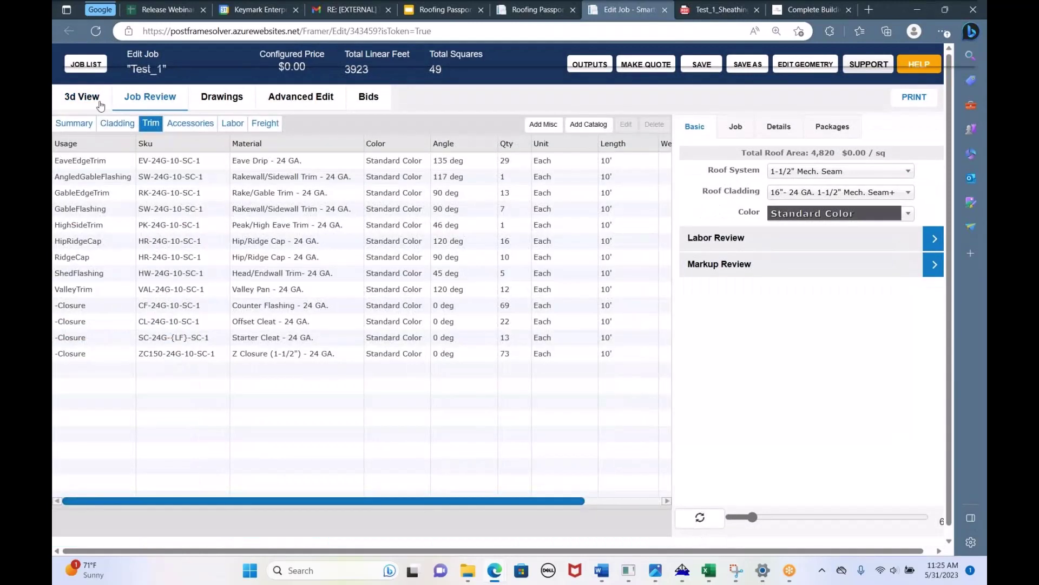
left_click(82, 98)
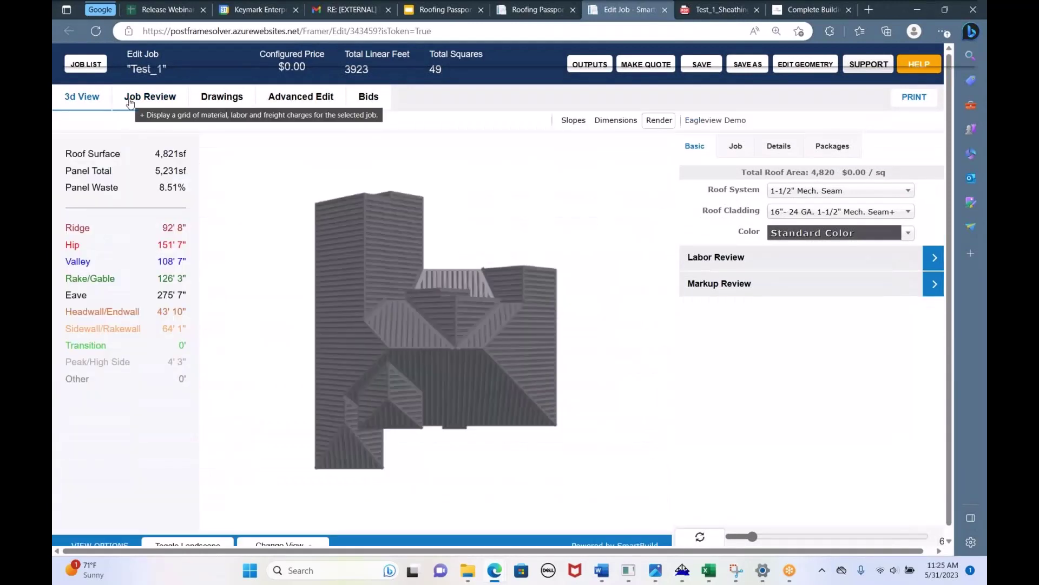
left_click(130, 100)
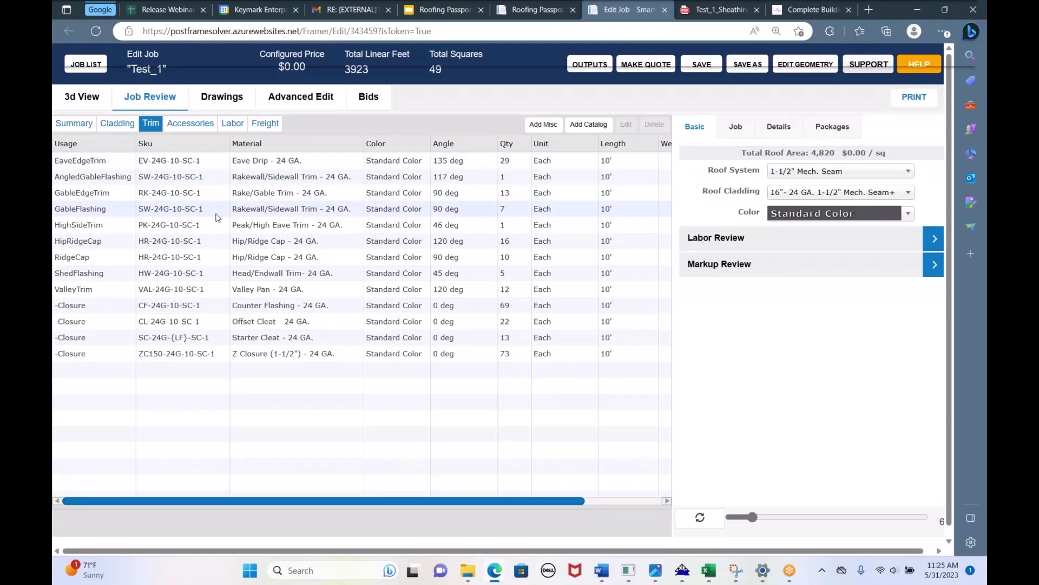
left_click(88, 106)
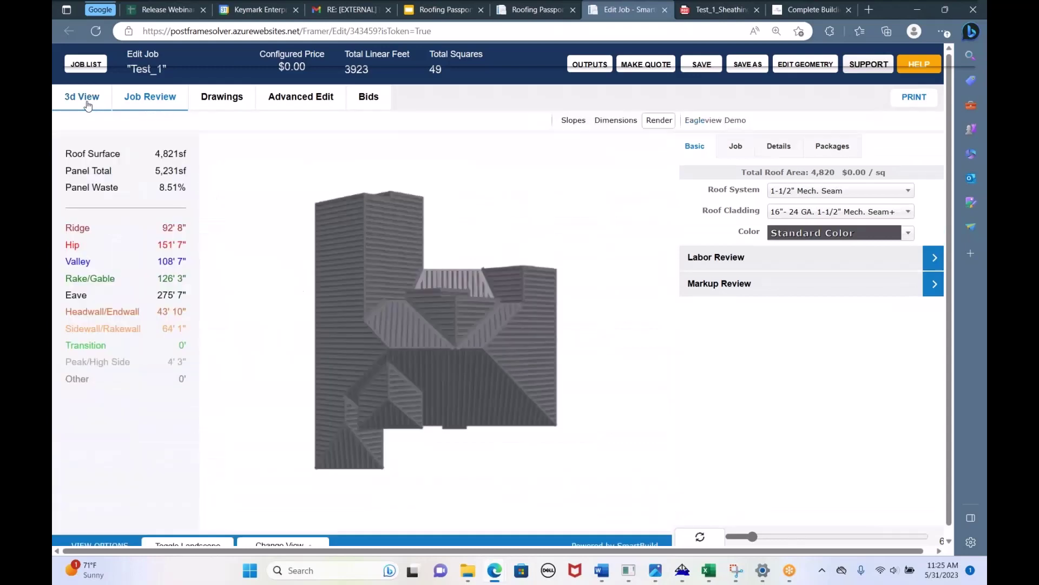
left_click_drag(343, 319, 257, 307)
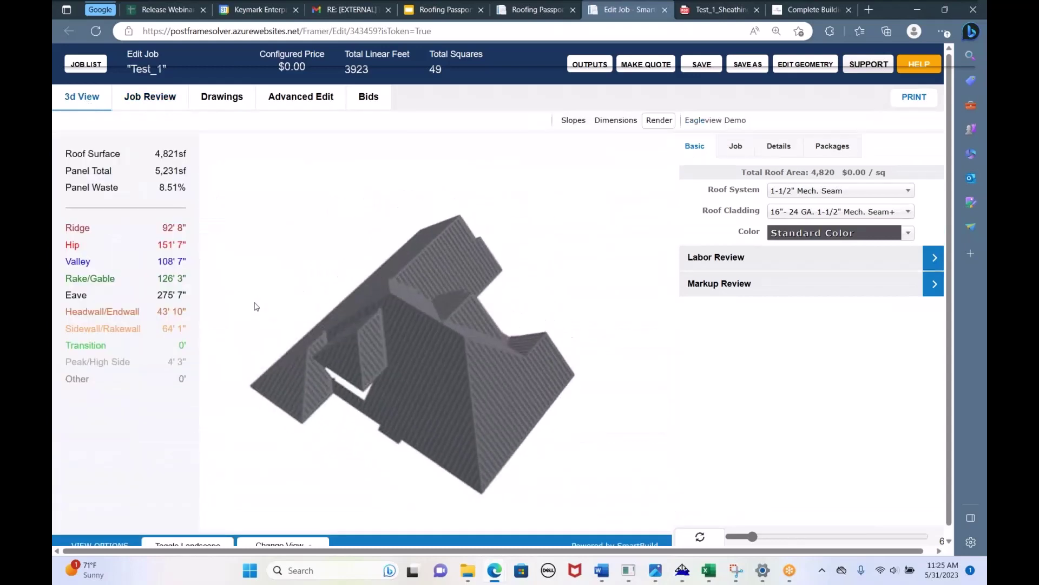
left_click(385, 337)
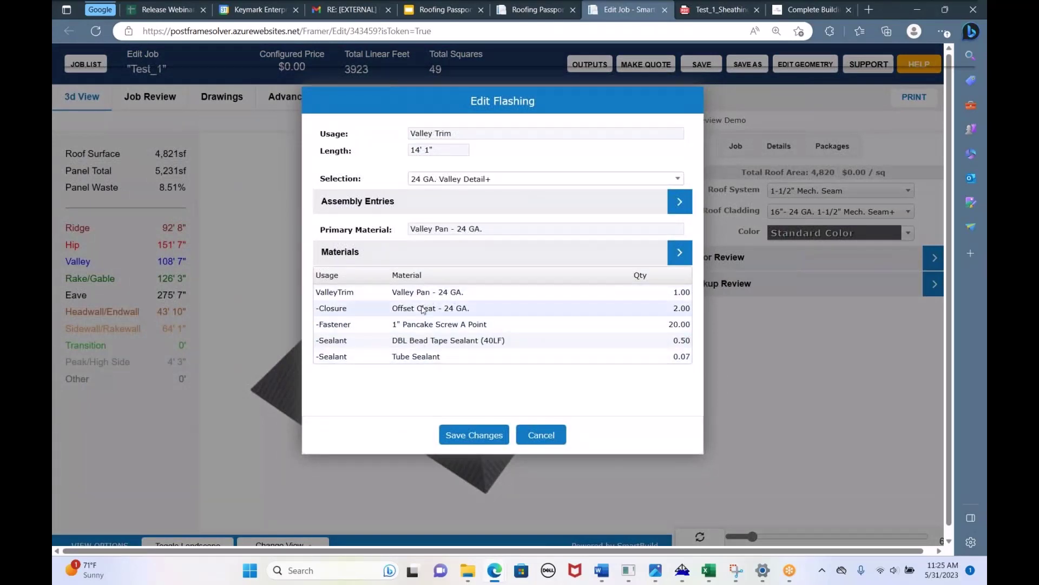
left_click(541, 434)
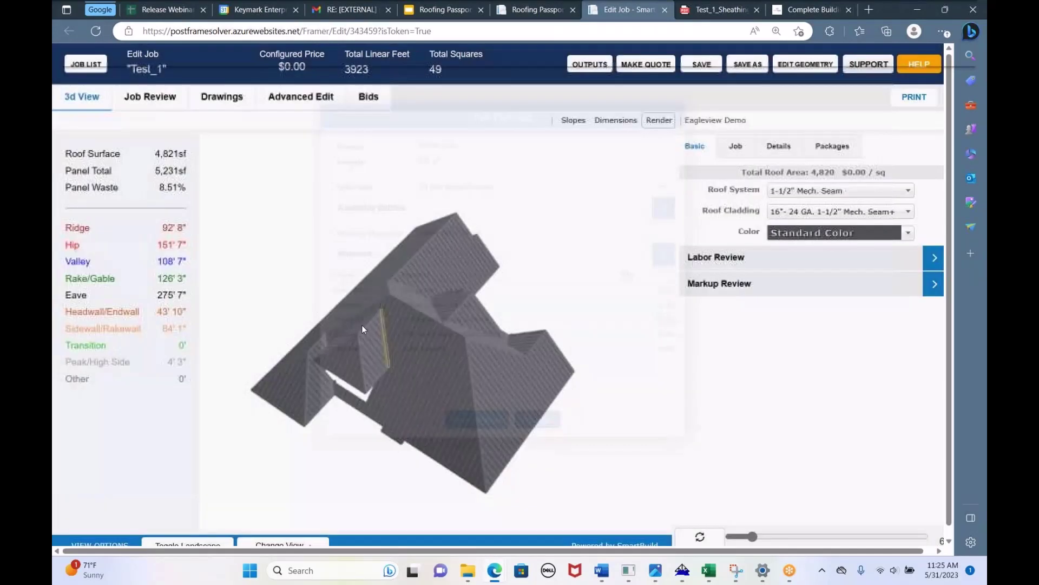
left_click(156, 103)
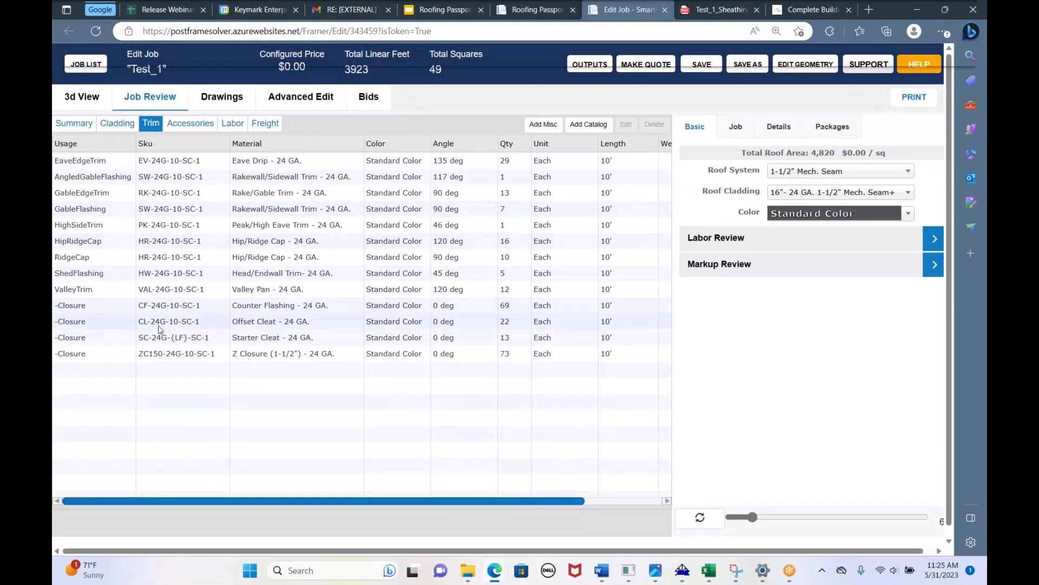
- List accessories and pick out the SS150 Clip, pancake screw, Tube Sealant and underlayment rows
left_click(180, 128)
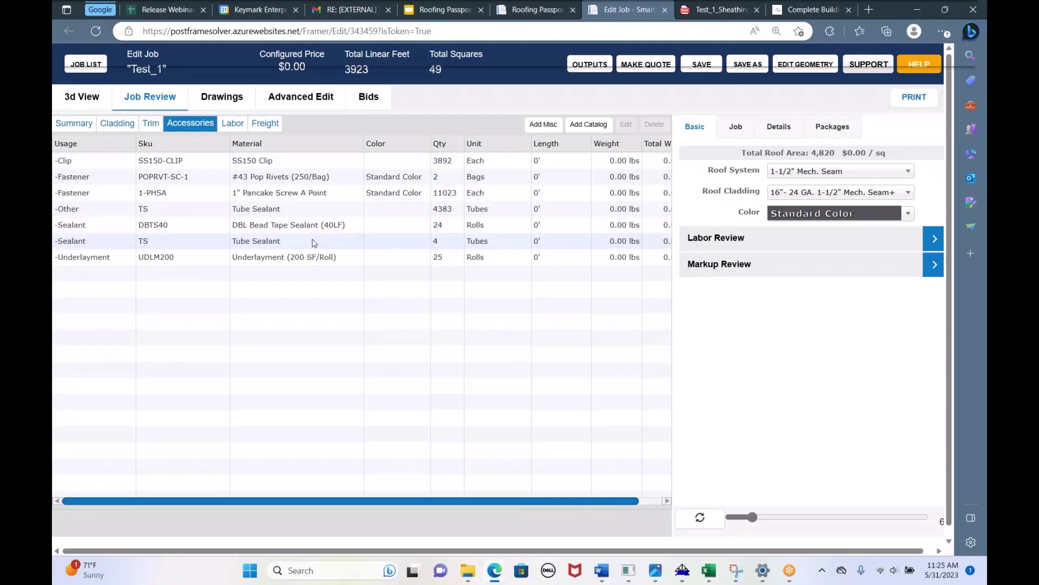
left_click(310, 161)
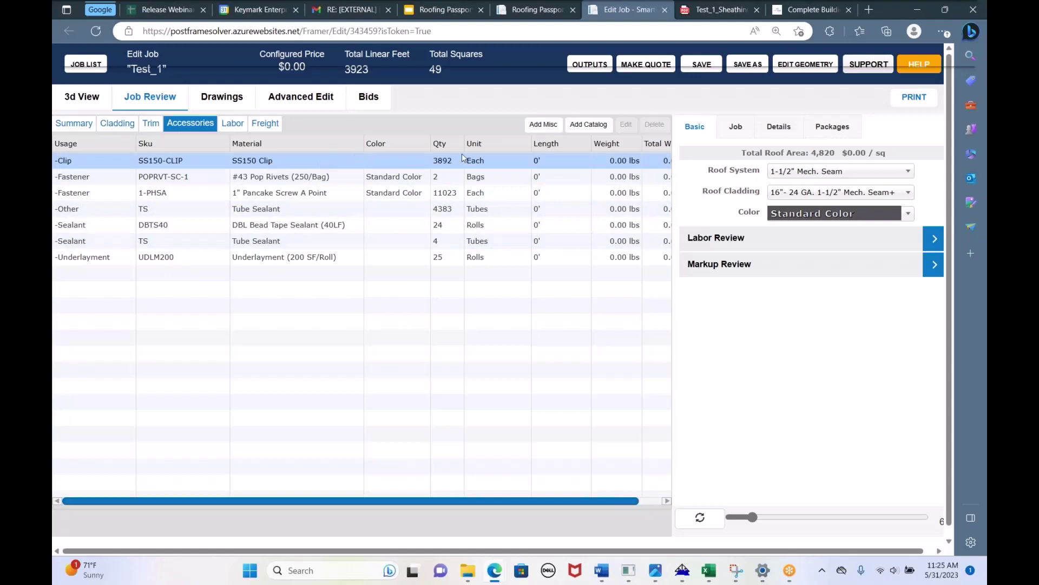
left_click(339, 198)
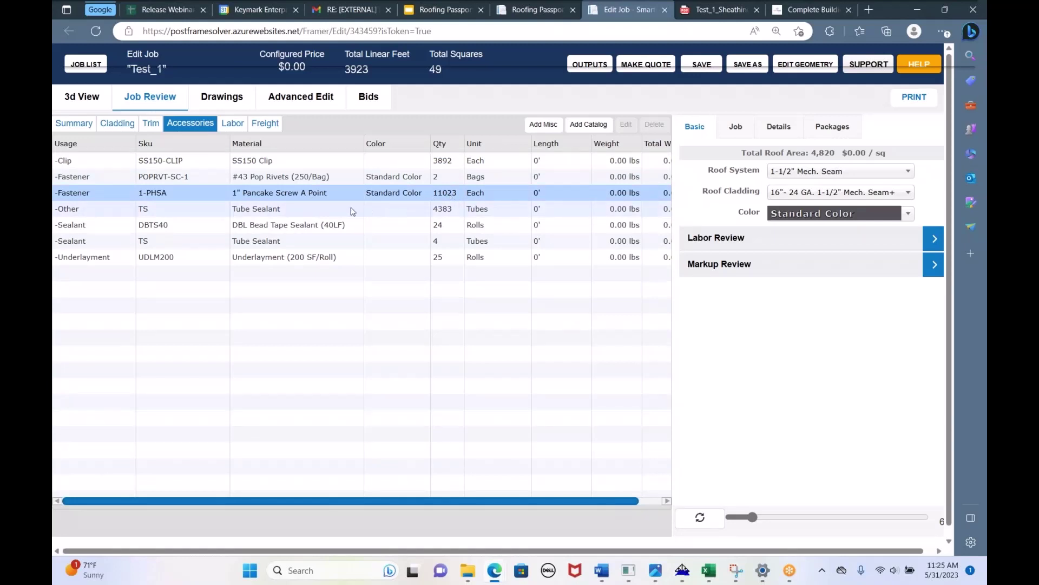
left_click(333, 211)
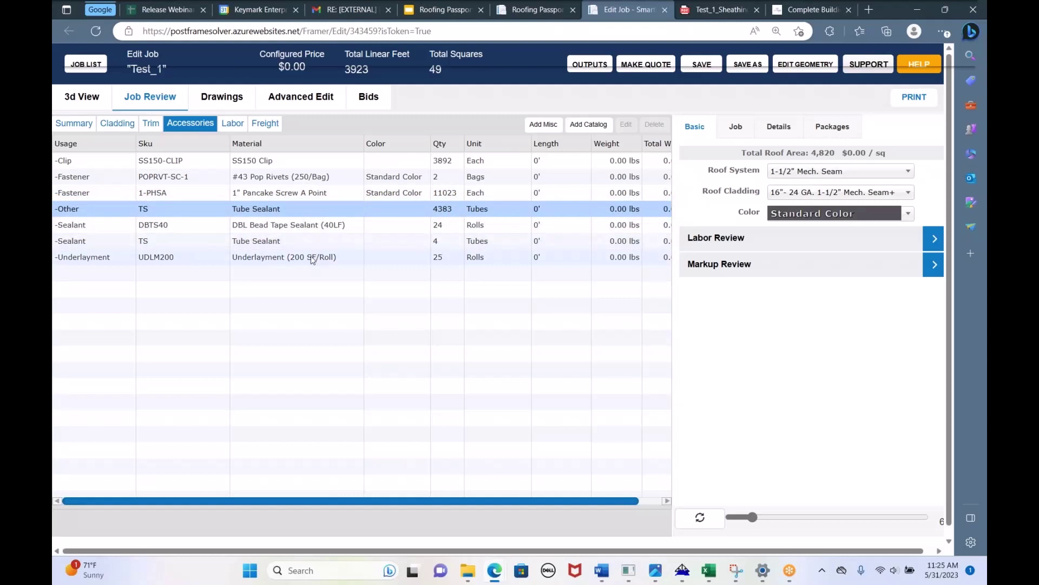
left_click(315, 259)
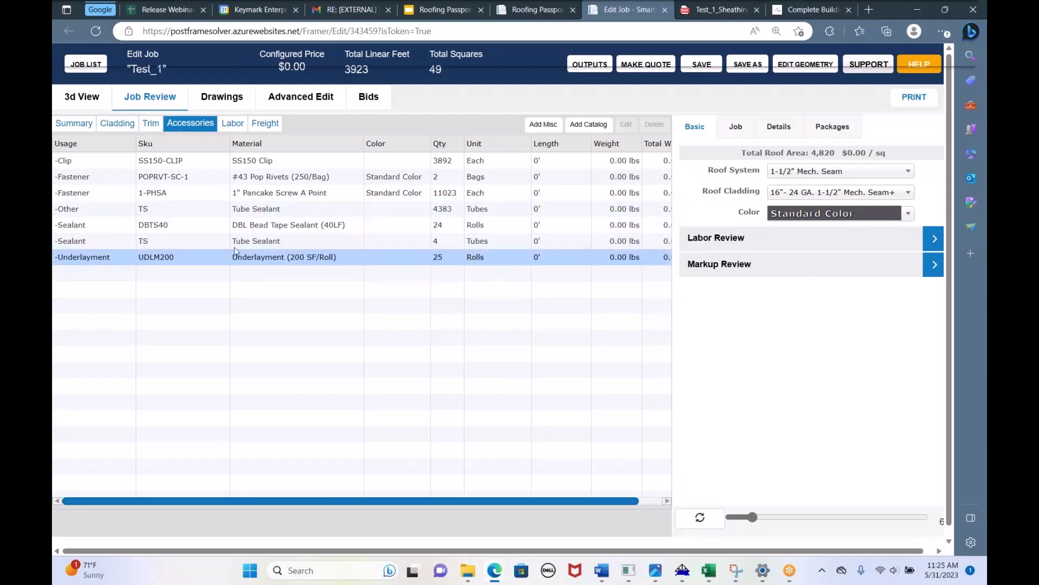
- Check the empty Labor and Freight lists, then step back through Accessories and Trim to Cladding
left_click(234, 123)
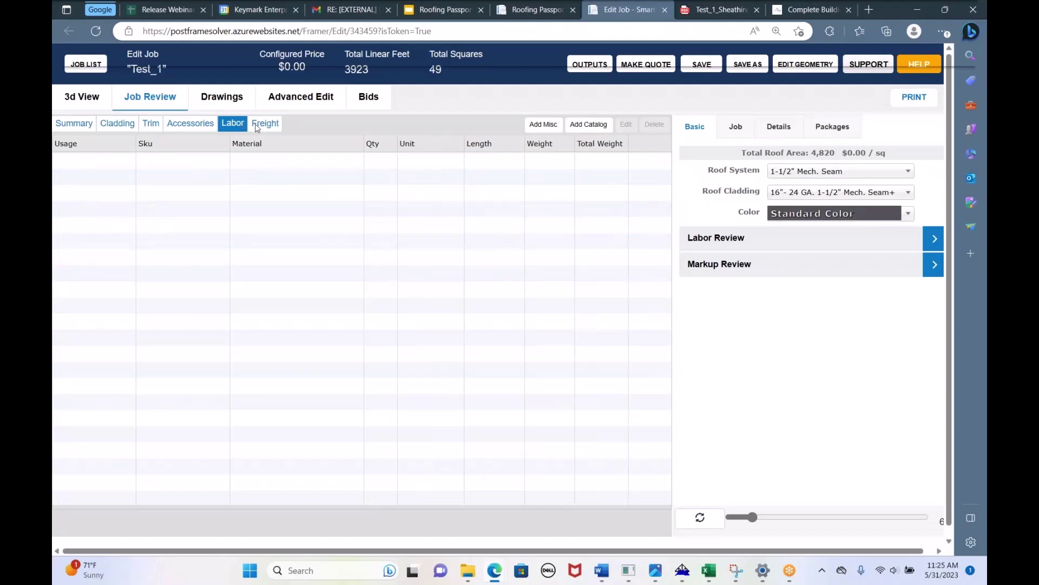
left_click(256, 127)
left_click(263, 127)
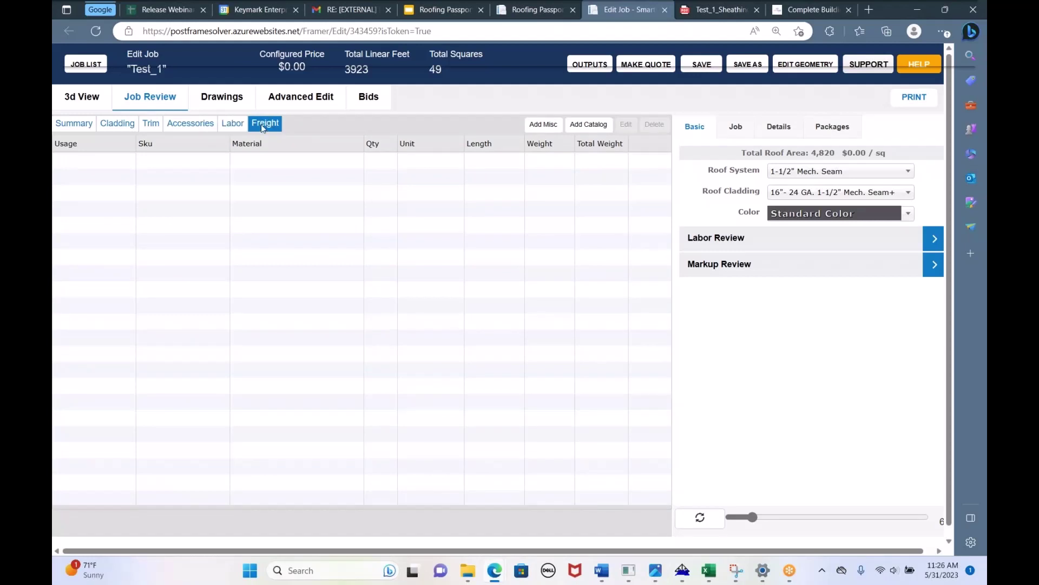
left_click(242, 126)
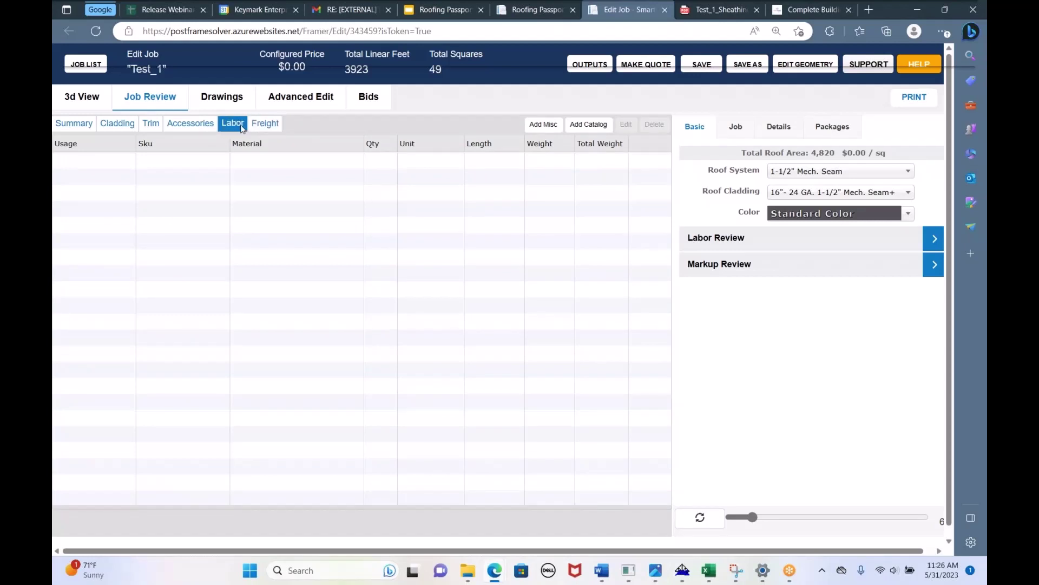
left_click(204, 129)
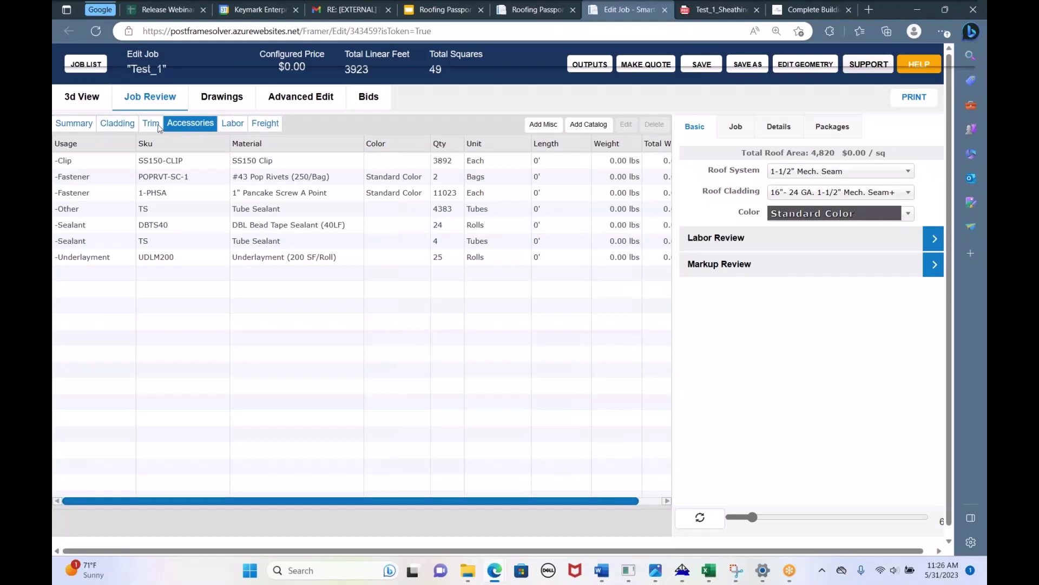
left_click(153, 129)
left_click(119, 128)
- Go back through the 3D model to Job Review and cycle the material lists, ending on Trim
left_click(85, 98)
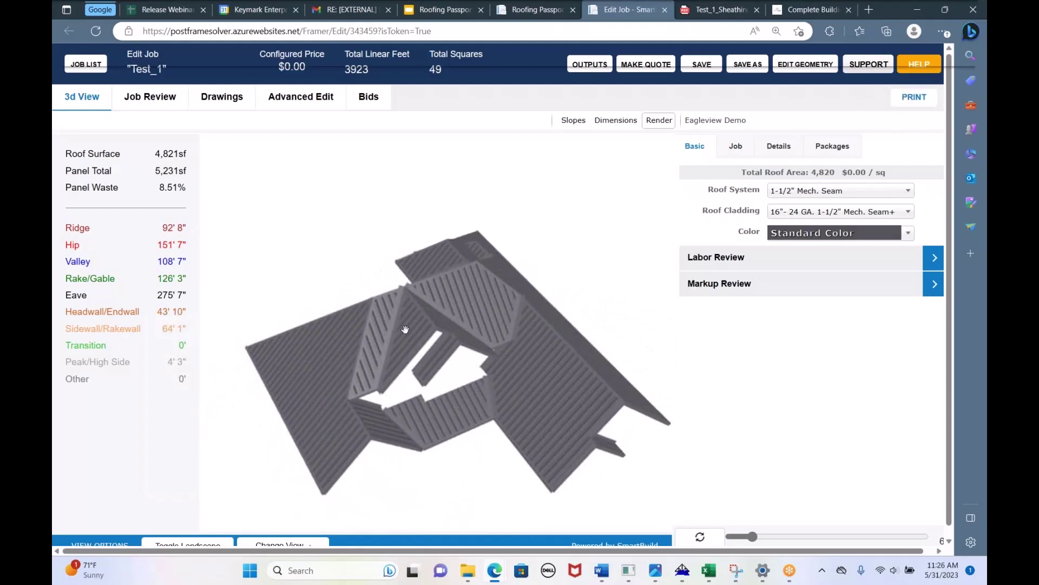
left_click(161, 102)
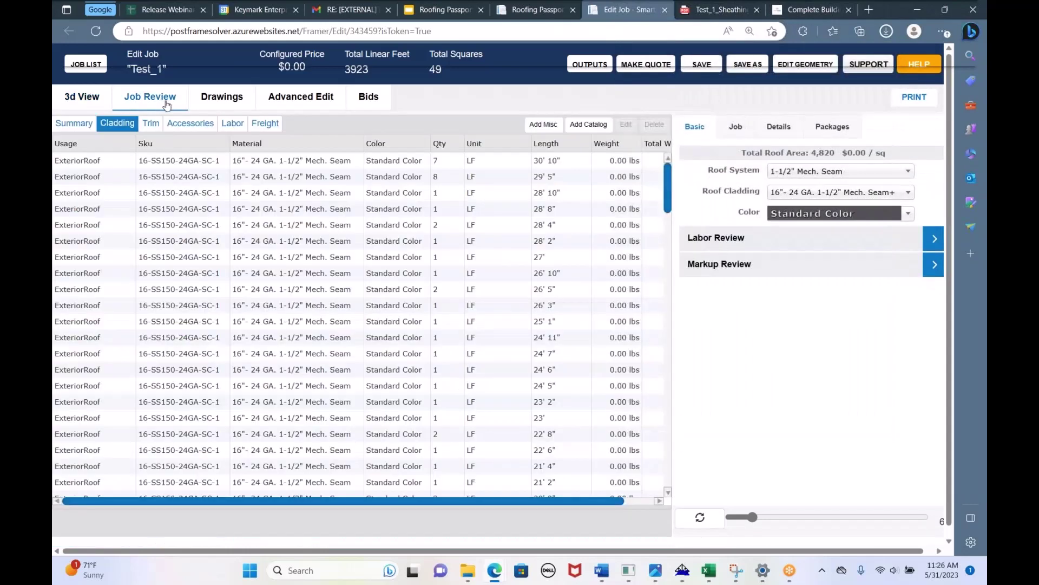
left_click(158, 125)
left_click(172, 125)
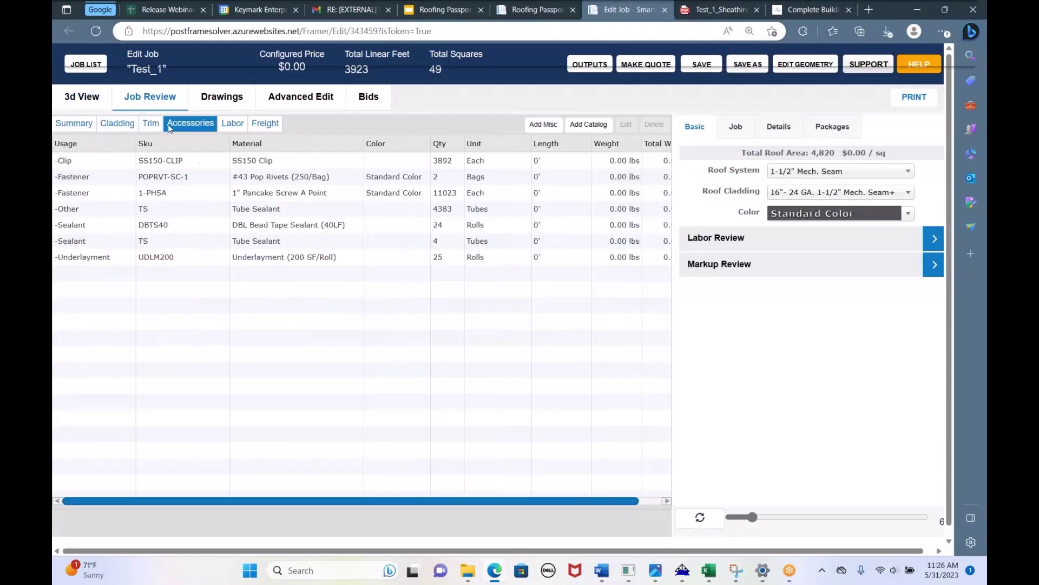
left_click(133, 126)
left_click(146, 124)
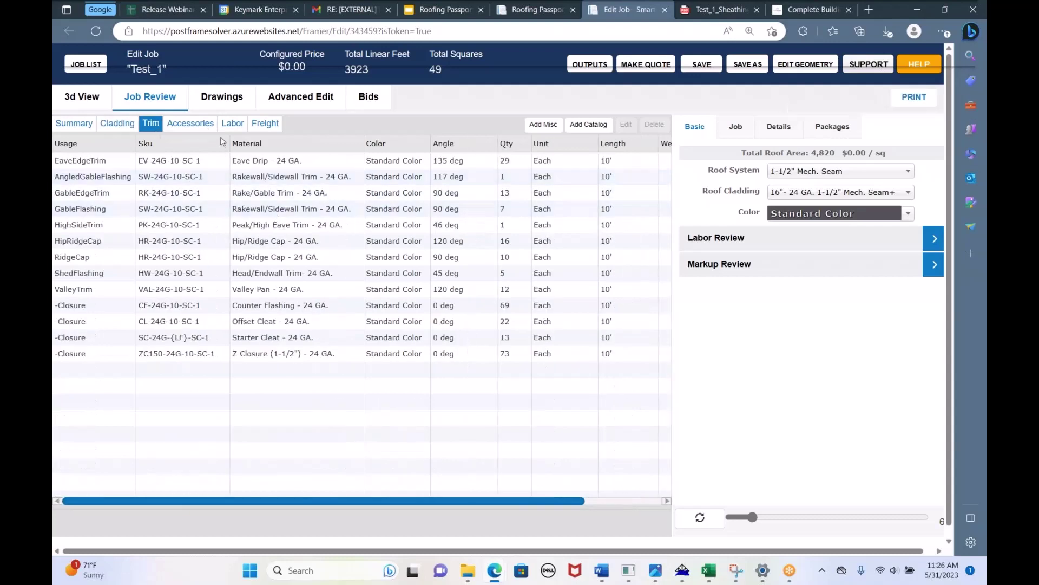
- From the Roof Layout drawing, view the ROOF-10, ROOF-15 and ROOF-1 cladding drawings, then enter Advanced Edit
left_click(219, 101)
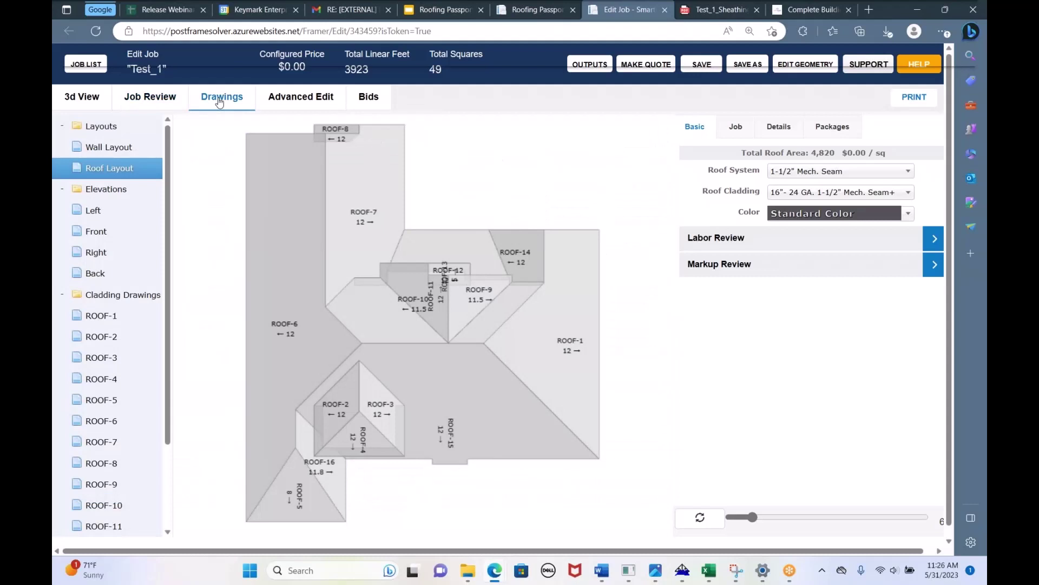
left_click(417, 274)
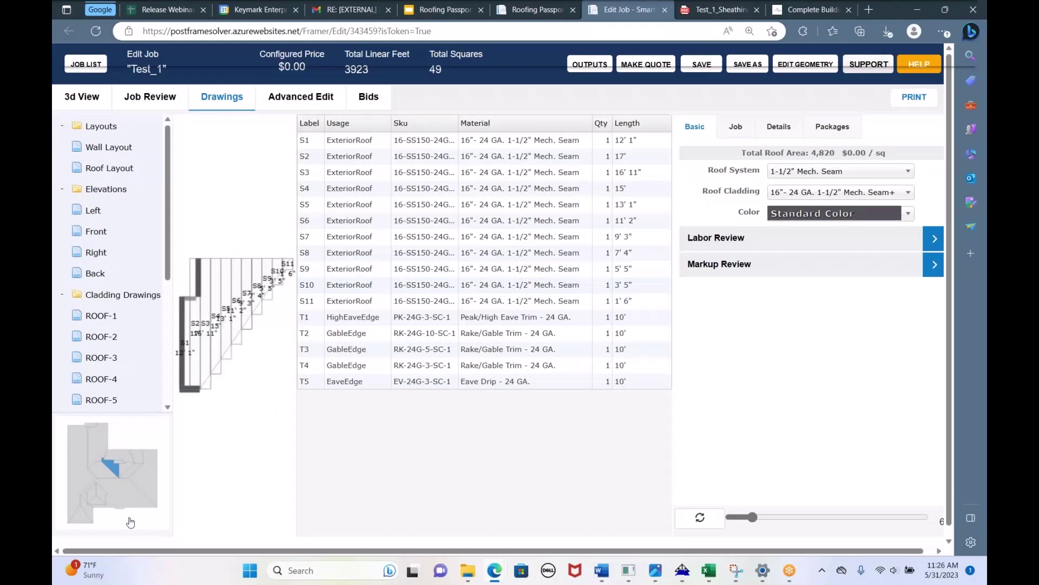
left_click(134, 497)
left_click(444, 373)
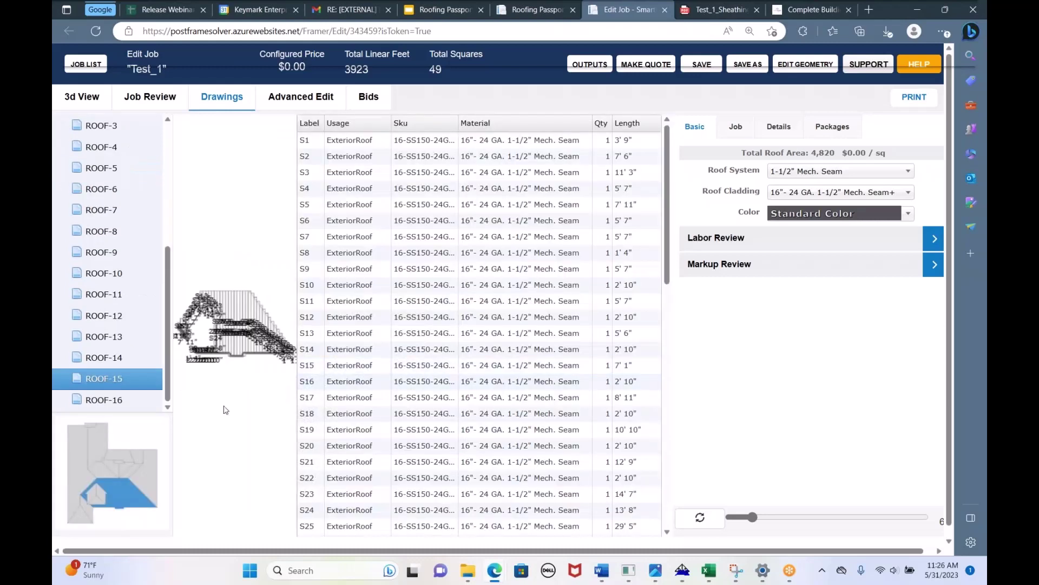
left_click(120, 498)
left_click(583, 323)
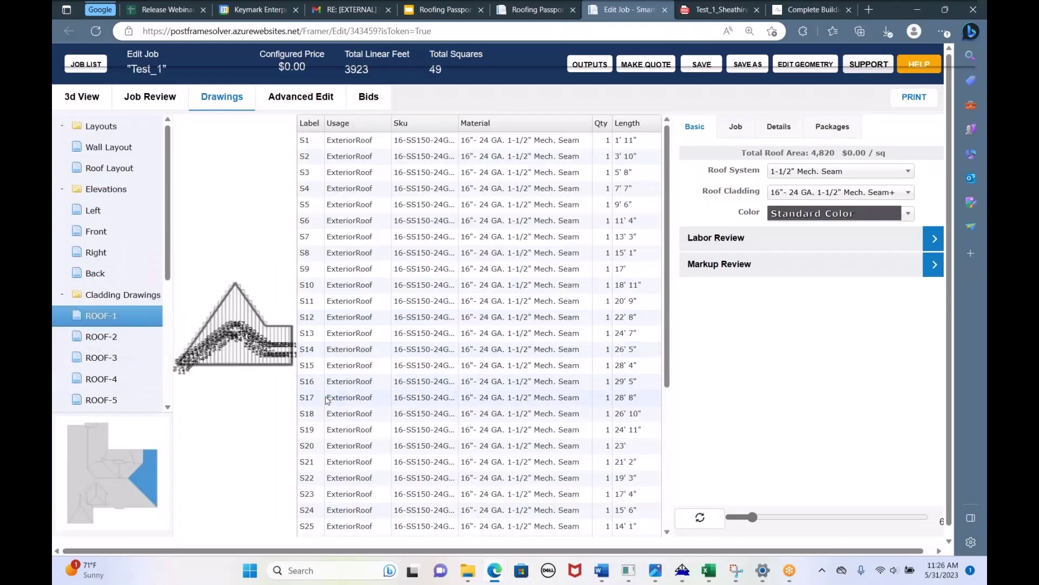
left_click(280, 108)
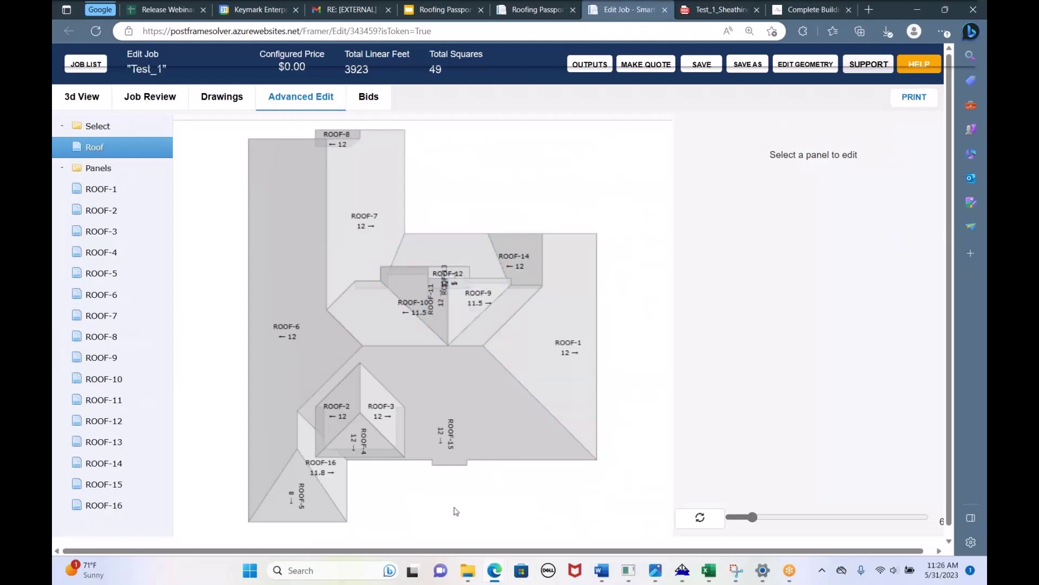
- Tilt the roof plan into 3D, rotate it, and select a roof panel
left_click_drag(426, 510, 362, 495)
scroll(362, 496, "up", 3)
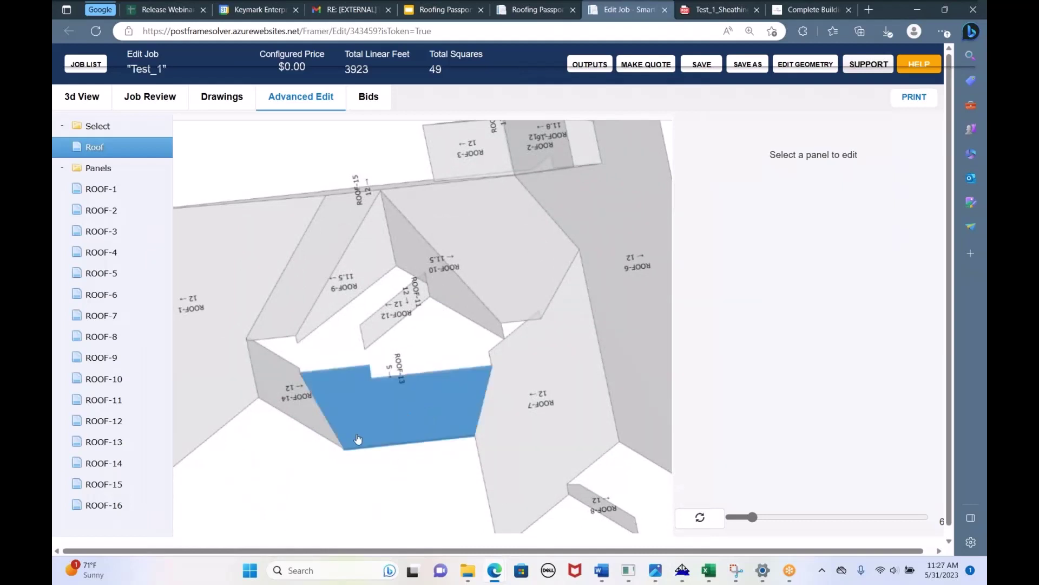
left_click_drag(394, 471, 409, 464)
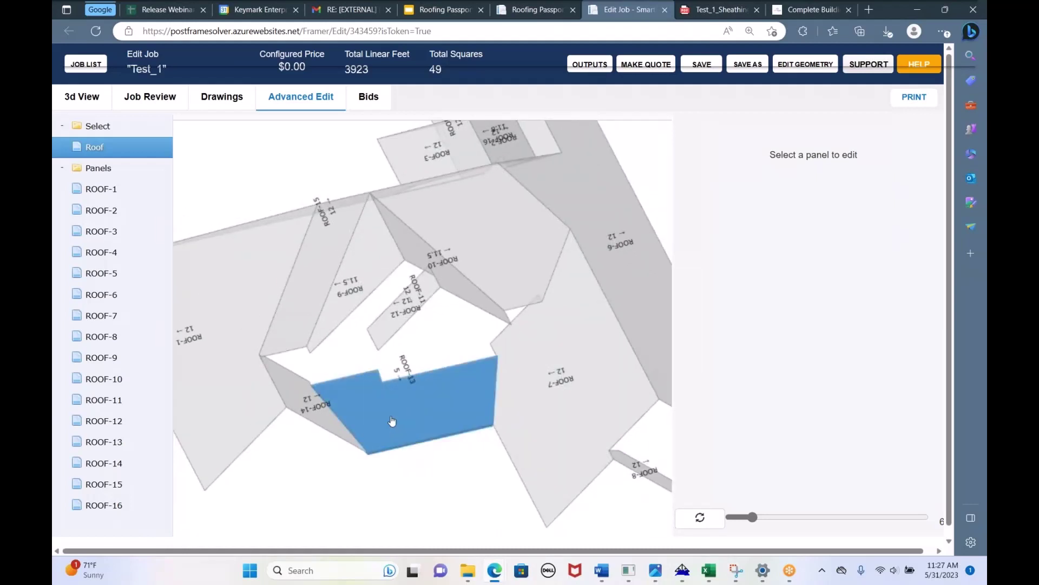
left_click_drag(355, 482, 362, 348)
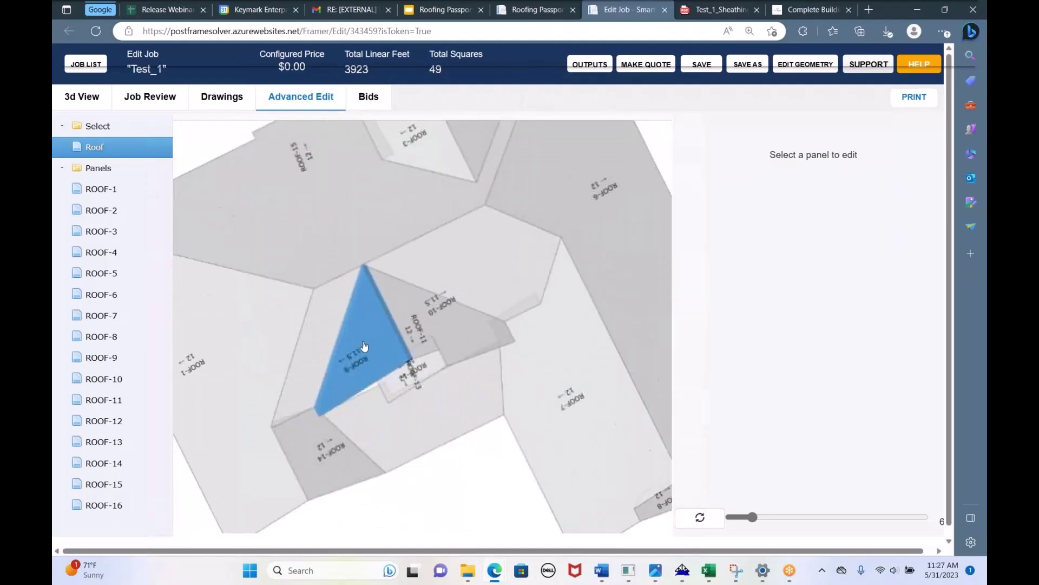
left_click(412, 430)
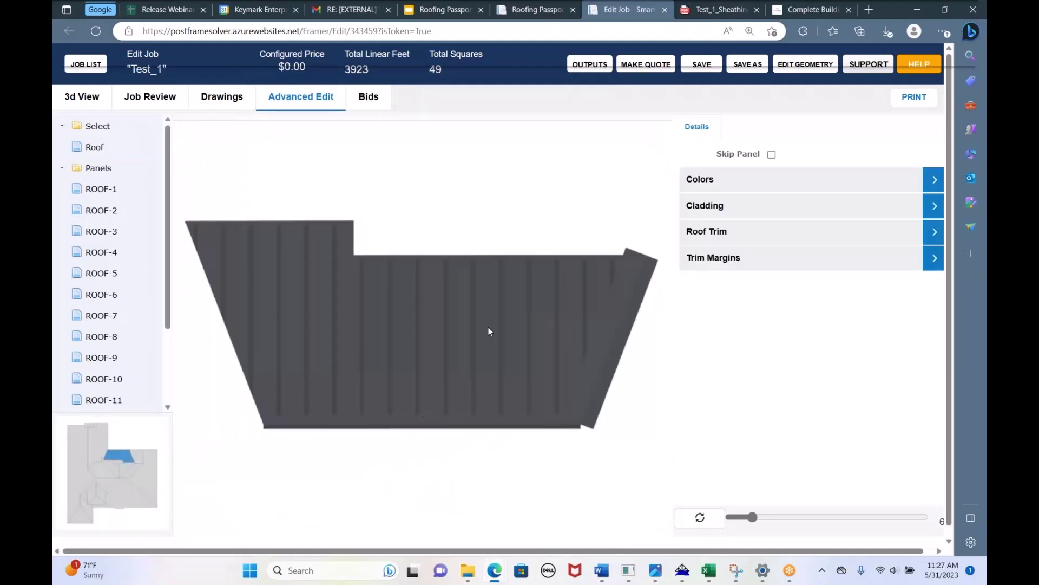
- Toggle Skip Panel off again, glance at Colors and Cladding, then return to the whole-roof view
left_click(772, 155)
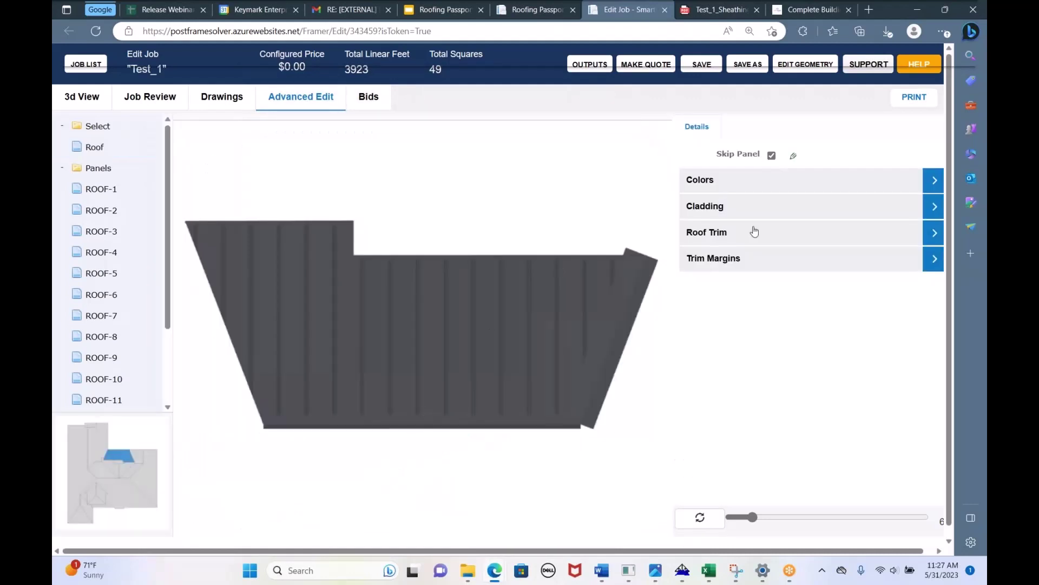
left_click(772, 157)
left_click(762, 184)
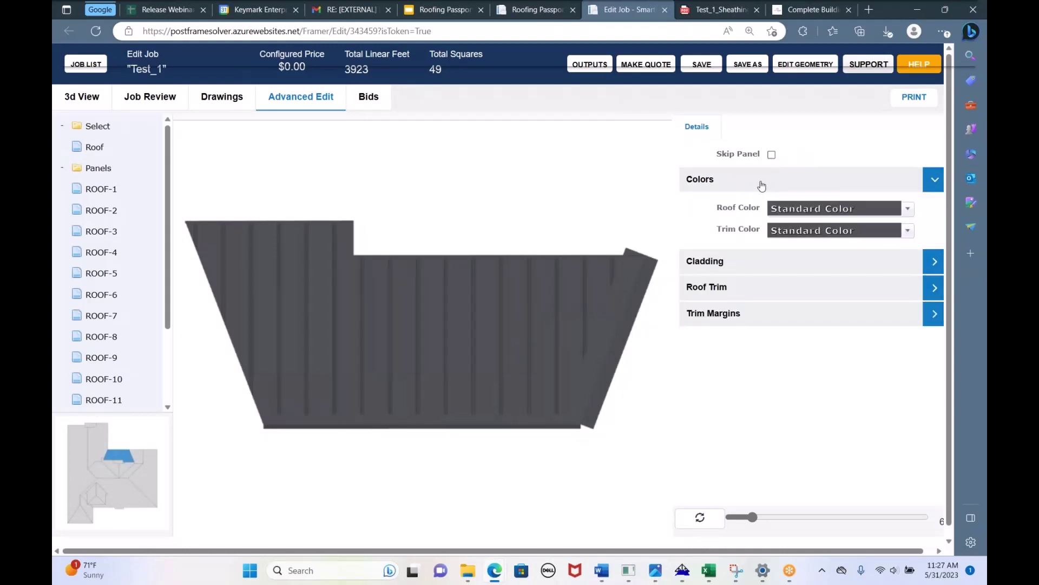
left_click(762, 184)
left_click(765, 208)
left_click(766, 207)
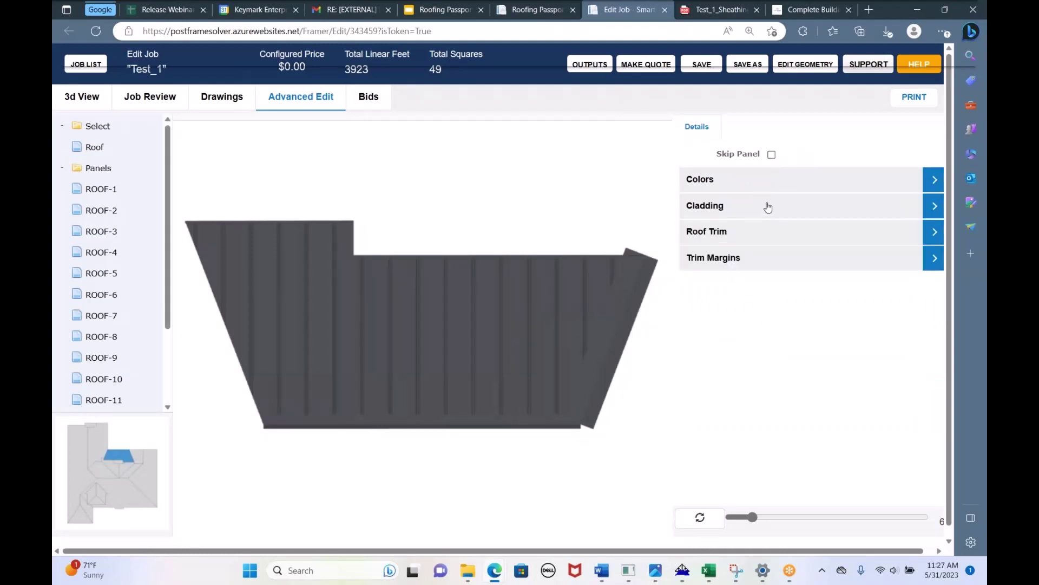
left_click(288, 106)
left_click(146, 472)
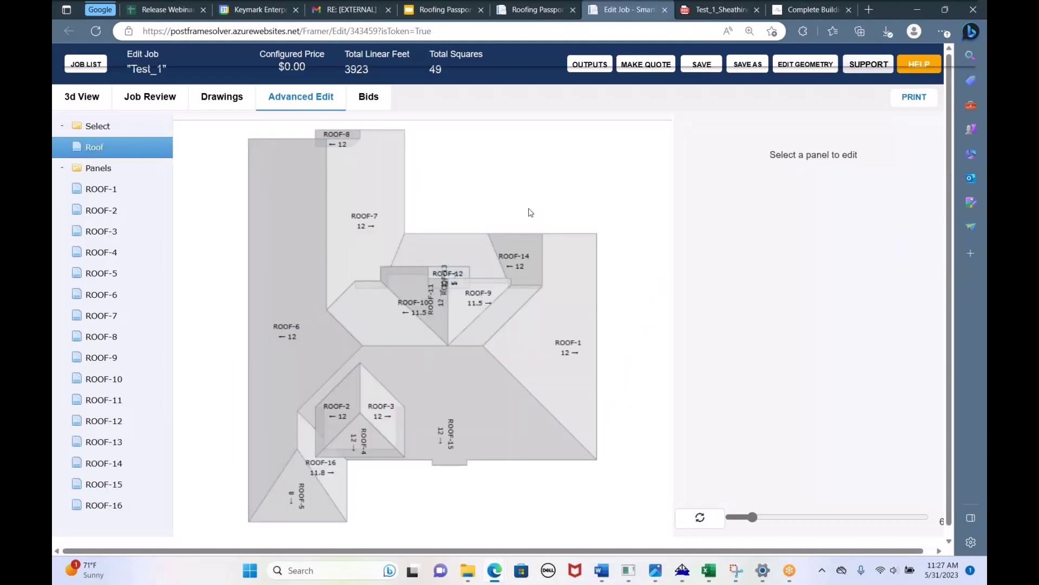
left_click(375, 105)
- Open Test_1's Edit Bids page, which shows only the prompt to create a new bid
left_click(84, 61)
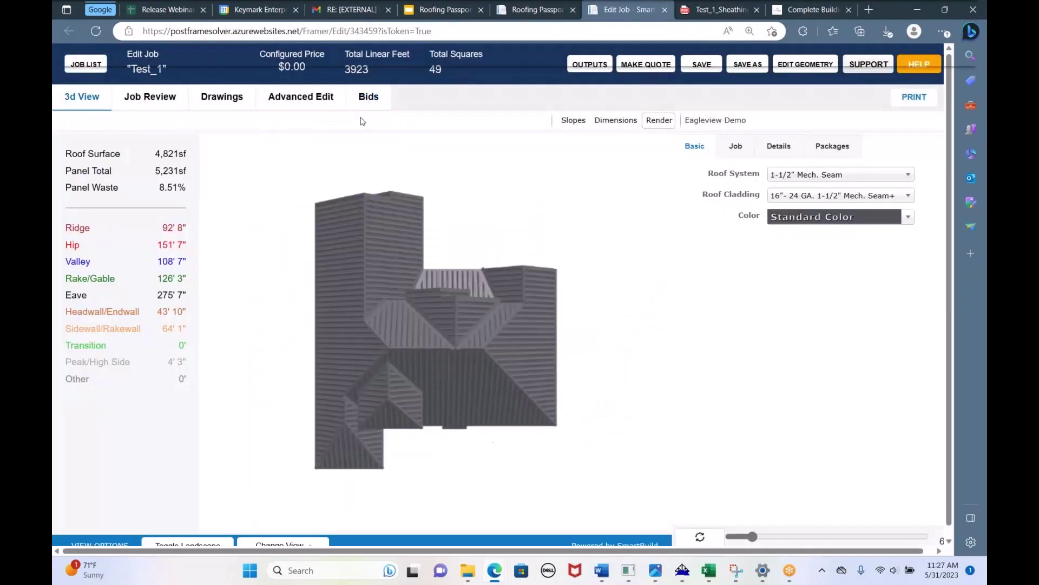
left_click(373, 103)
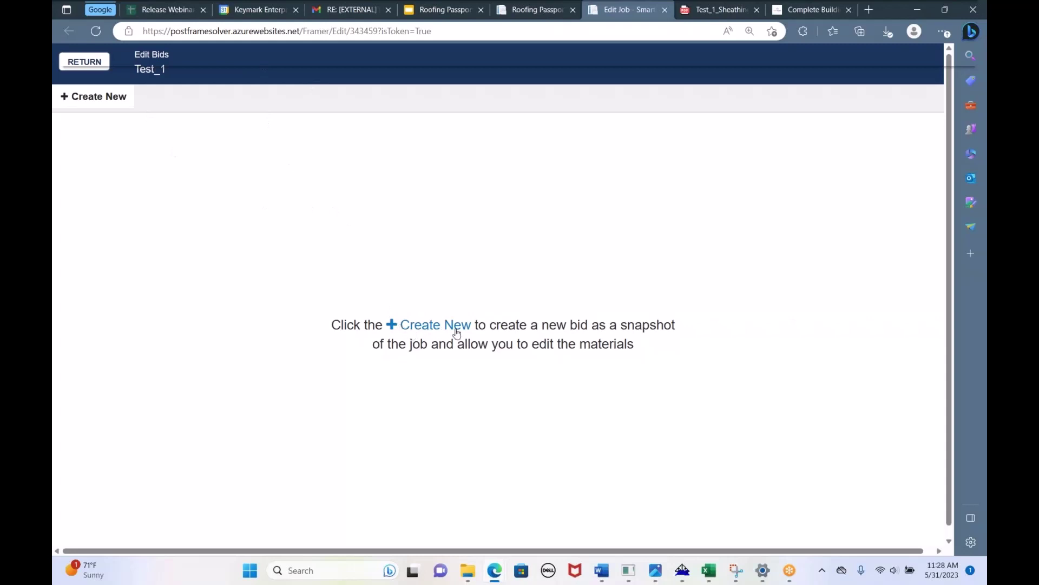
- Create a new bid named 'Bid 1' for Test_1, listing all job materials with quantities
left_click(427, 328)
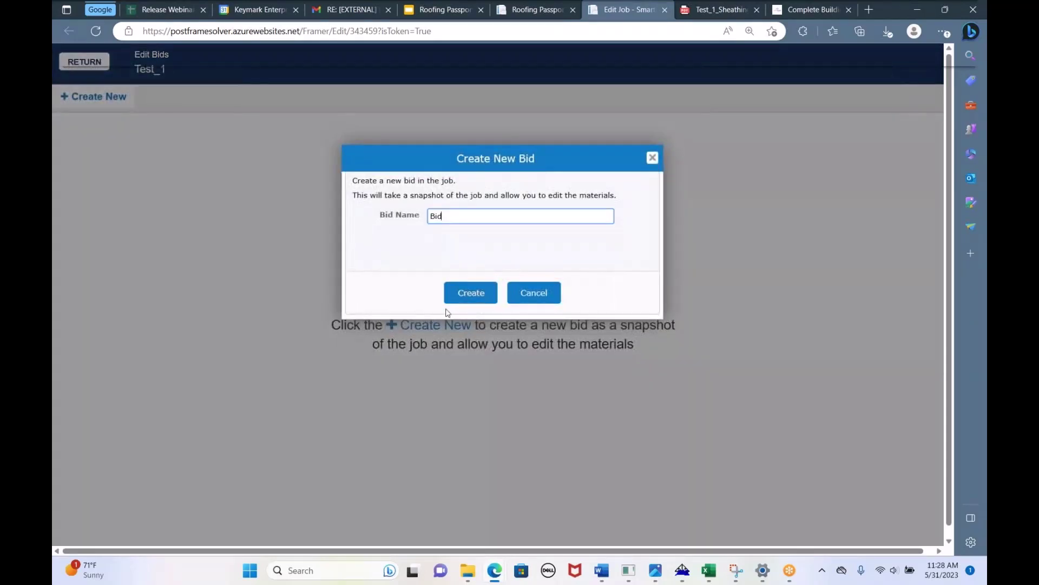
type("1")
left_click(470, 295)
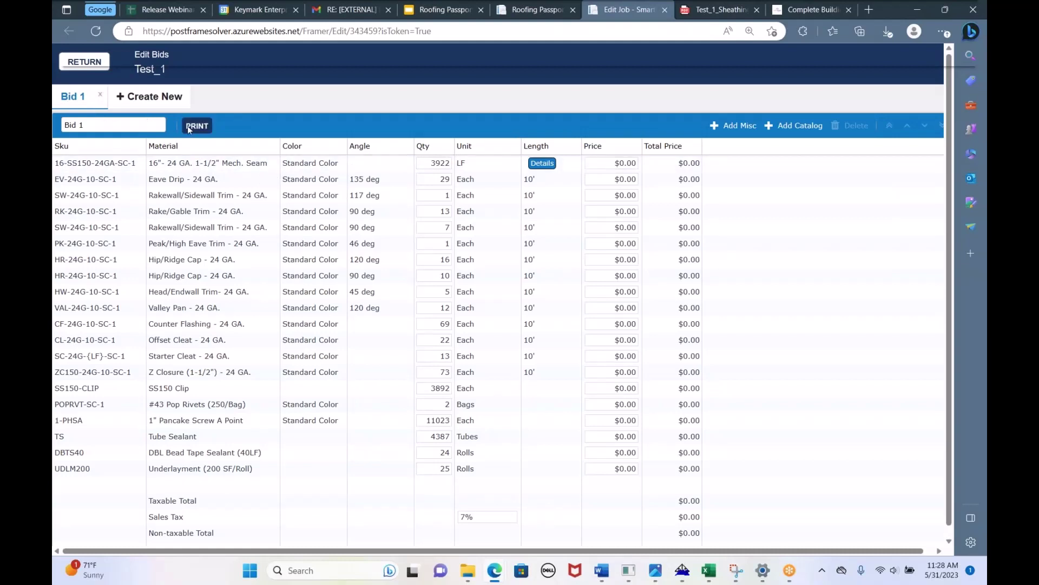
- Review Bid 1's quantities for eave drip, rakewall, rake/gable, peak and hip/ridge trims
left_click(442, 180)
left_click(443, 196)
left_click(445, 213)
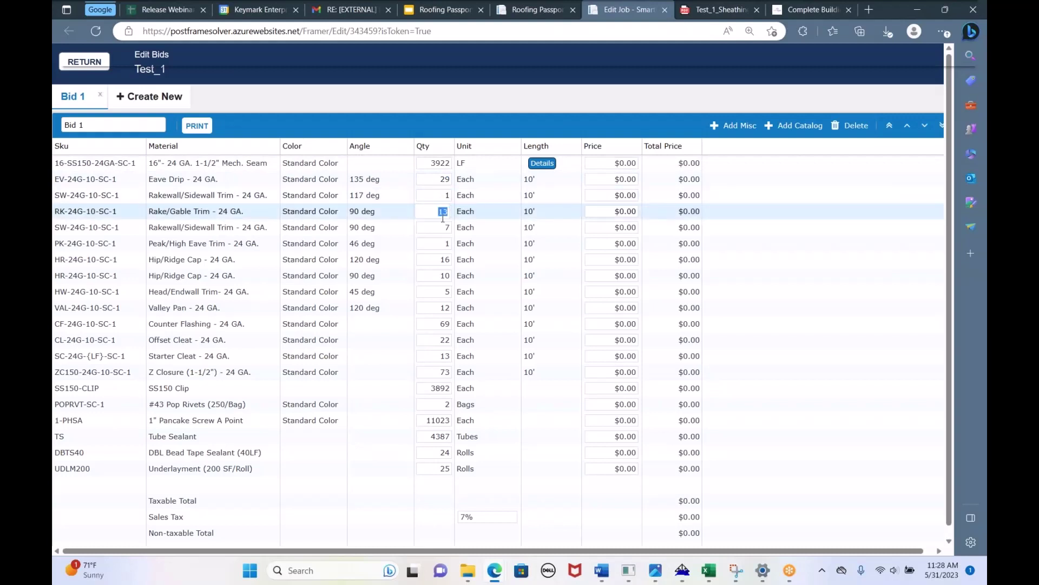
left_click(445, 228)
left_click(445, 244)
left_click(444, 260)
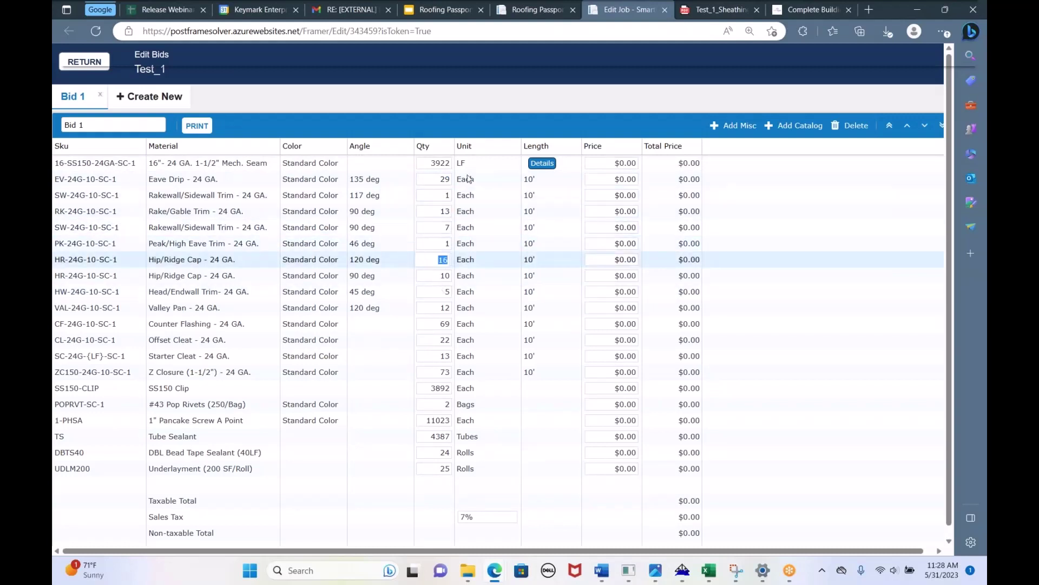
- Price the 16" mech seam panels at $3.40, totalling $13,334.80, and show Roofing Passport's job list
left_click(612, 163)
left_click(681, 177)
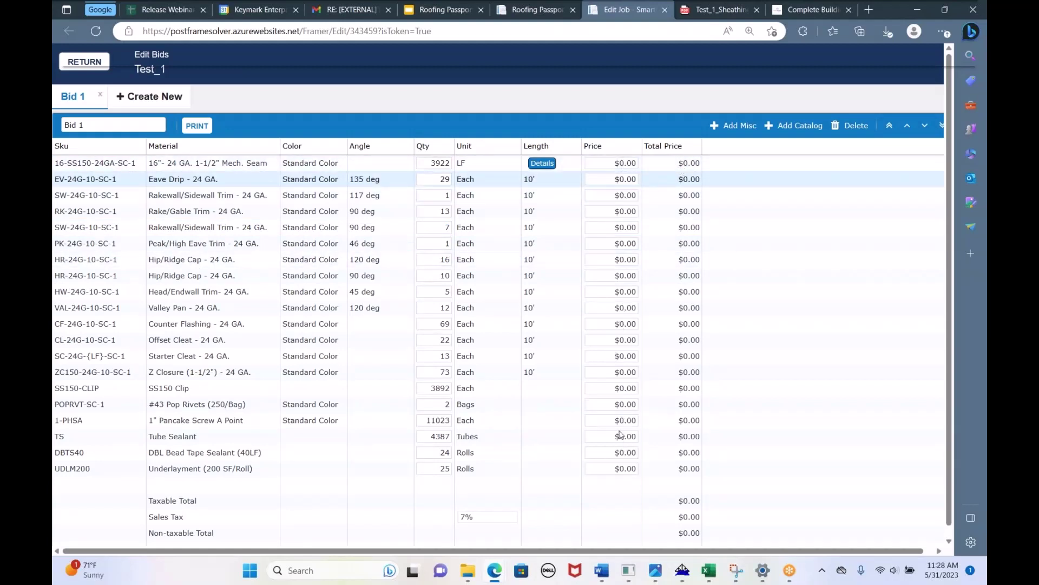
left_click(630, 167)
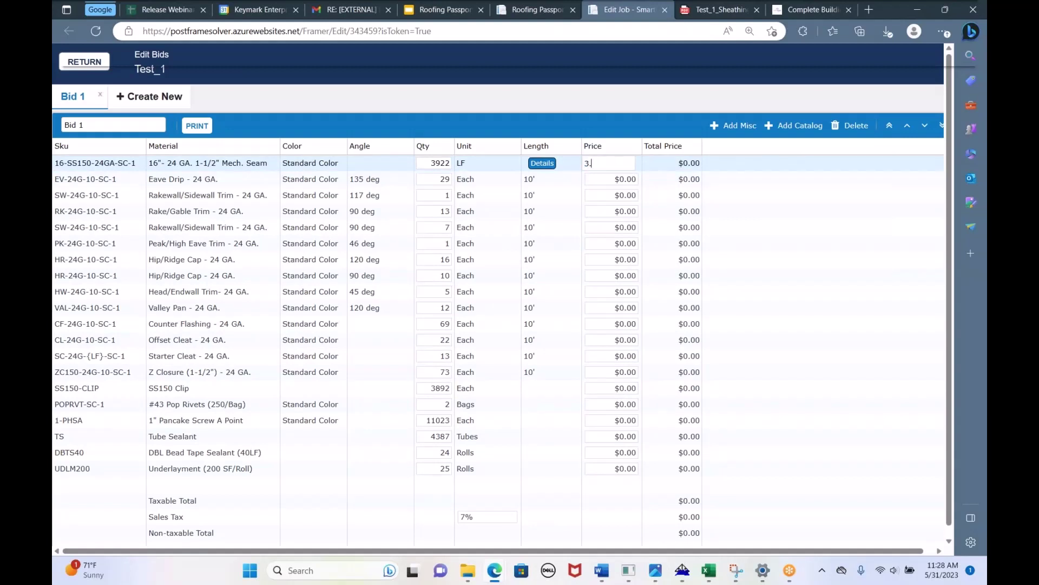
key("Return")
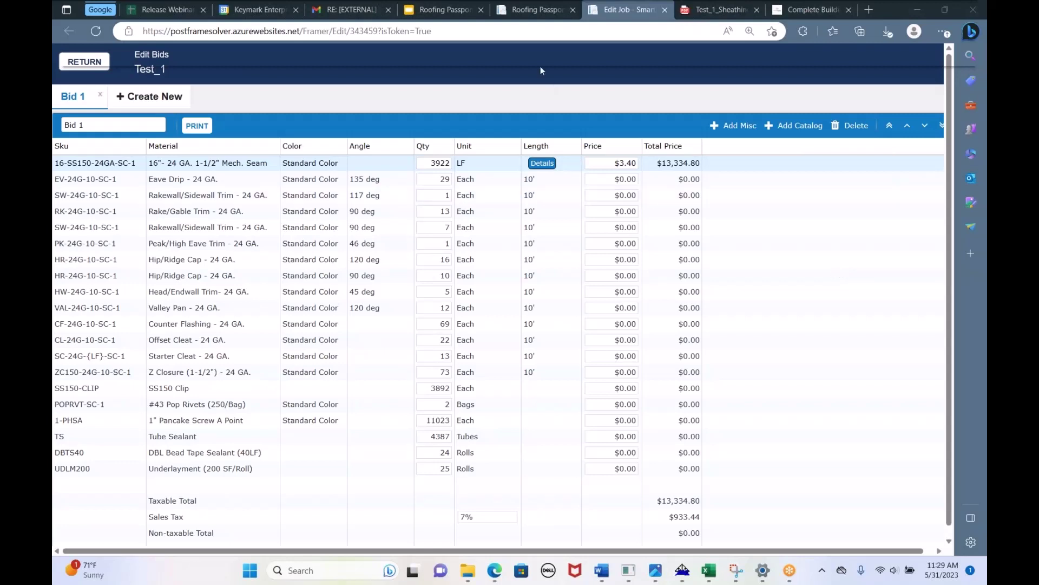
left_click(518, 11)
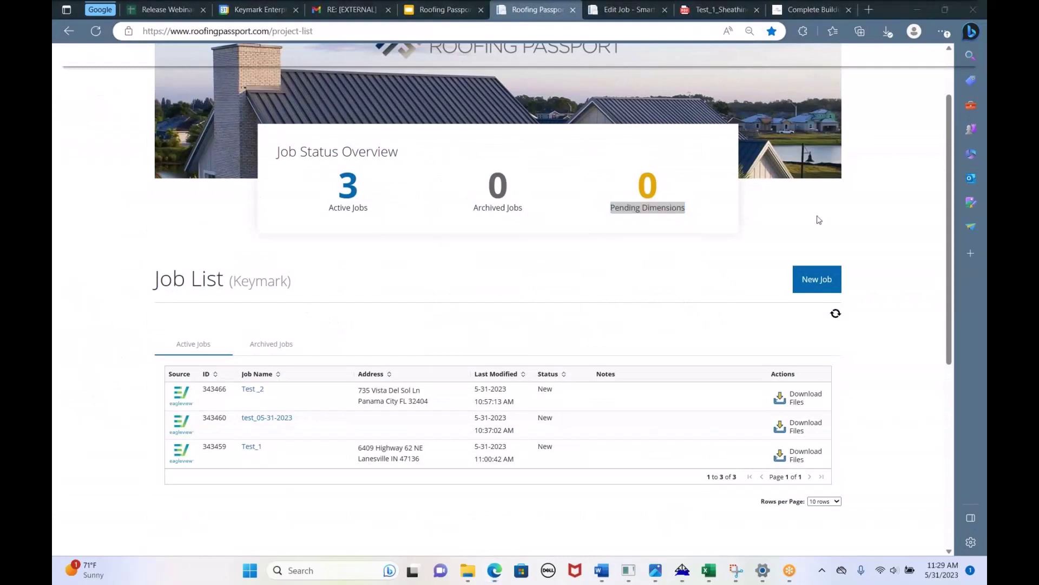
- Start a new Roofing Passport job and compare its Address, Upload XML and Roofing WRX options
left_click(818, 279)
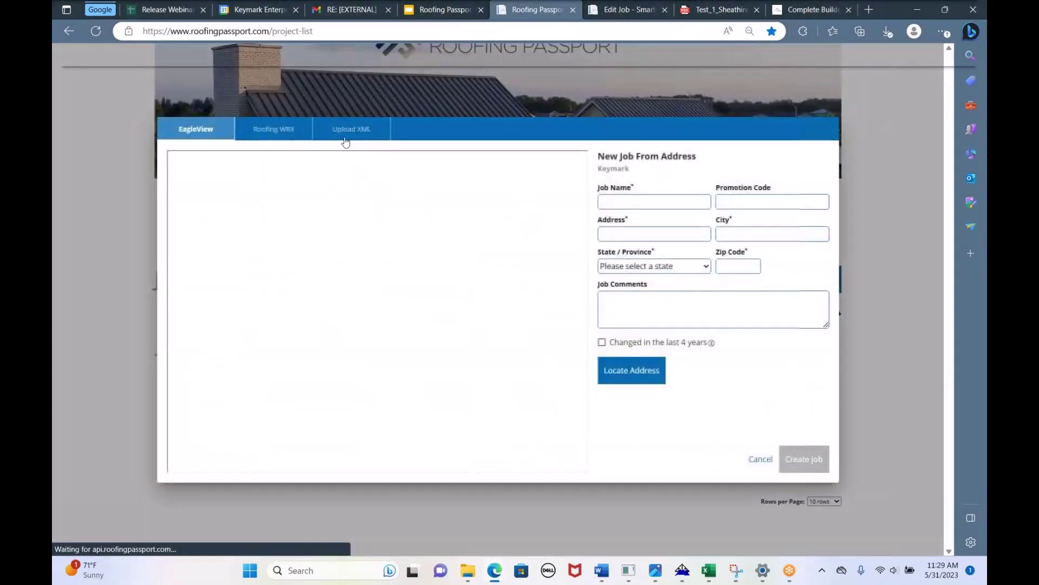
left_click(345, 136)
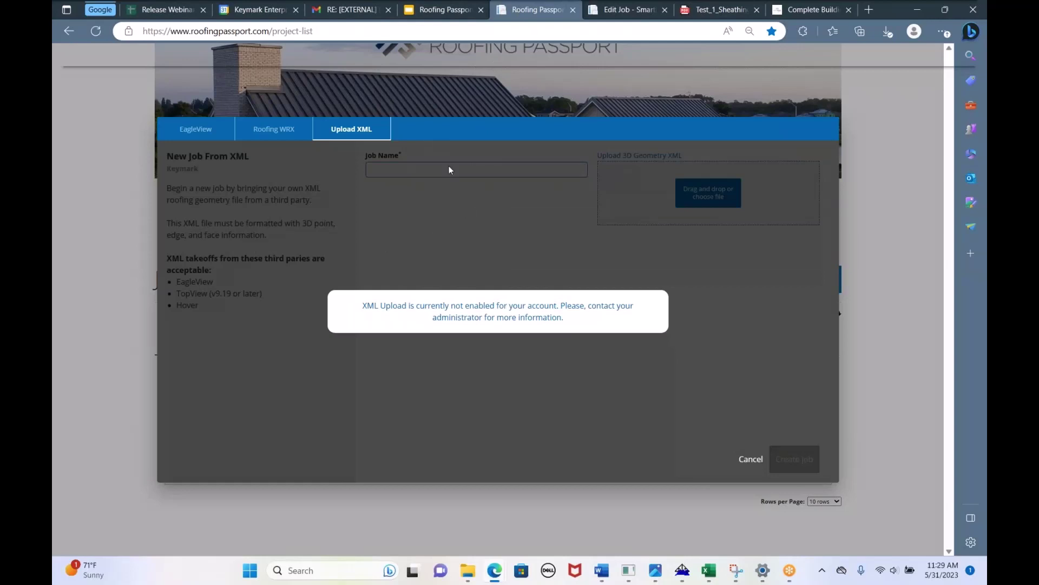
left_click(194, 135)
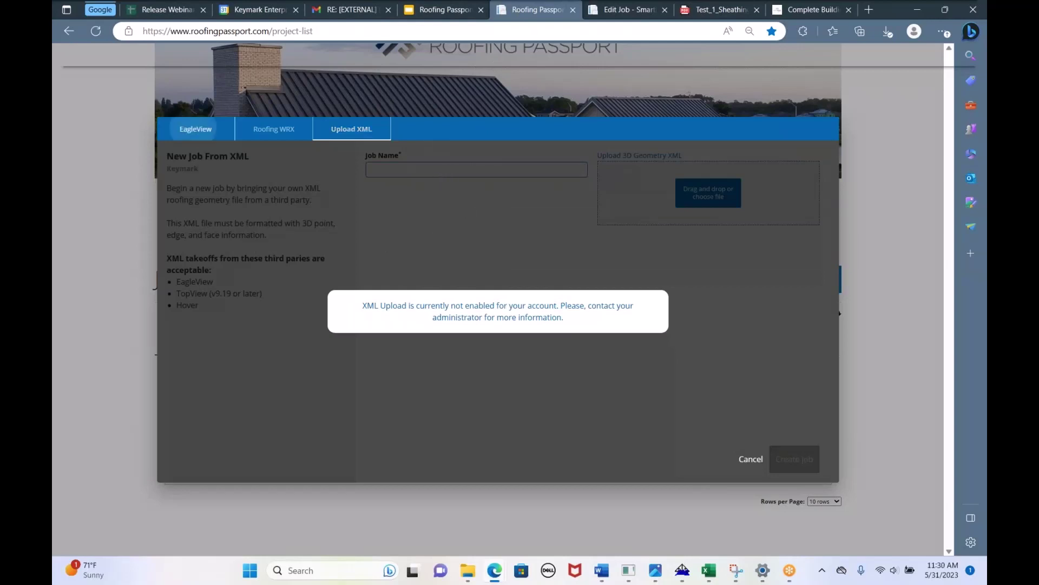
left_click(266, 134)
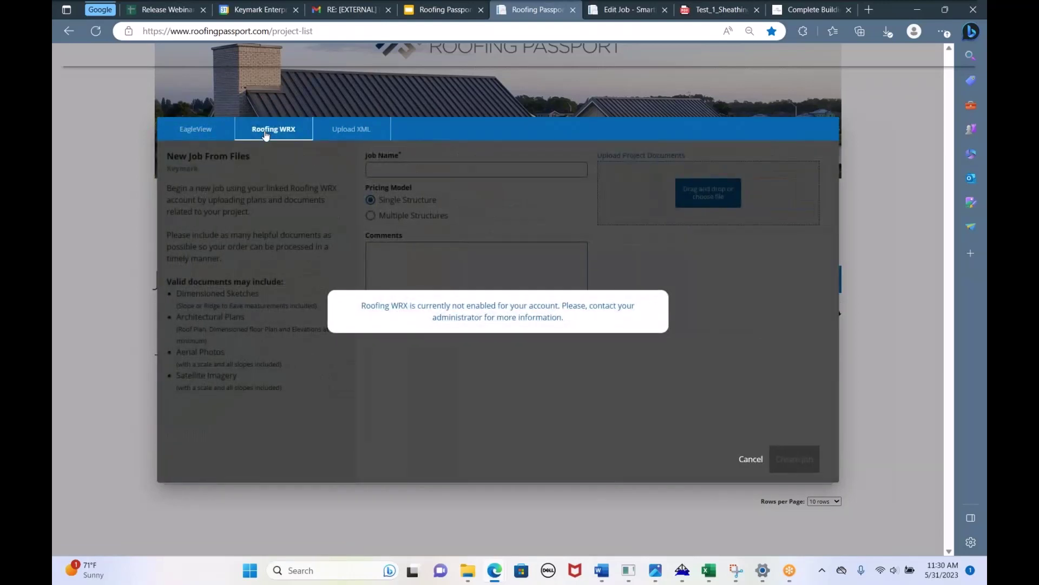
left_click(332, 136)
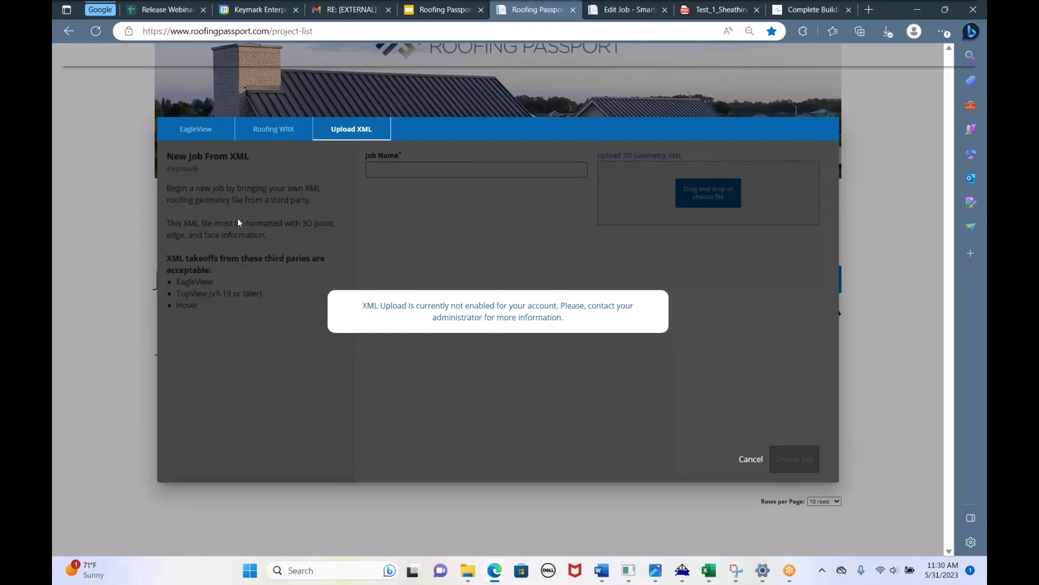
left_click(175, 138)
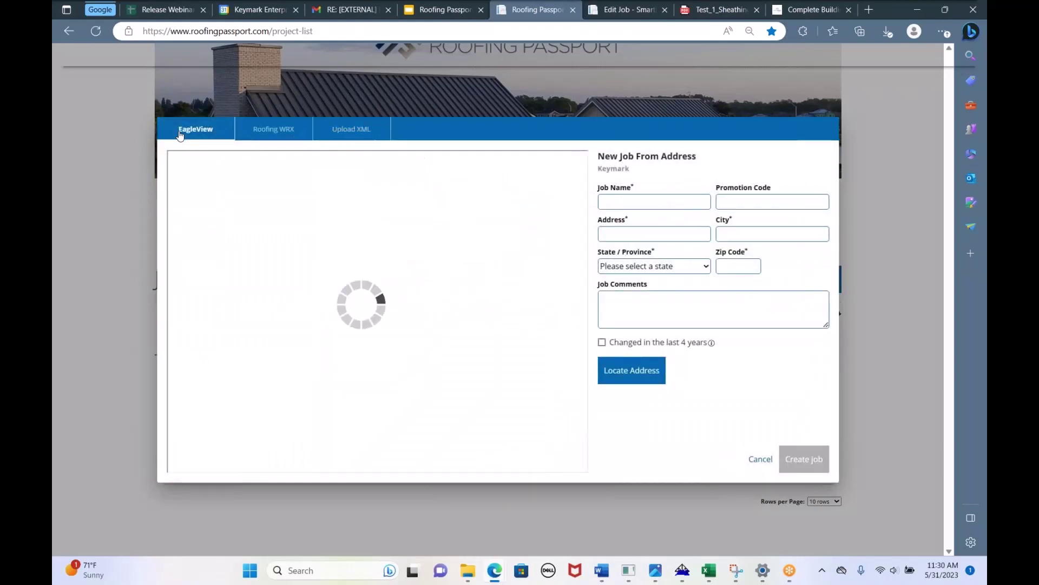
left_click(258, 135)
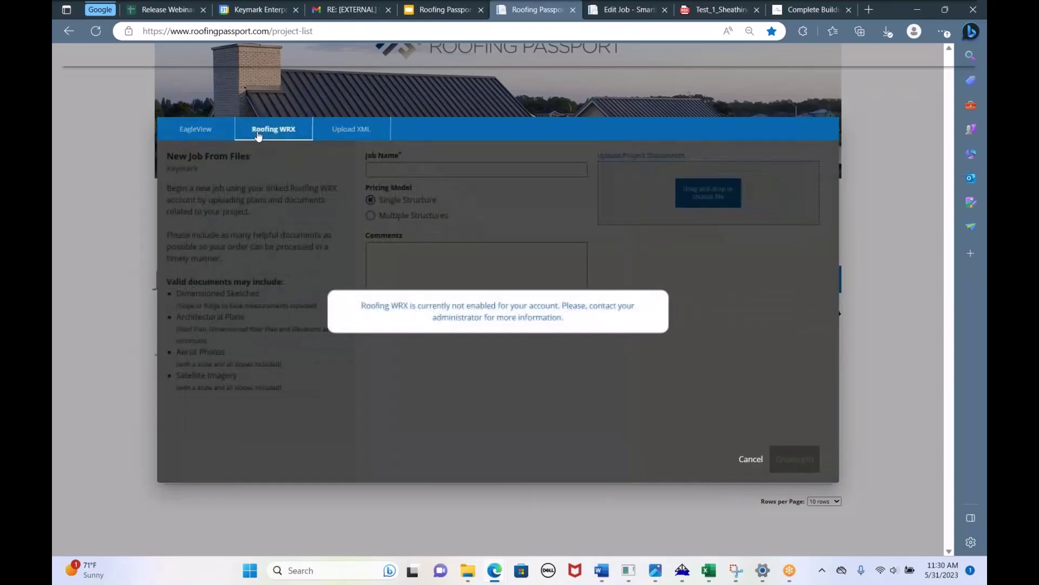
left_click(213, 135)
- Show the New Job From XML form, with its notice that XML upload isn't enabled
left_click(337, 131)
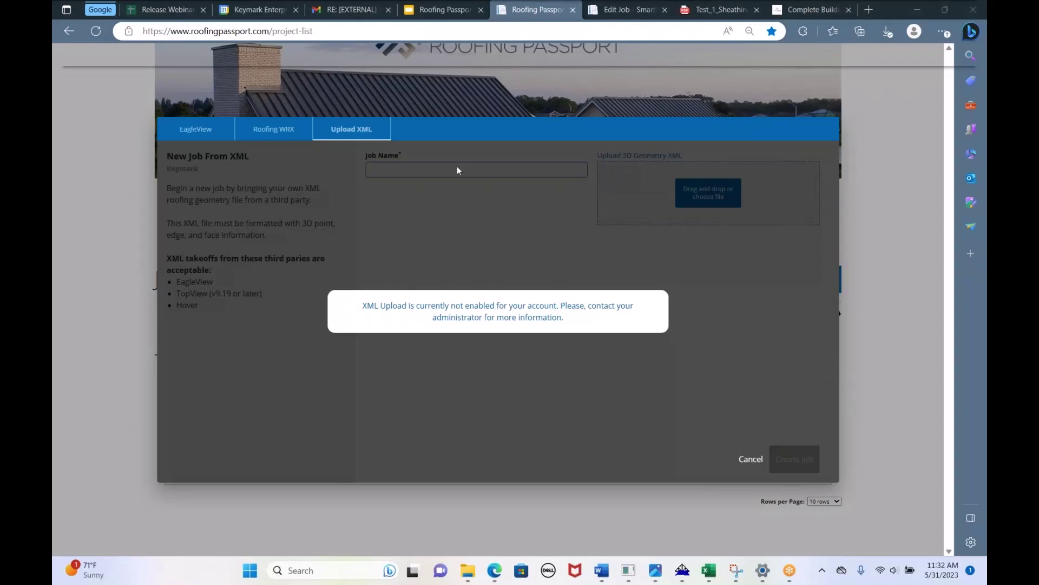
- Revisit Bid 1's Eave Drip and Hip/Ridge Cap price cells, then return to Test_1's 3D roof view
left_click(598, 8)
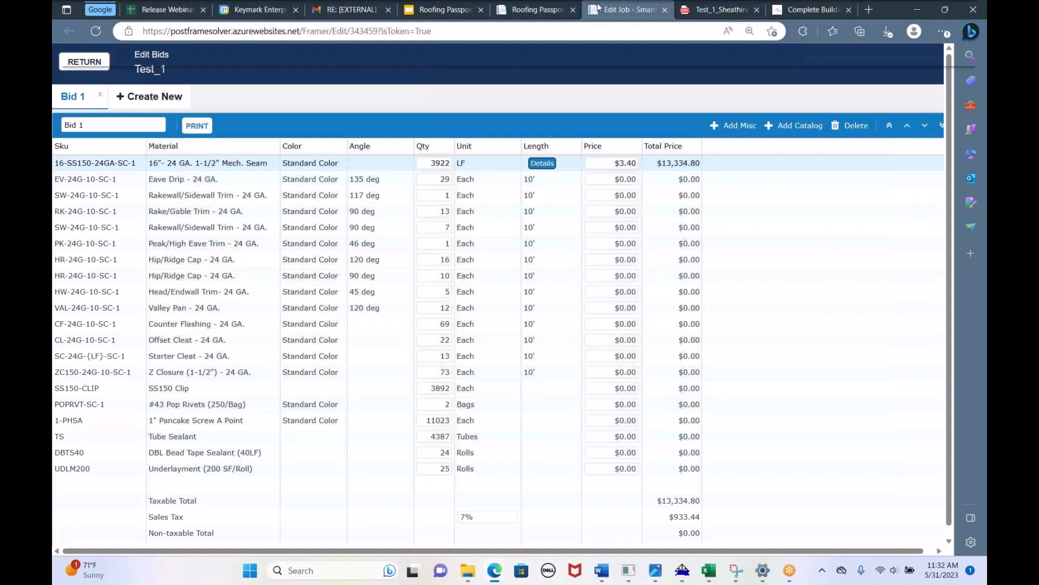
left_click(614, 182)
left_click(619, 202)
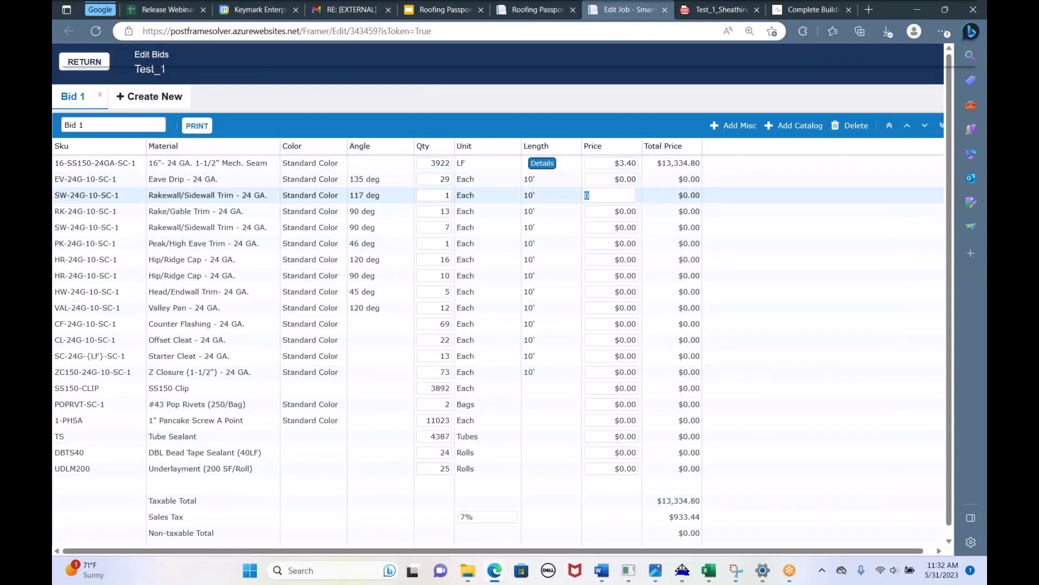
left_click(619, 245)
left_click(624, 262)
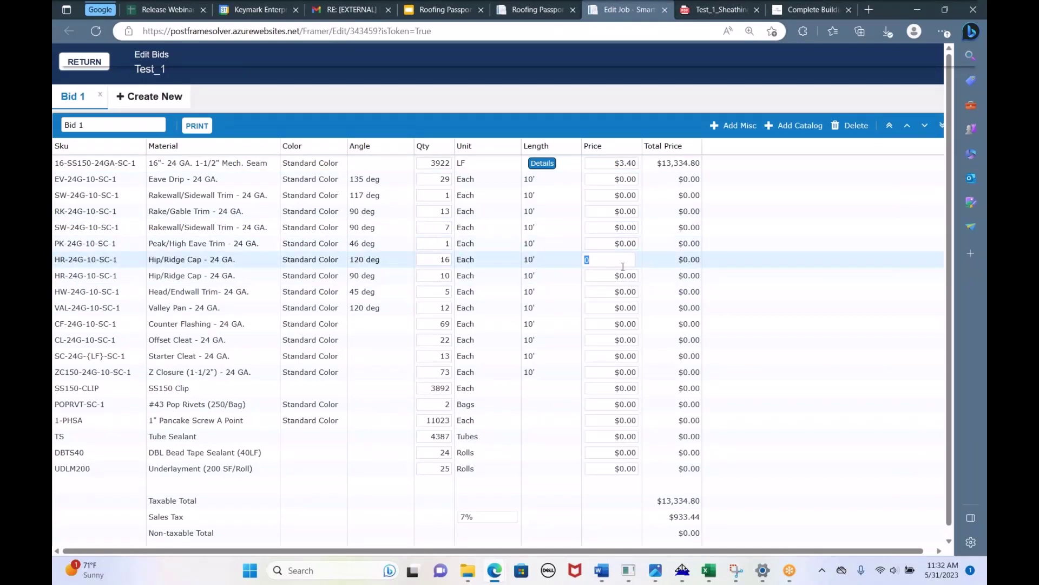
left_click(622, 277)
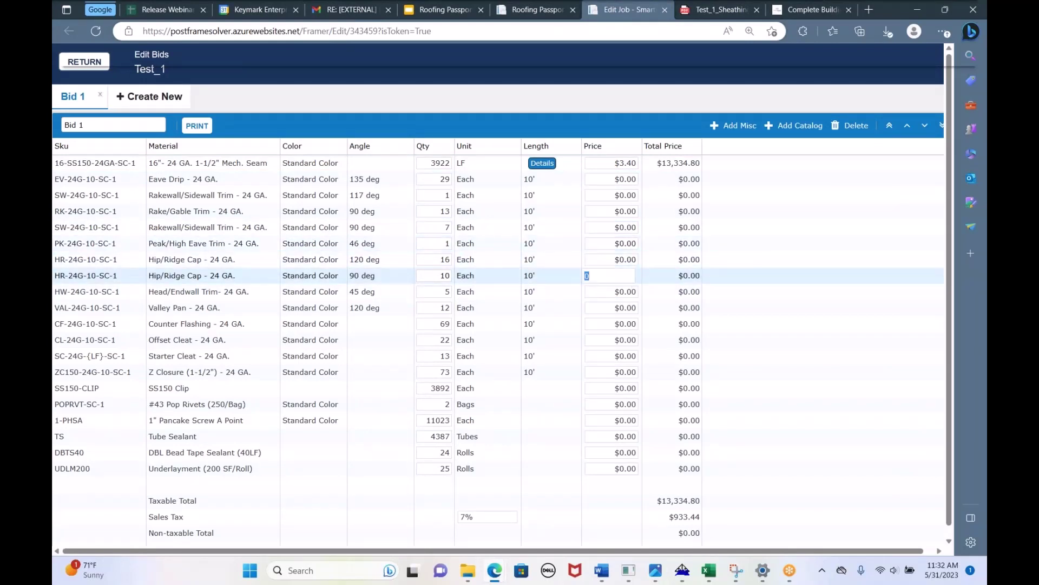
left_click(621, 297)
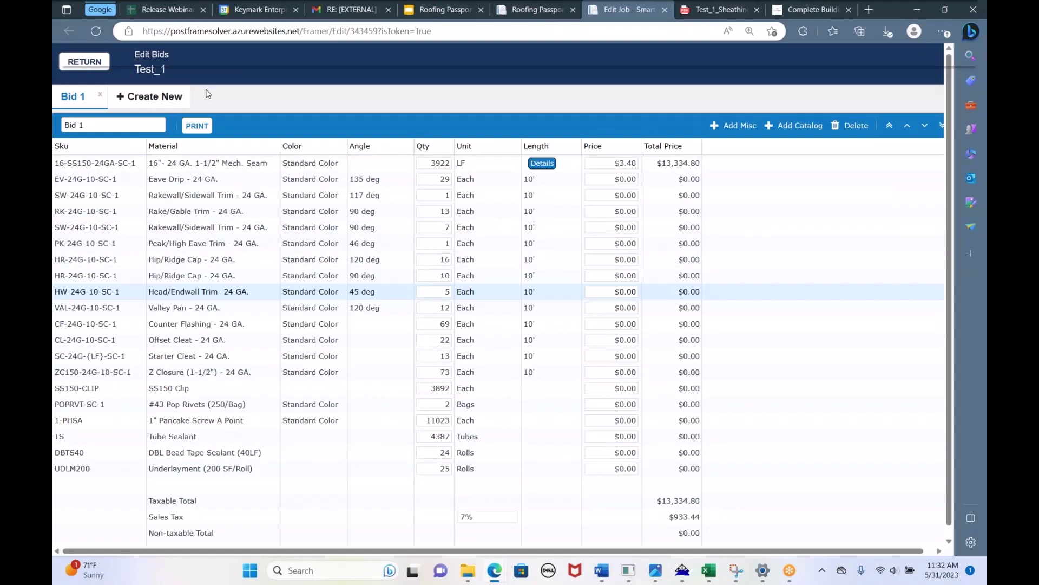
left_click(77, 64)
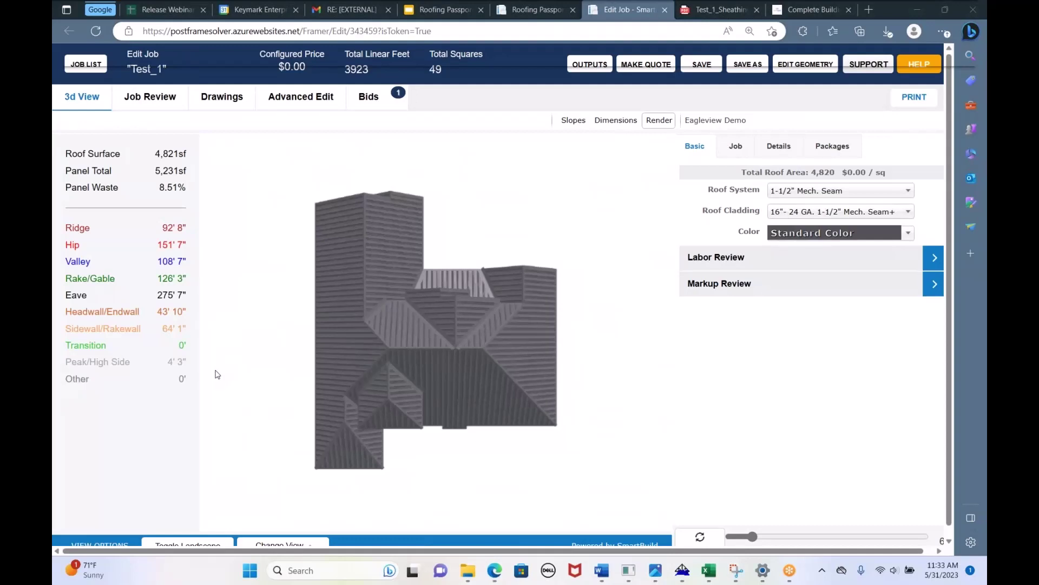
- Set the Test_1 roof Color from Standard Color to Premium Color, turning the model brown
left_click_drag(265, 379, 344, 331)
scroll(367, 270, "up", 5)
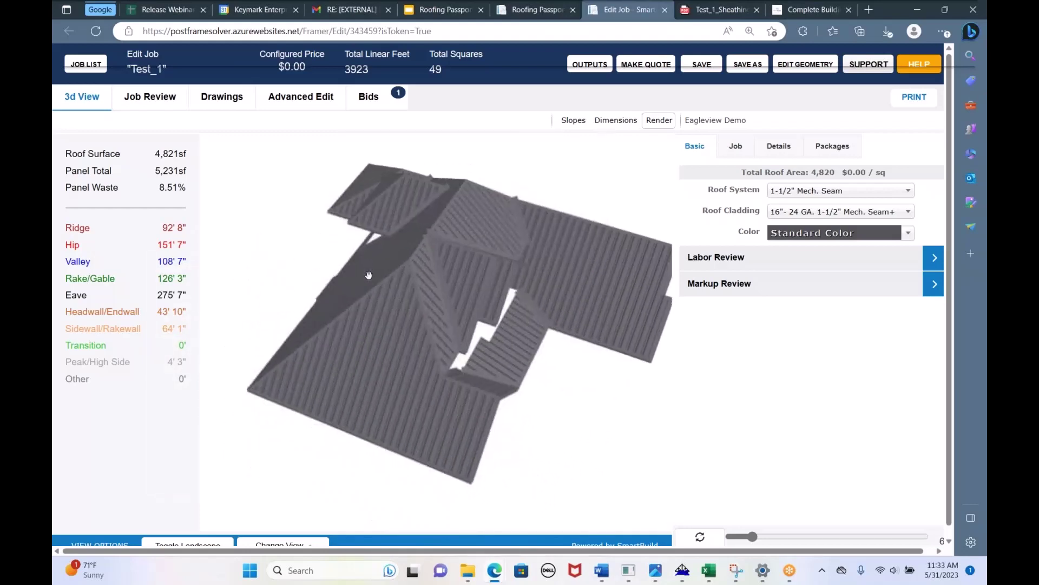
left_click_drag(430, 295, 691, 258)
left_click(774, 232)
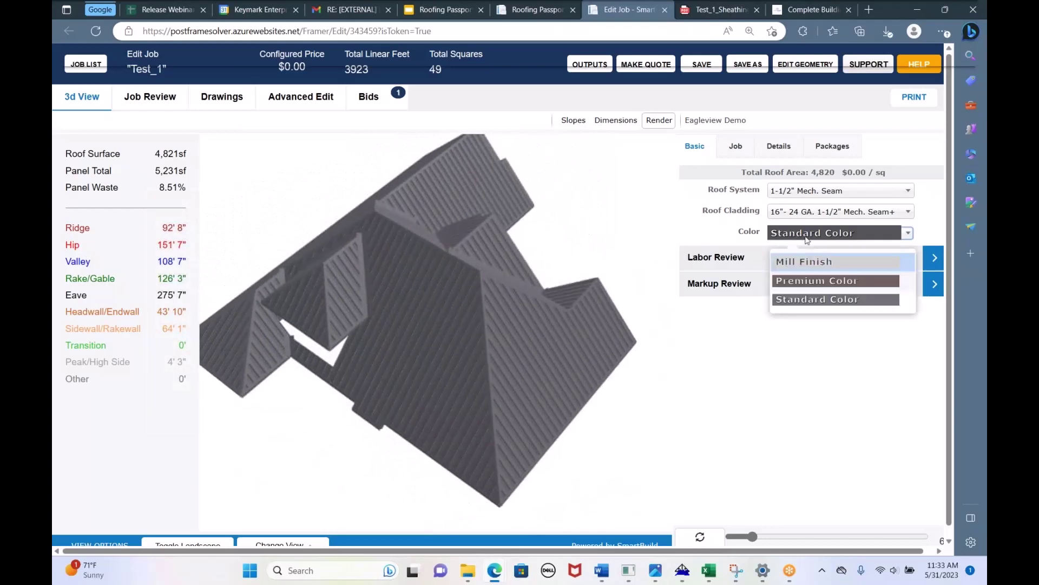
left_click(812, 281)
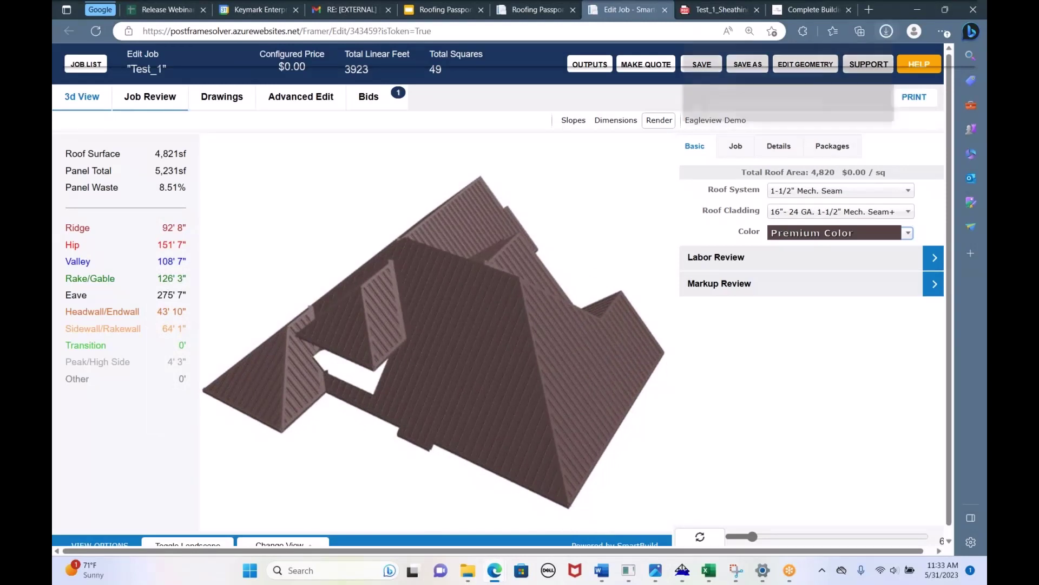
- Open Job Review and browse the Cladding, Trim and Accessories material lists
left_click(150, 101)
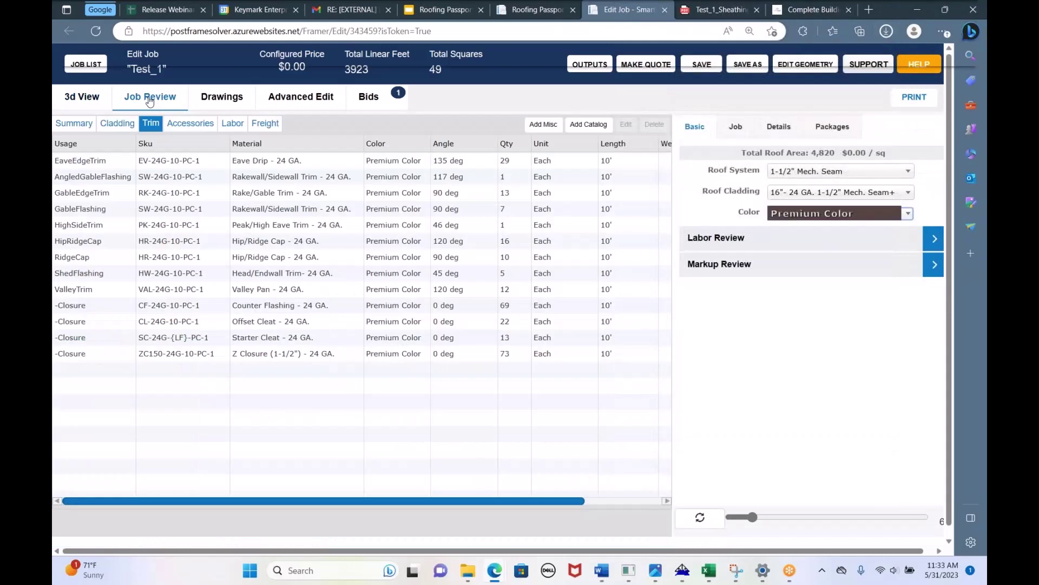
left_click(123, 127)
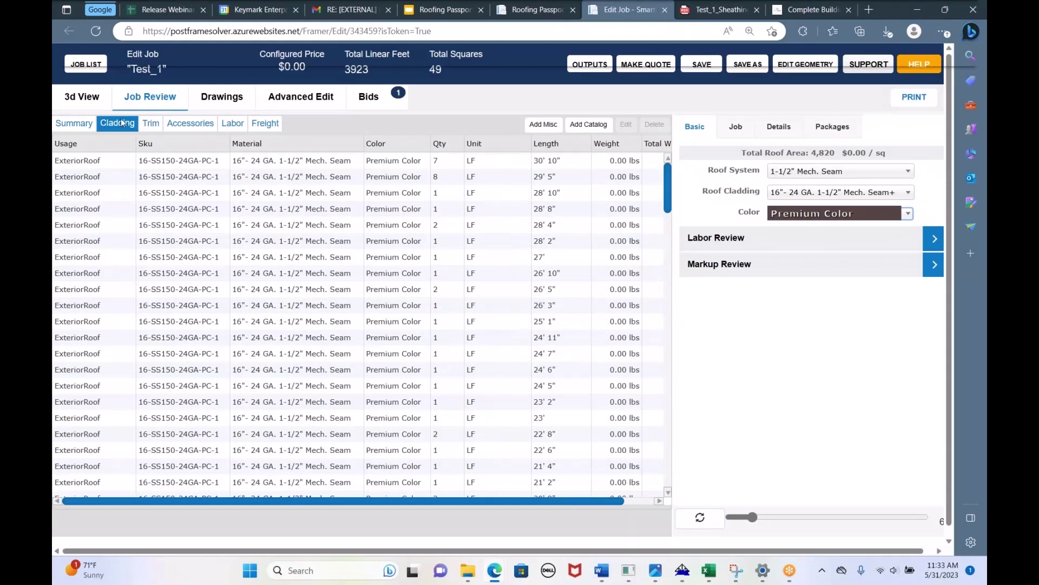
left_click(152, 122)
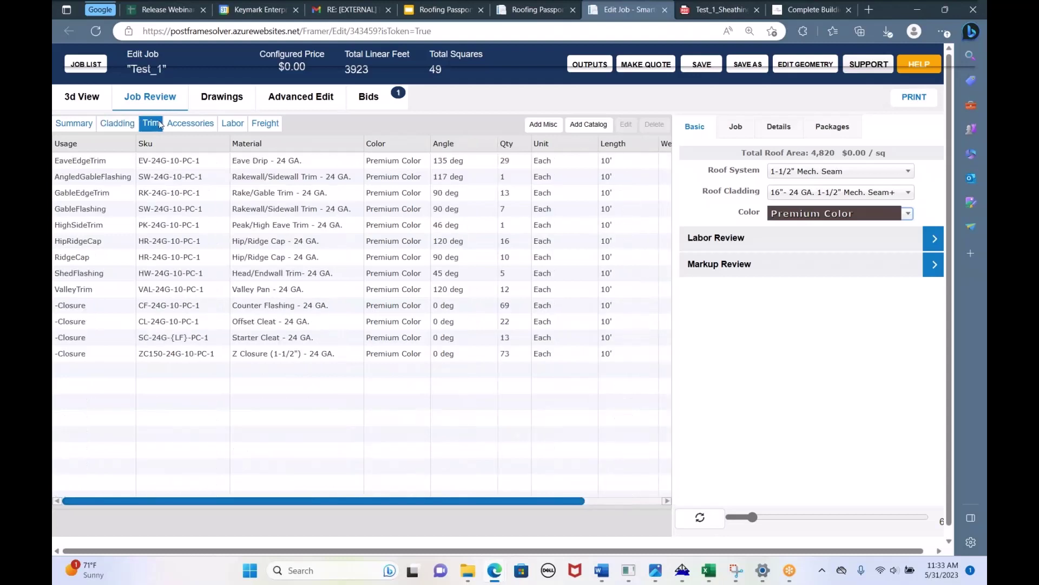
left_click(181, 124)
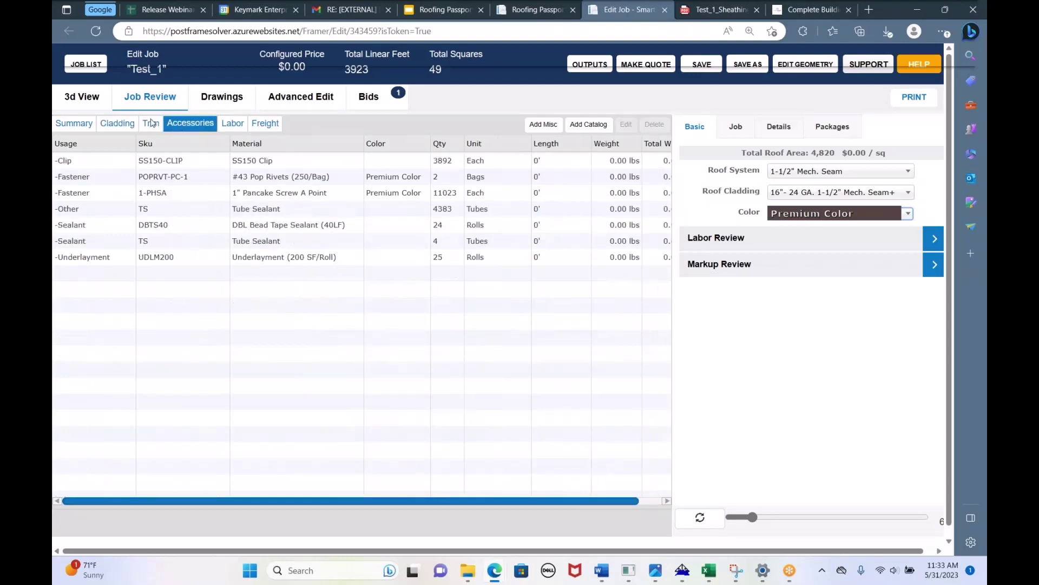
- Change the Roof System to Ag Panel, then check its 29 GA trims and the job details
left_click(834, 172)
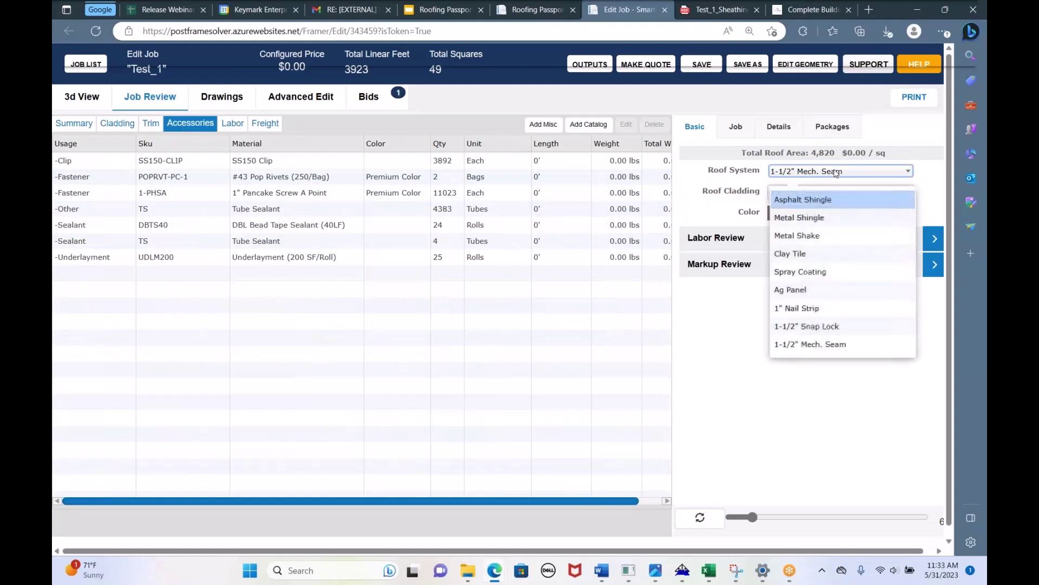
left_click(821, 290)
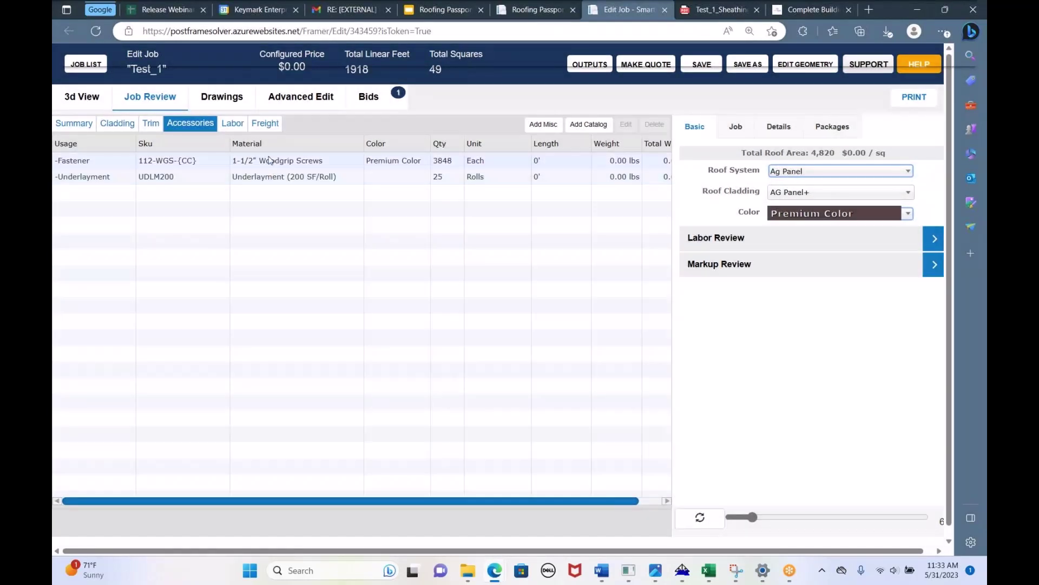
left_click(270, 160)
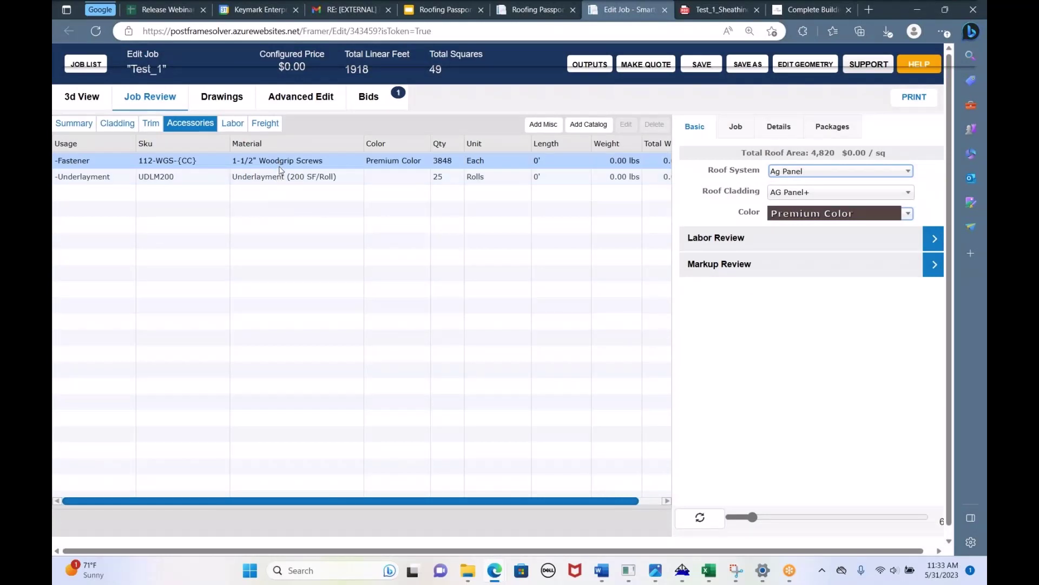
left_click(151, 123)
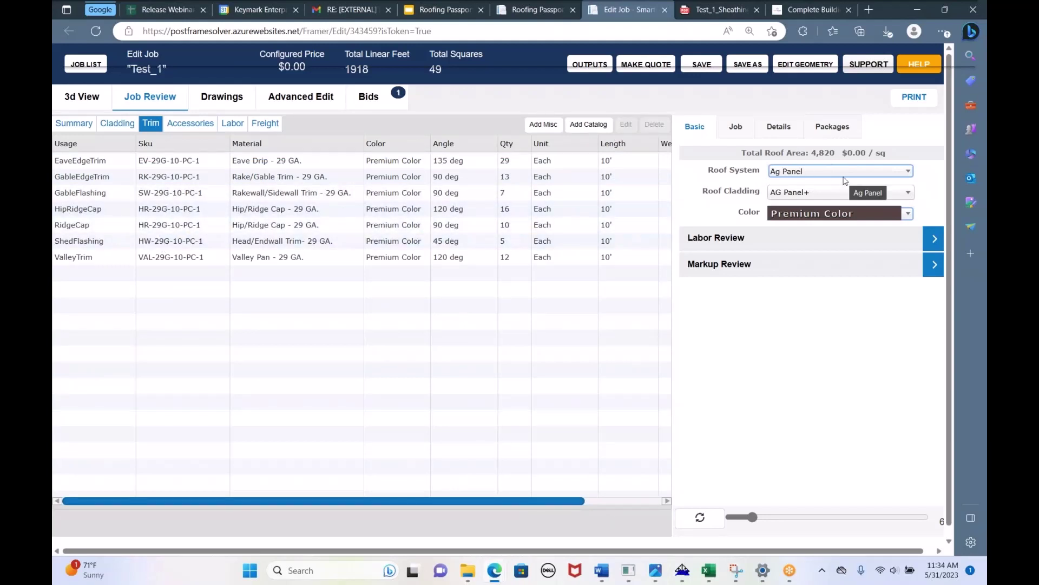
left_click(740, 132)
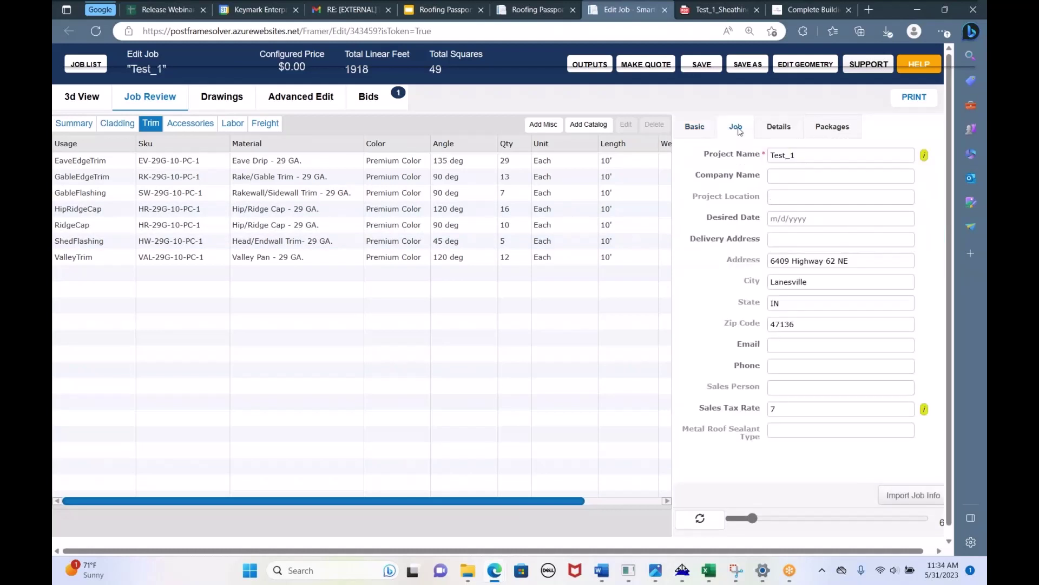
left_click_drag(703, 158, 736, 228)
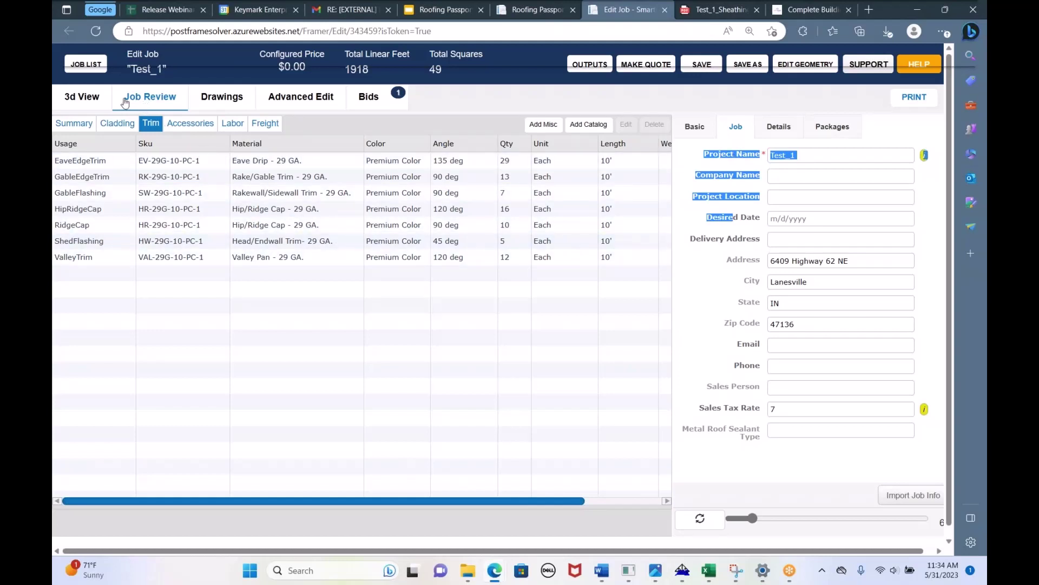
left_click(82, 98)
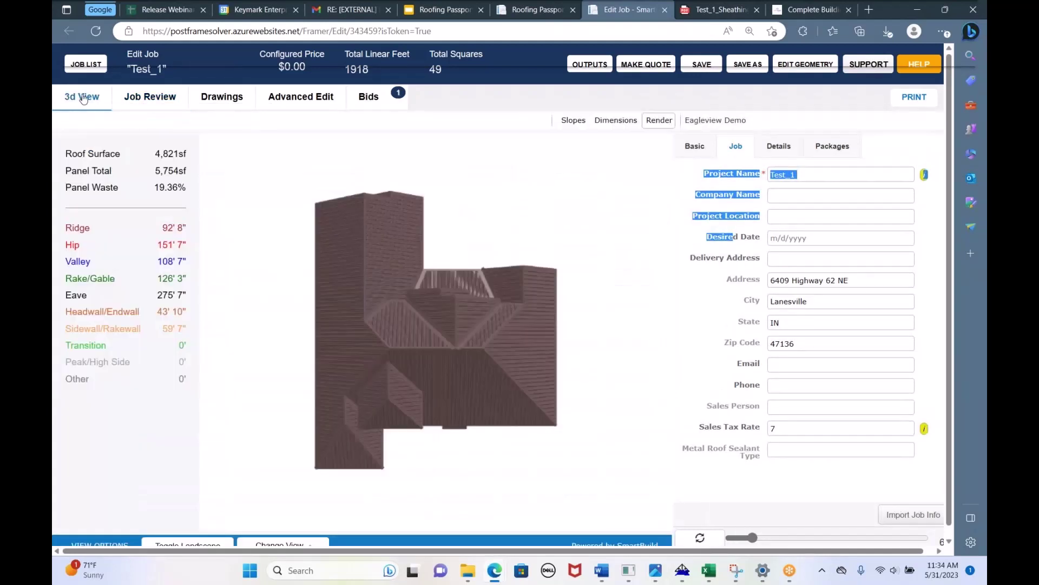
left_click(152, 100)
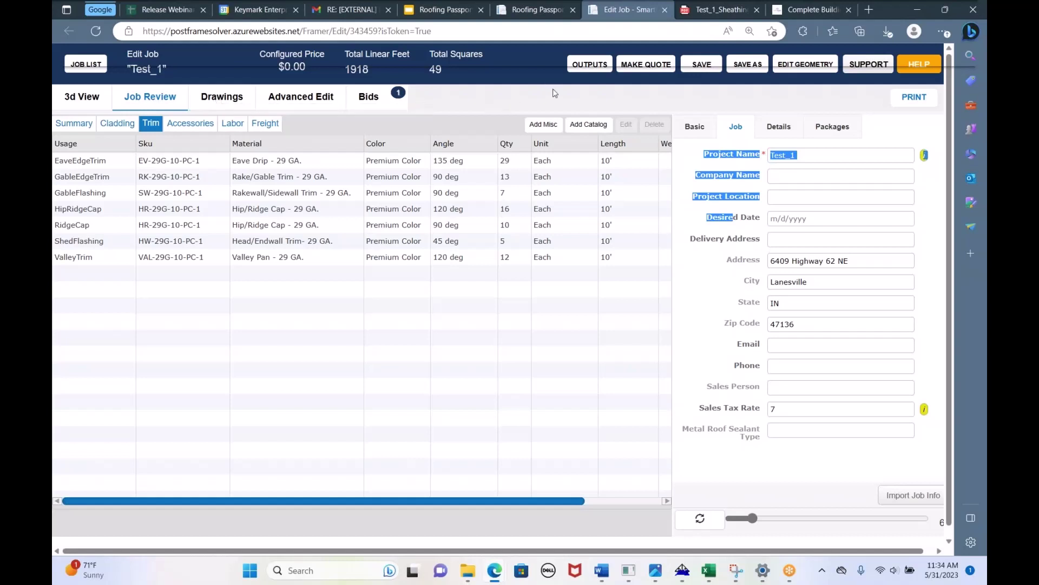
- Save Test_1 and download a PDF with Roof Layout, Pitch, Finished Product Order and New Roof Report
left_click(588, 67)
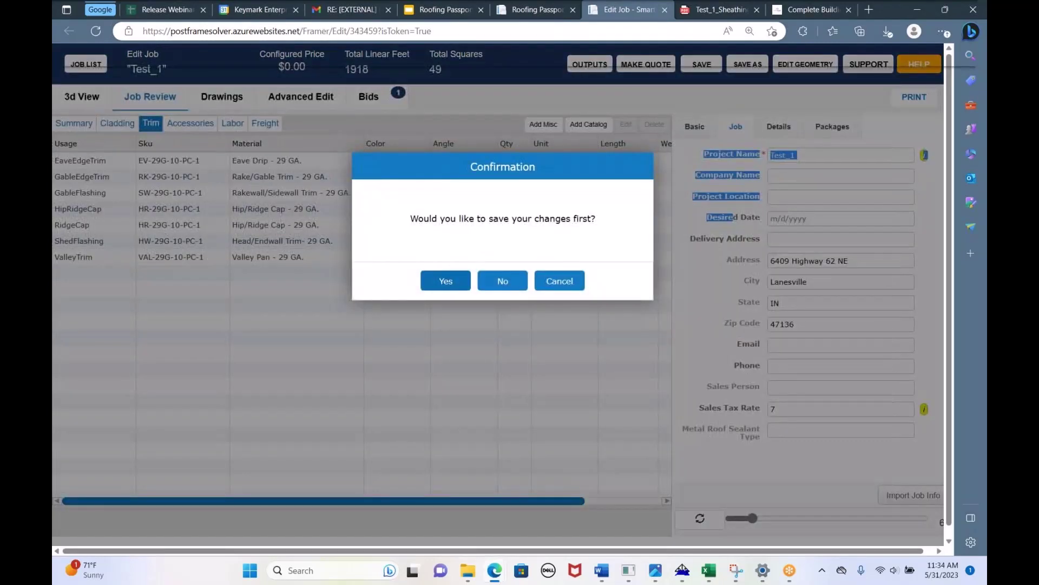
left_click(447, 278)
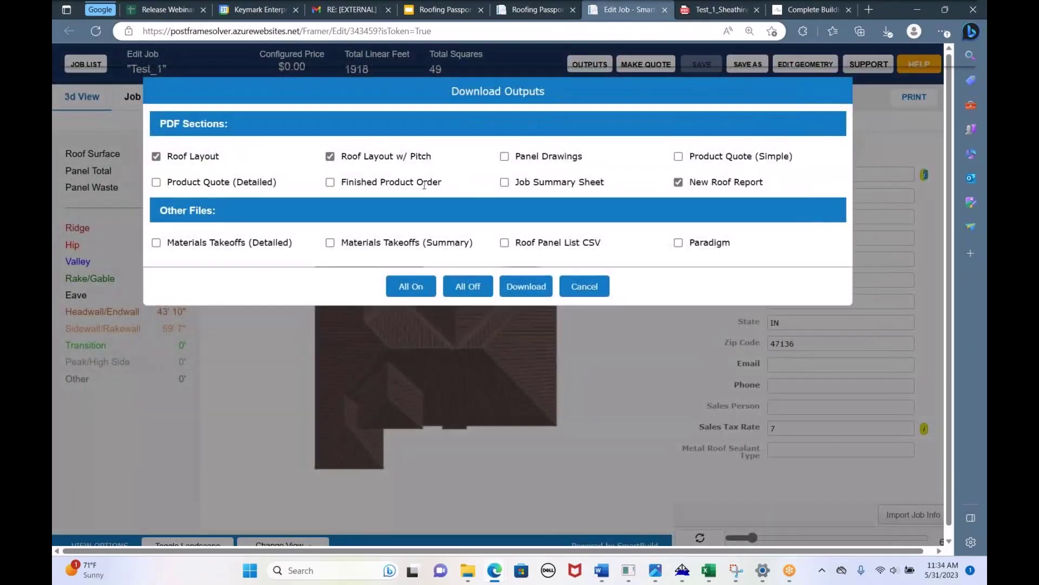
left_click_drag(222, 162, 171, 162)
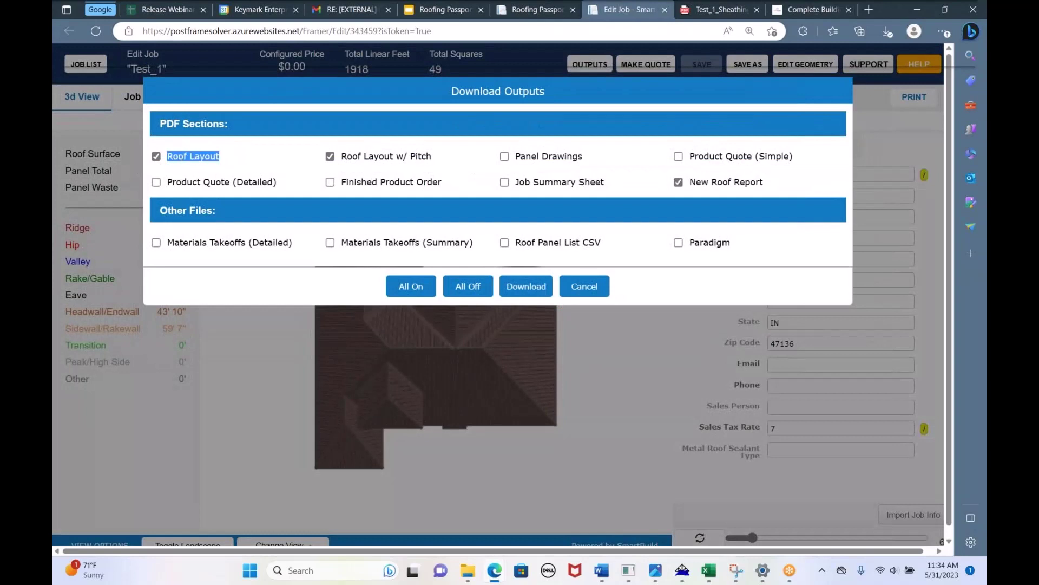
left_click(442, 161)
left_click_drag(441, 162, 340, 157)
left_click_drag(791, 182, 716, 183)
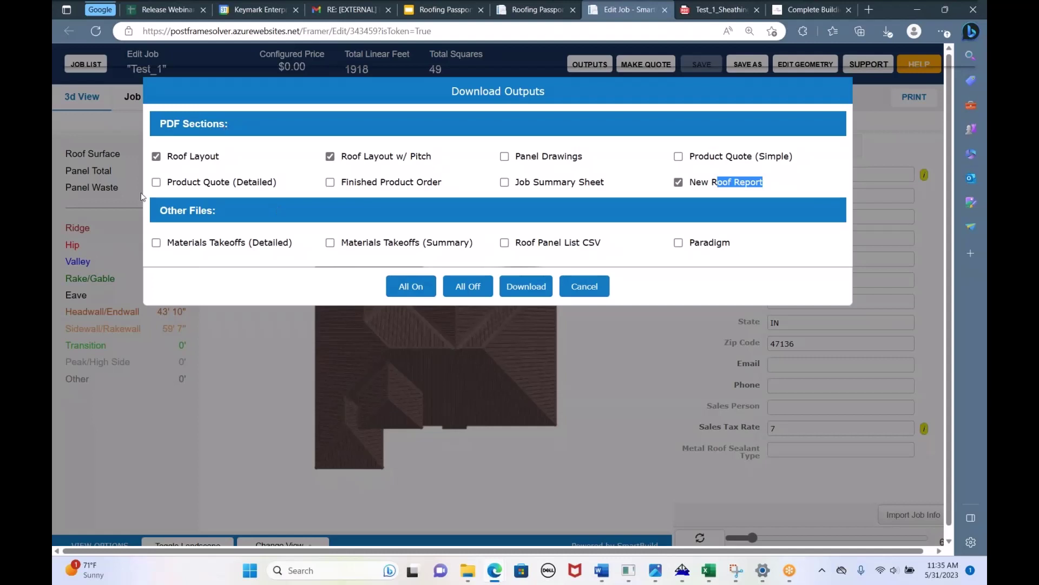
left_click(330, 183)
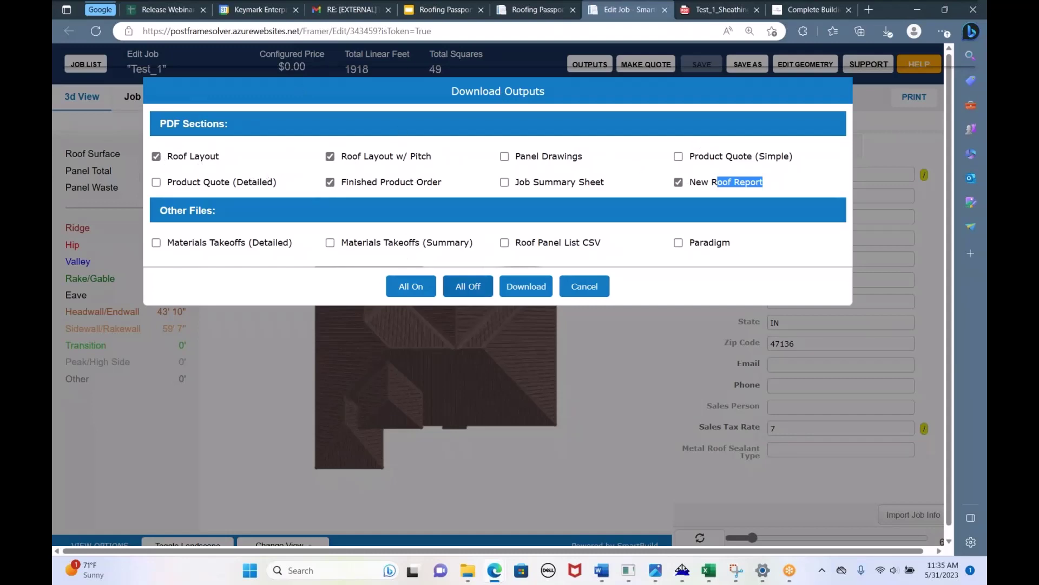
left_click(526, 286)
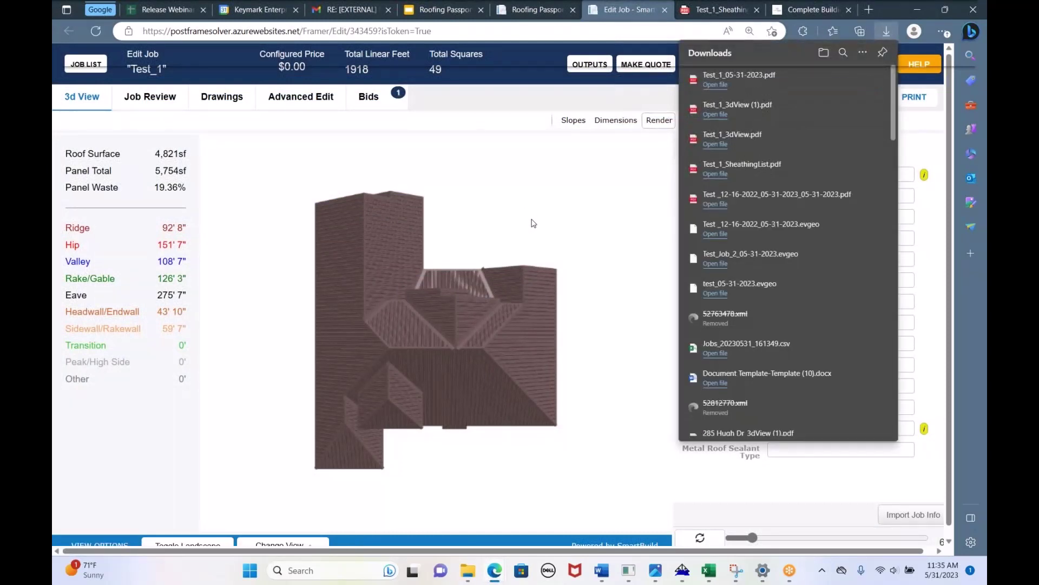
- Open Test_1_05-31-2023.pdf and zoom into the roof layout's 20' 2" and 29' 5" panel lengths
left_click(724, 87)
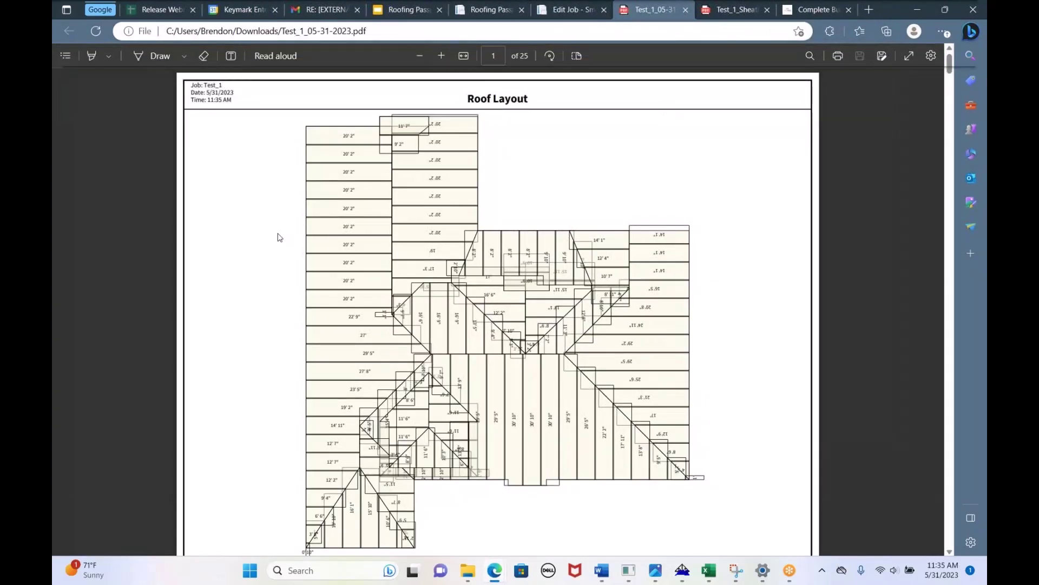
key("ctrl+plus")
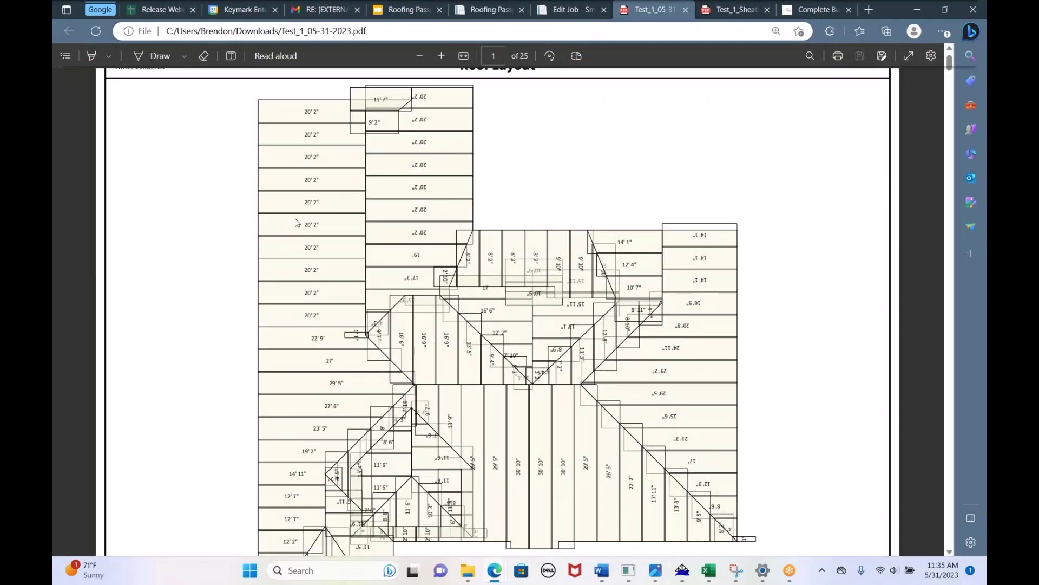
left_click_drag(320, 203, 295, 209)
key("ctrl+plus")
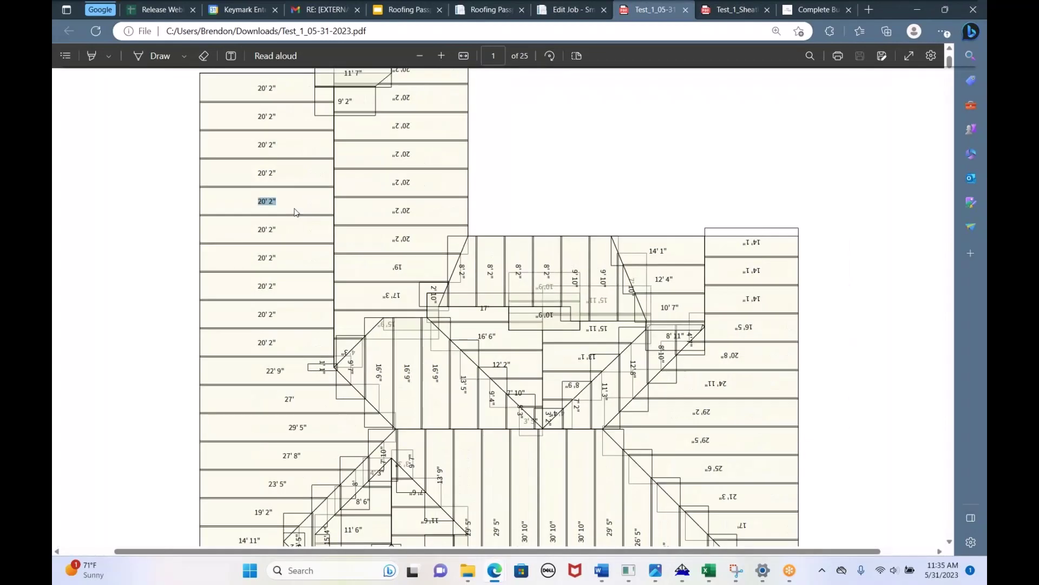
scroll(294, 211, "up", 1)
scroll(304, 225, "down", 5)
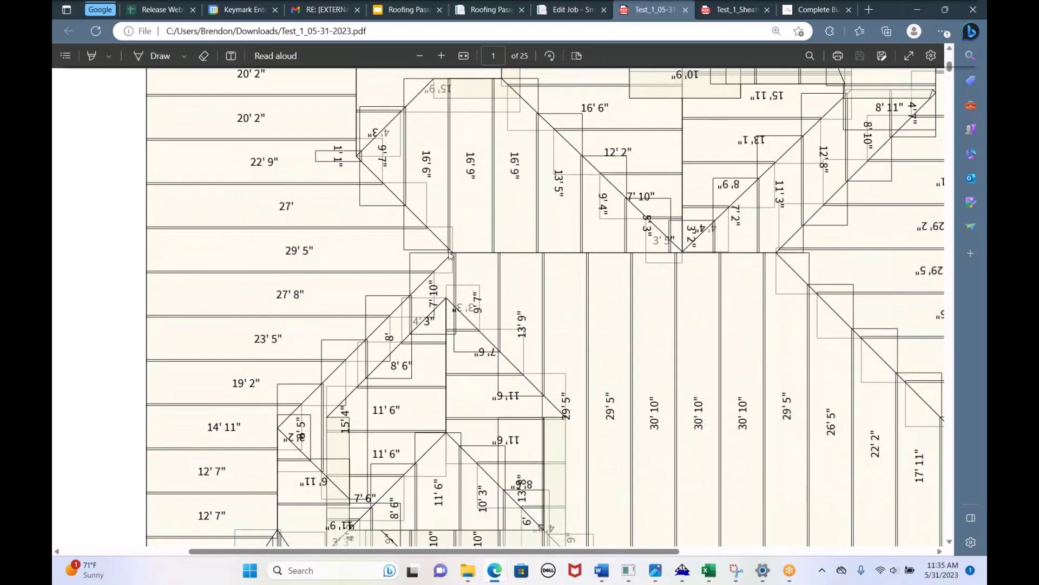
left_click_drag(319, 253, 265, 252)
- Scroll the roof layout, highlight the ROOF-6 label, then move on toward the Finished Product Order
scroll(361, 257, "down", 5)
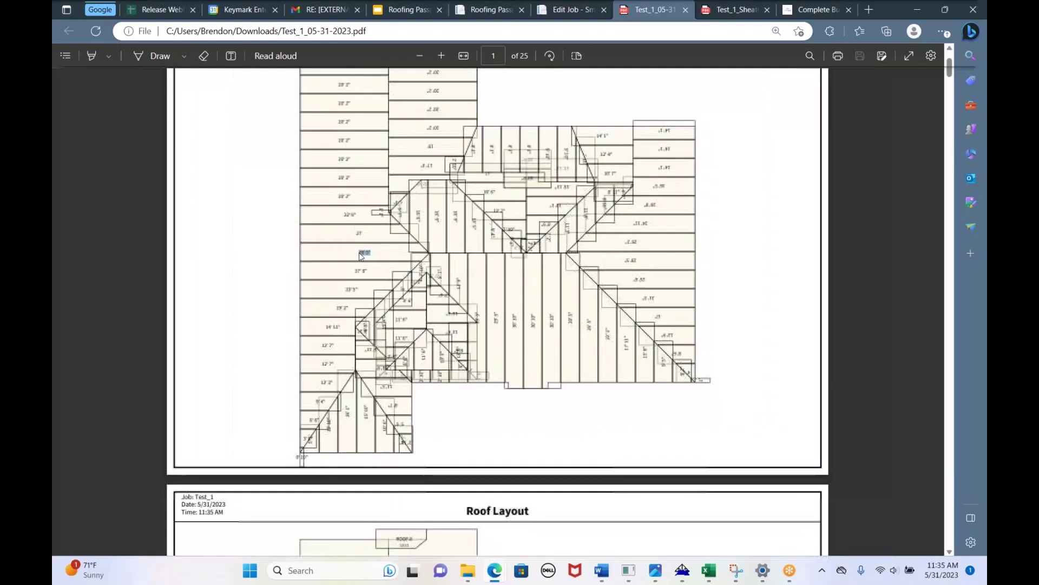
scroll(371, 251, "down", 8)
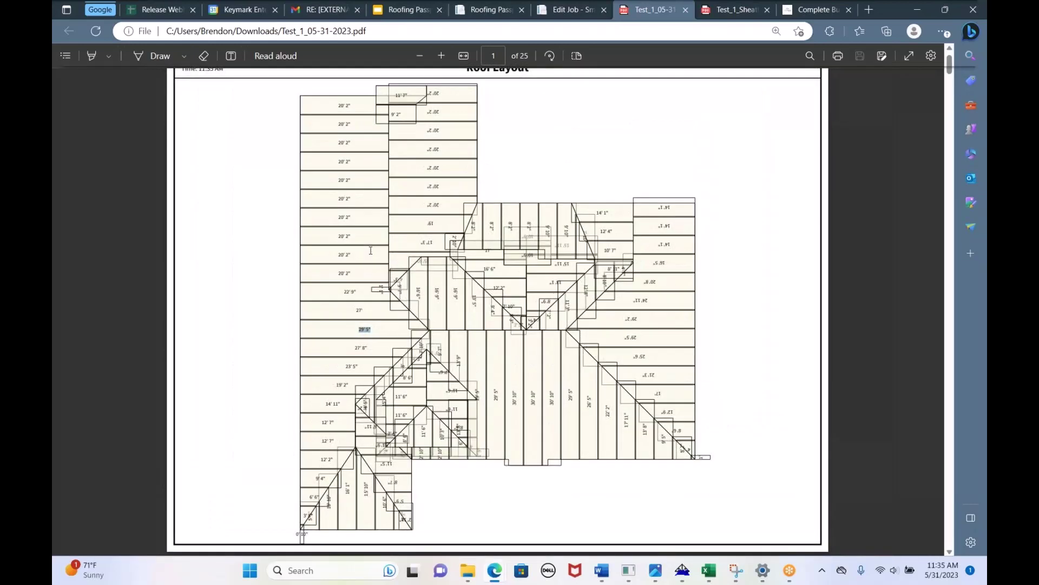
scroll(371, 250, "up", 2)
scroll(371, 250, "down", 3)
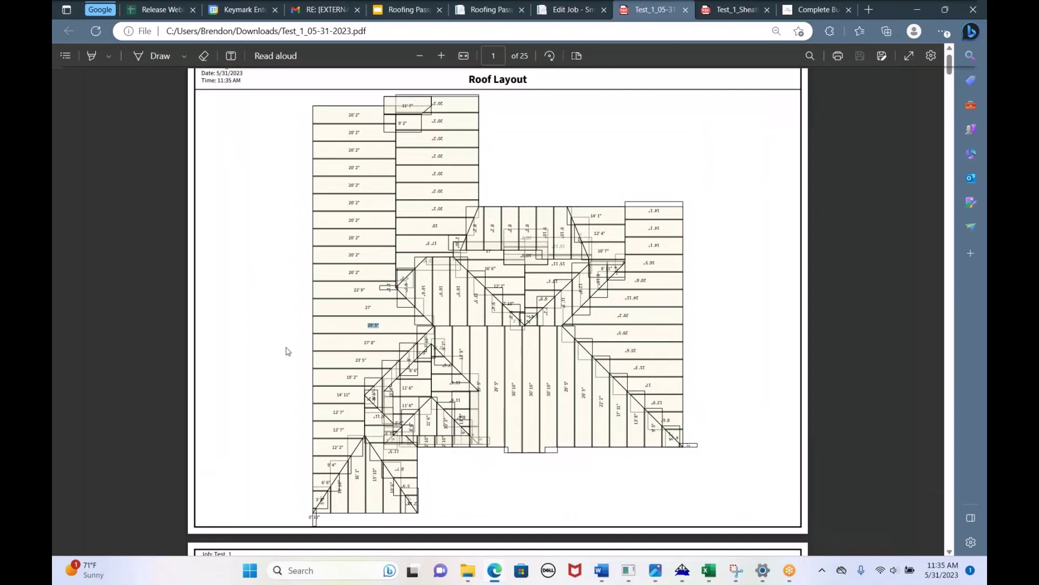
scroll(288, 351, "down", 1)
scroll(288, 352, "down", 6)
scroll(288, 351, "down", 1)
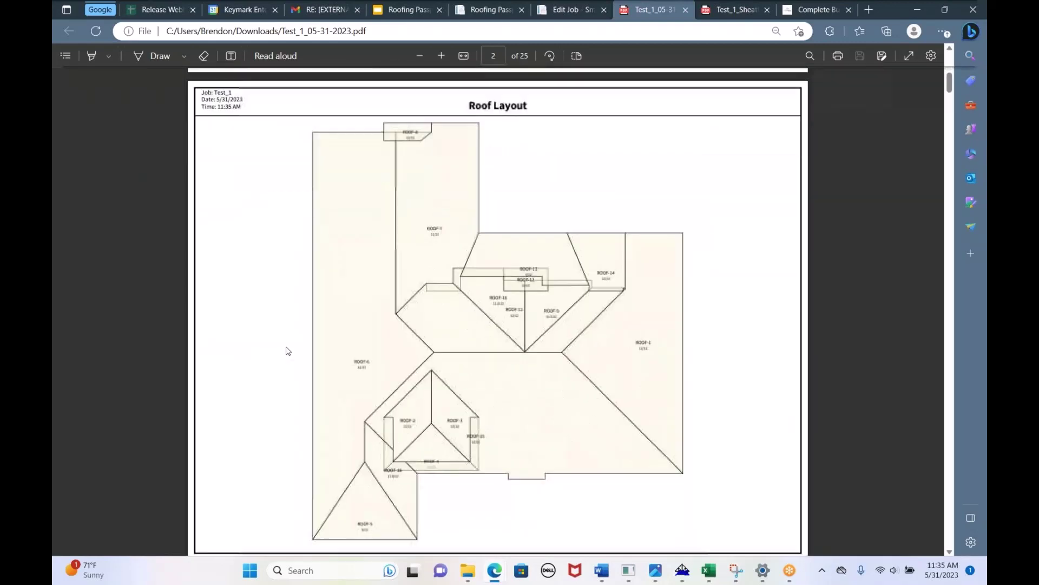
scroll(297, 348, "up", 4)
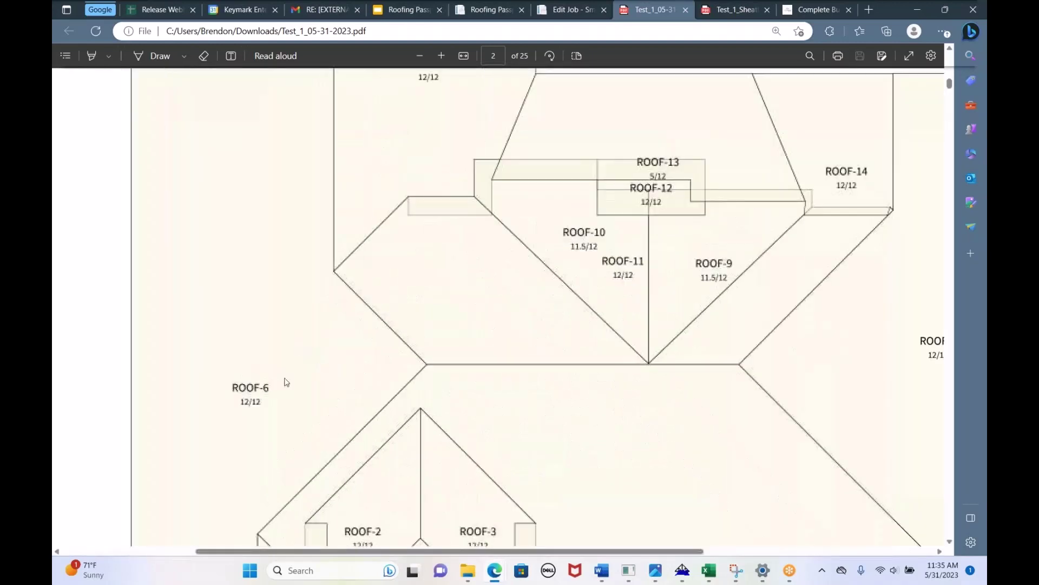
left_click_drag(277, 387, 238, 387)
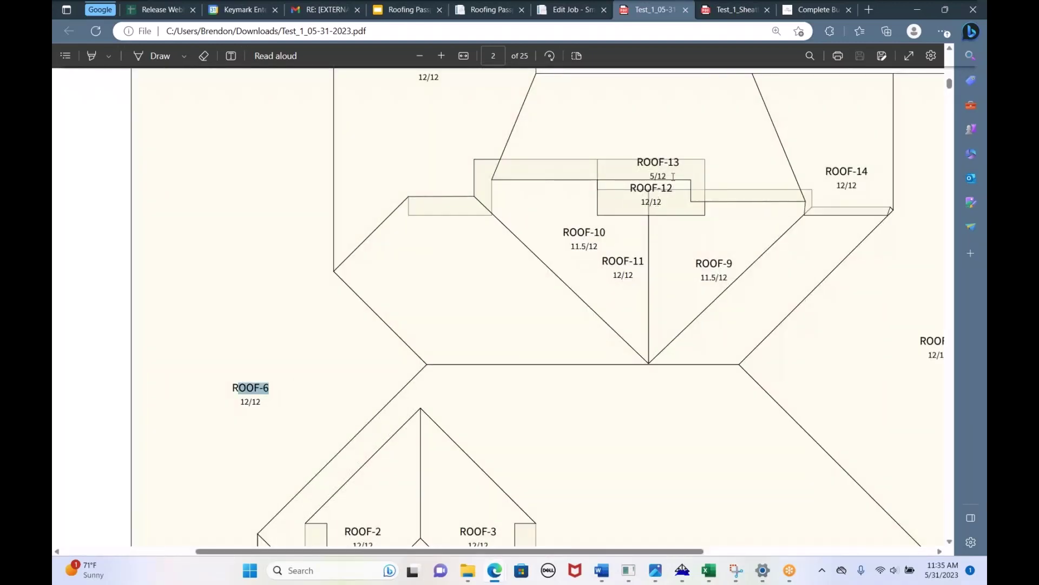
scroll(431, 341, "down", 5)
- Scroll the report and highlight the first row of the panel Material List
scroll(390, 367, "down", 5)
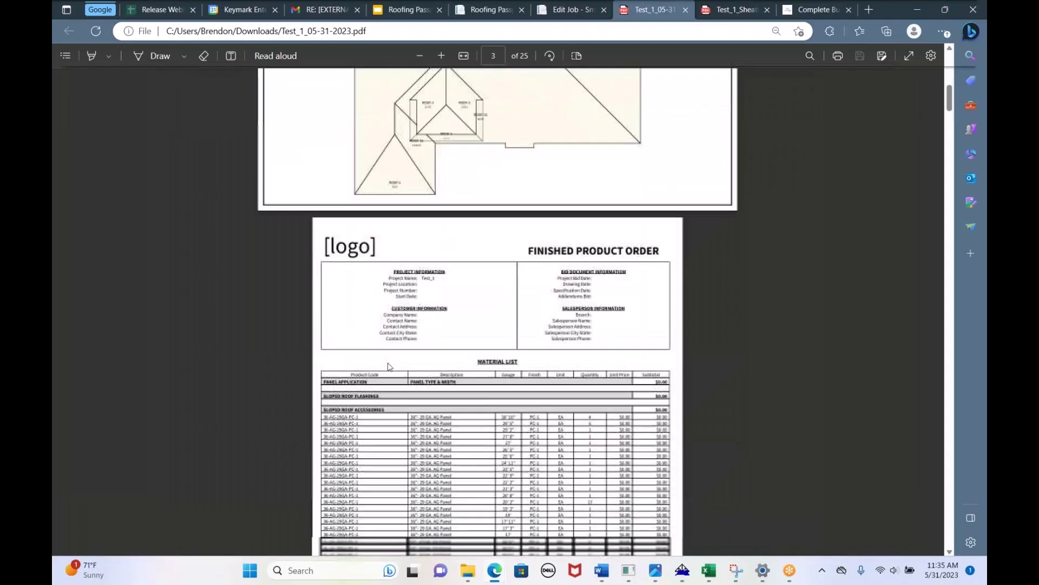
scroll(390, 367, "down", 5)
scroll(390, 367, "up", 2)
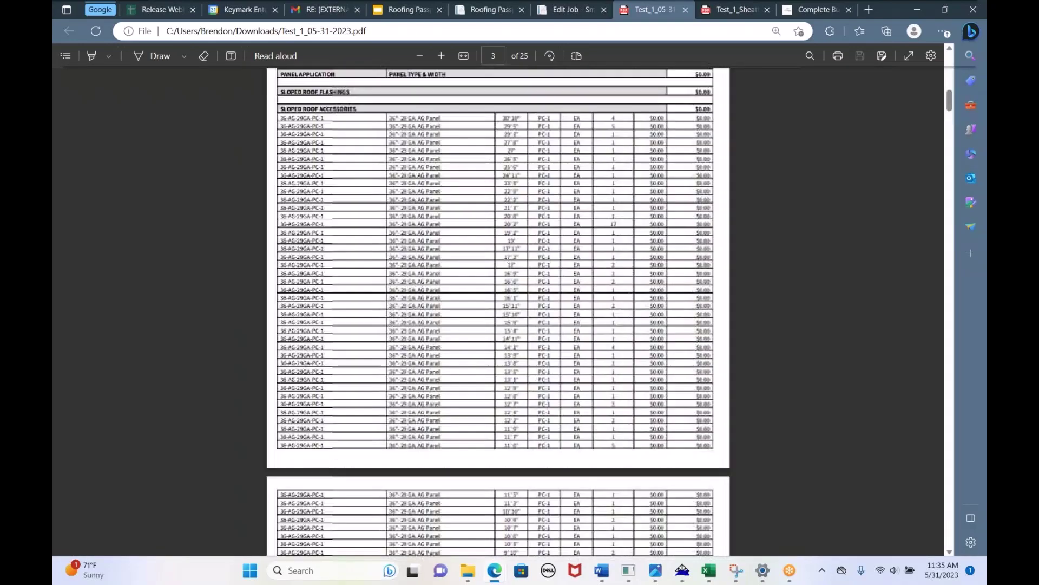
scroll(446, 395, "up", 1)
scroll(447, 393, "up", 3)
scroll(462, 382, "down", 2)
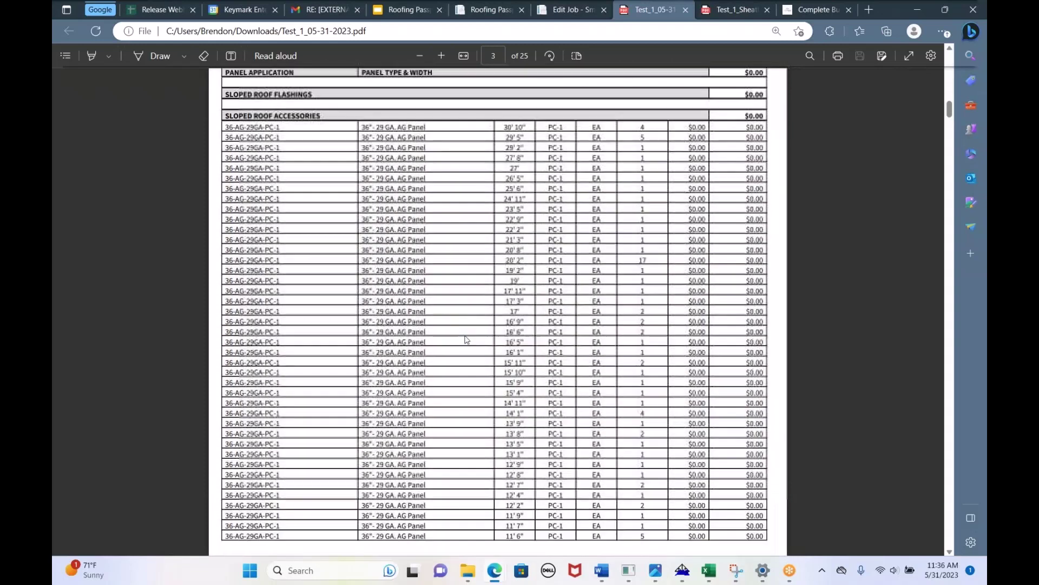
left_click_drag(504, 125, 644, 211)
left_click(609, 253)
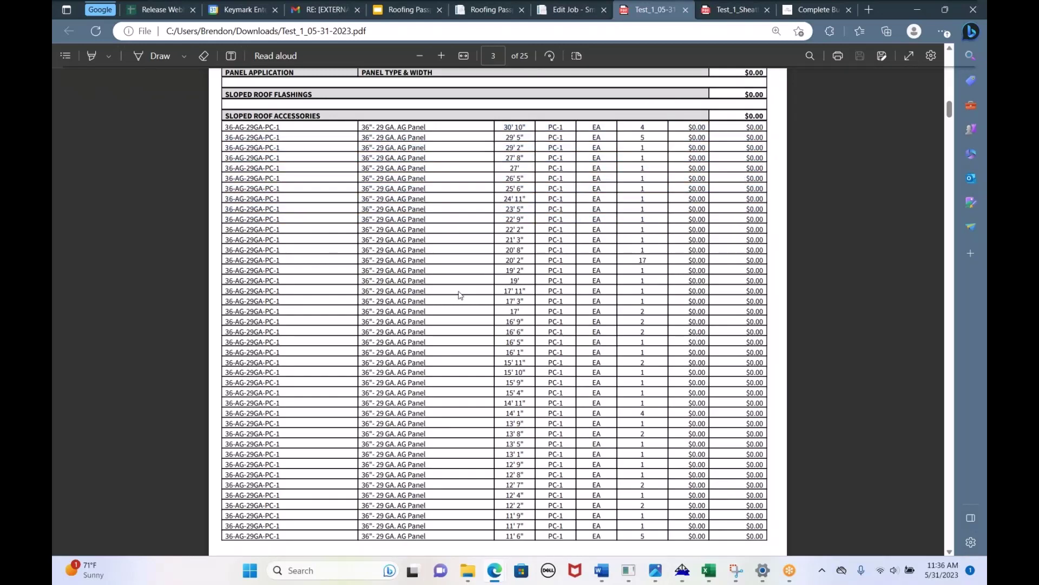
- Highlight the Roof Totals headings and Trim Totals table, then scroll on to ROOF-1's details
scroll(459, 295, "down", 20)
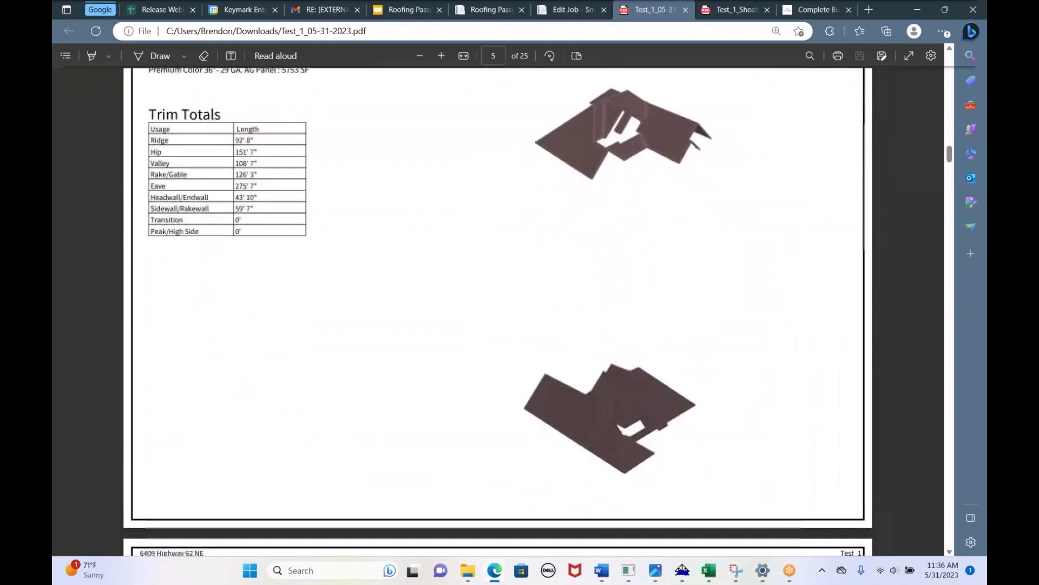
scroll(454, 280, "up", 2)
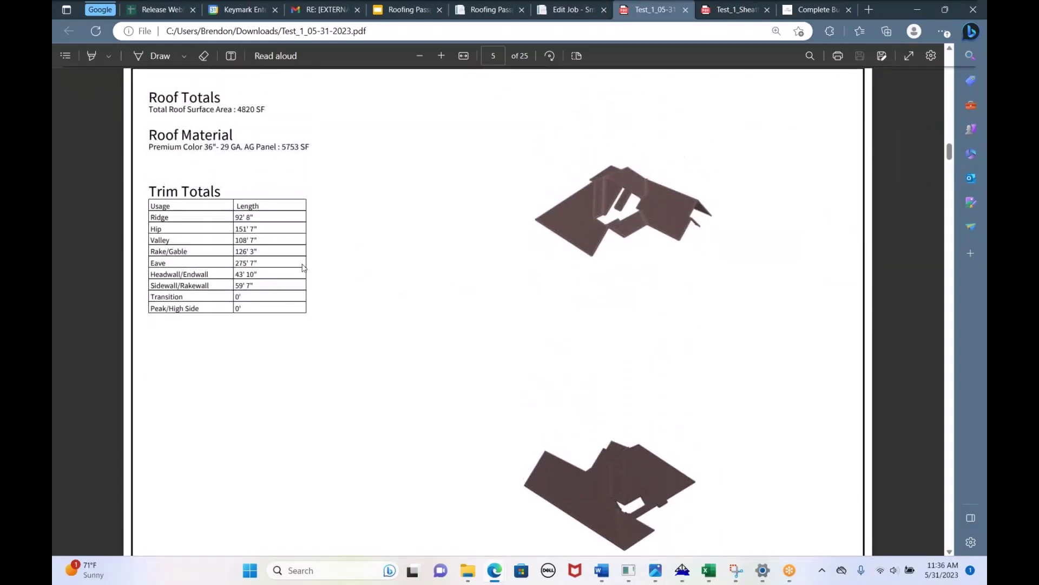
left_click_drag(155, 98, 264, 192)
left_click(265, 193)
left_click_drag(147, 188, 263, 351)
scroll(263, 351, "down", 10)
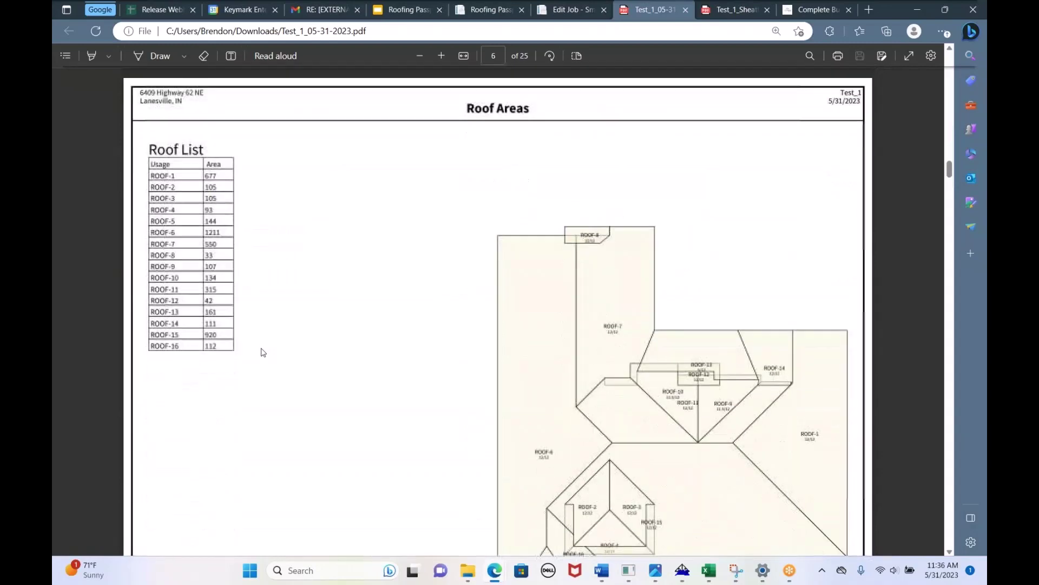
scroll(264, 353, "down", 1)
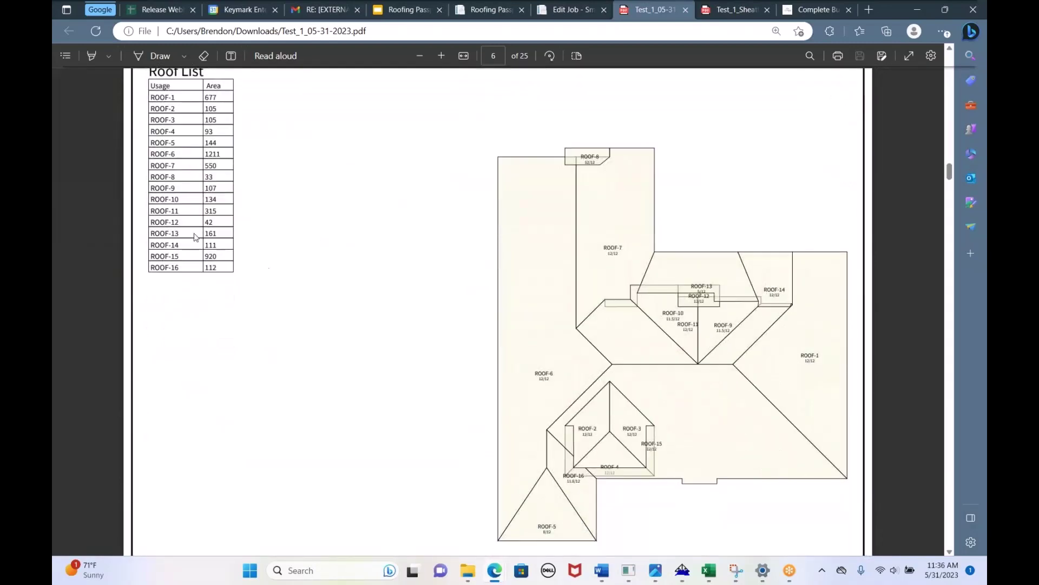
scroll(326, 399, "down", 15)
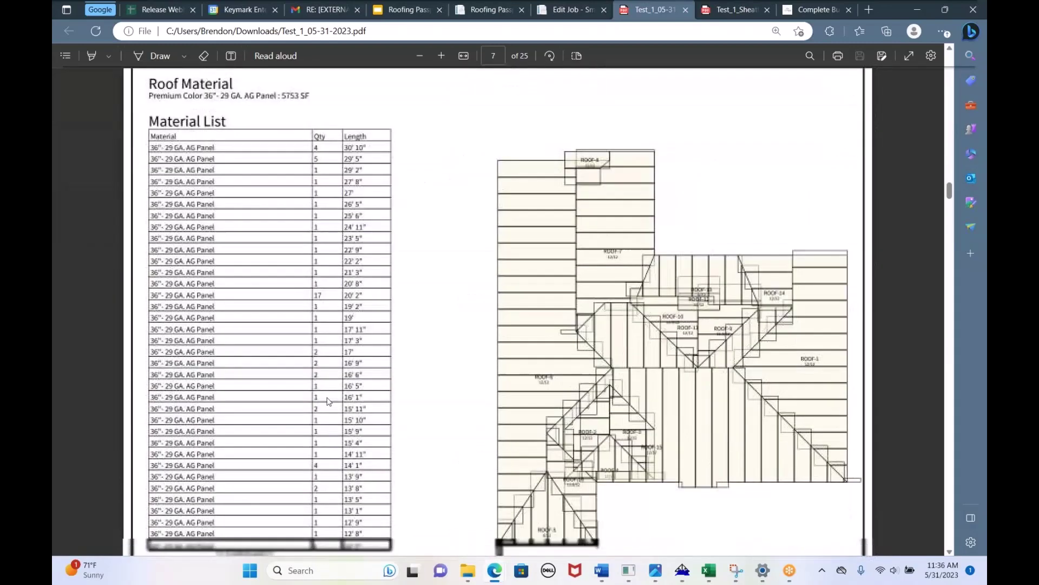
scroll(328, 400, "down", 15)
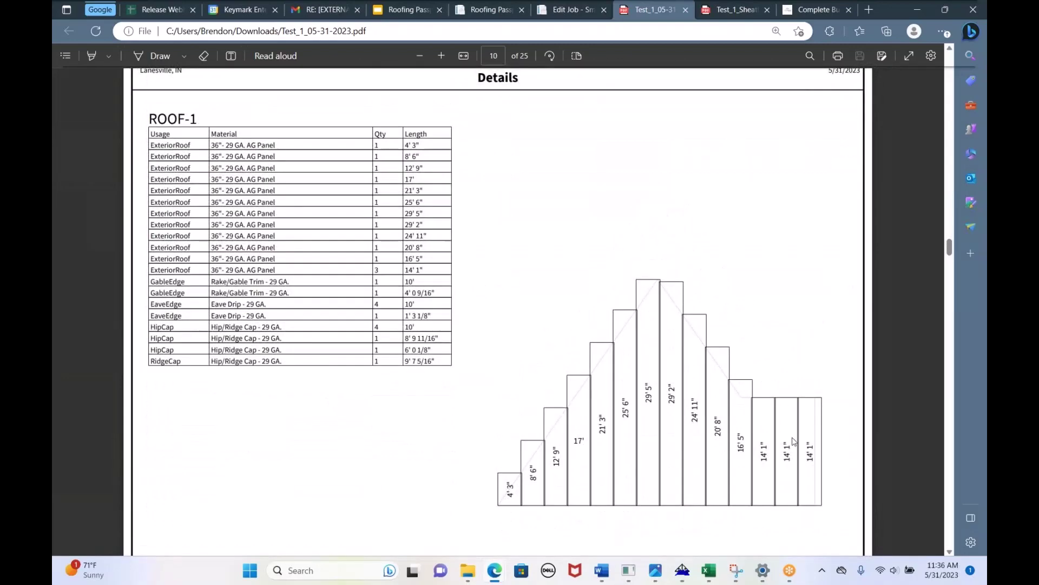
- Select the ROOF-1 and ROOF-2 Details tables in the PDF report
left_click_drag(156, 145, 357, 411)
scroll(357, 411, "down", 9)
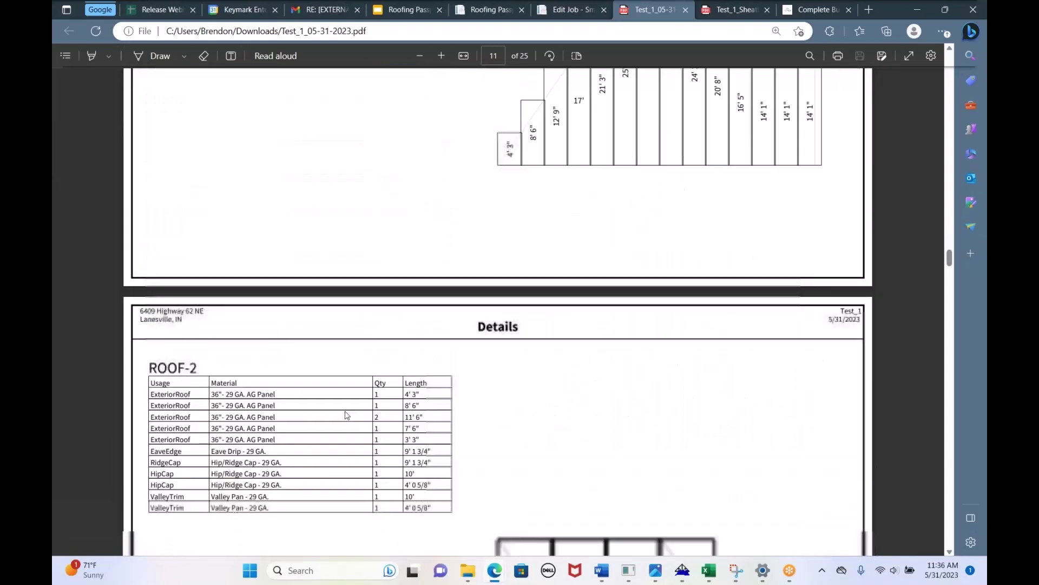
scroll(134, 190, "up", 1)
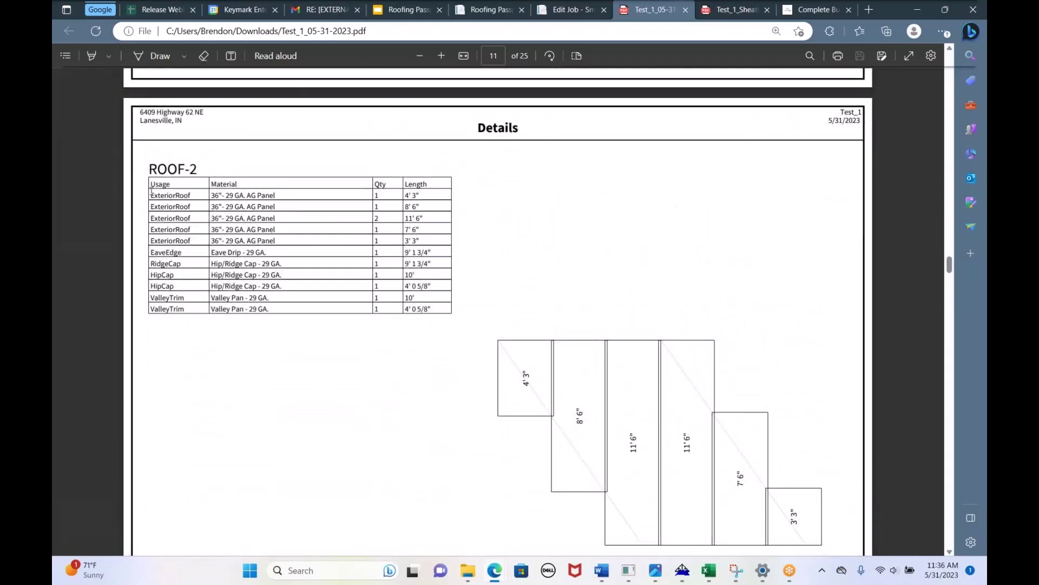
left_click_drag(152, 191, 459, 319)
- Scroll on through the remaining ROOF-3 and ROOF-4 Details pages
scroll(390, 420, "down", 4)
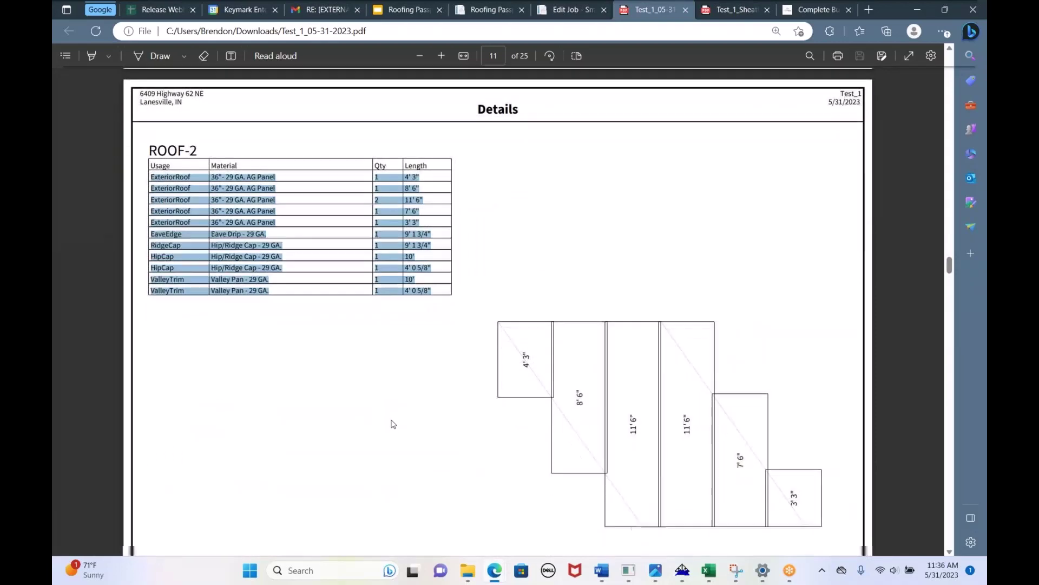
scroll(378, 391, "down", 4)
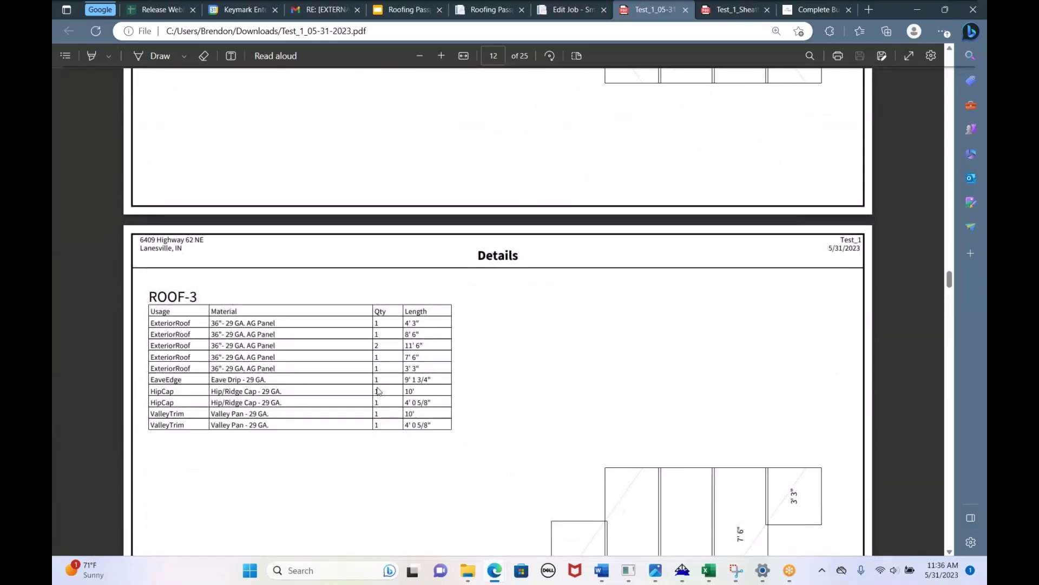
scroll(379, 391, "down", 2)
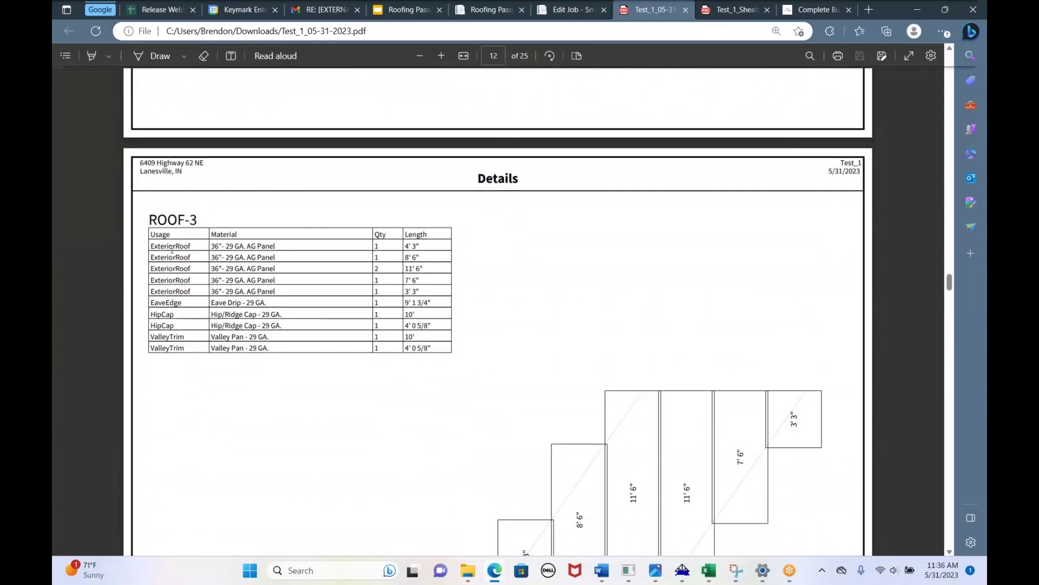
scroll(255, 374, "down", 8)
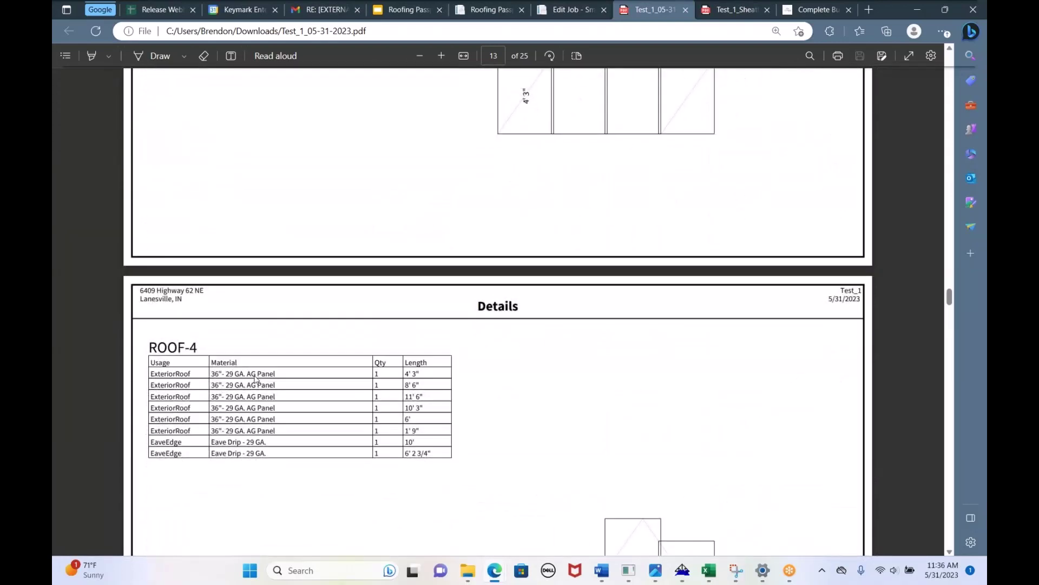
scroll(255, 374, "up", 8)
scroll(258, 369, "down", 4)
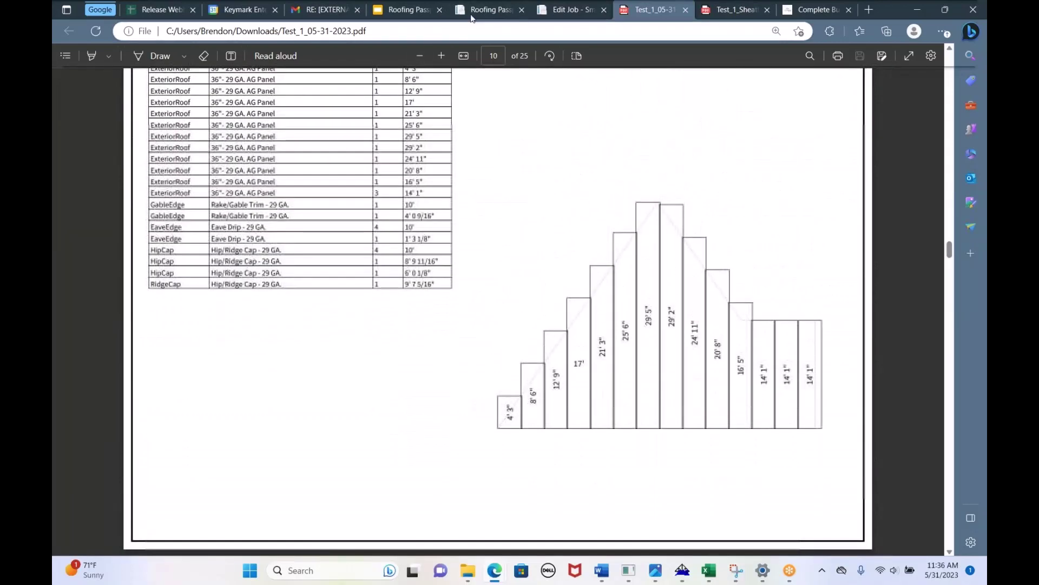
left_click(474, 10)
- Download the Test_1 job outputs from OUTPUTS with Roof Layout unchecked
left_click(576, 10)
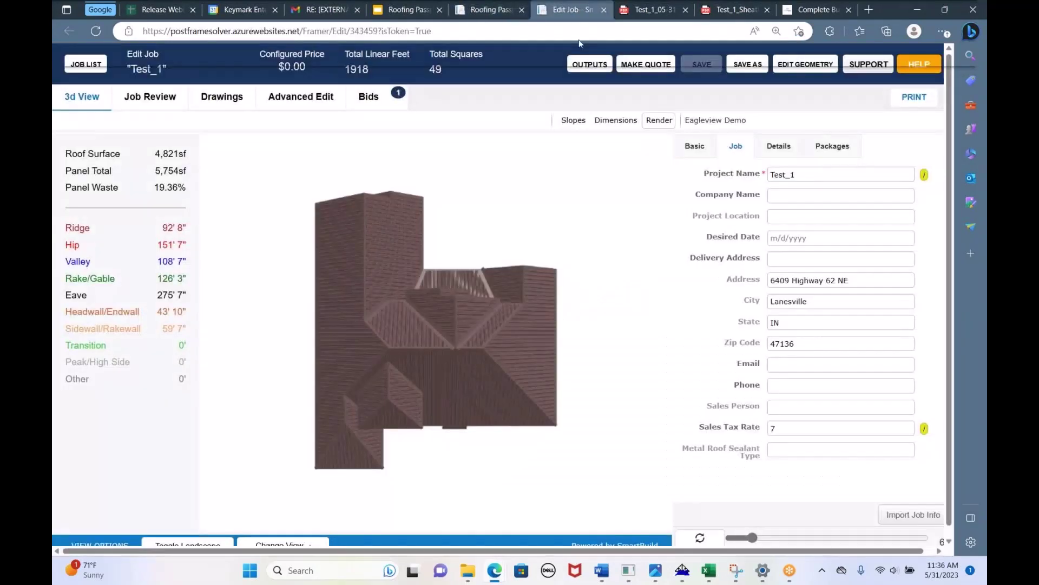
left_click(589, 64)
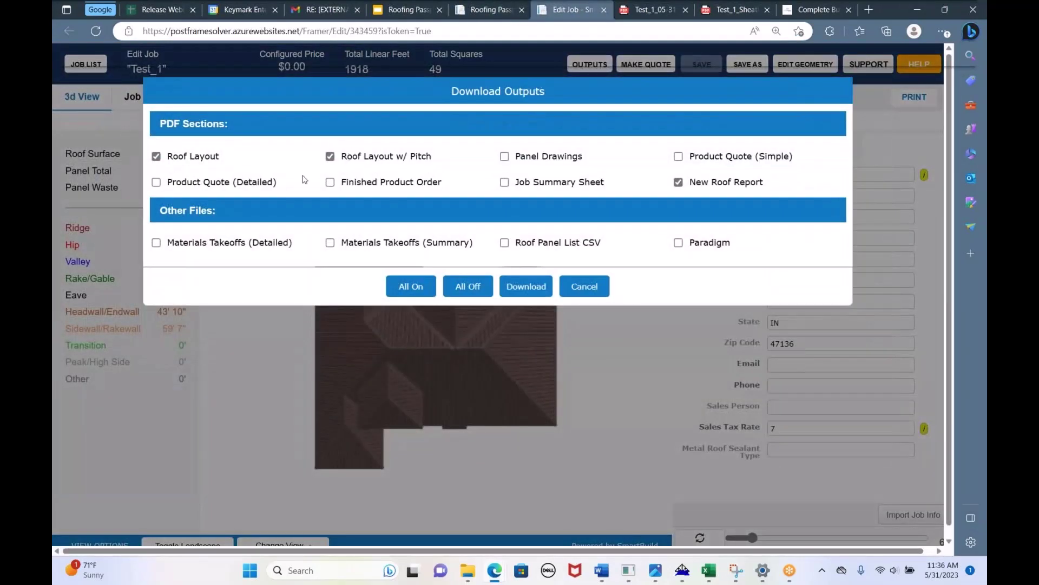
left_click(189, 158)
left_click(518, 287)
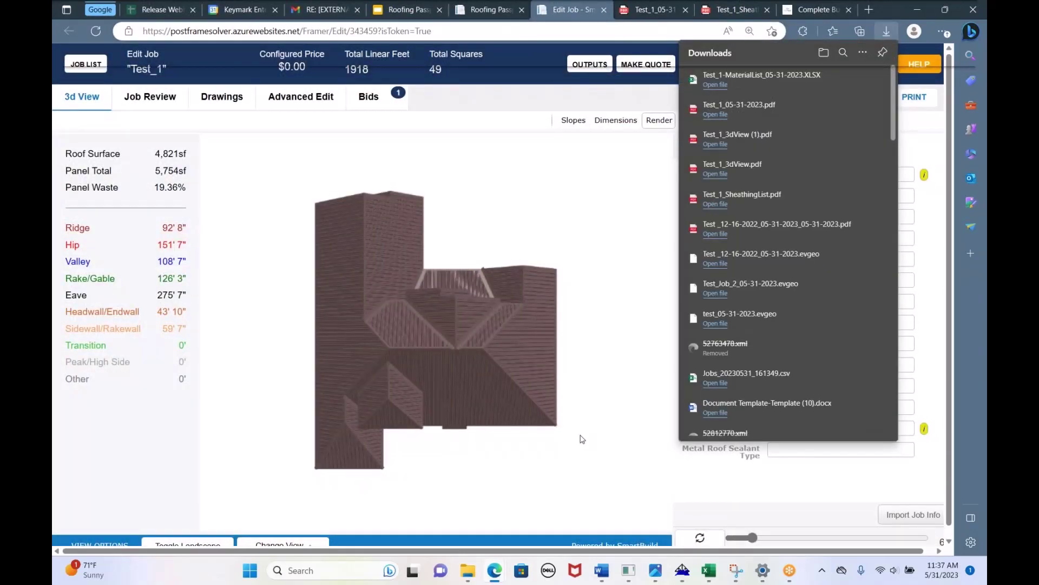
mouse_move(602, 568)
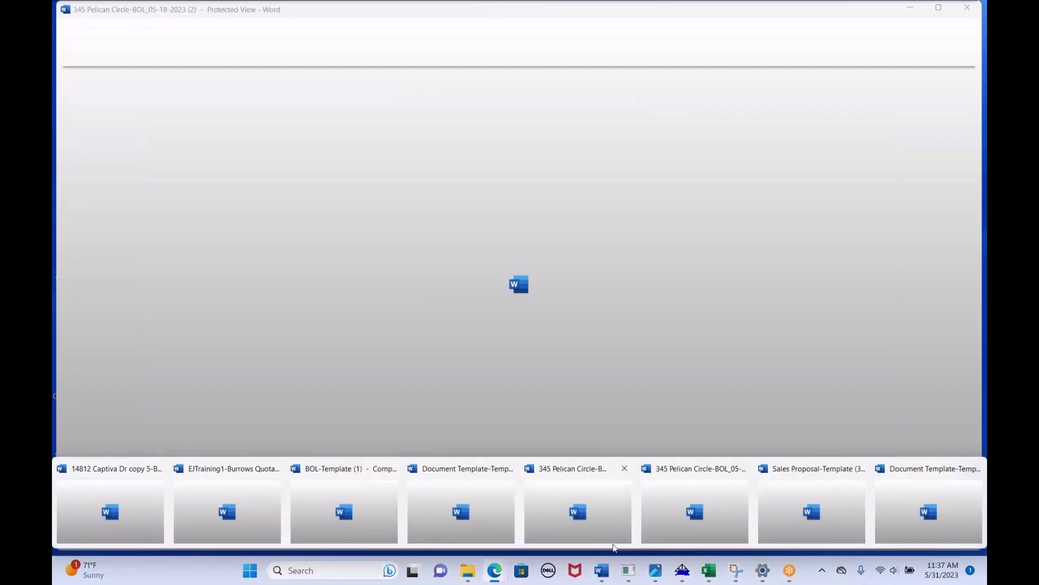
mouse_move(664, 534)
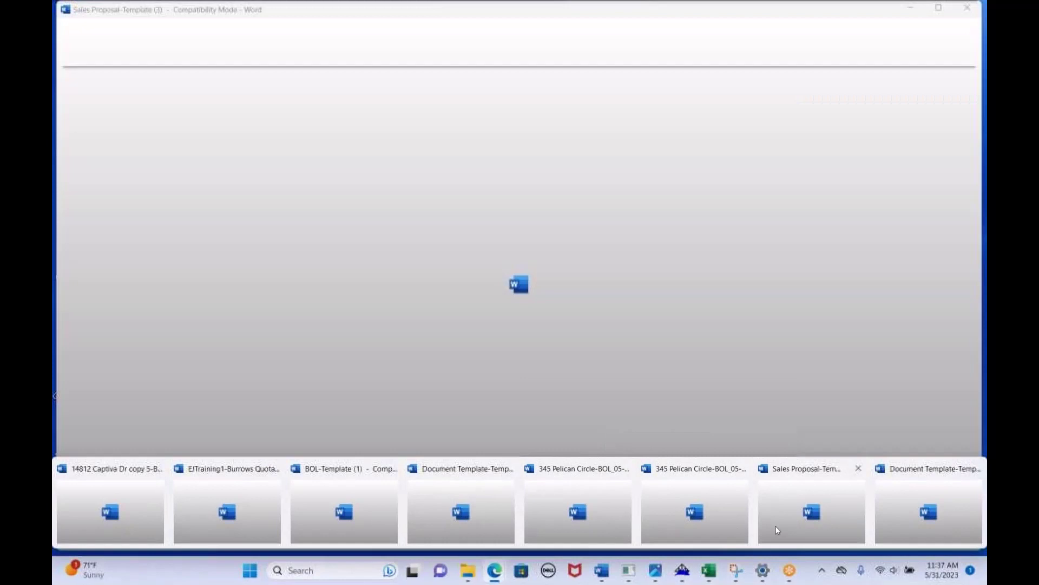
- Bring the Sales Proposal-Template forward and review its empty page header
left_click(775, 525)
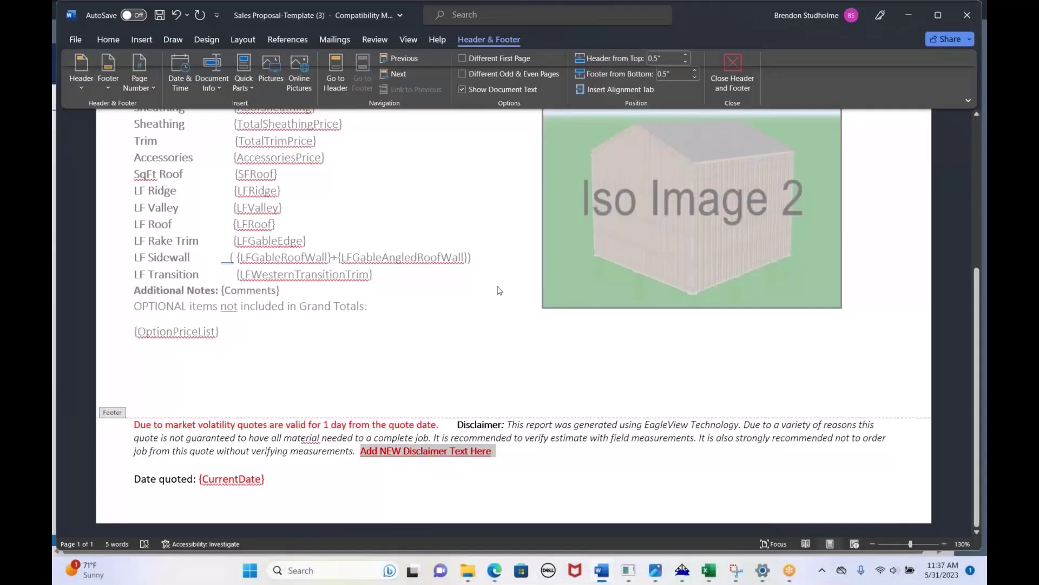
scroll(495, 292, "up", 5)
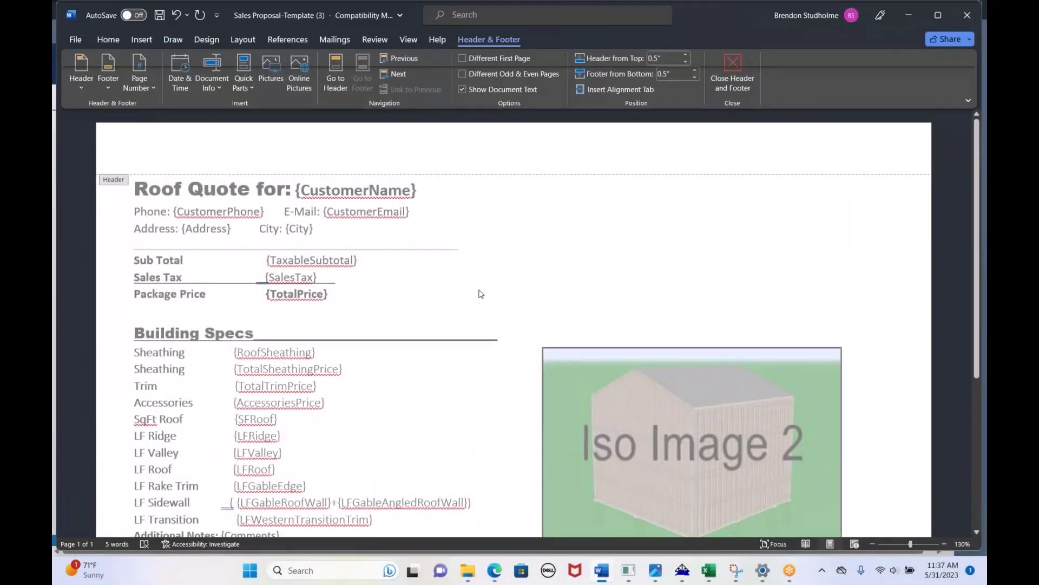
left_click(453, 144)
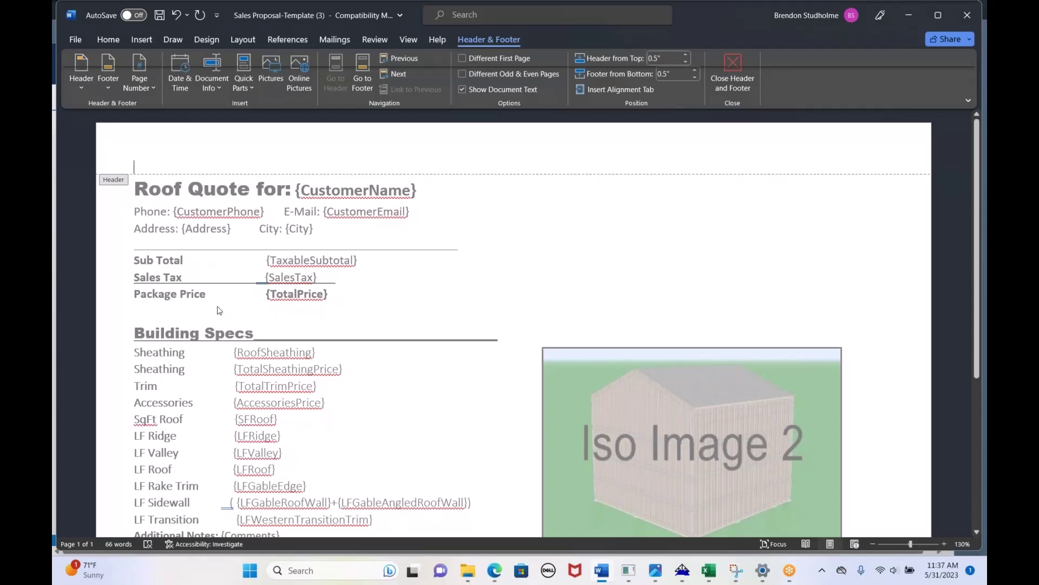
scroll(275, 299, "down", 3)
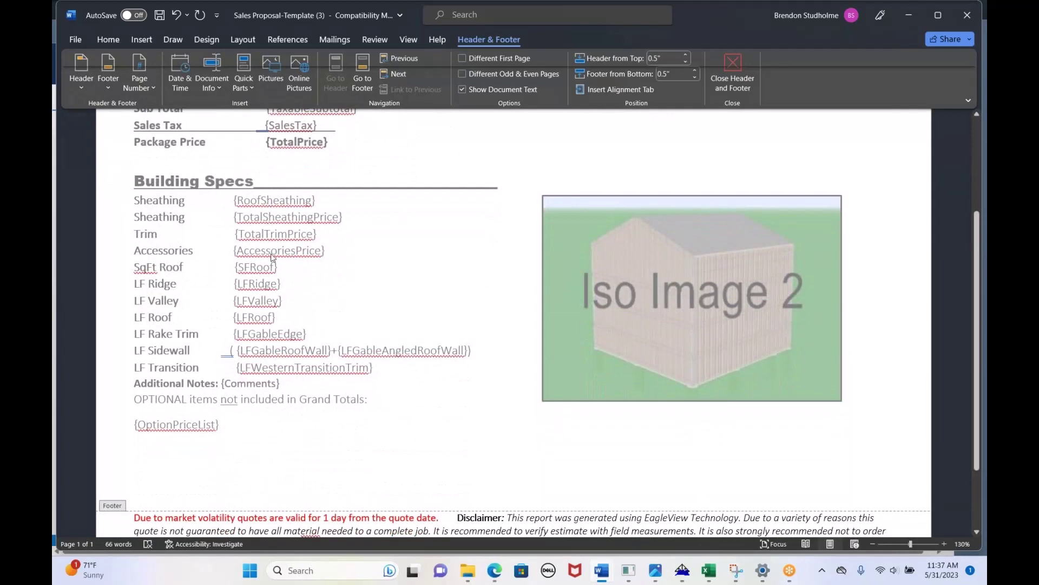
scroll(274, 329, "down", 2)
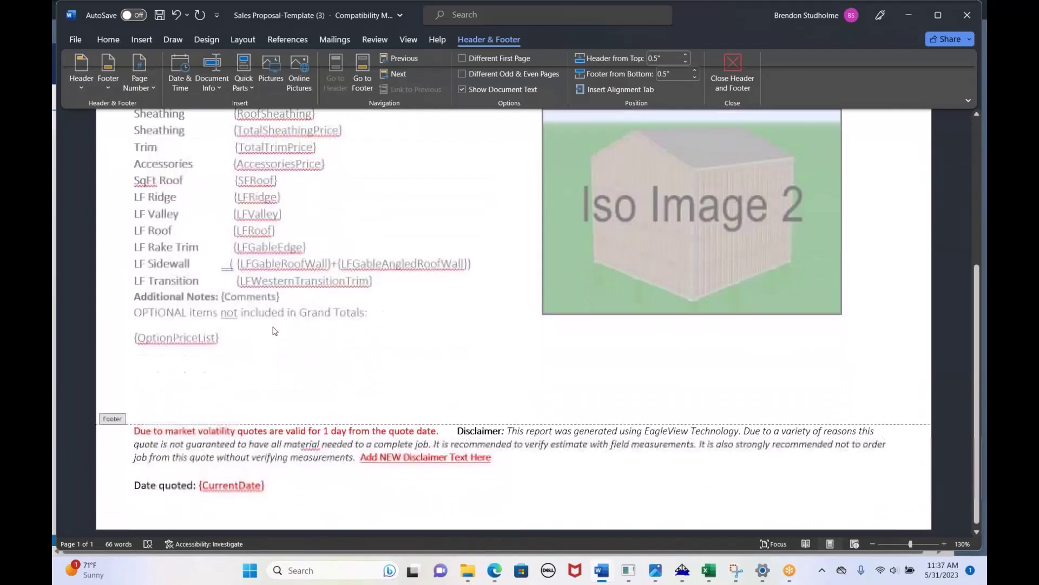
scroll(275, 327, "up", 3)
scroll(276, 327, "up", 3)
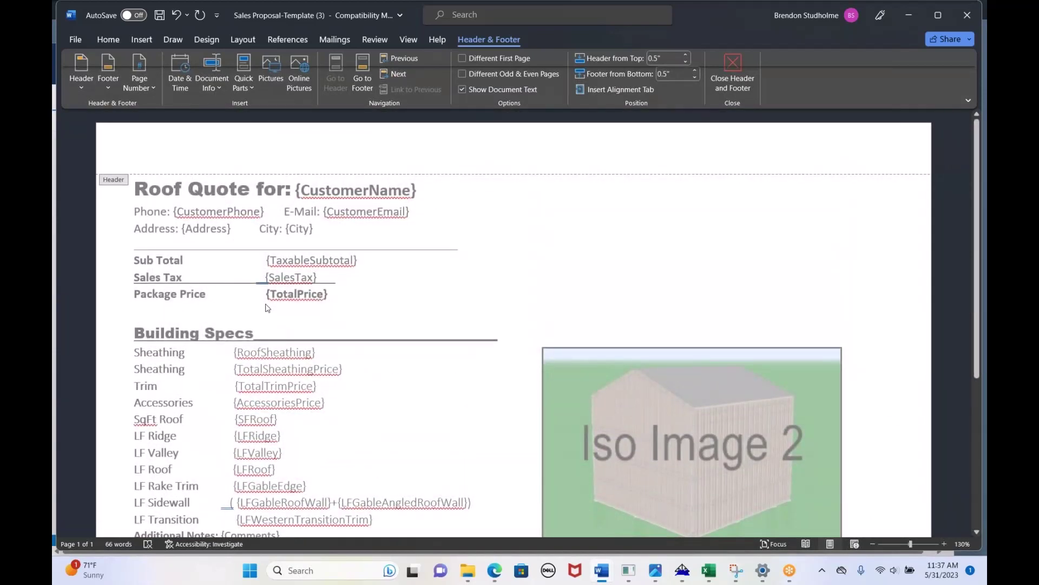
scroll(629, 225, "down", 2)
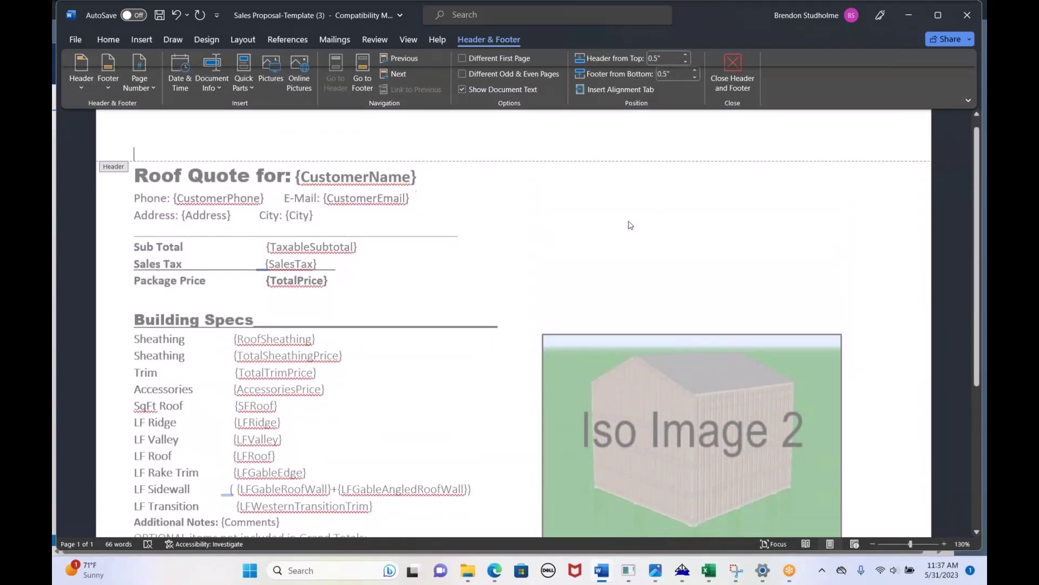
scroll(364, 211, "up", 1)
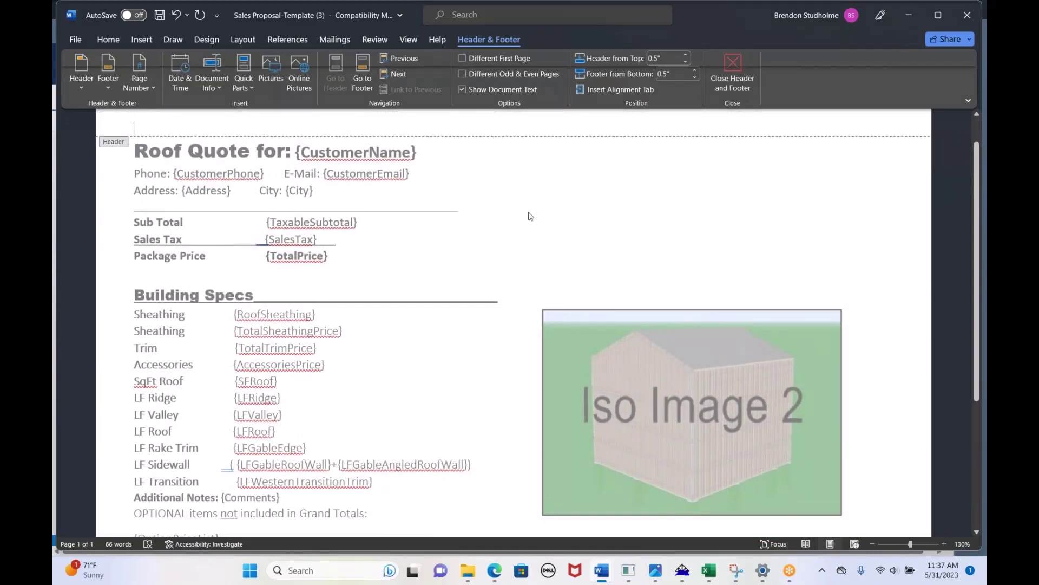
double_click(416, 156)
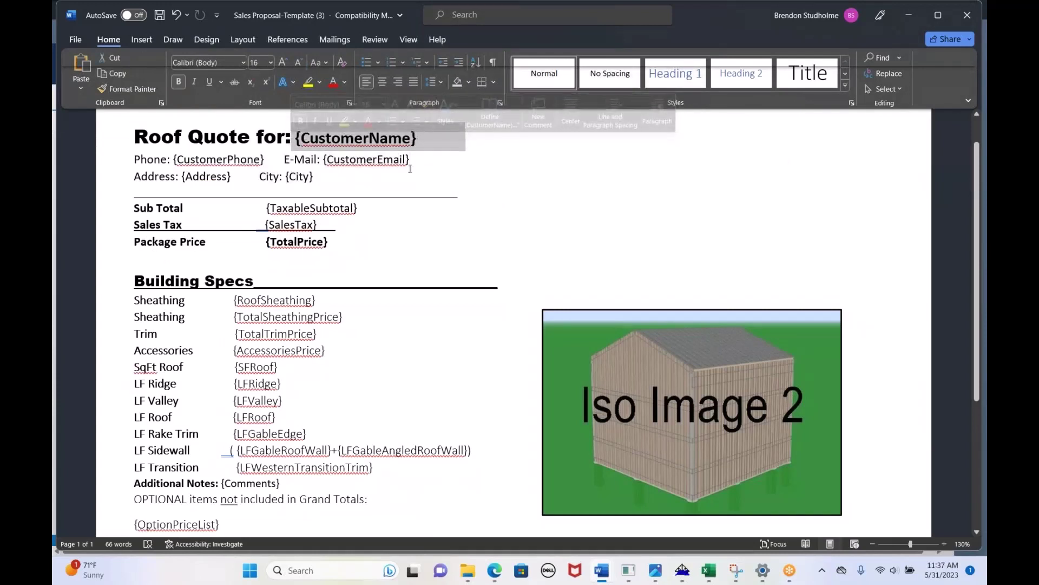
- Inspect the {CustomerEmail}, {TotalPrice}, Sales Tax and Sheathing fields, then minimize Word
left_click_drag(410, 159, 324, 159)
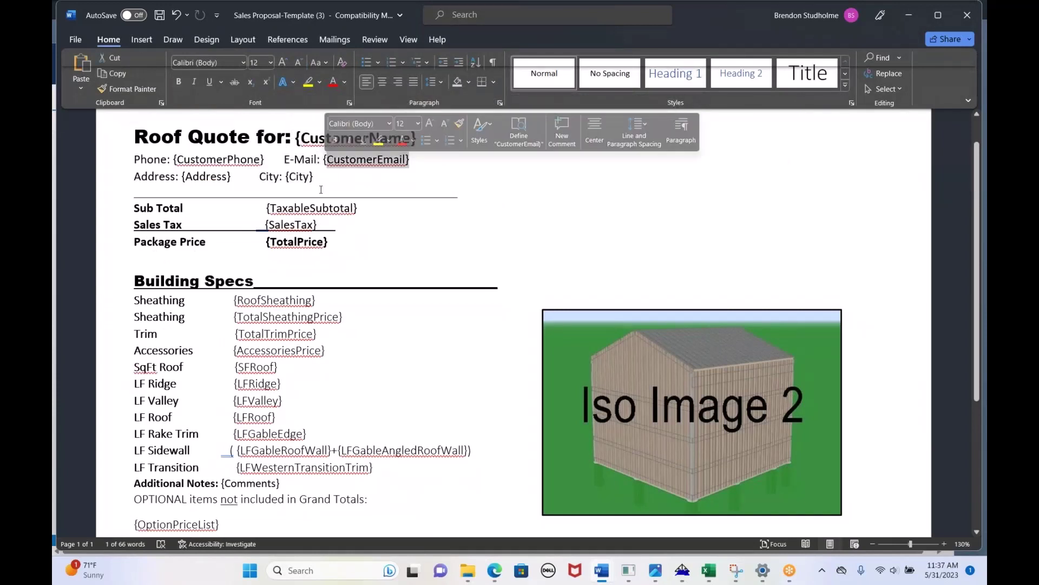
left_click_drag(330, 242, 180, 242)
key("Down")
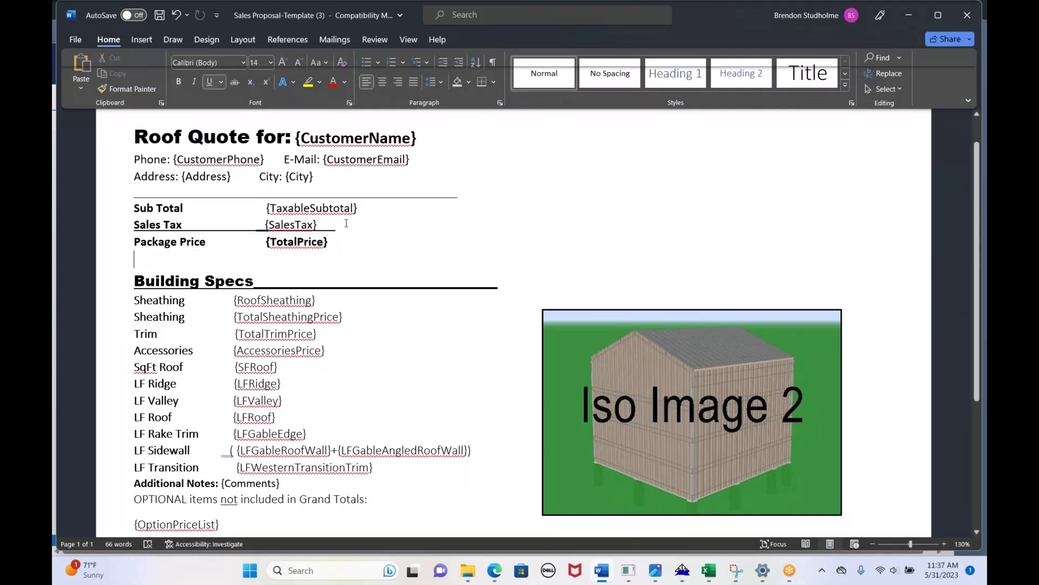
triple_click(298, 224)
left_click(323, 307)
left_click_drag(348, 320, 136, 301)
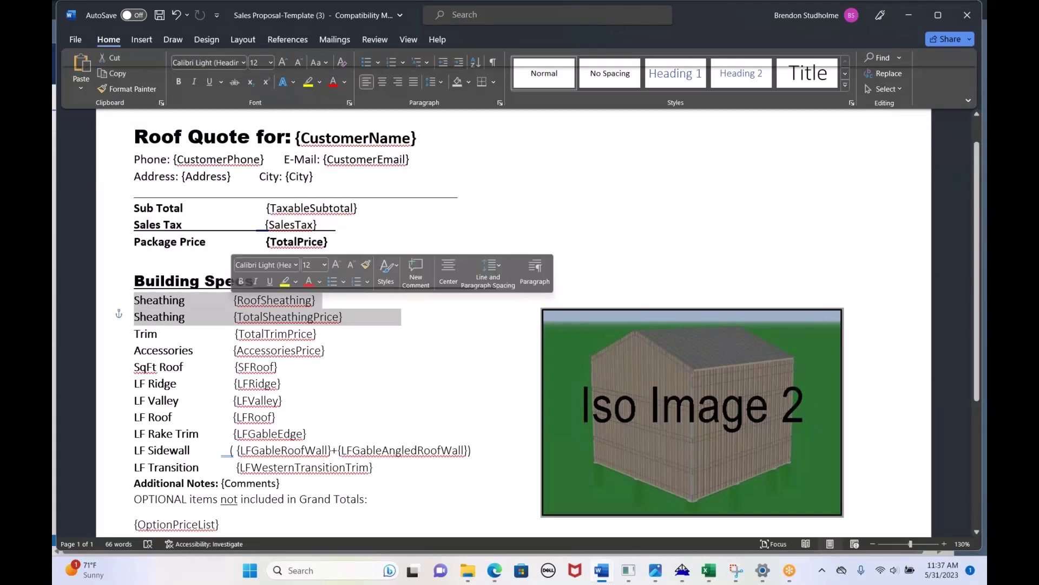
scroll(710, 345, "down", 2)
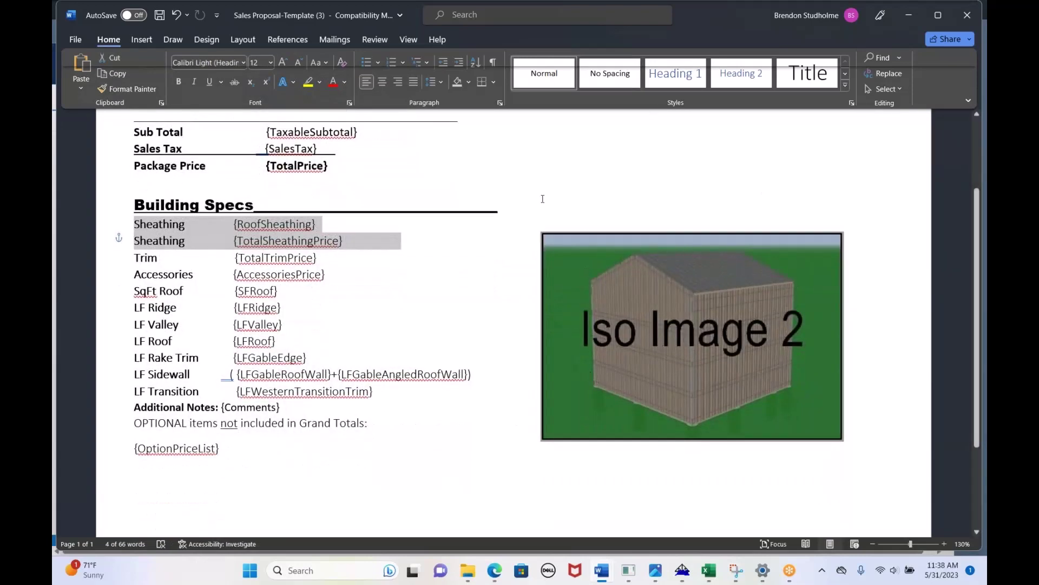
scroll(543, 197, "up", 3)
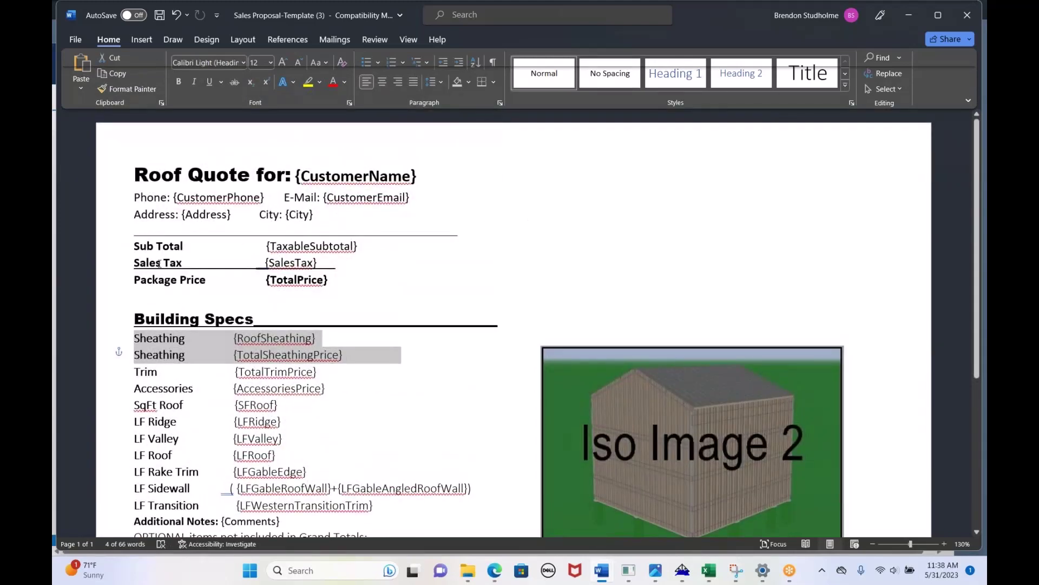
left_click_drag(693, 25, 770, 117)
left_click(828, 95)
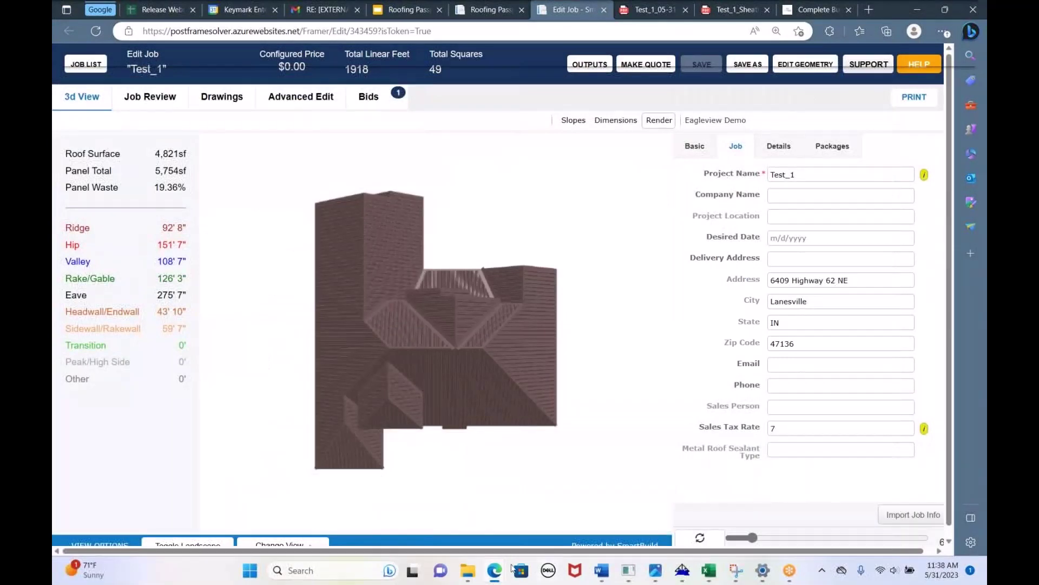
- Open Test_1-MaterialList_05-31-2023 from Downloads and maximize it, hiding the Boss Striations workbook
mouse_move(468, 571)
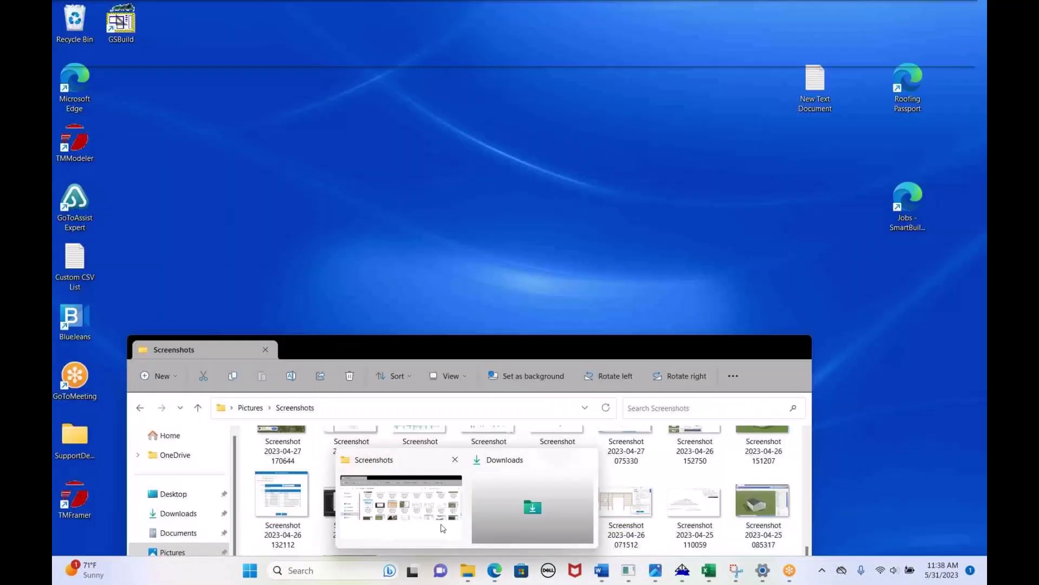
left_click(437, 525)
left_click_drag(365, 343, 371, 183)
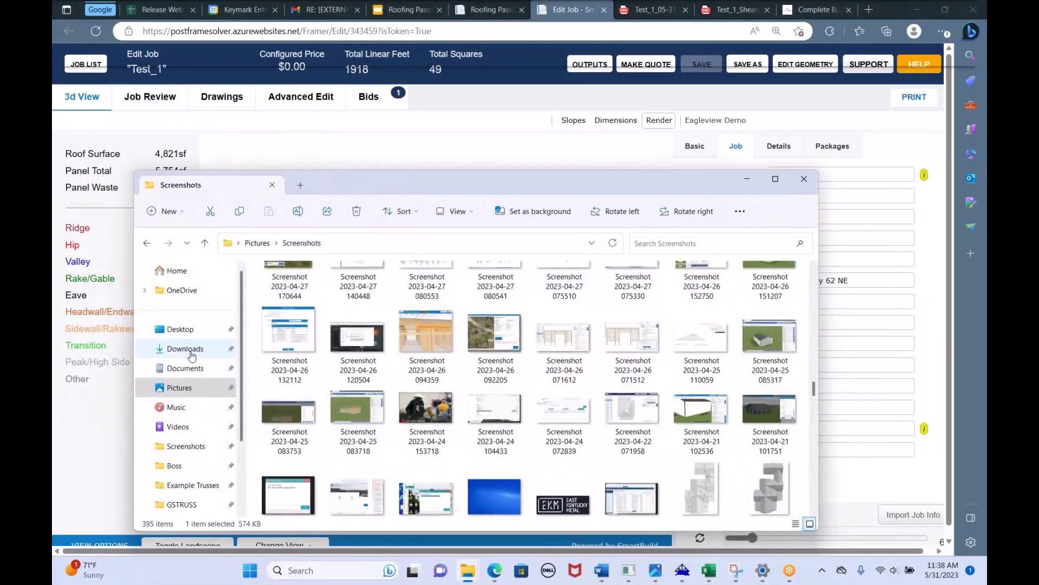
left_click(185, 350)
double_click(307, 304)
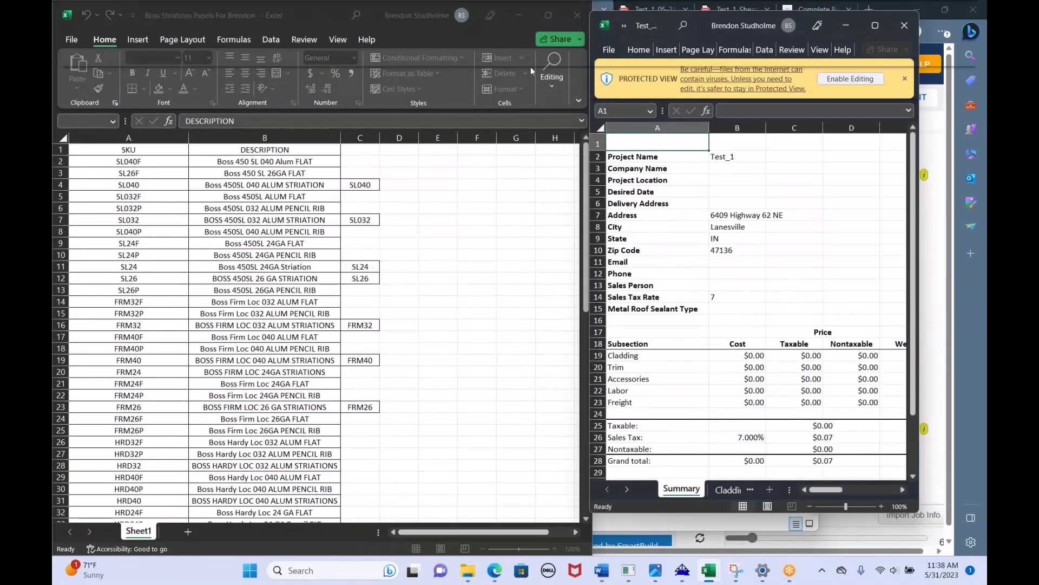
left_click(528, 15)
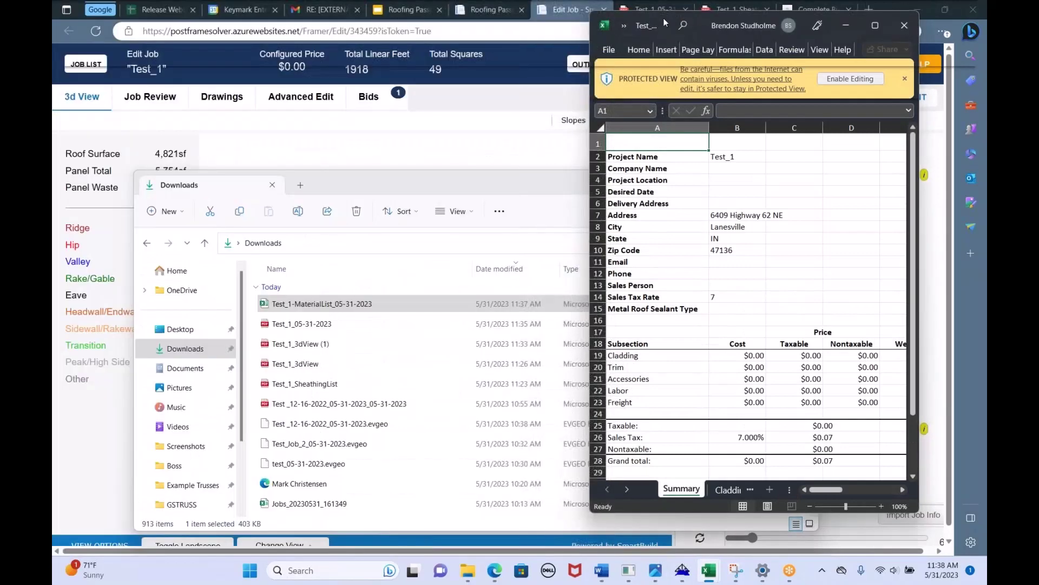
left_click_drag(641, 21, 536, 2)
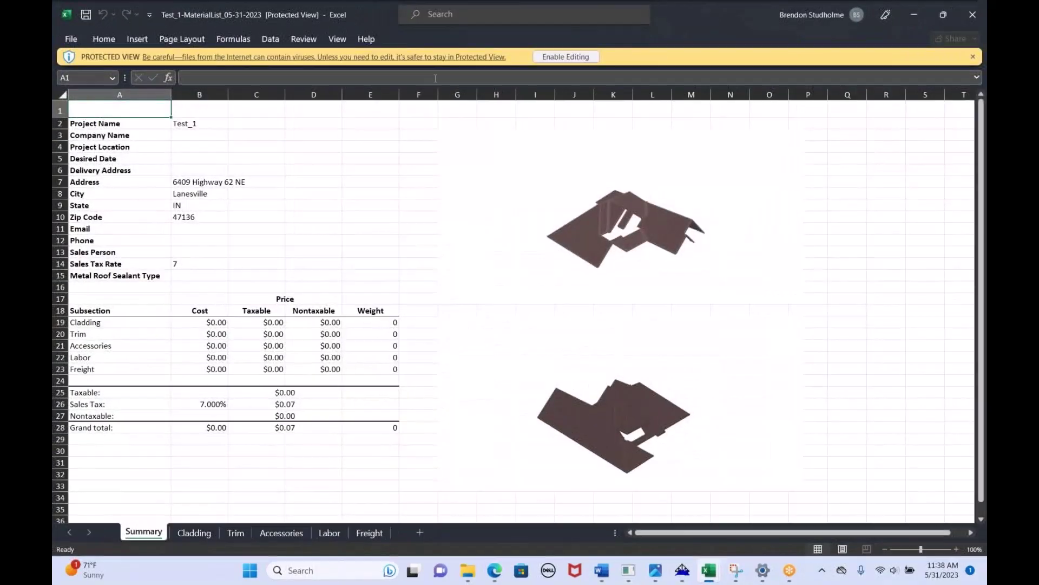
- Enable editing and select the Summary field labels A2:A15 and costs B19:B23
left_click(560, 60)
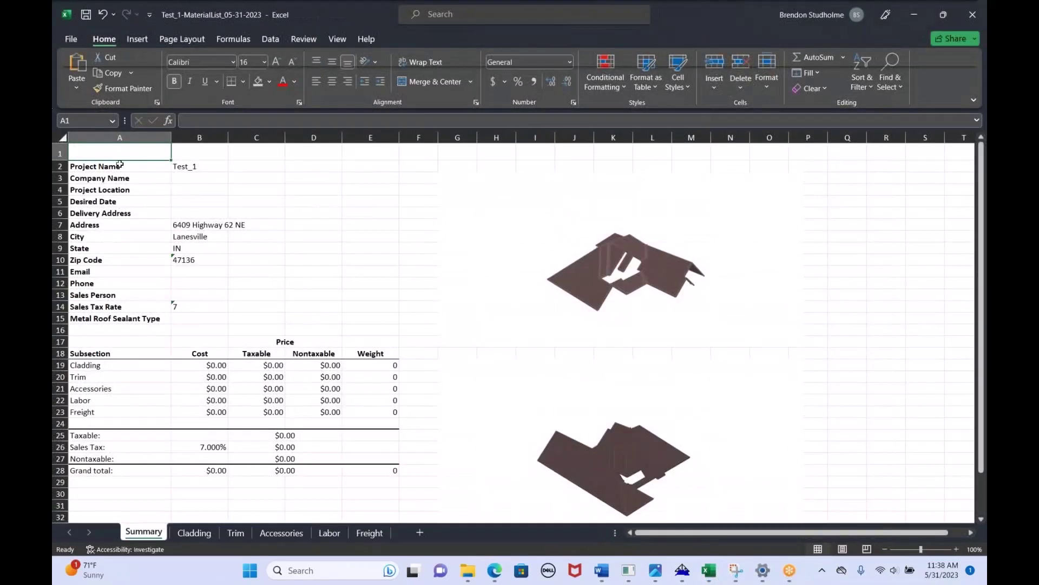
left_click_drag(120, 164, 162, 323)
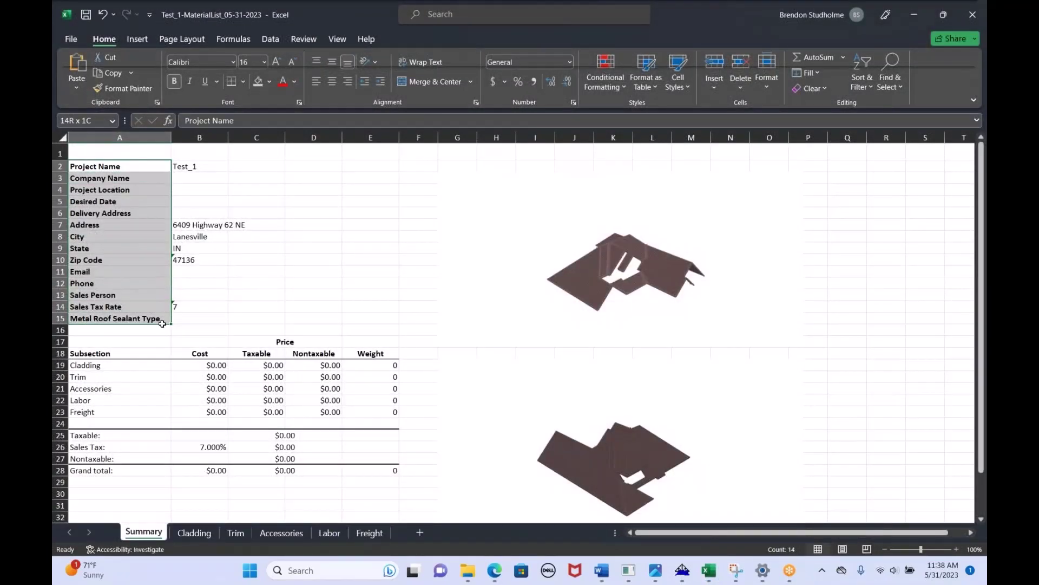
left_click_drag(187, 367, 184, 469)
- Select the Qty and Length columns on the Cladding and Trim sheets, then view Accessories
left_click(185, 535)
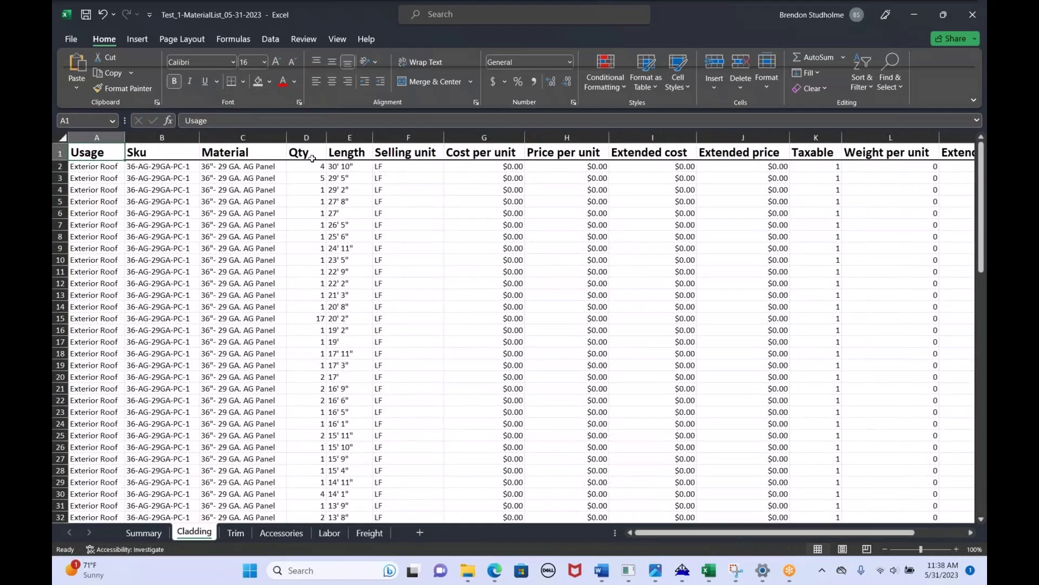
left_click(306, 136)
left_click(349, 137)
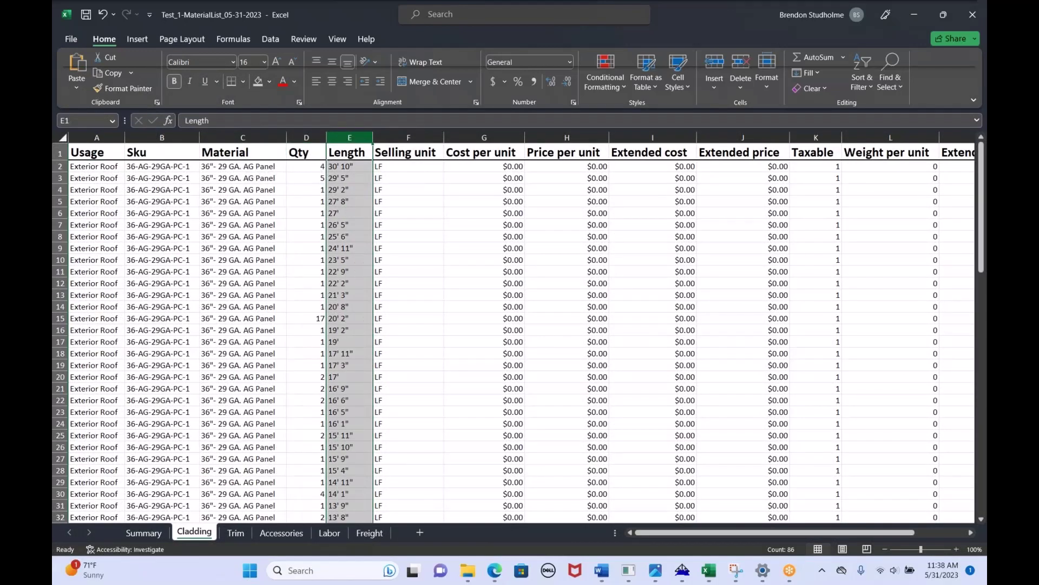
left_click(235, 533)
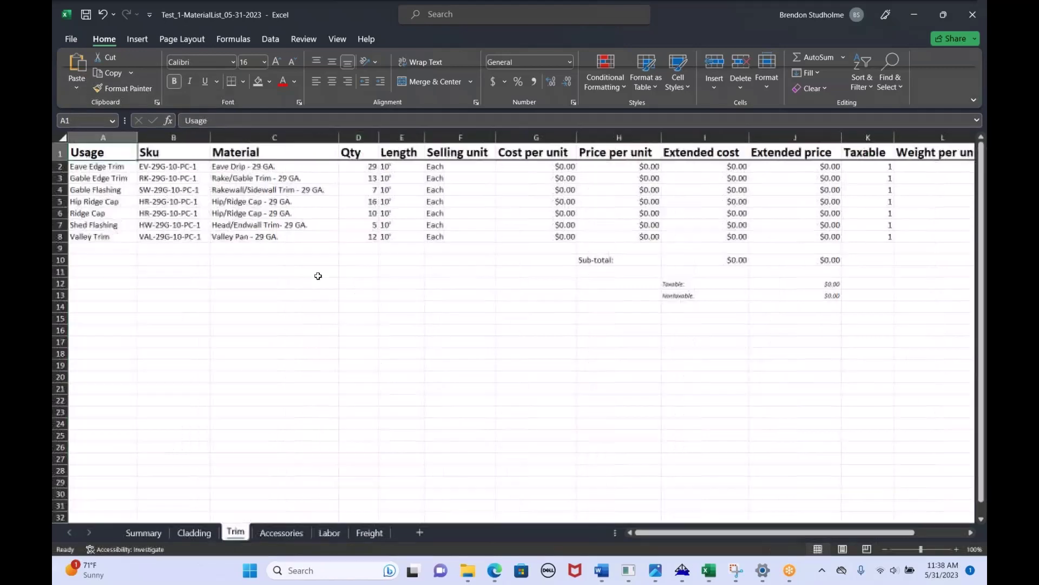
left_click(358, 137)
left_click(402, 137)
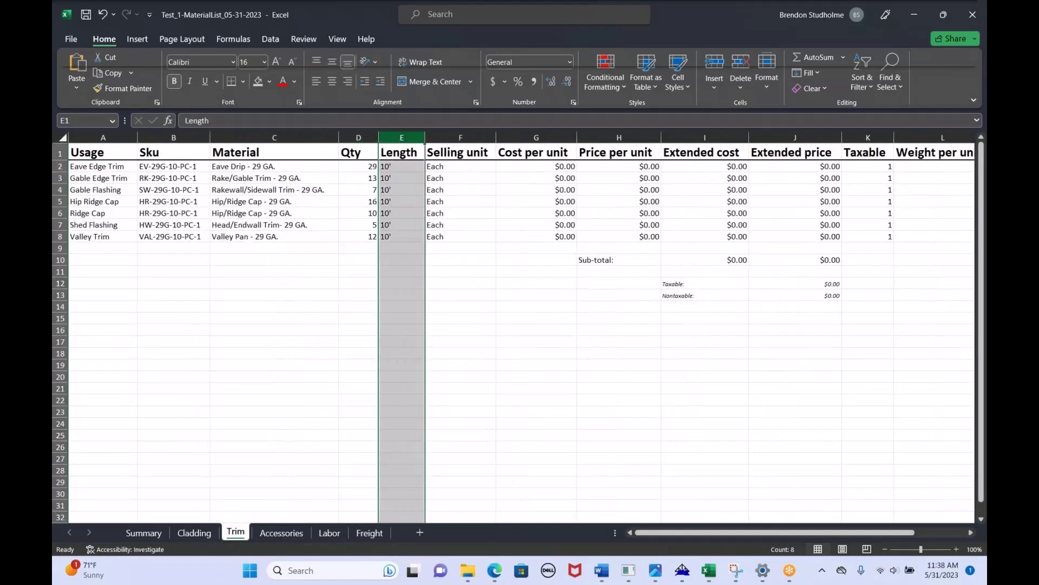
left_click(279, 533)
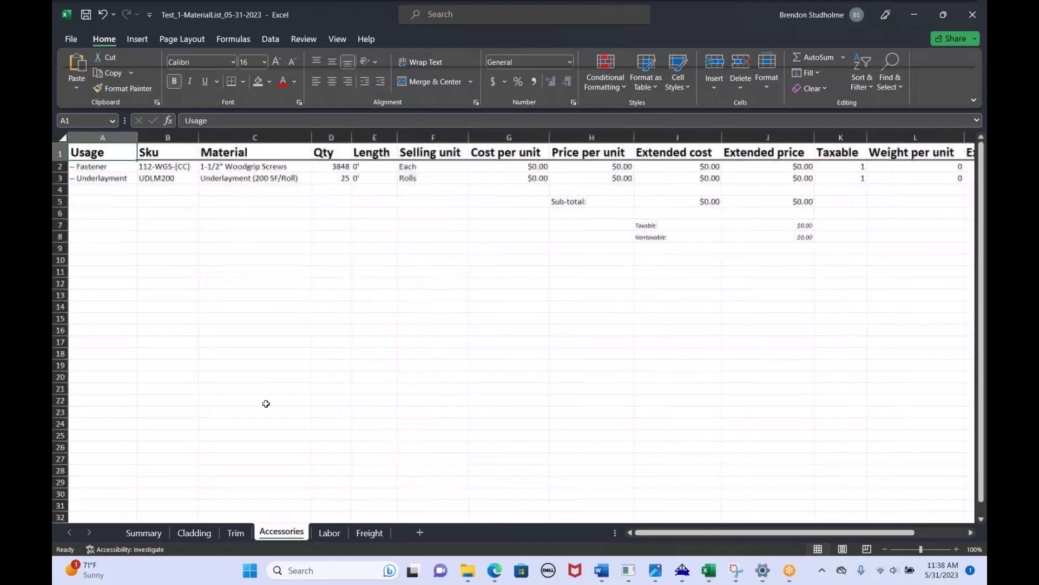
- Flip between the Cladding, Trim and Accessories sheets, ending on Cladding, and move Excel aside
left_click(234, 533)
left_click(194, 532)
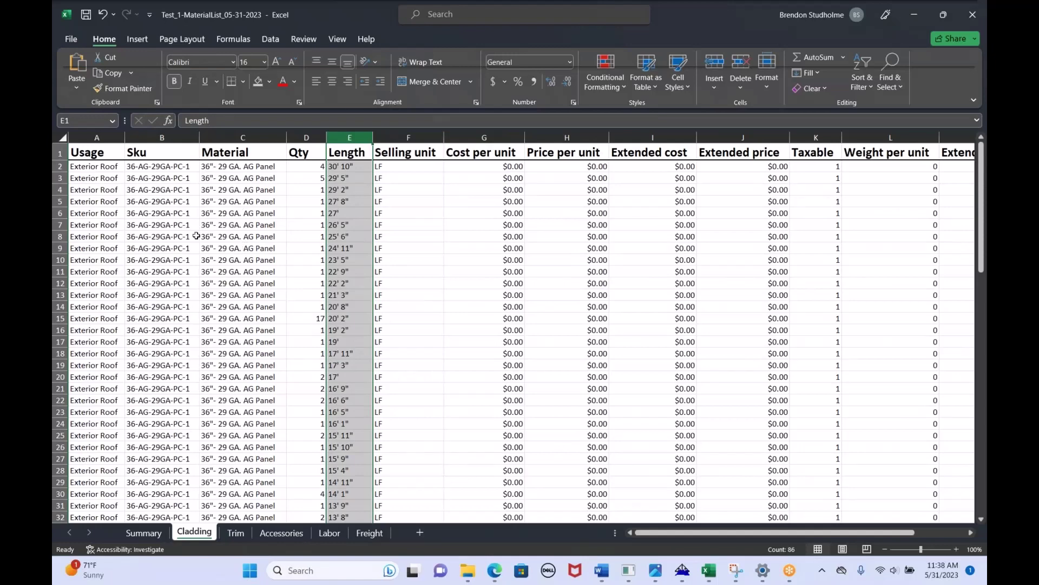
scroll(196, 237, "down", 4)
scroll(196, 237, "up", 4)
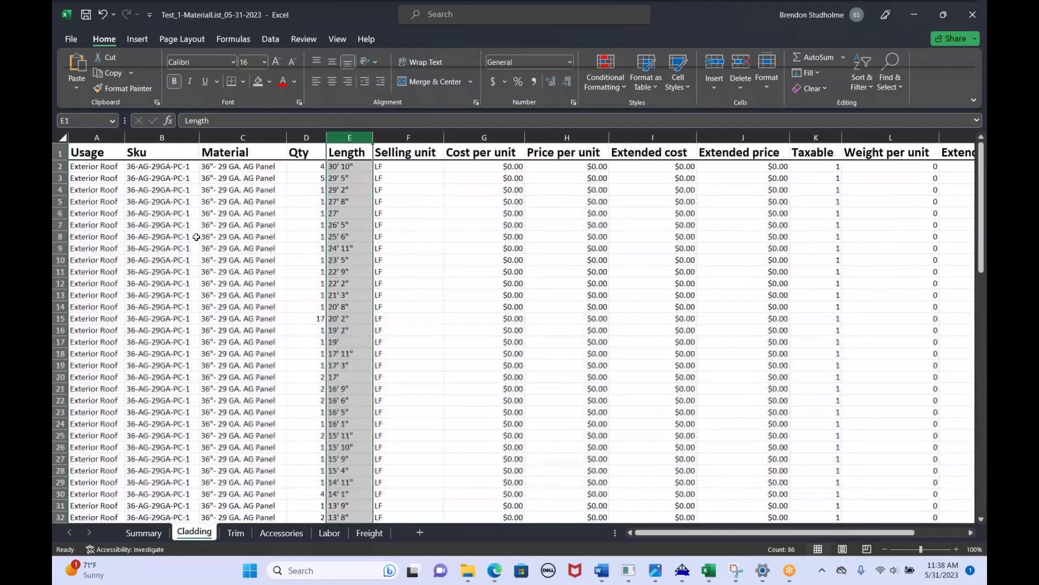
left_click(227, 536)
left_click(261, 533)
left_click(219, 533)
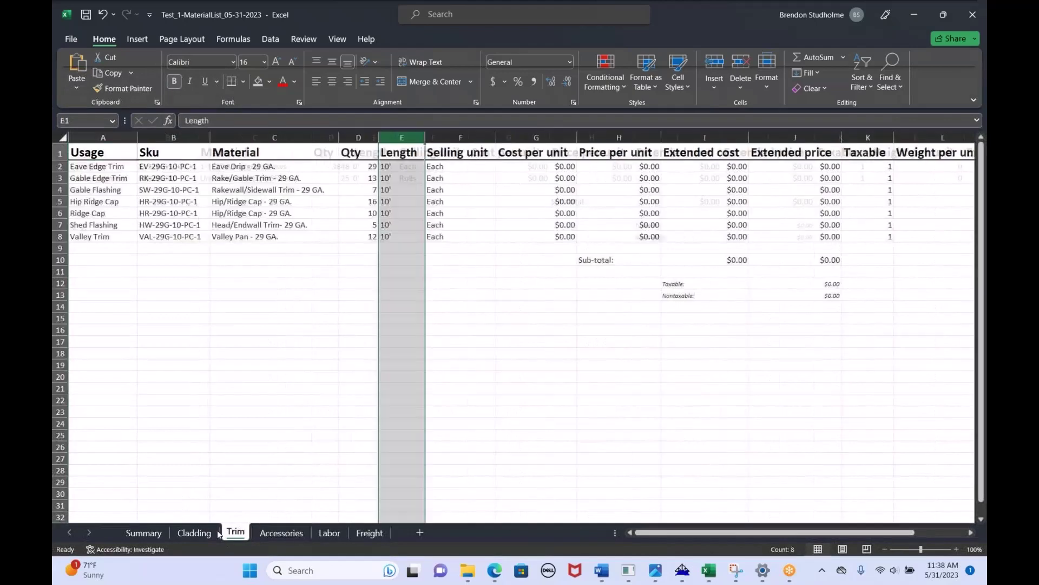
left_click(215, 533)
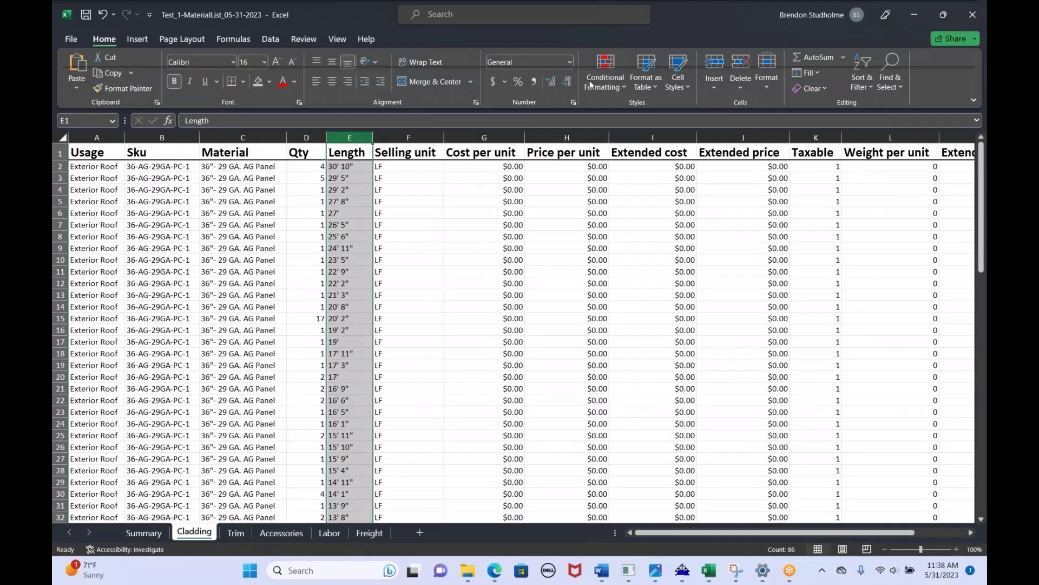
left_click_drag(664, 29, 725, 184)
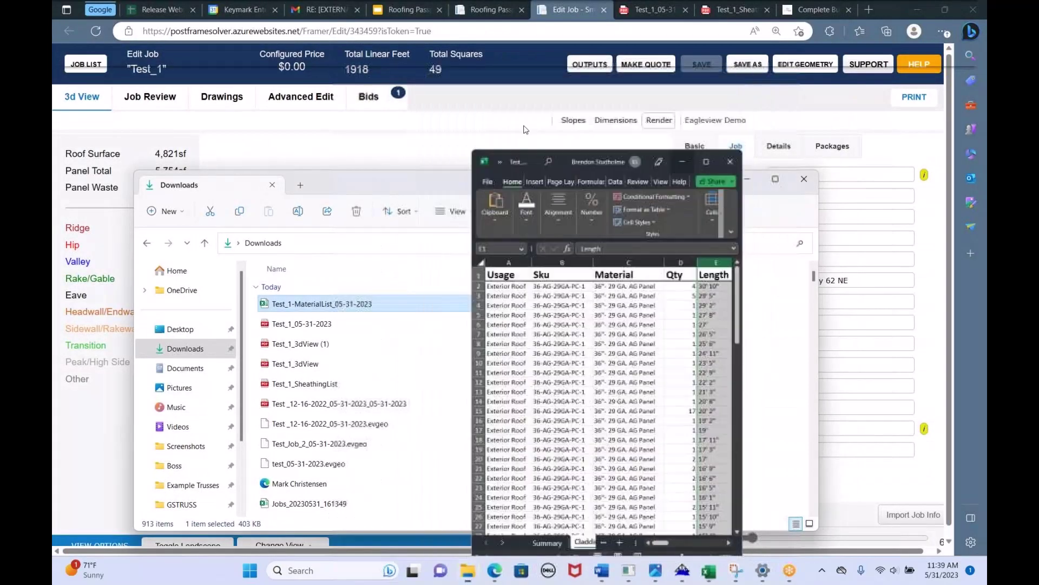
- Rotate the Test_1 roof to an oblique view and check the Roof System list, keeping Ag Panel
left_click(535, 178)
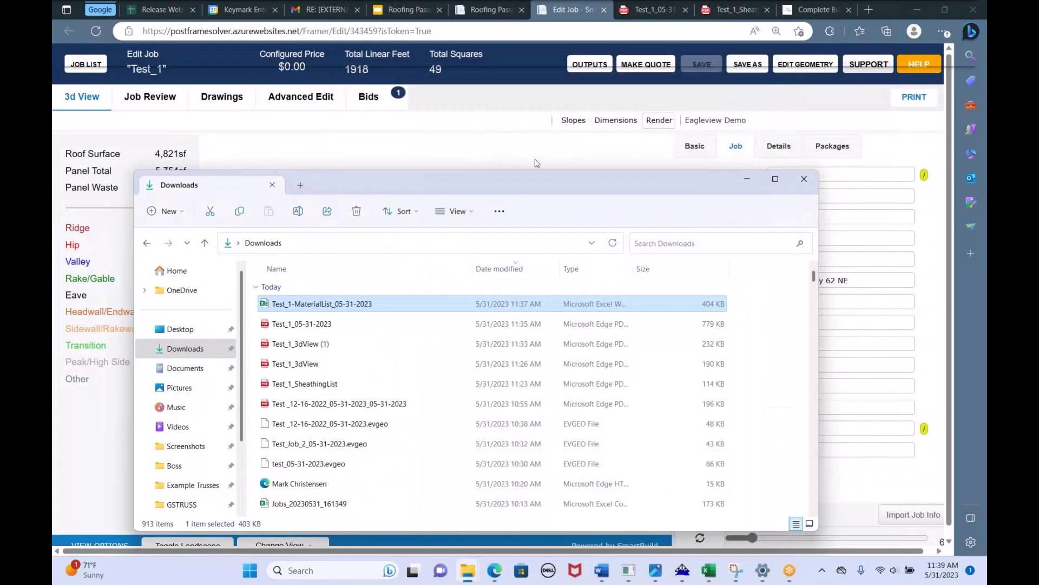
left_click(743, 182)
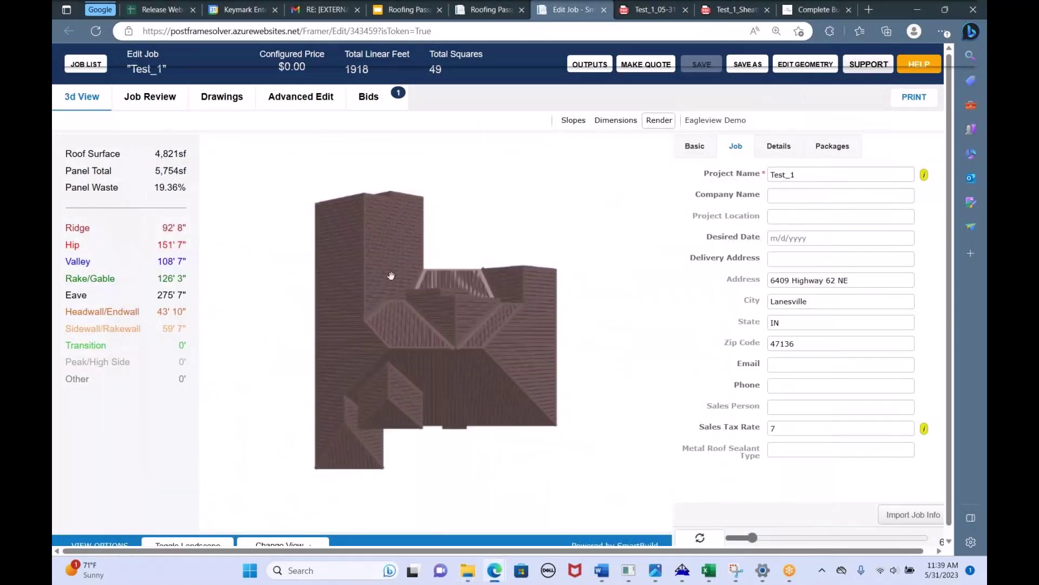
left_click_drag(518, 470, 305, 429)
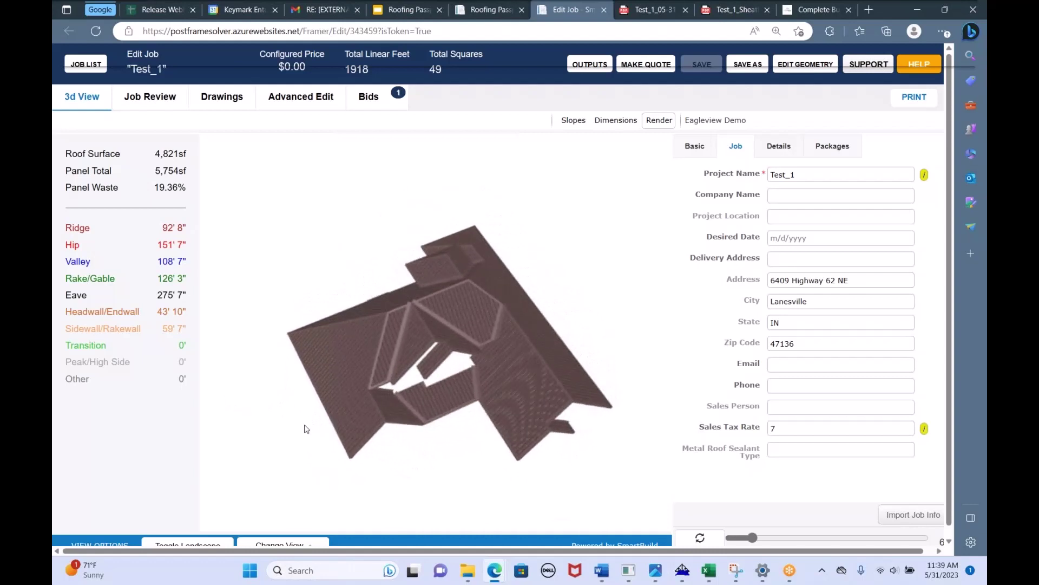
scroll(306, 381, "up", 4)
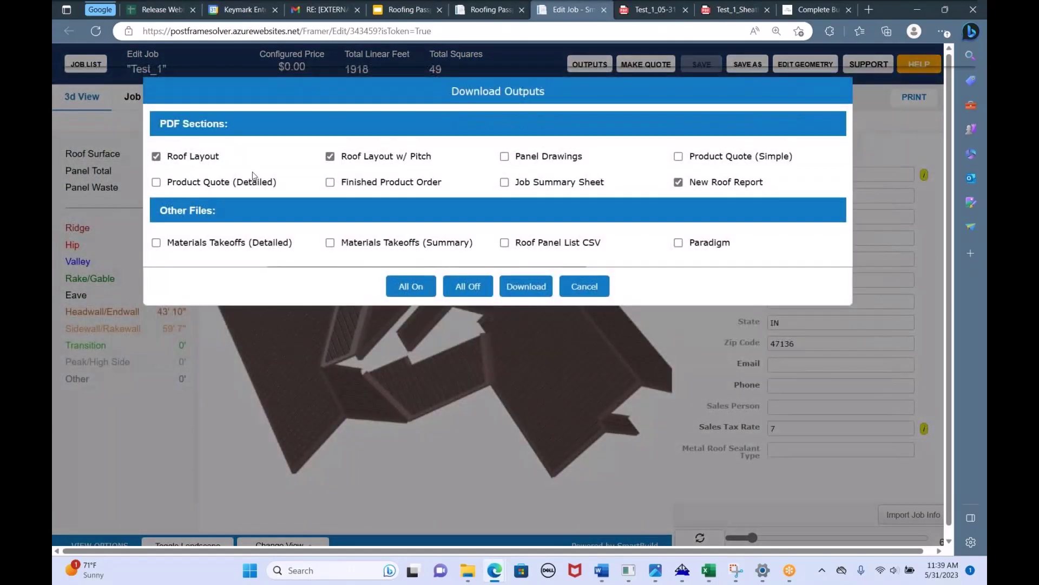
left_click(533, 287)
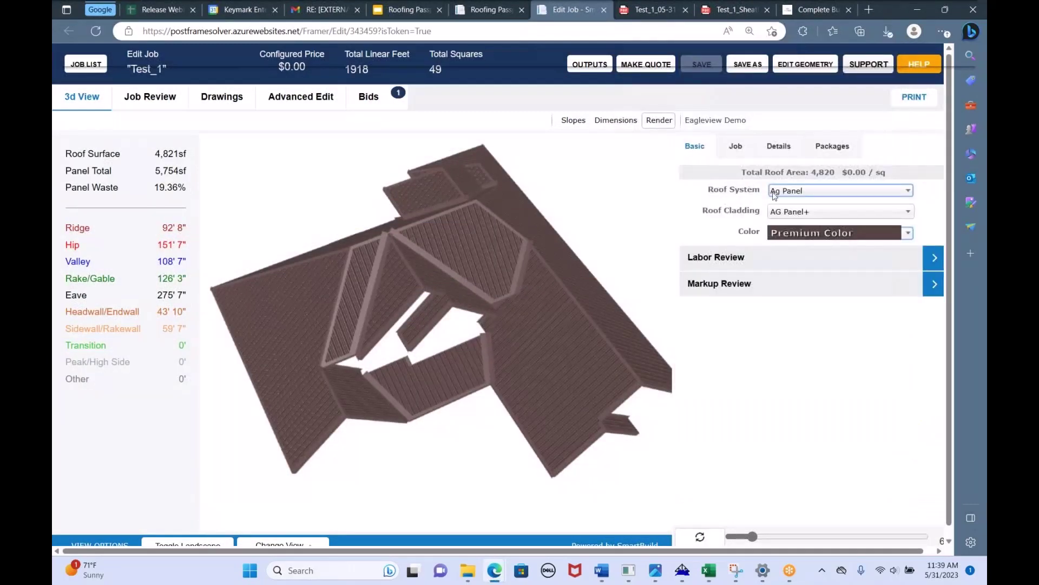
left_click(790, 192)
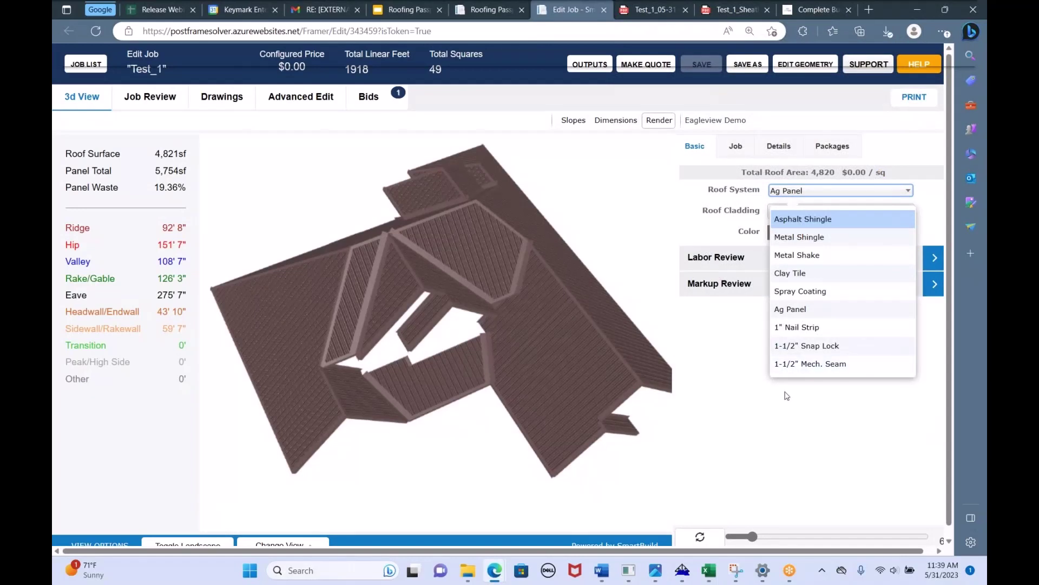
left_click(642, 235)
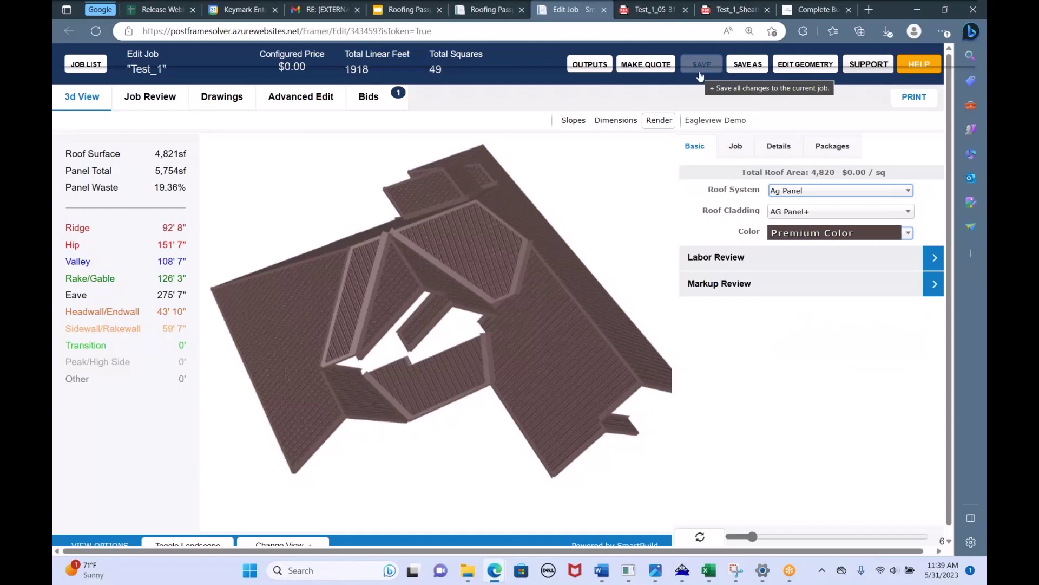
- Copy job Test_1 from the job list to create Test_1 copy 1
left_click(88, 65)
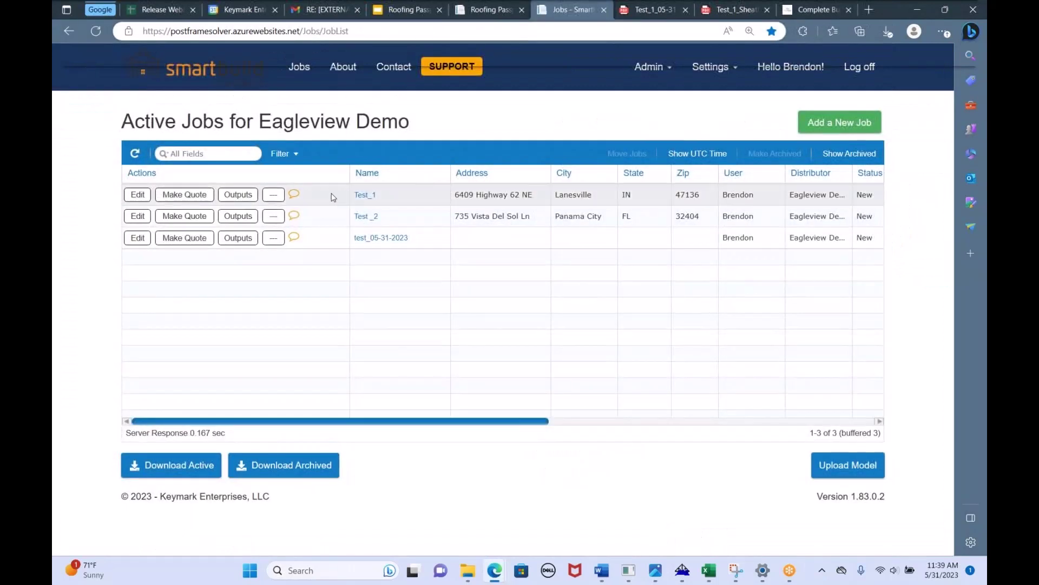
left_click(274, 198)
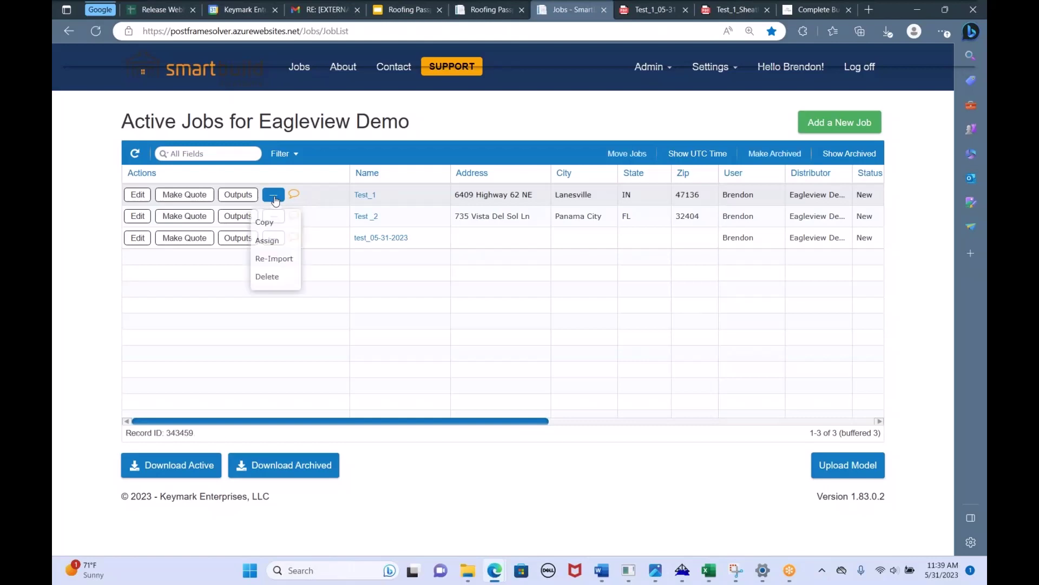
left_click(265, 228)
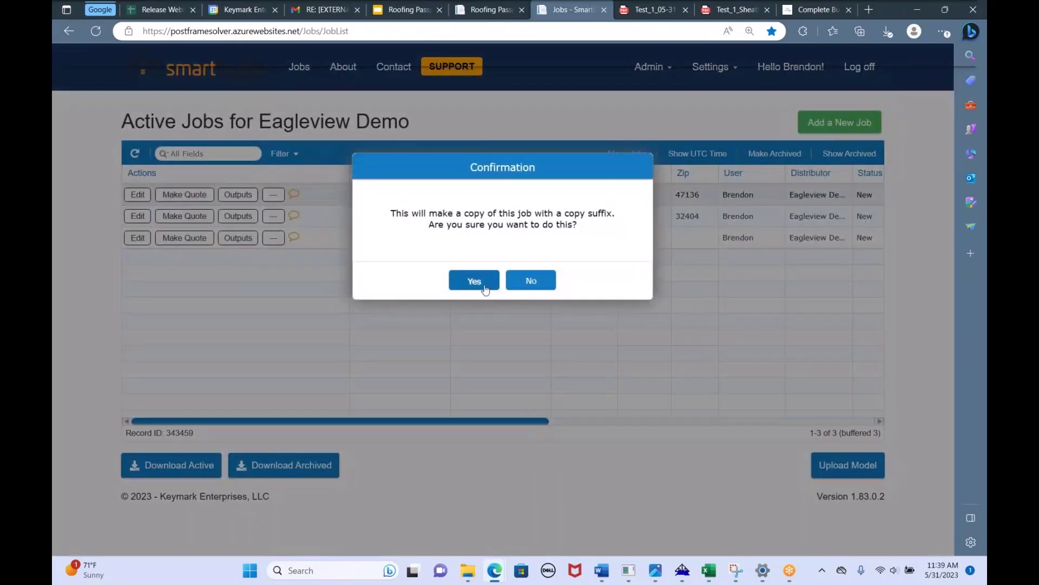
left_click(477, 278)
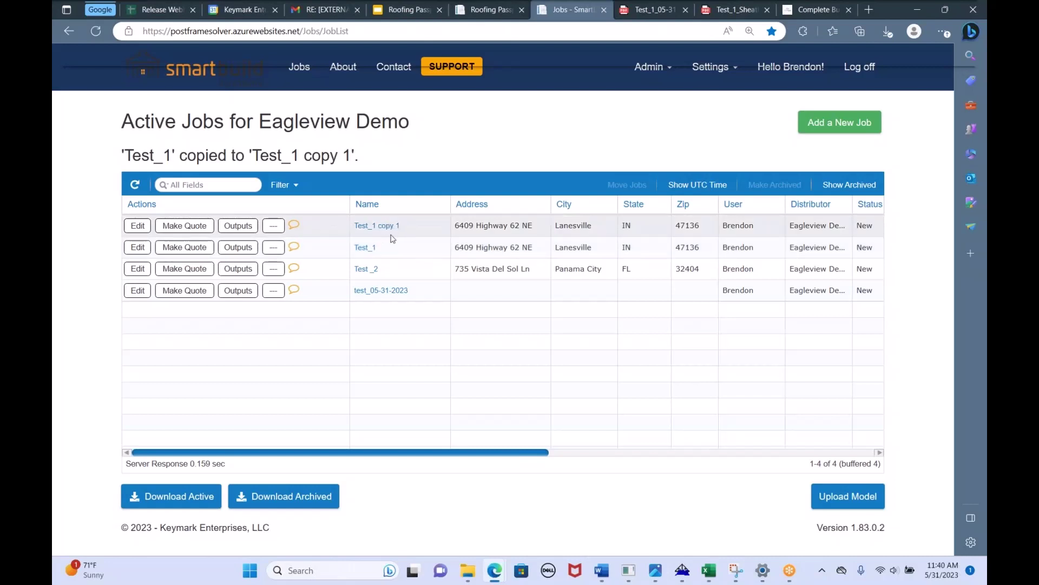
- Make a second copy, Test_1 copy 2, then open Test_1's job notes
left_click(274, 249)
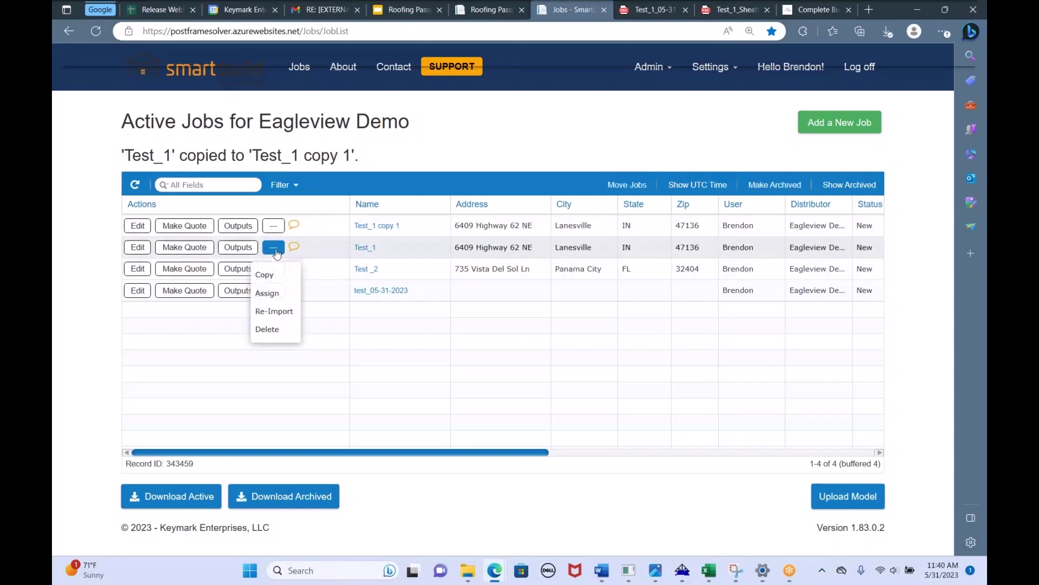
left_click(265, 275)
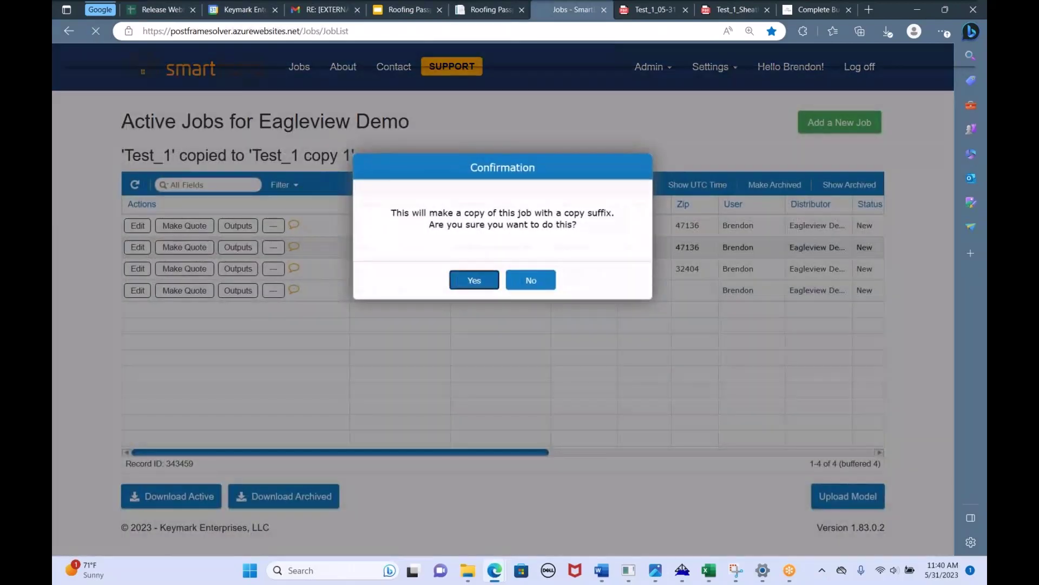
left_click(474, 280)
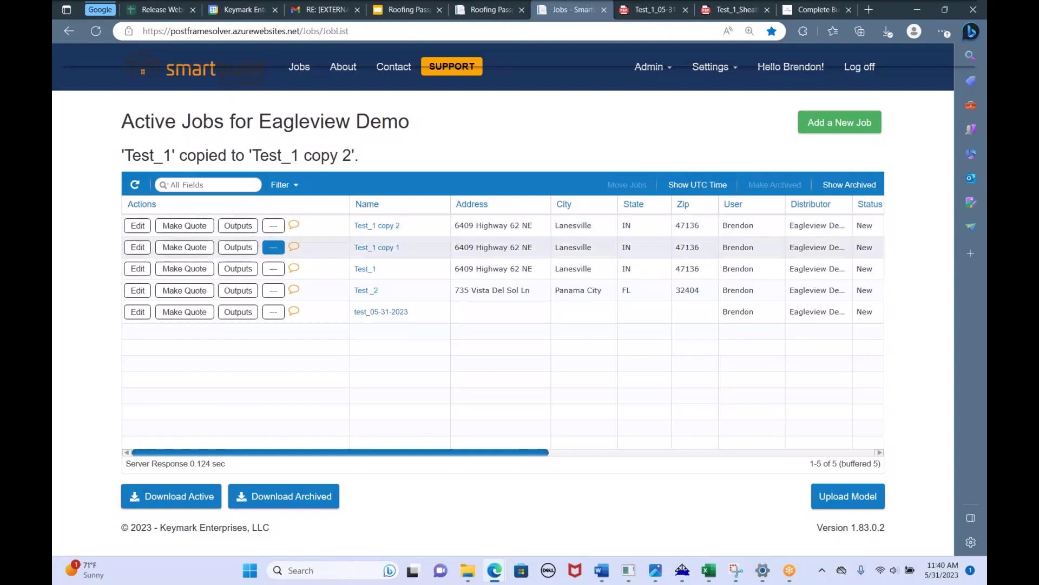
left_click(294, 269)
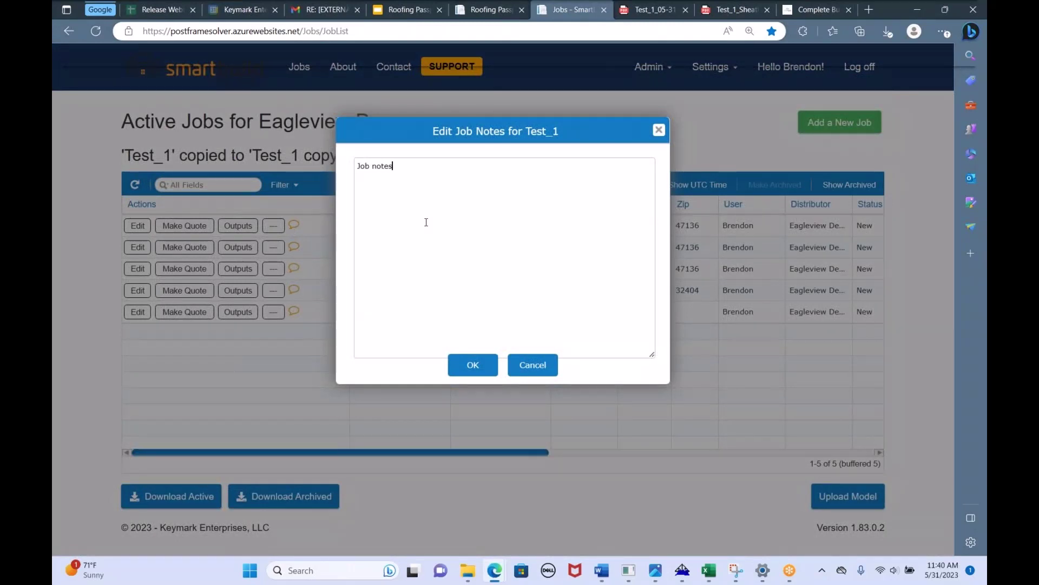
- Save 'Job notes here' on Test_1, reopen the notes to confirm, and close them
left_click(473, 365)
left_click(293, 269)
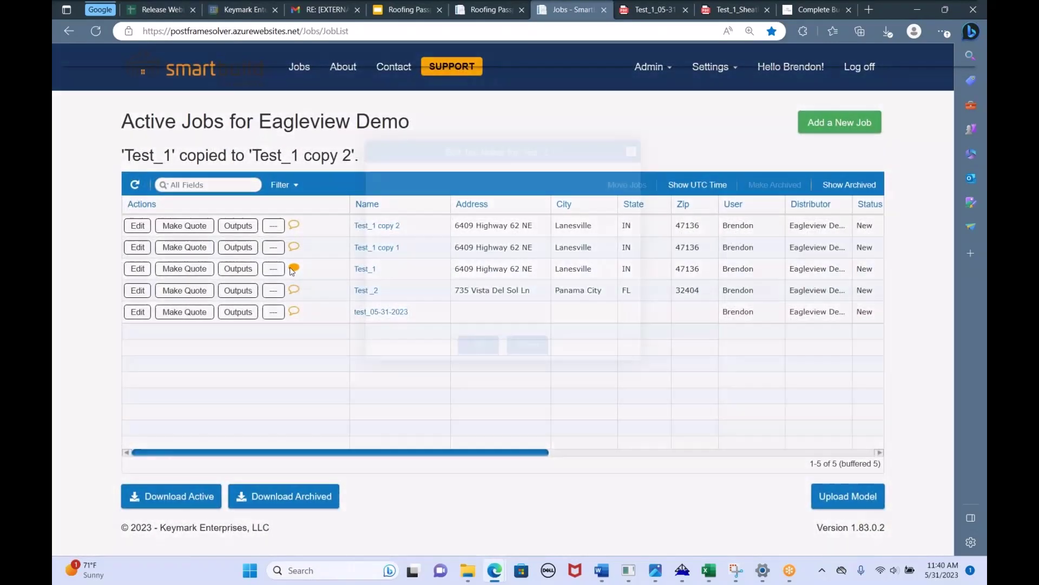
left_click_drag(426, 164, 266, 173)
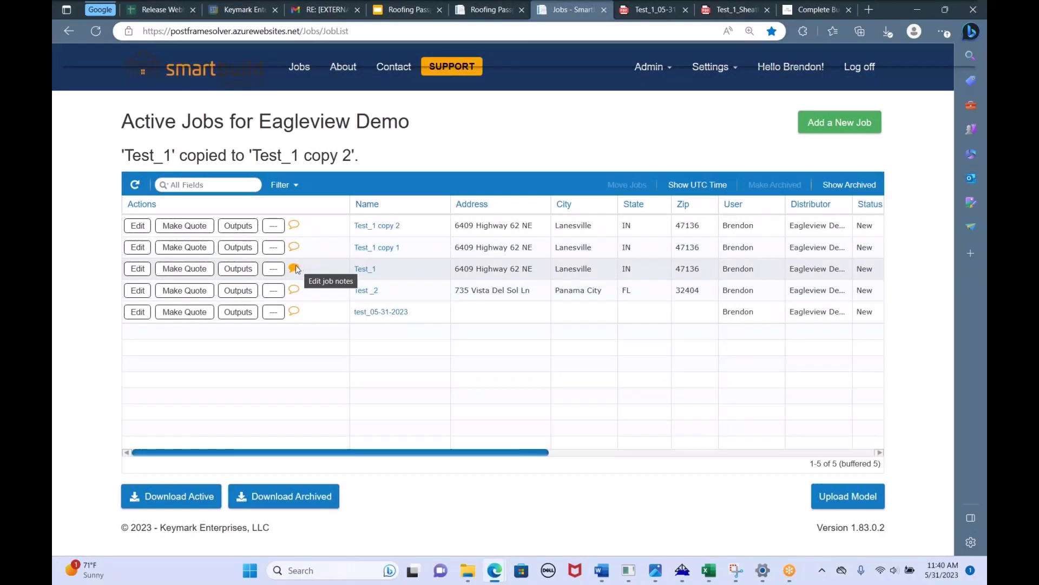
left_click(294, 269)
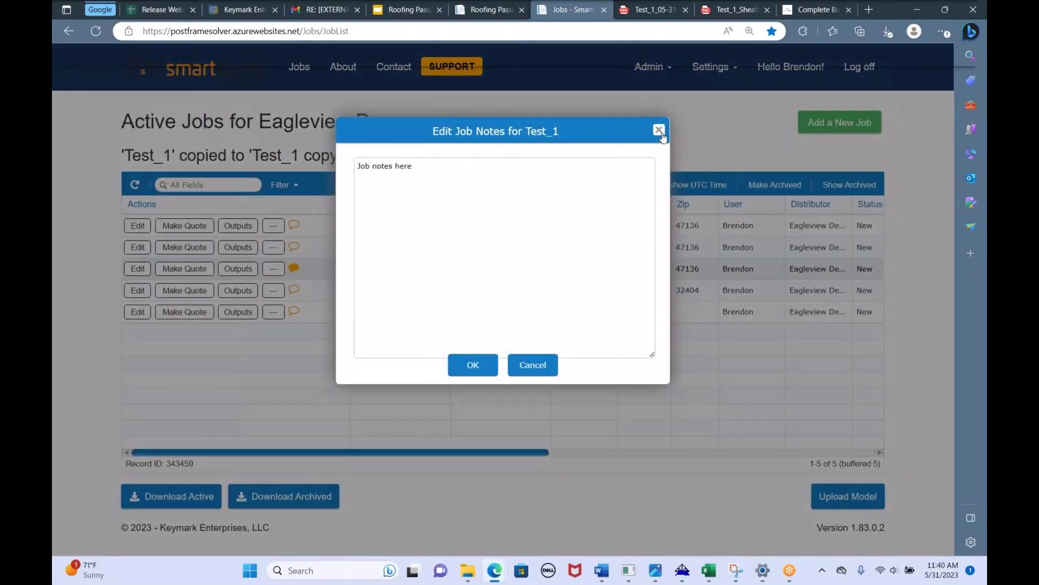
left_click(659, 131)
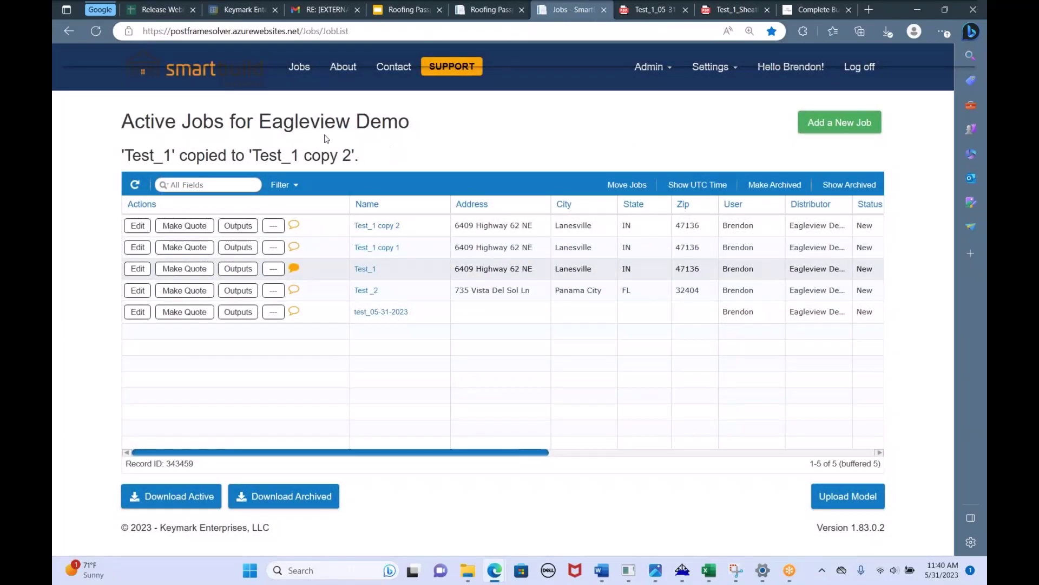
- Cancel the Upload XML dialog and compare the Roofing Passport Job List with SmartBuild's Active Jobs
left_click(506, 6)
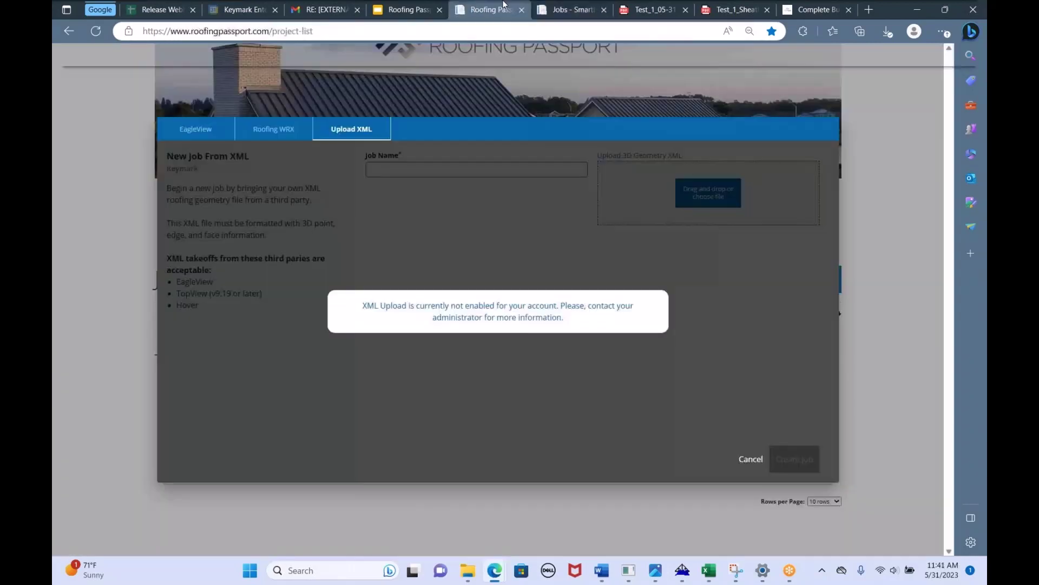
left_click(751, 459)
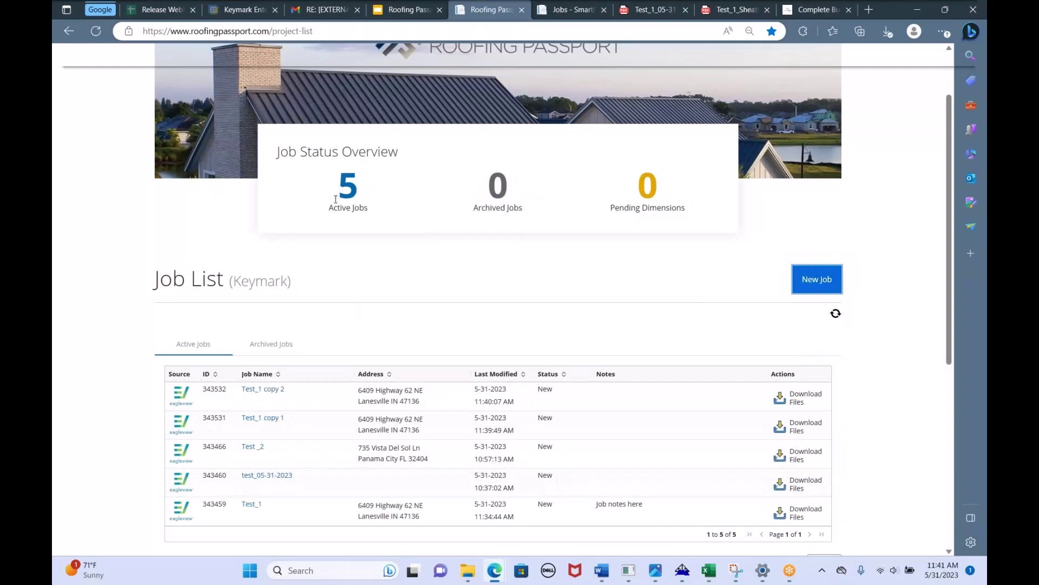
scroll(263, 301, "down", 1)
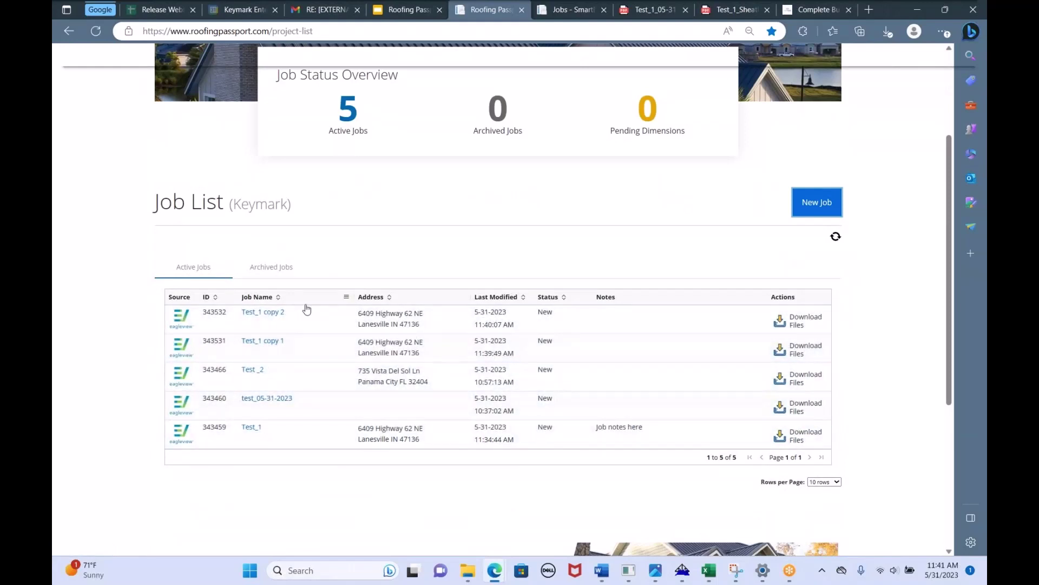
left_click(567, 11)
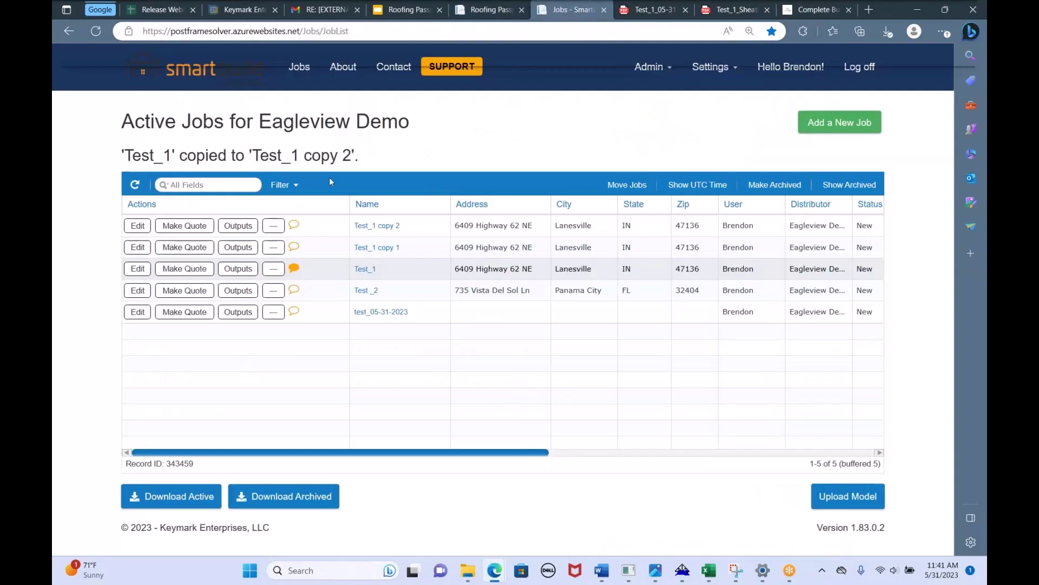
left_click(501, 13)
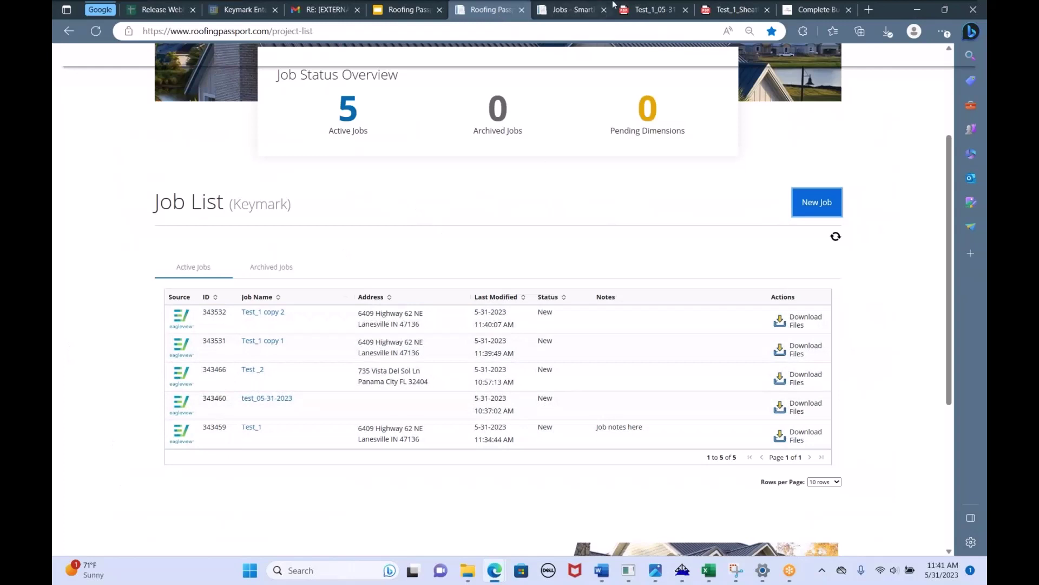
left_click(557, 7)
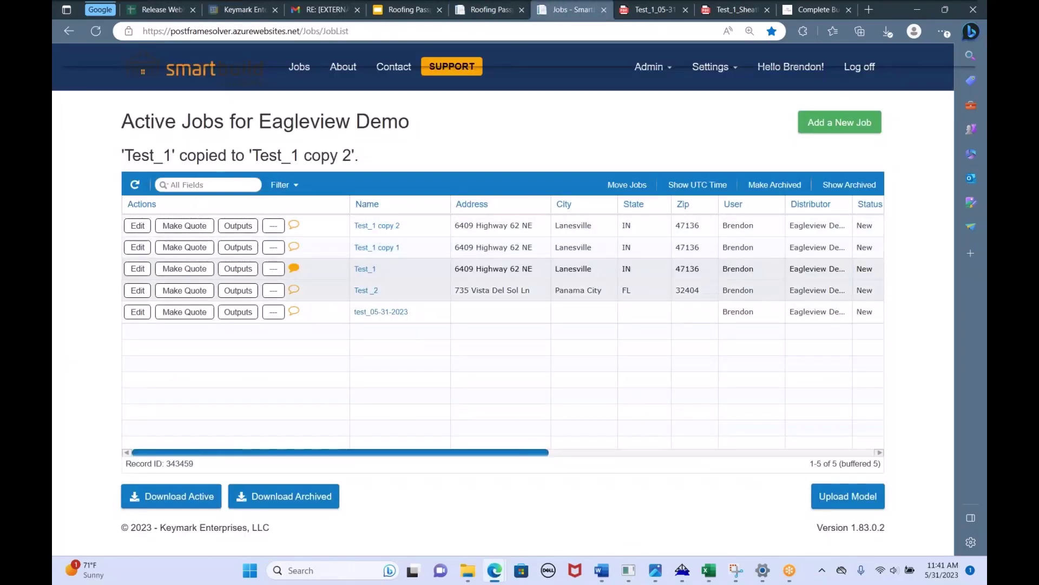
left_click(475, 10)
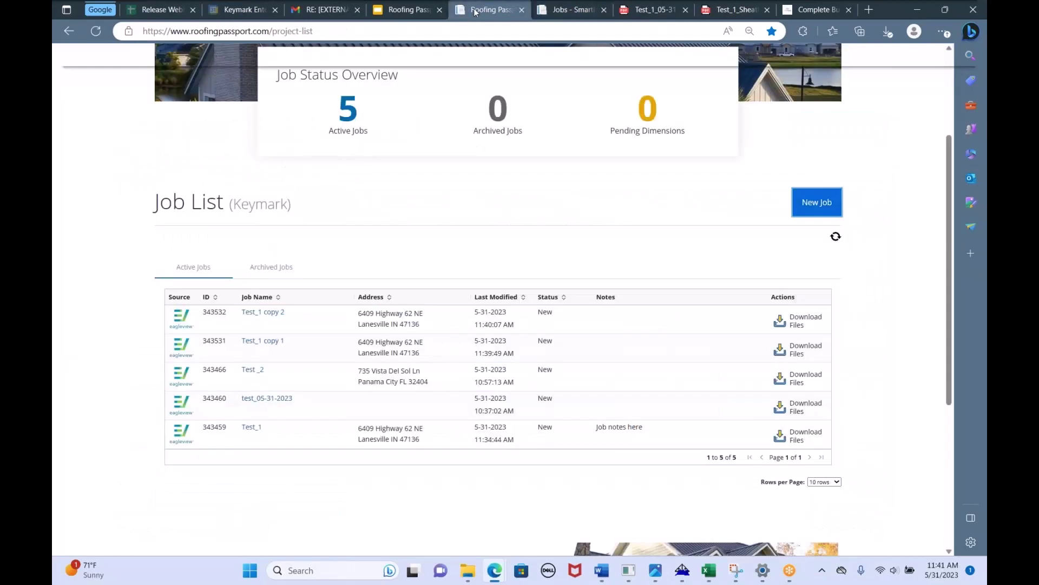
left_click(553, 11)
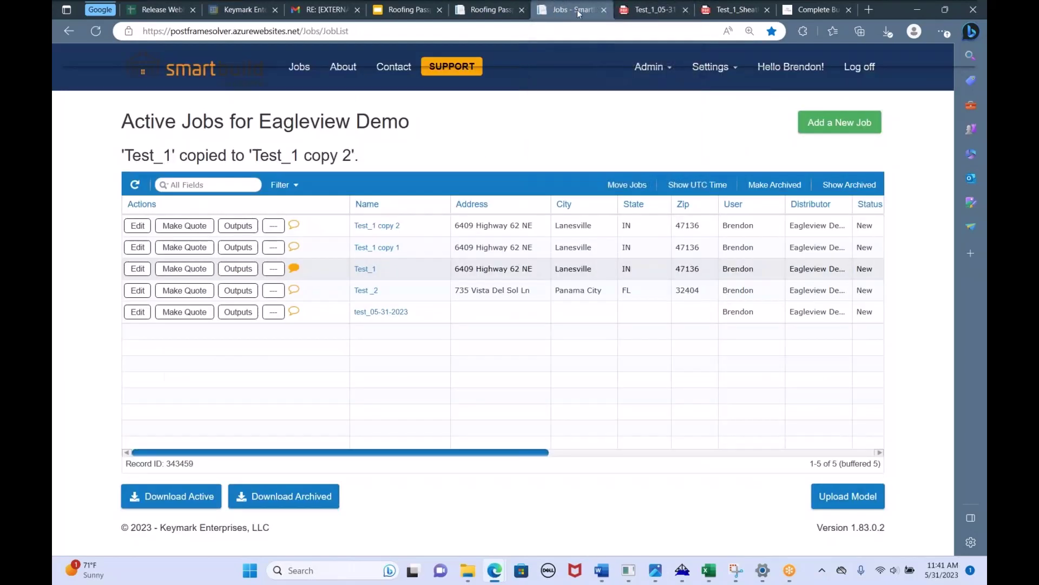
- Browse the Trim, Hardware and Fastener price lists under Settings > Pricing, ending on Sheathing
left_click(729, 70)
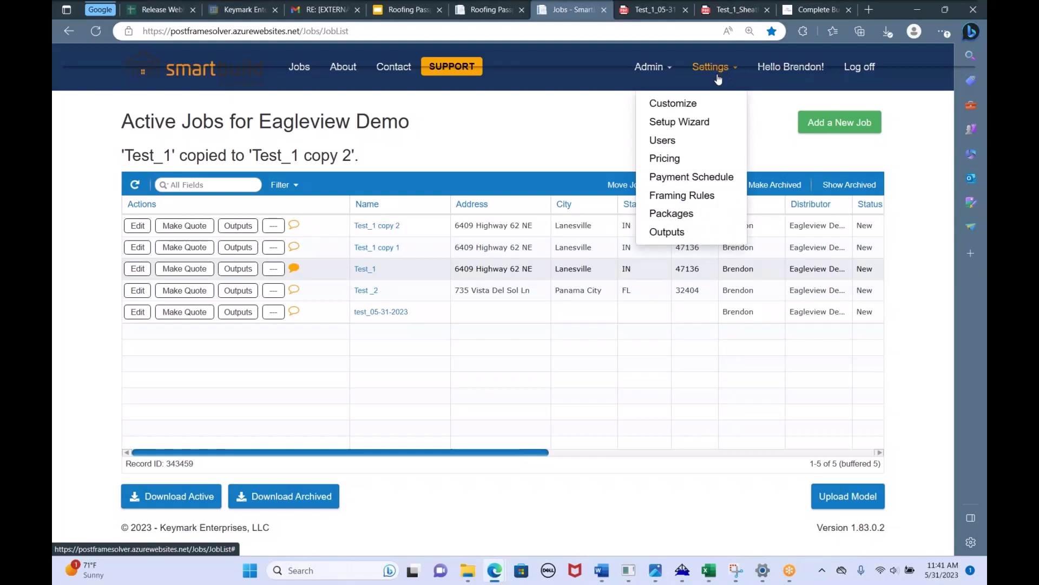
left_click(665, 163)
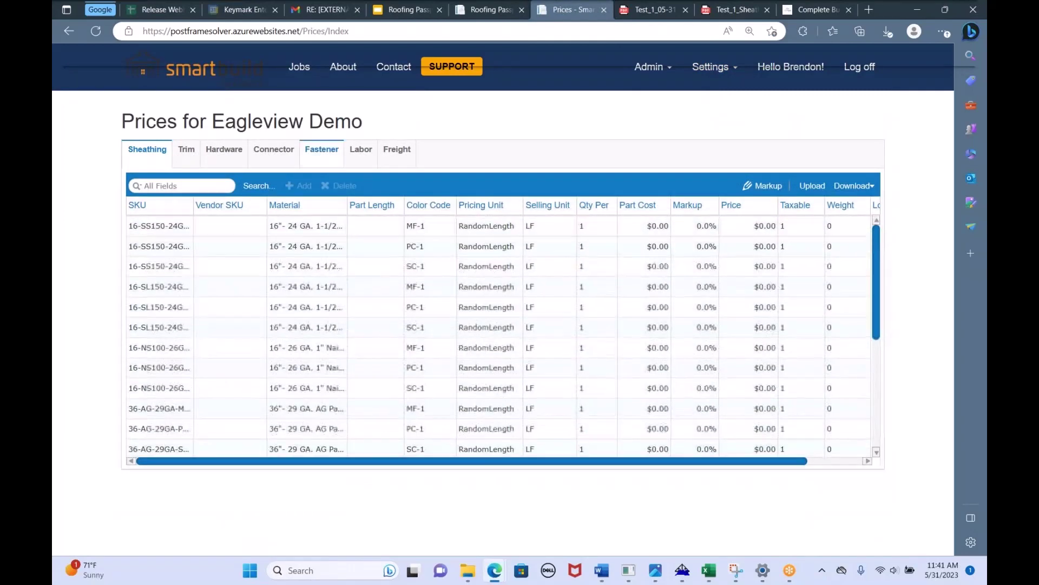
left_click(193, 156)
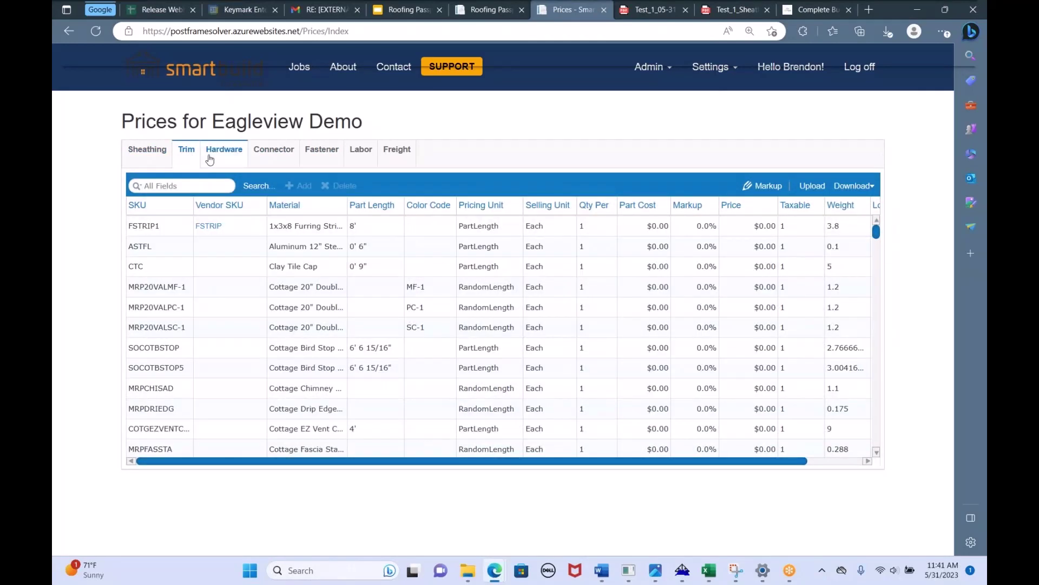
left_click(209, 158)
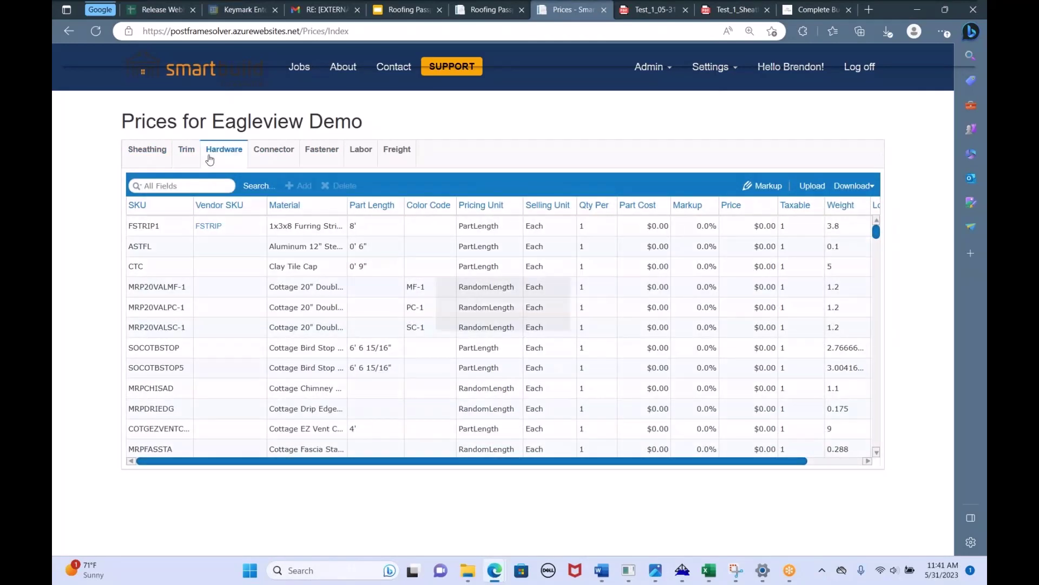
left_click(315, 156)
left_click(155, 157)
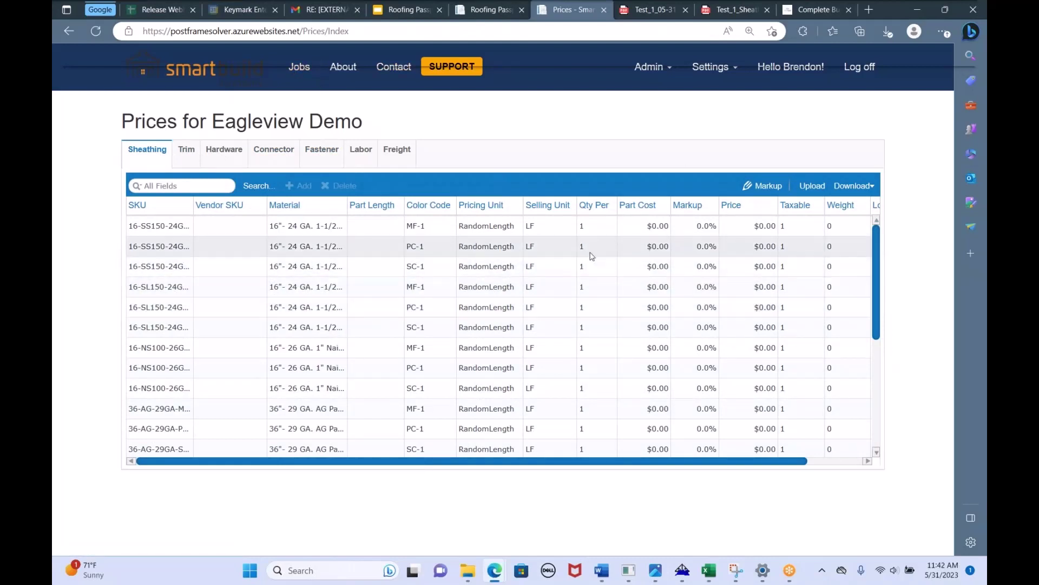
scroll(615, 271, "down", 4)
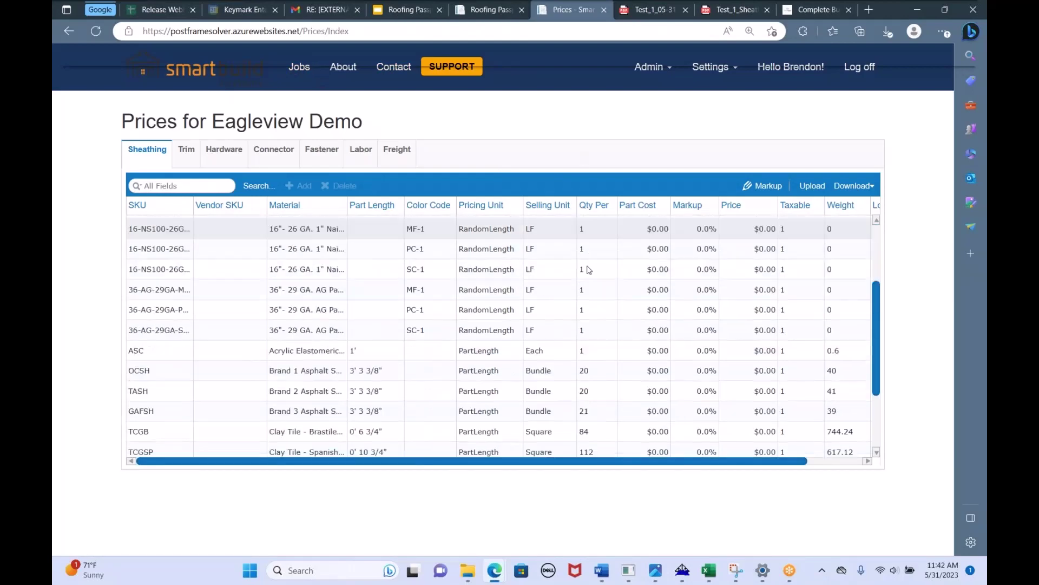
scroll(596, 271, "up", 4)
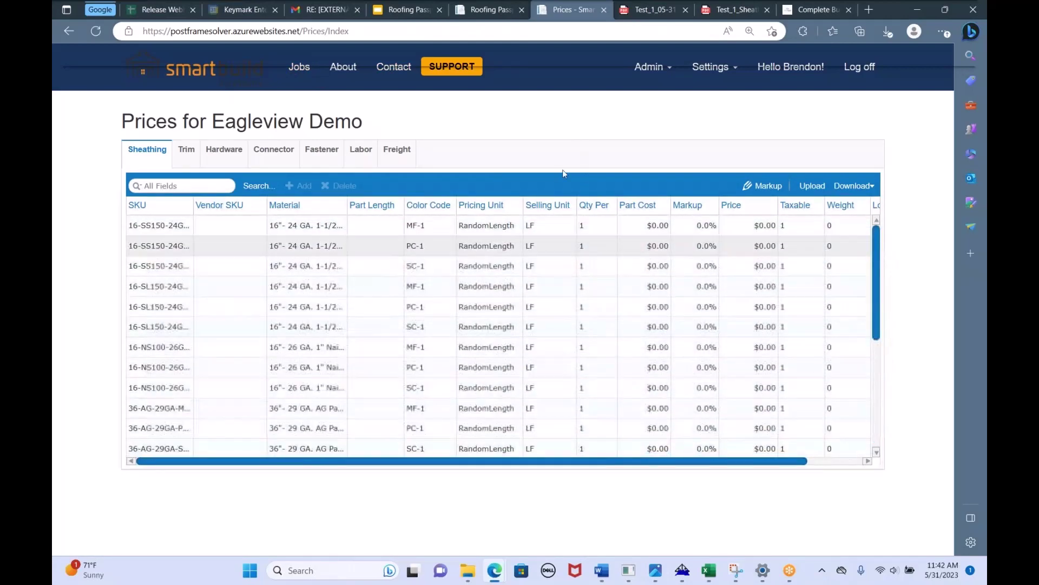
left_click(719, 81)
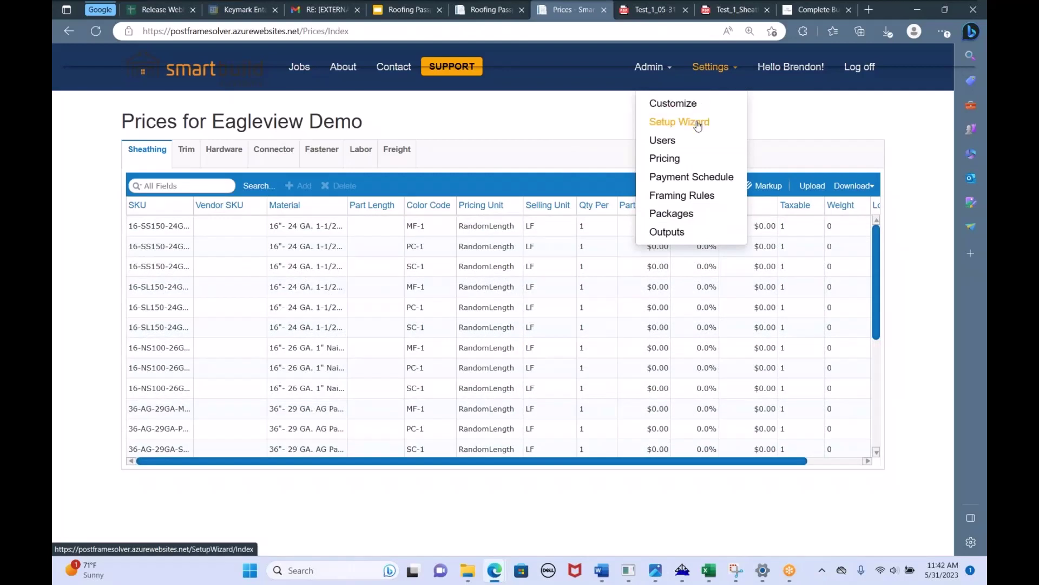
- Set the Eagleview Demo framing rule's Roof System answer to 1-1/2" Snap Lock and save
left_click(676, 201)
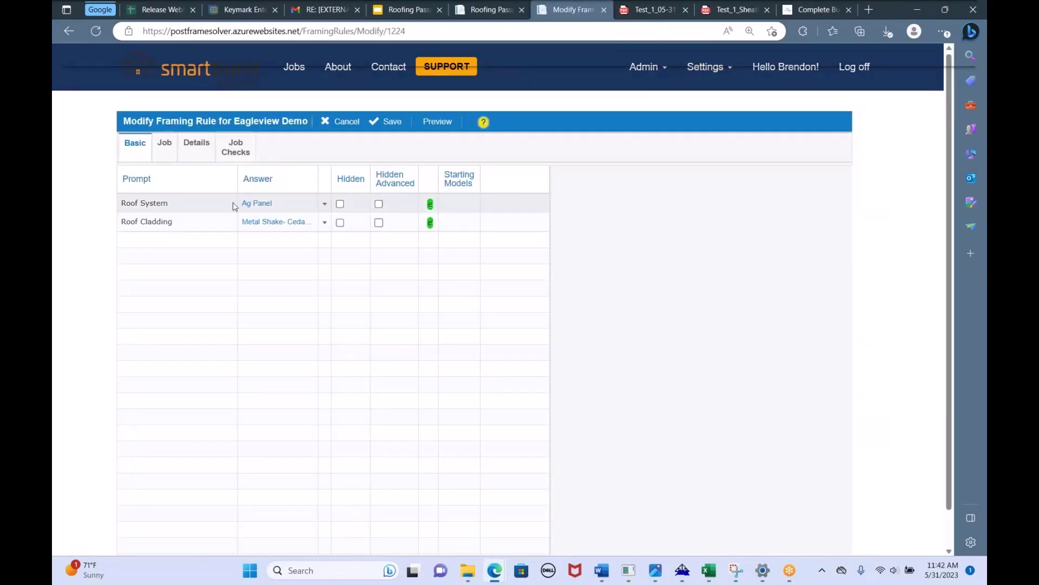
left_click(269, 204)
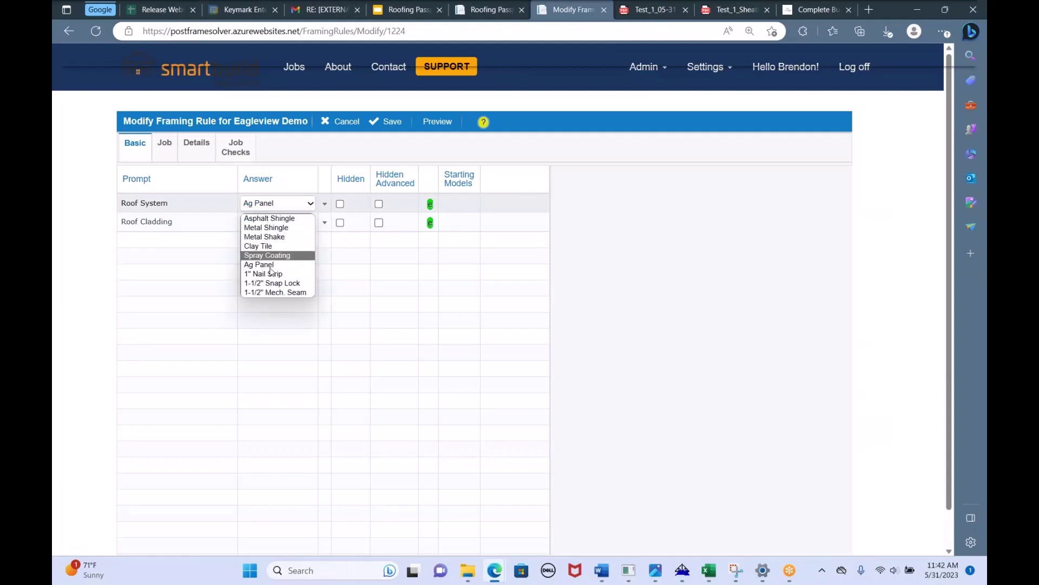
left_click(273, 282)
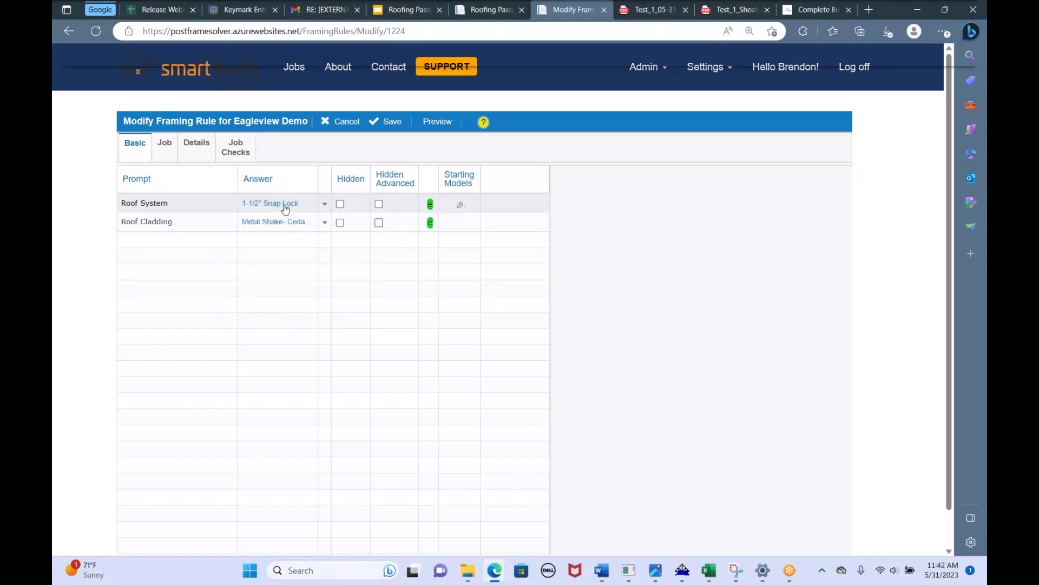
left_click(388, 125)
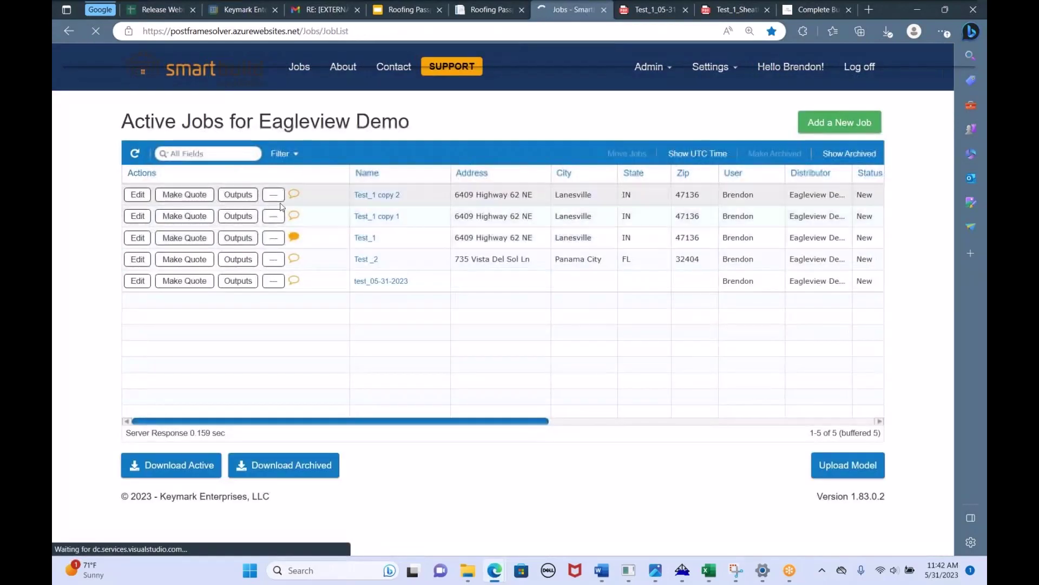
- Reopen the Eagleview Demo framing rule and review the Roof System choices without changing them
left_click(712, 82)
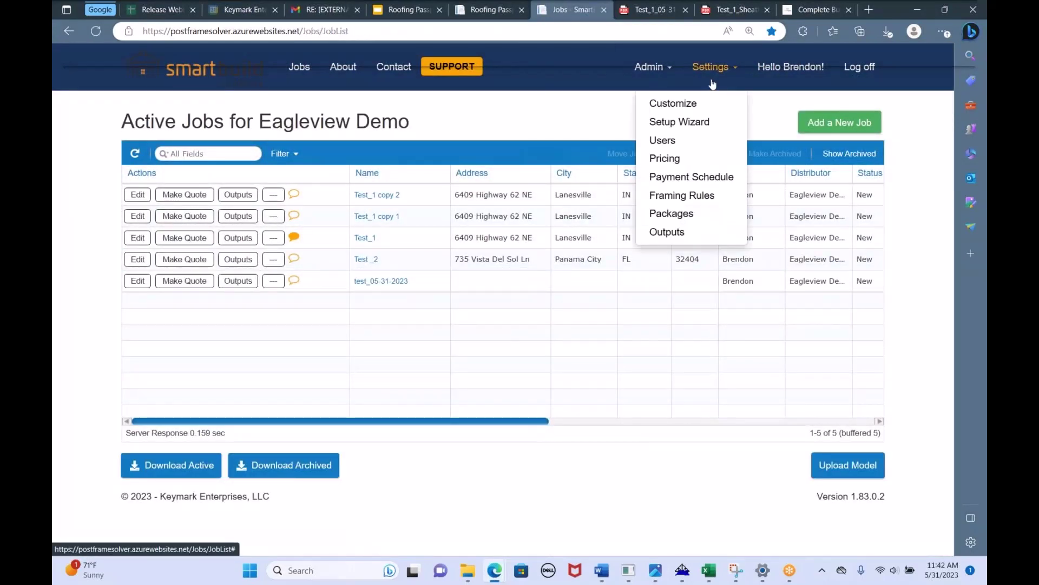
left_click(672, 195)
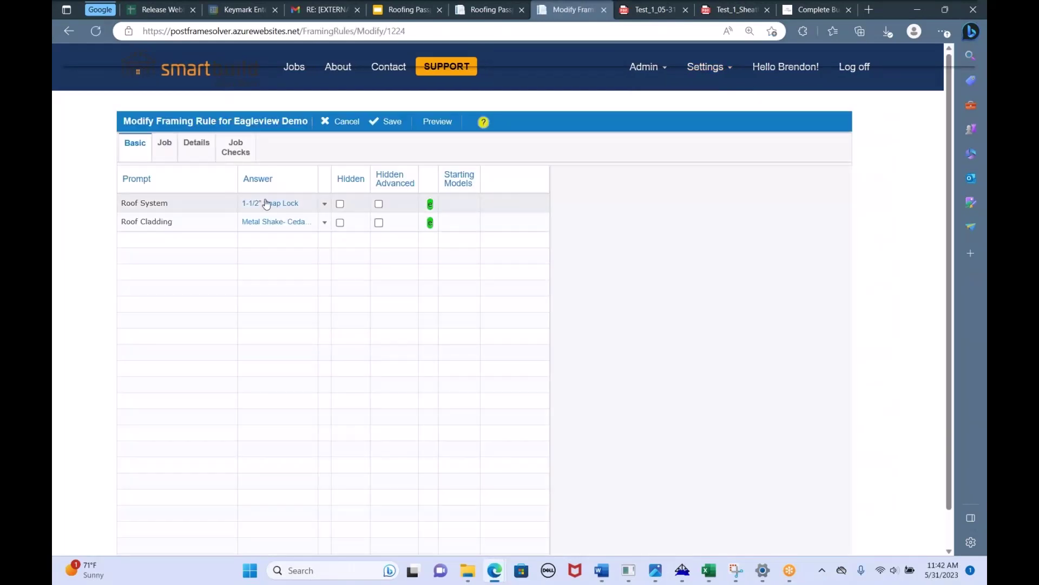
left_click(265, 203)
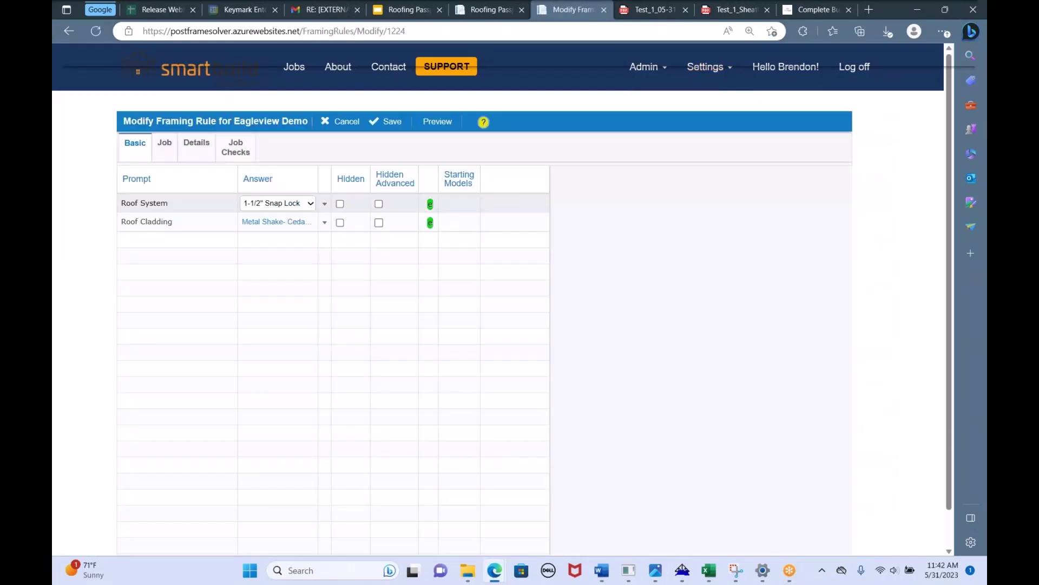
left_click(269, 206)
- Delete Asphalt Shingle and Clay Tile from the Roof System options
left_click(430, 207)
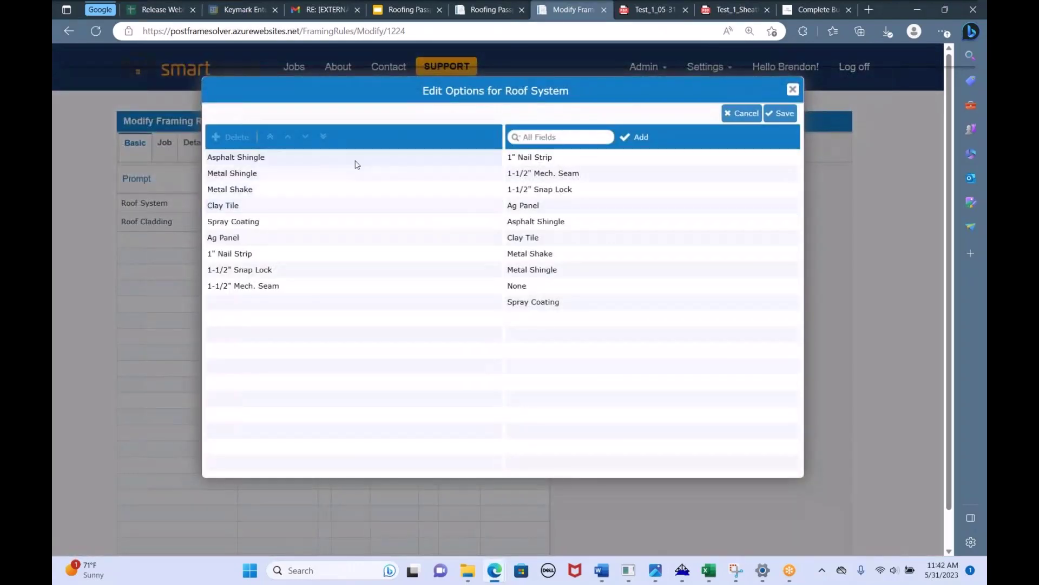
left_click(355, 160)
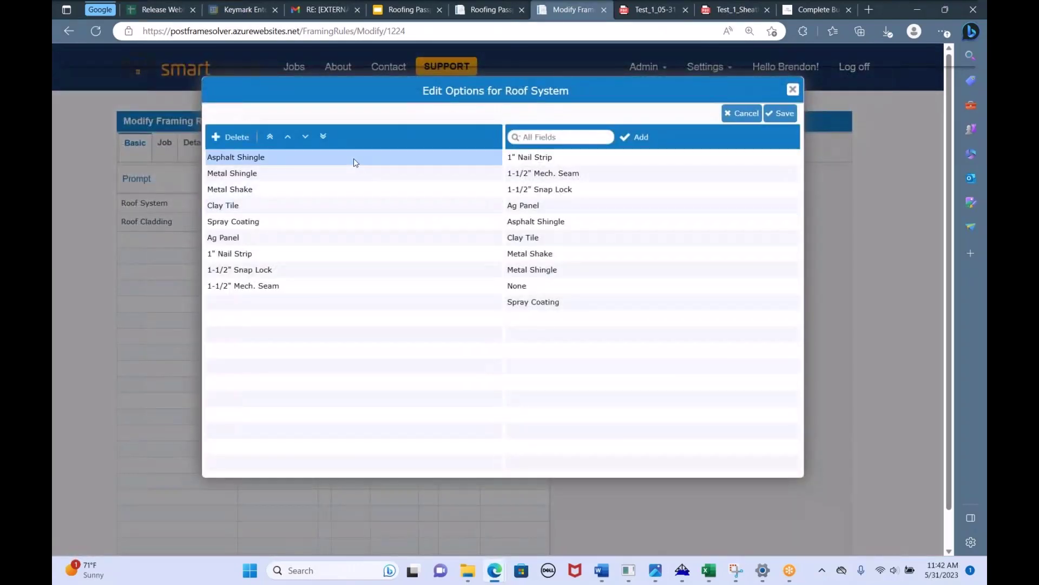
left_click(242, 138)
left_click(471, 190)
left_click(313, 190)
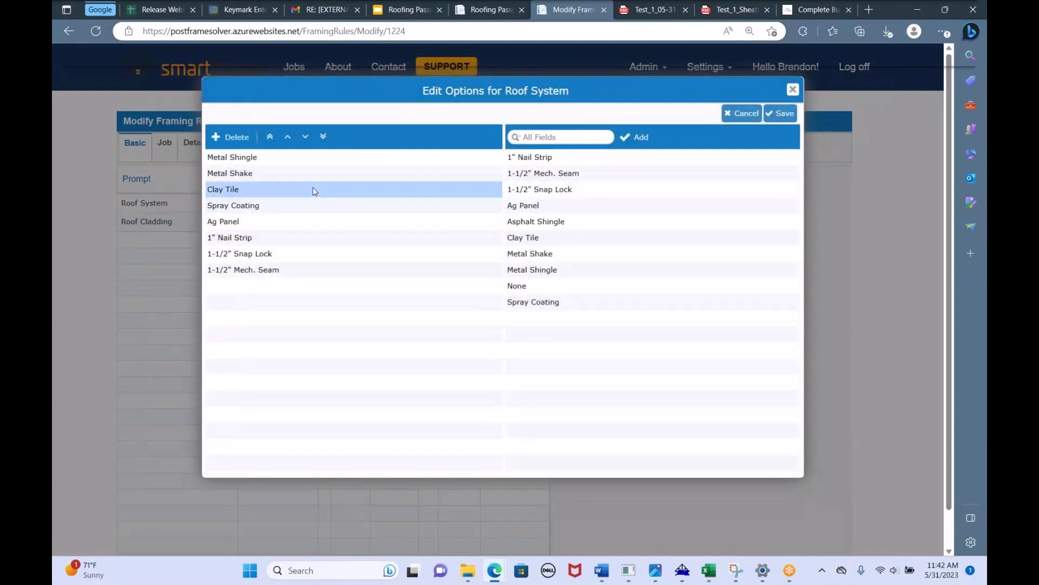
left_click(242, 138)
left_click(472, 196)
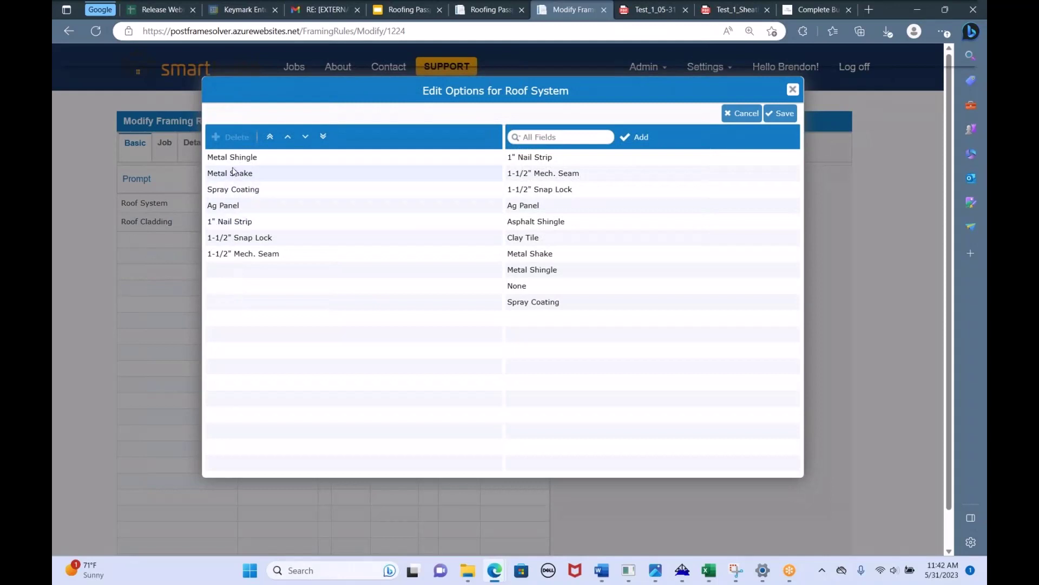
- Move 1-1/2" Mech. Seam, 1-1/2" Snap Lock and Ag Panel to the top, then save
left_click(255, 238)
left_click(269, 137)
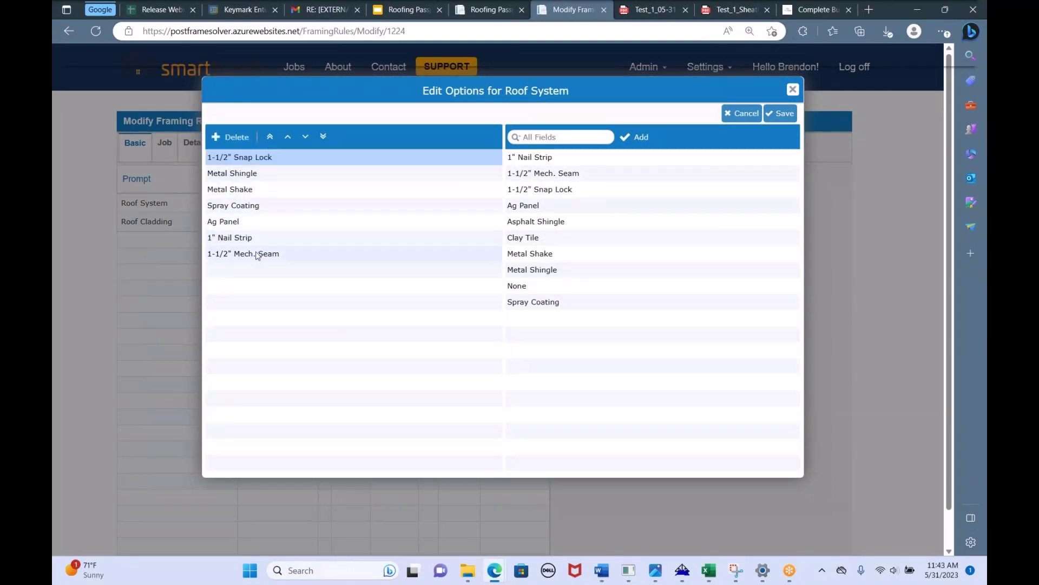
left_click(257, 254)
left_click(269, 137)
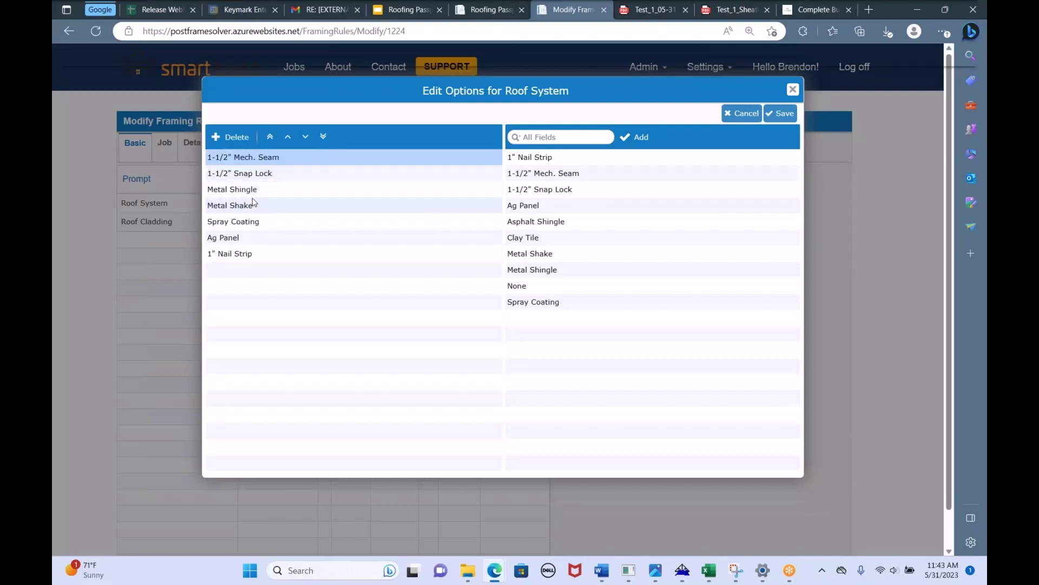
left_click(250, 242)
left_click(269, 137)
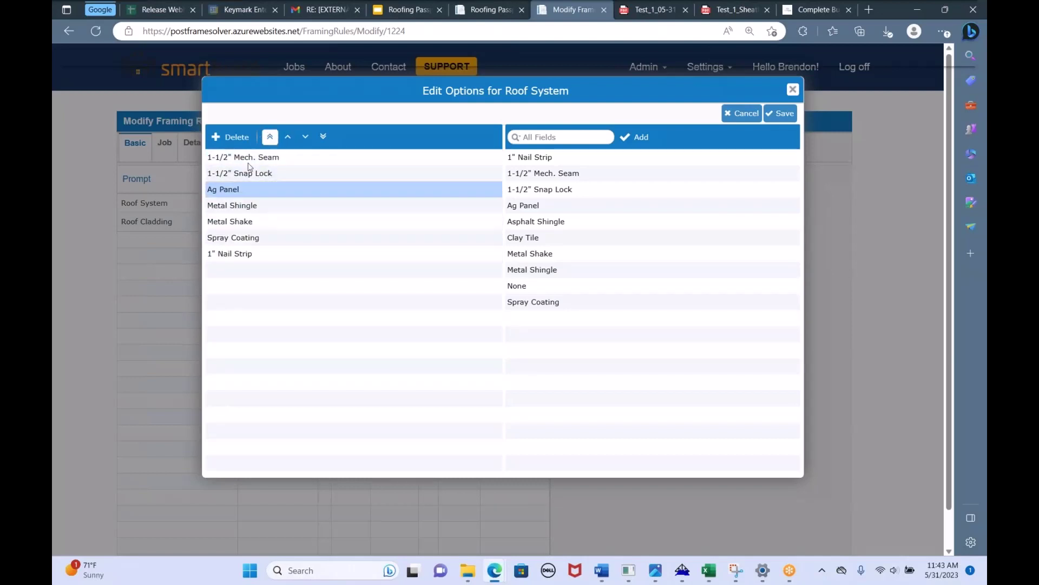
left_click(785, 118)
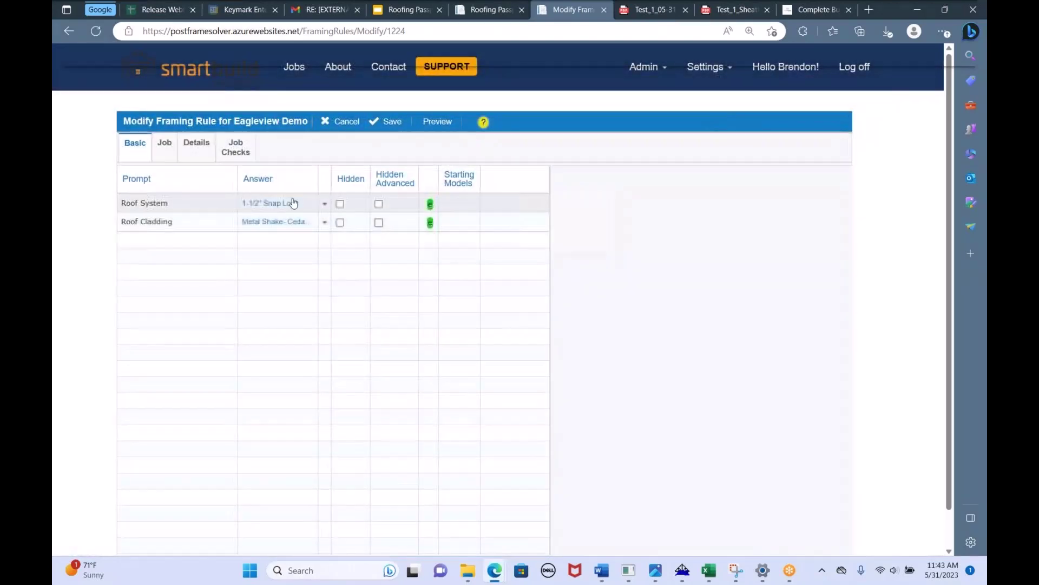
- Check the updated Roof System choices, keeping 1-1/2" Snap Lock, and head to Packages settings
left_click(277, 203)
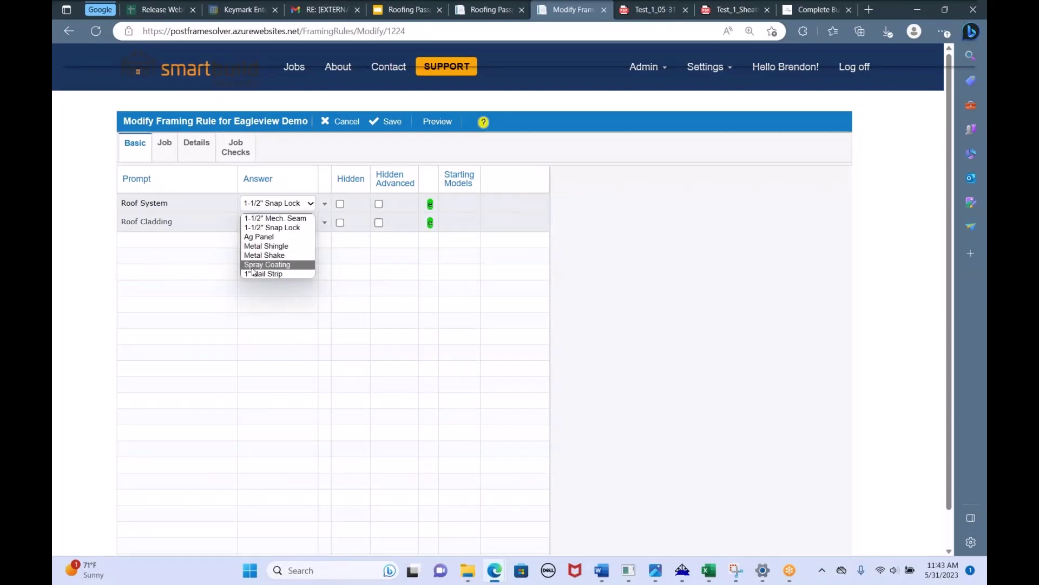
left_click(65, 225)
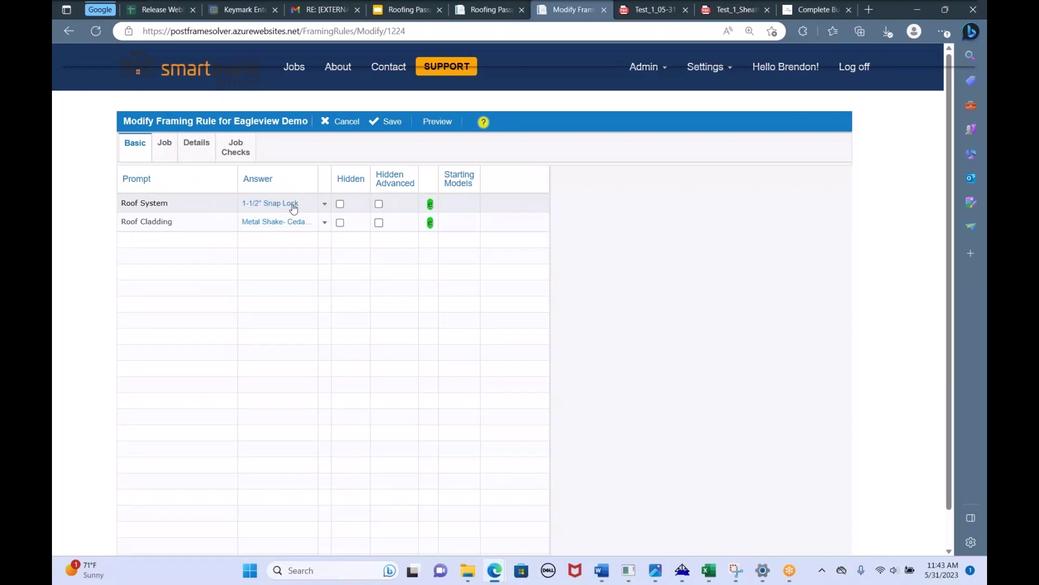
left_click(686, 88)
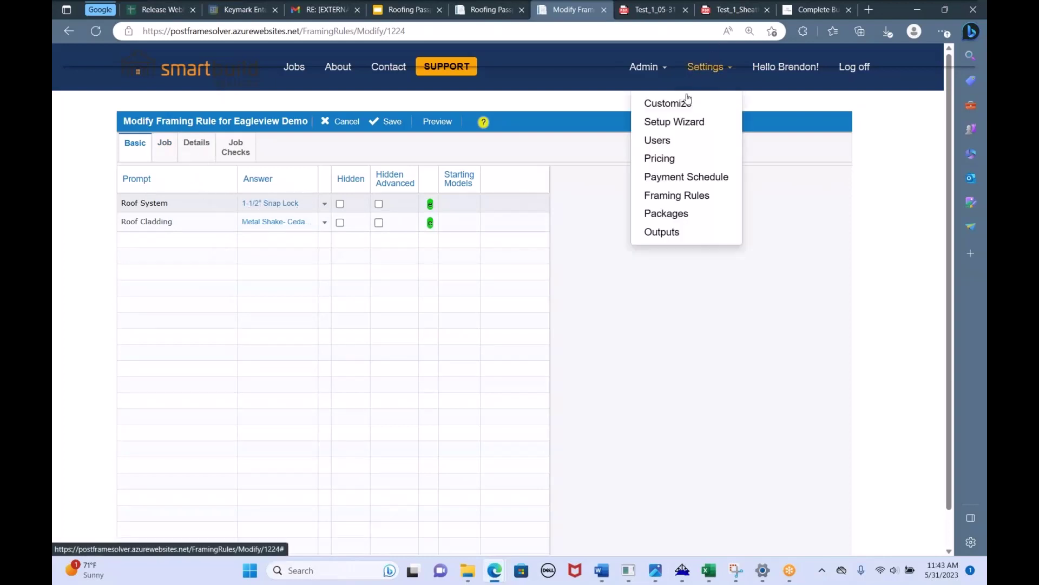
left_click(668, 216)
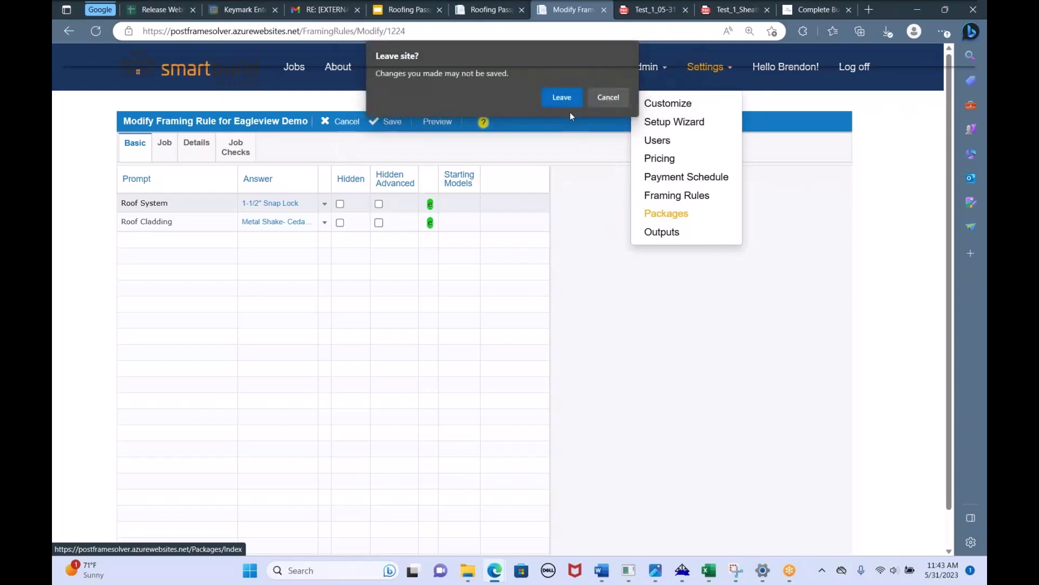
- Leave the framing rule and browse the Labor, Lift, Misc. Fees, Dumpster and Smartbuild Labor packages
left_click(563, 97)
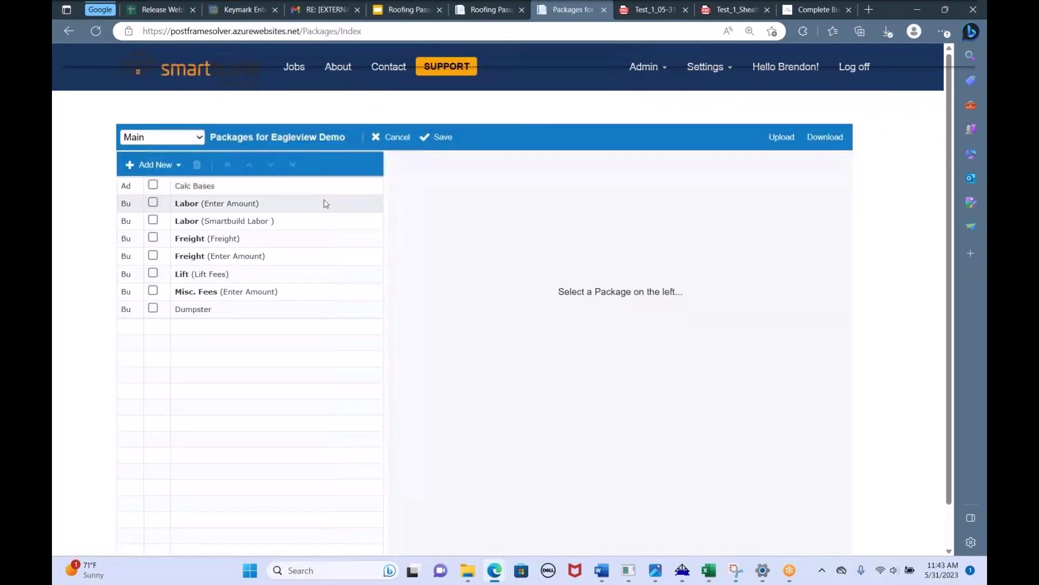
left_click(322, 205)
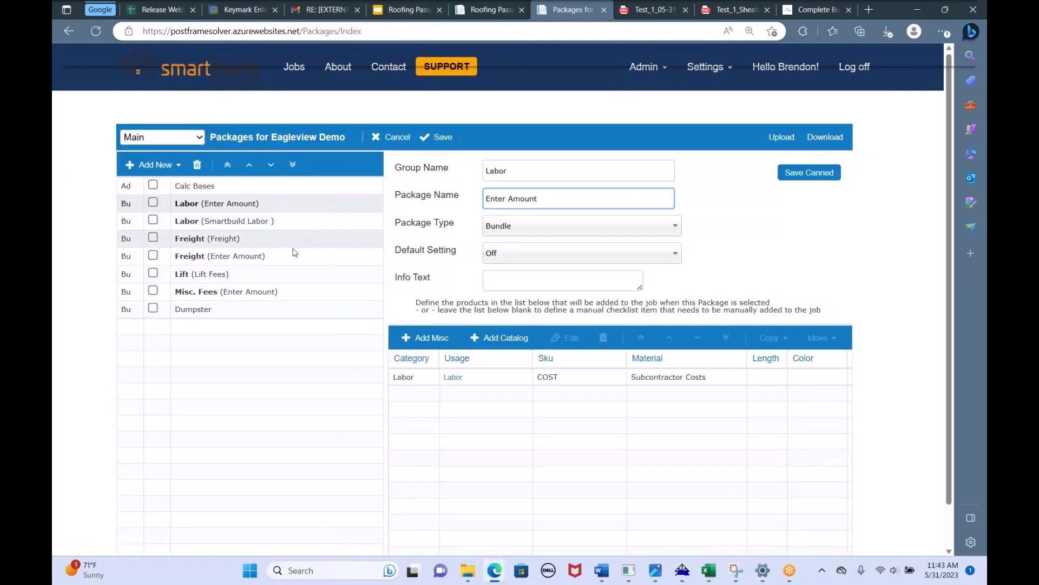
left_click(266, 276)
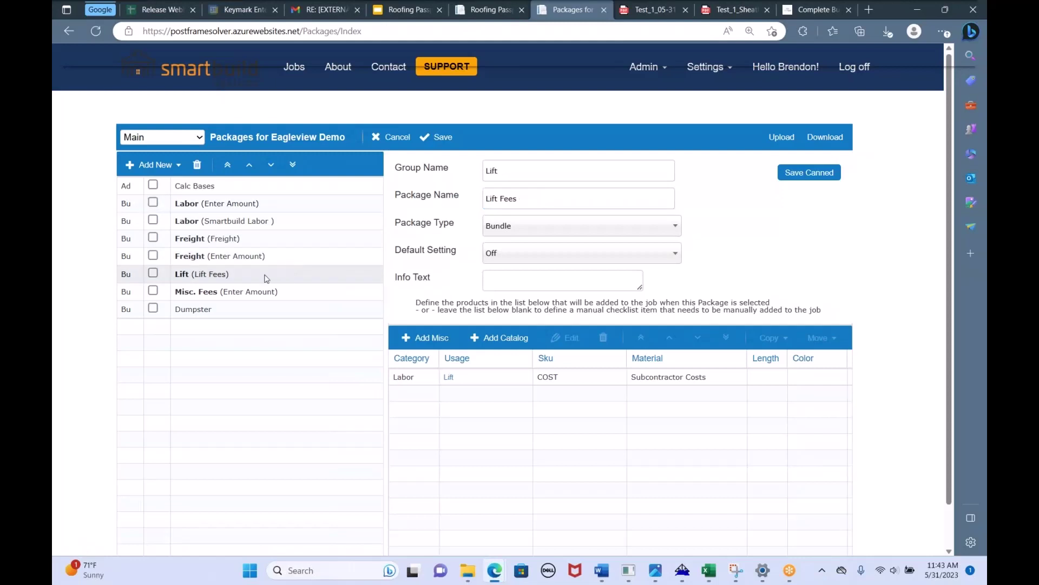
left_click(203, 292)
left_click(201, 310)
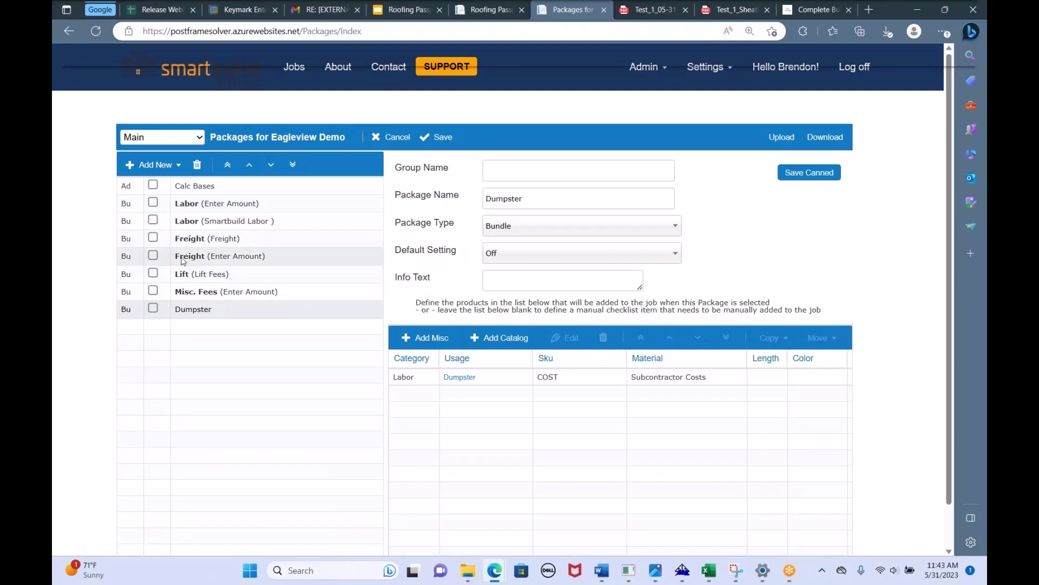
left_click(217, 221)
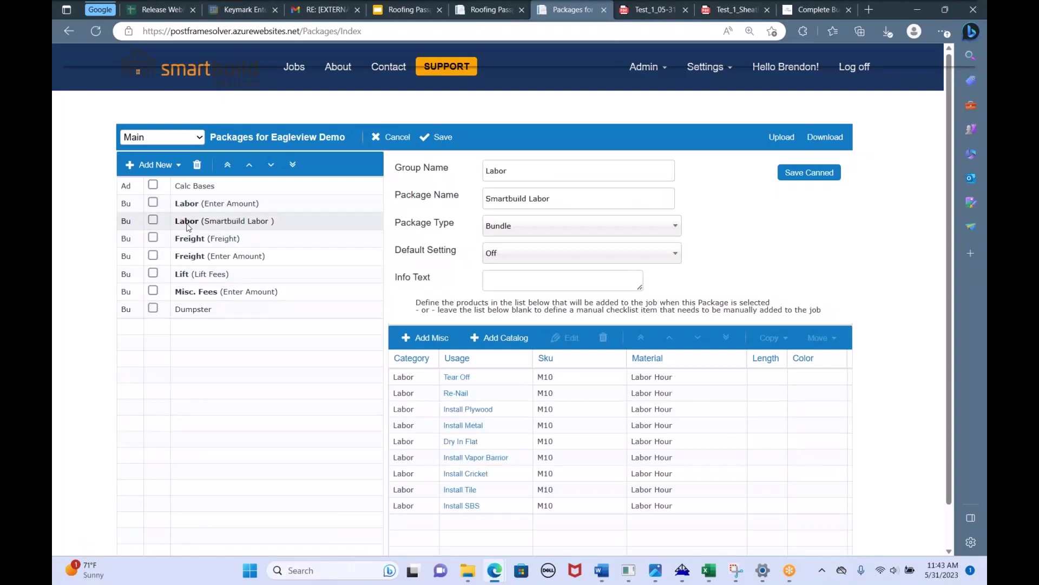
- Inspect the Tear Off labor item's calculation formula, then close it without saving
left_click(465, 378)
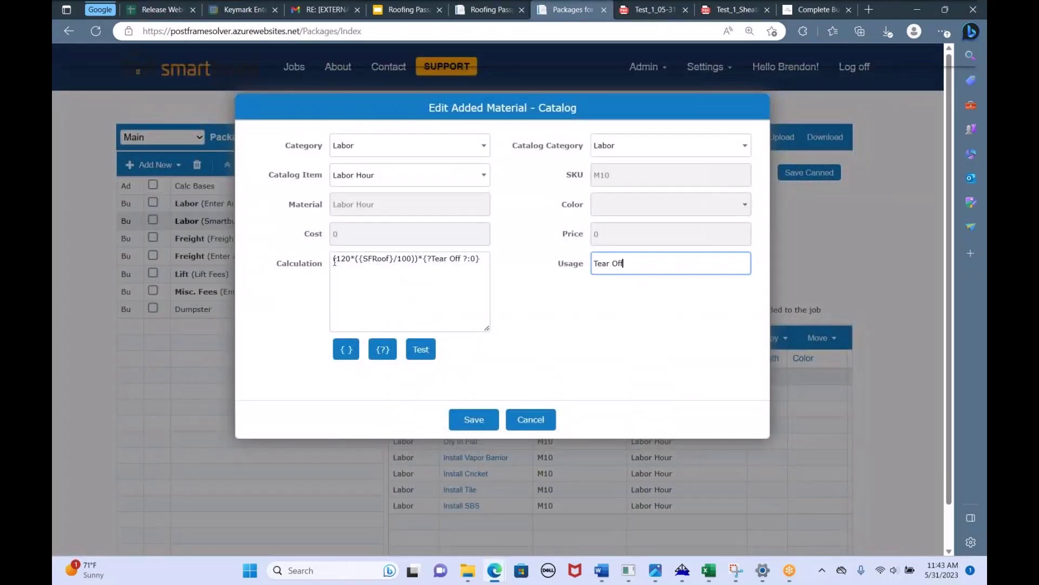
left_click_drag(333, 260, 485, 258)
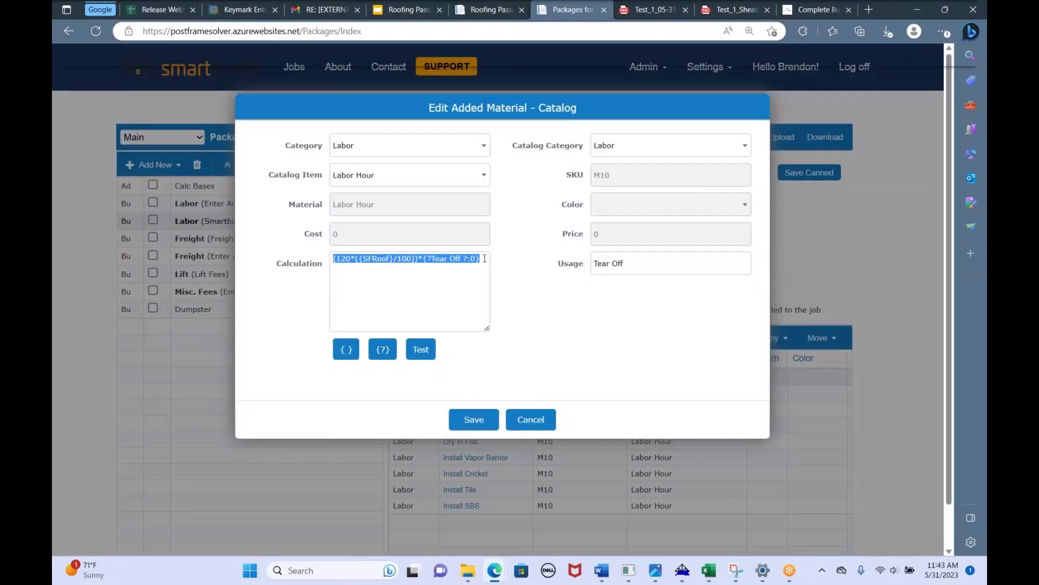
left_click(518, 276)
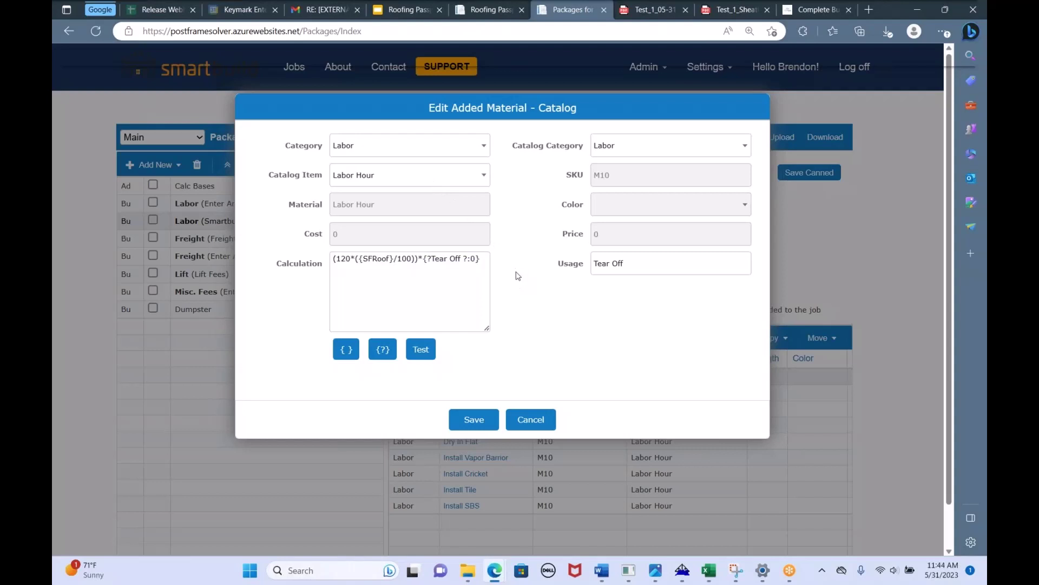
left_click(523, 425)
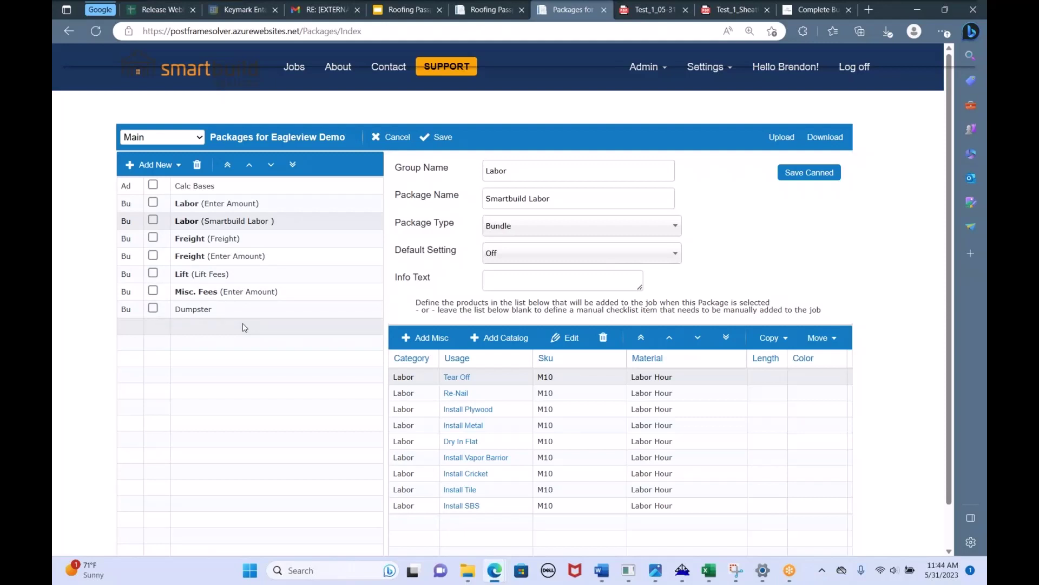
- Show the Eagleview Demo Outputs page with Roof Layout, Roof Layout w/ Pitch and New Roof Report defaults
left_click(699, 66)
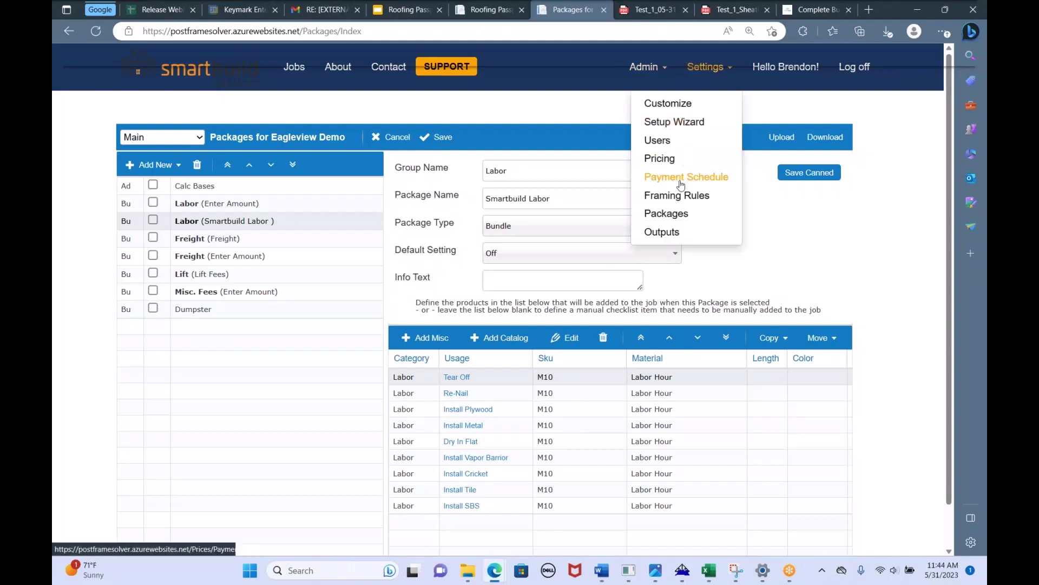
left_click(662, 236)
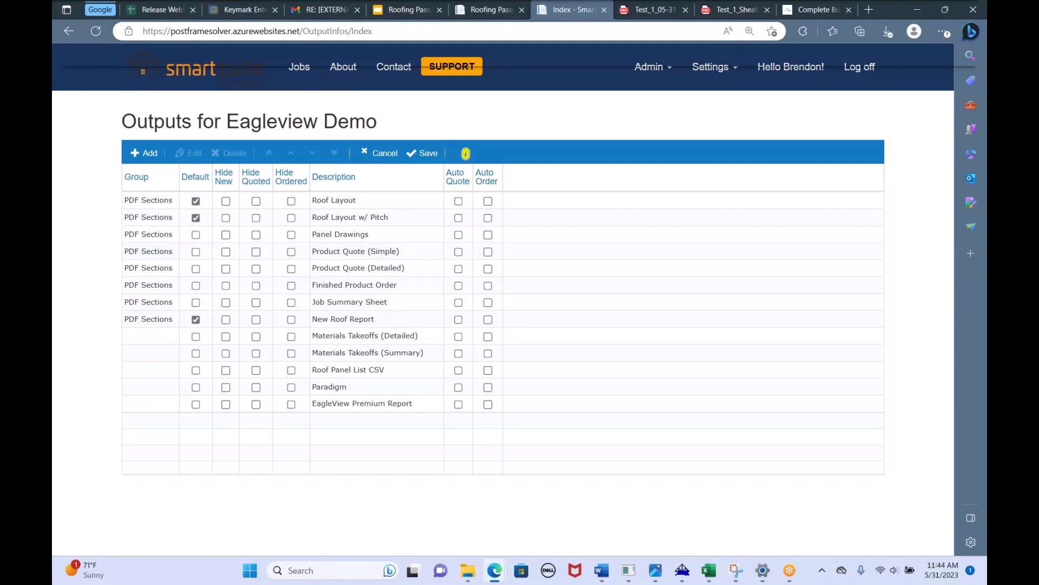
left_click(740, 70)
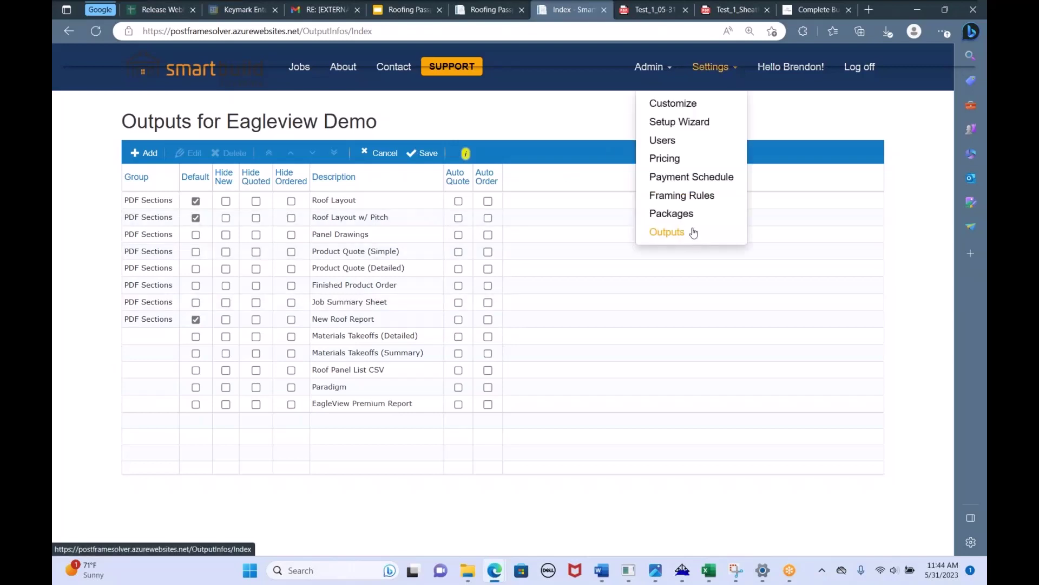
left_click(299, 66)
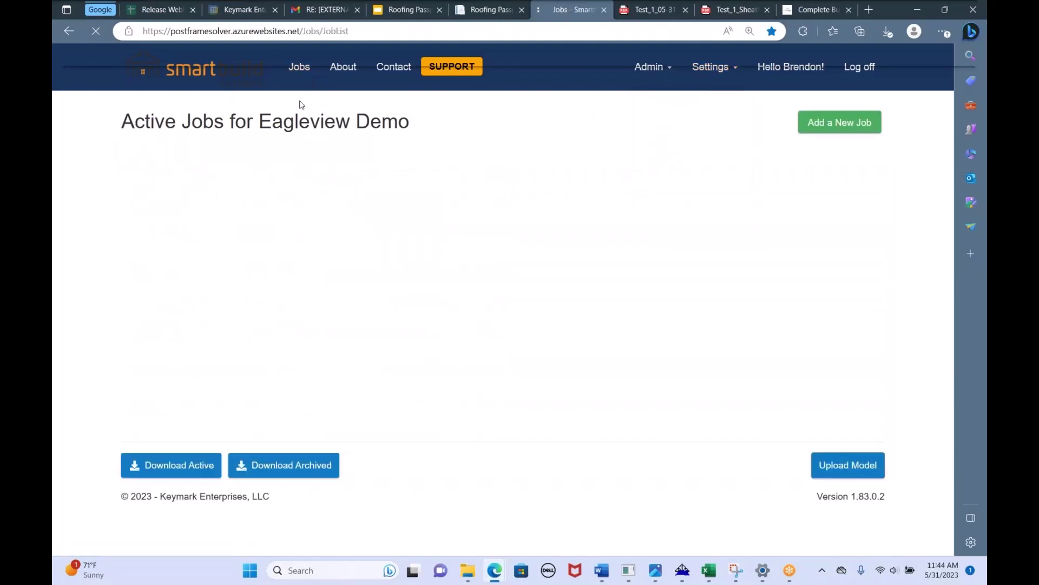
left_click(711, 66)
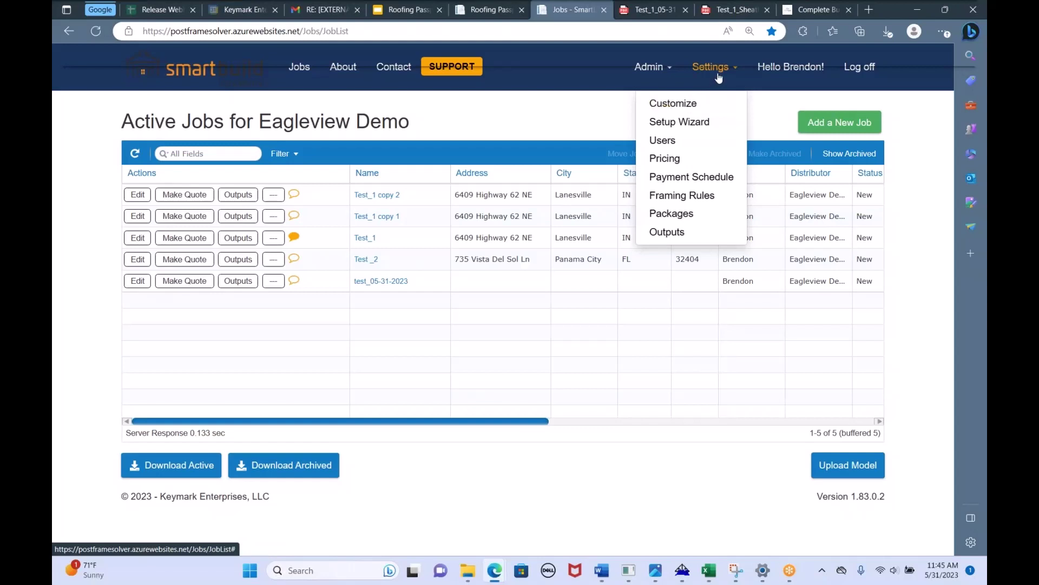
left_click(690, 103)
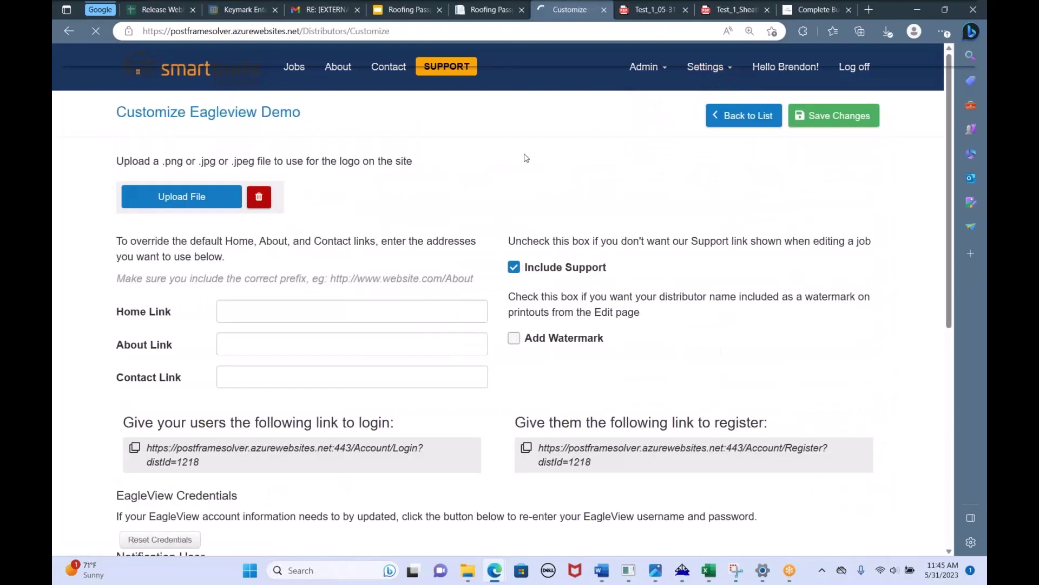
left_click_drag(117, 162, 418, 172)
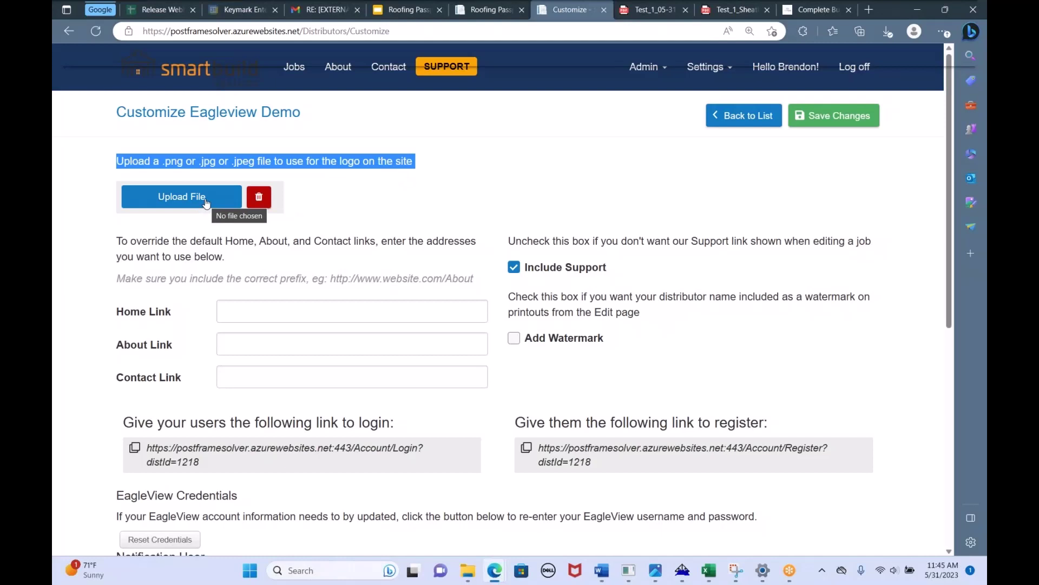
left_click(695, 68)
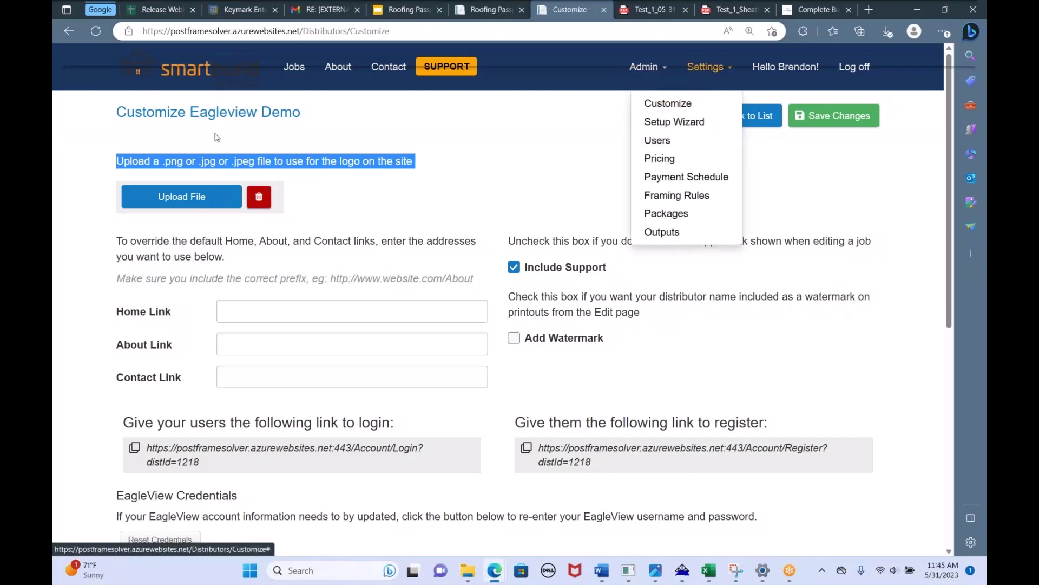
left_click(293, 71)
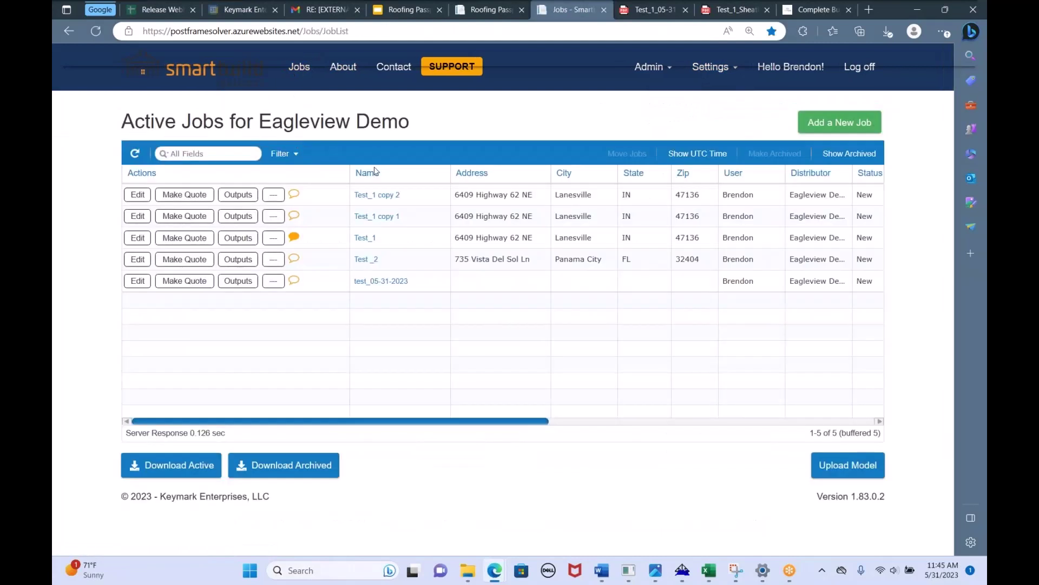
- Show the Help & Support feedback form's message body, then move to the Roofing Passport slides
left_click(455, 71)
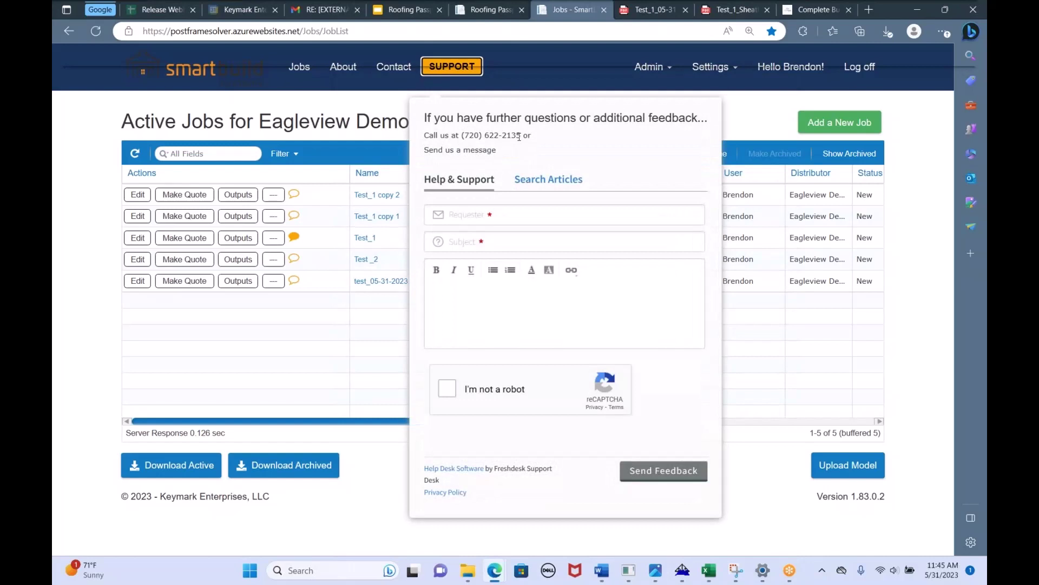
left_click(474, 291)
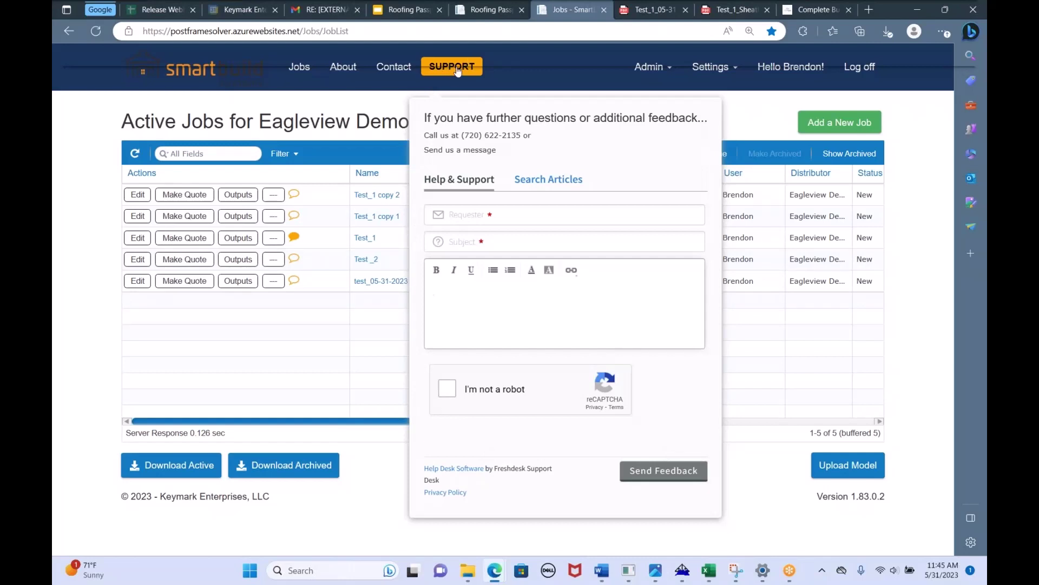
left_click(414, 6)
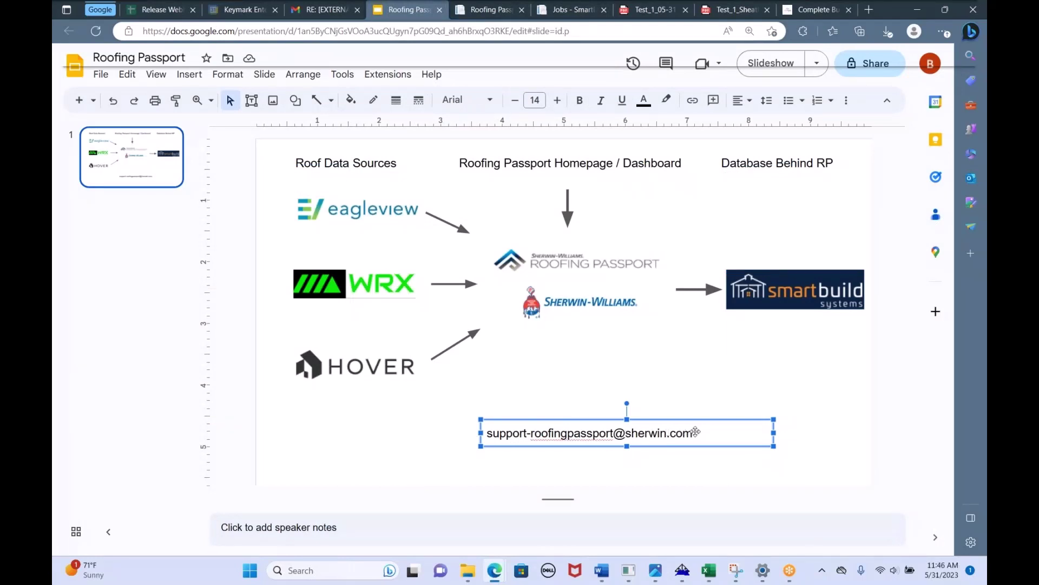
- Highlight the support e-mail address on the slide, then move to the Roofing Passport job list
left_click_drag(697, 432, 487, 432)
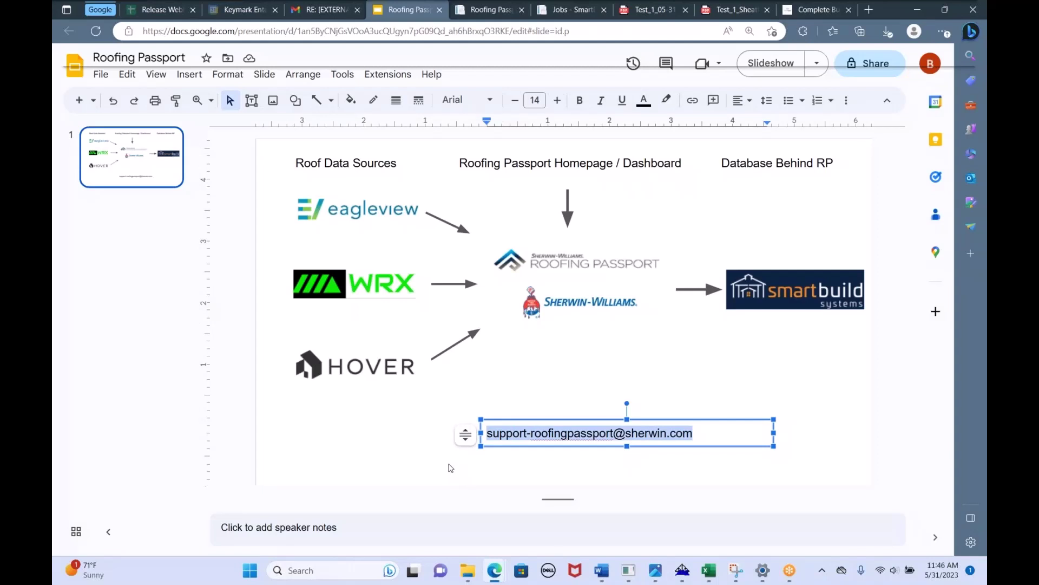
left_click(409, 435)
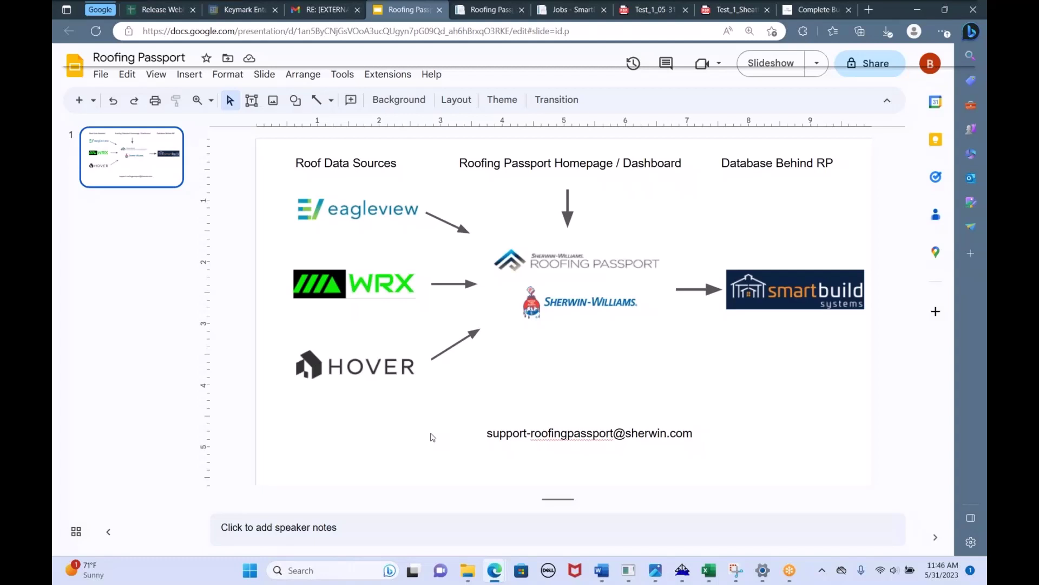
left_click(479, 10)
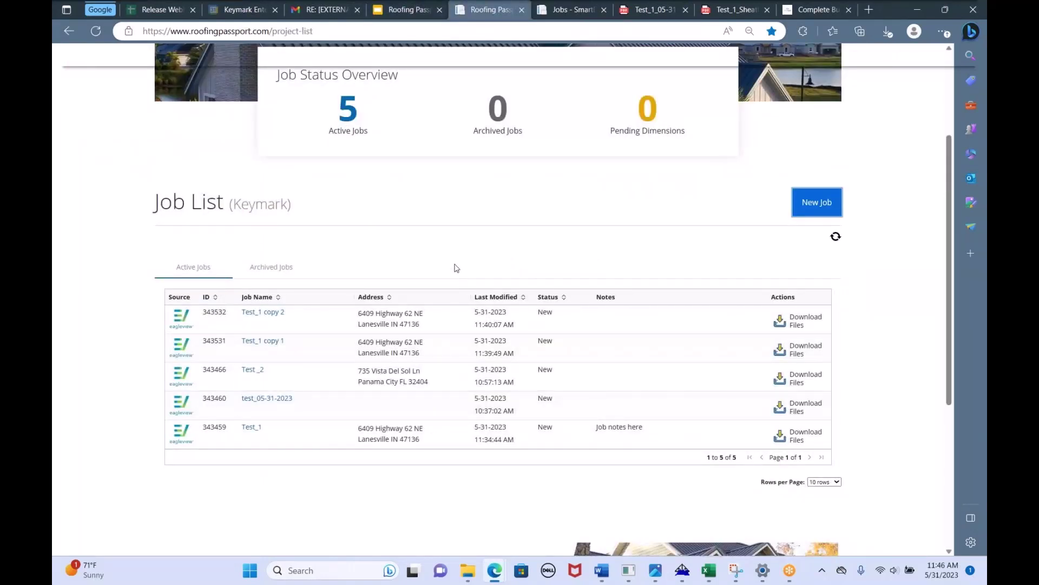
scroll(454, 279, "up", 3)
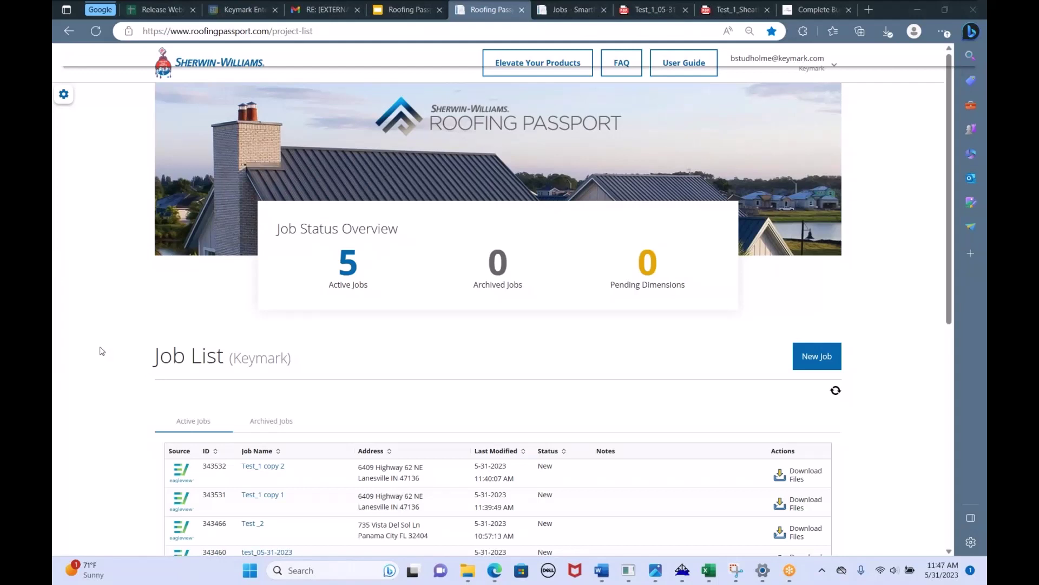
left_click(639, 67)
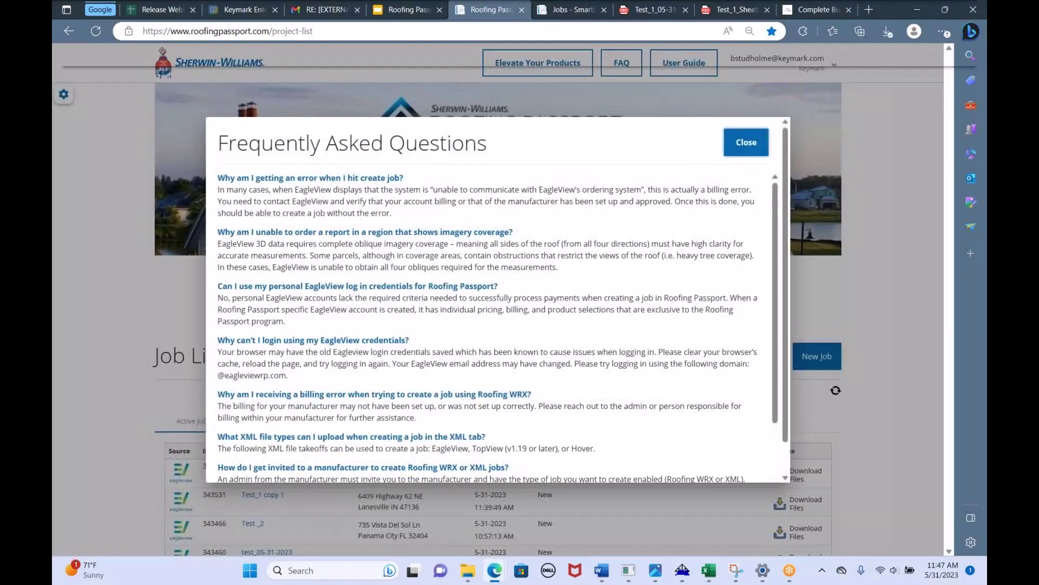
left_click(745, 147)
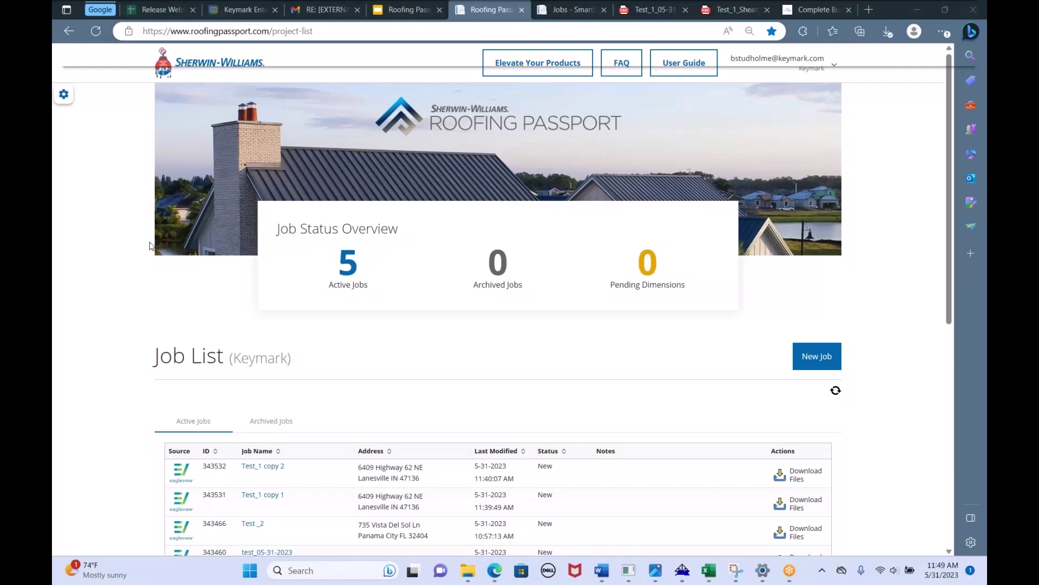
- Briefly show the Test_1 material list in Excel, then minimize it to reveal SmartBuild's Active Jobs
left_click(556, 14)
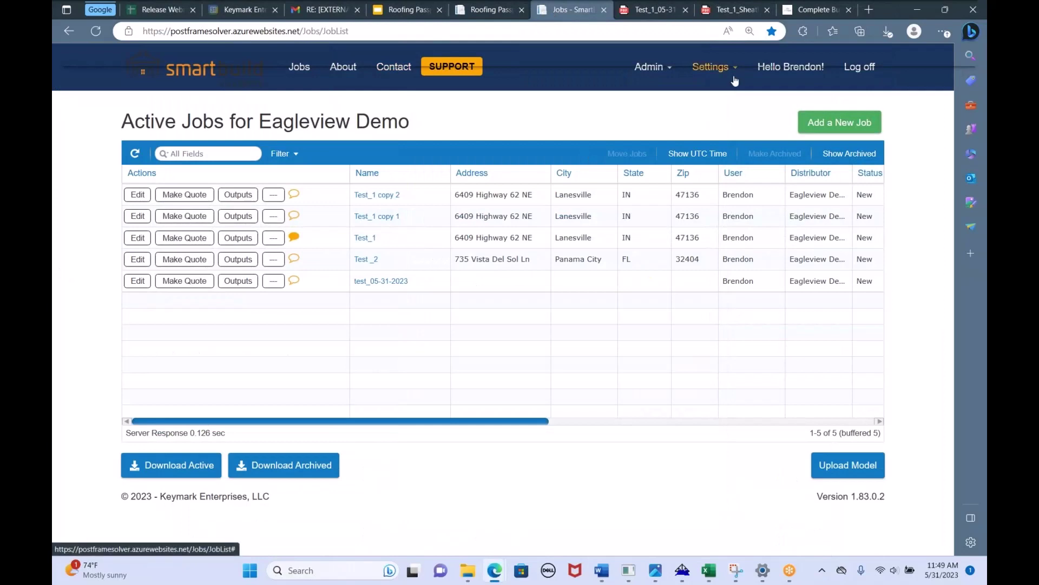
mouse_move(715, 568)
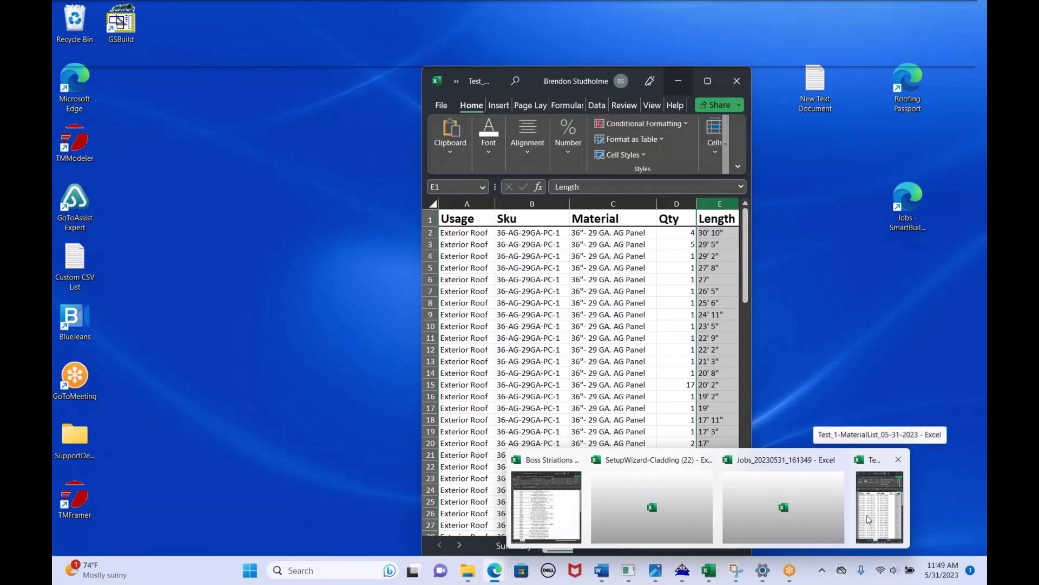
left_click(867, 515)
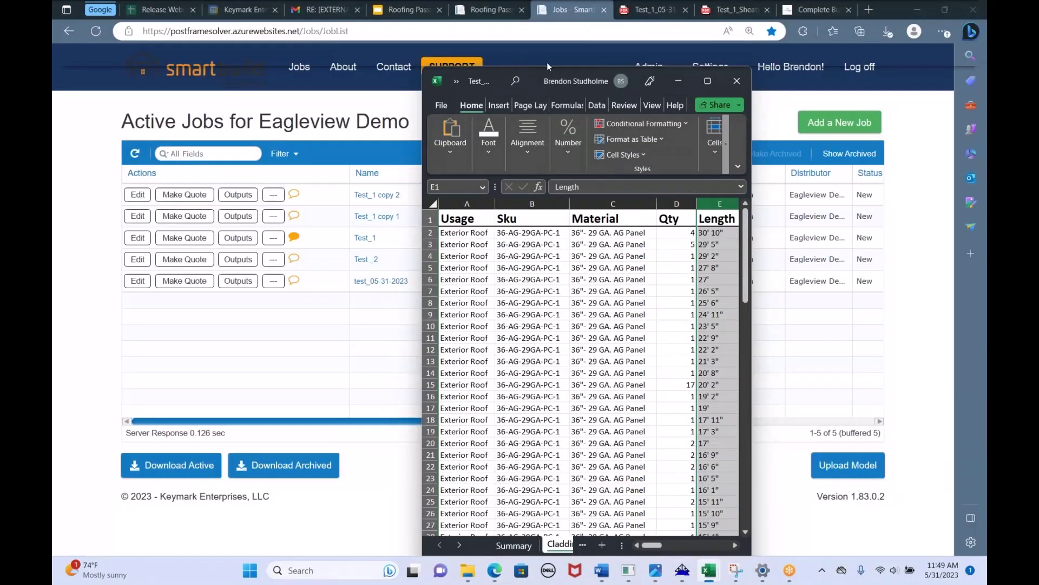
left_click_drag(514, 65, 515, 73)
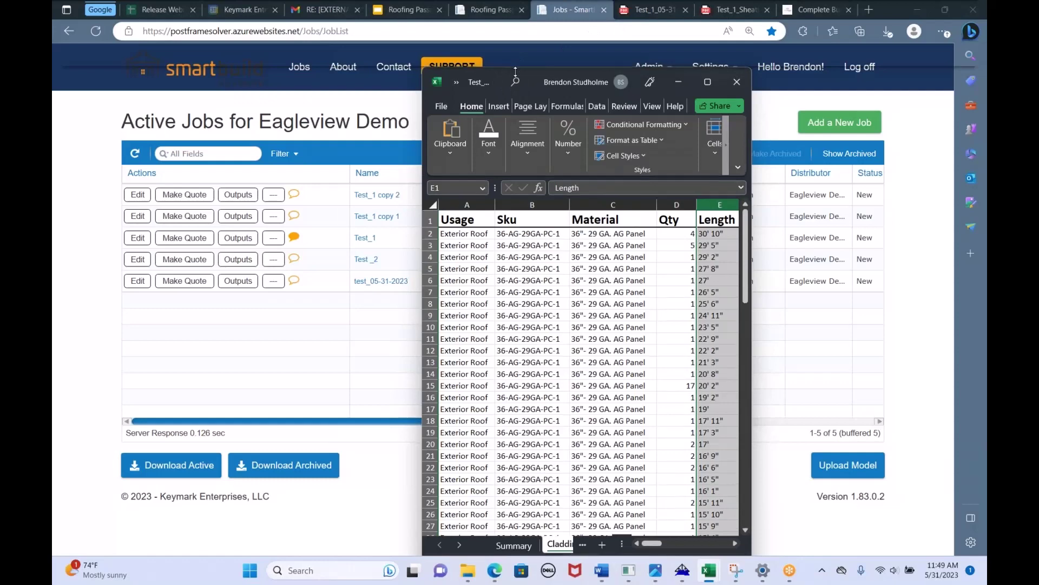
left_click(671, 96)
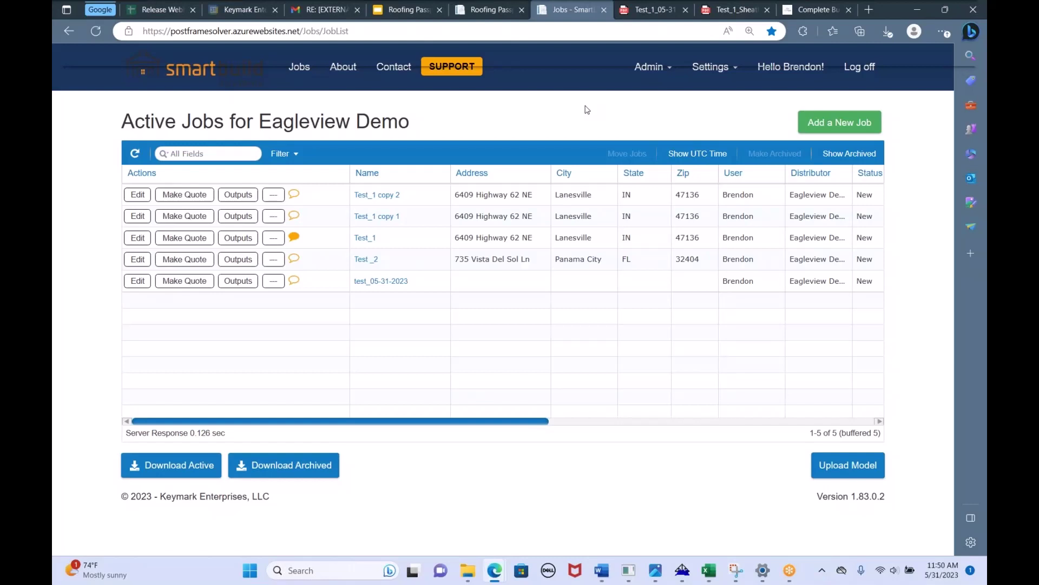
- Start a new job from the Roofing Passport job list using the New Job From Address form
left_click(498, 10)
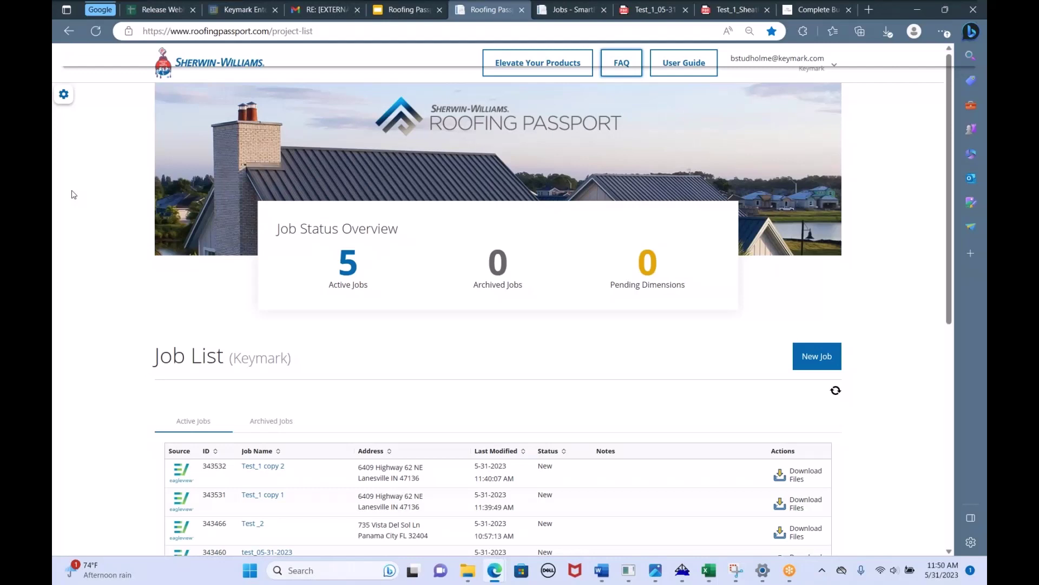
left_click(817, 356)
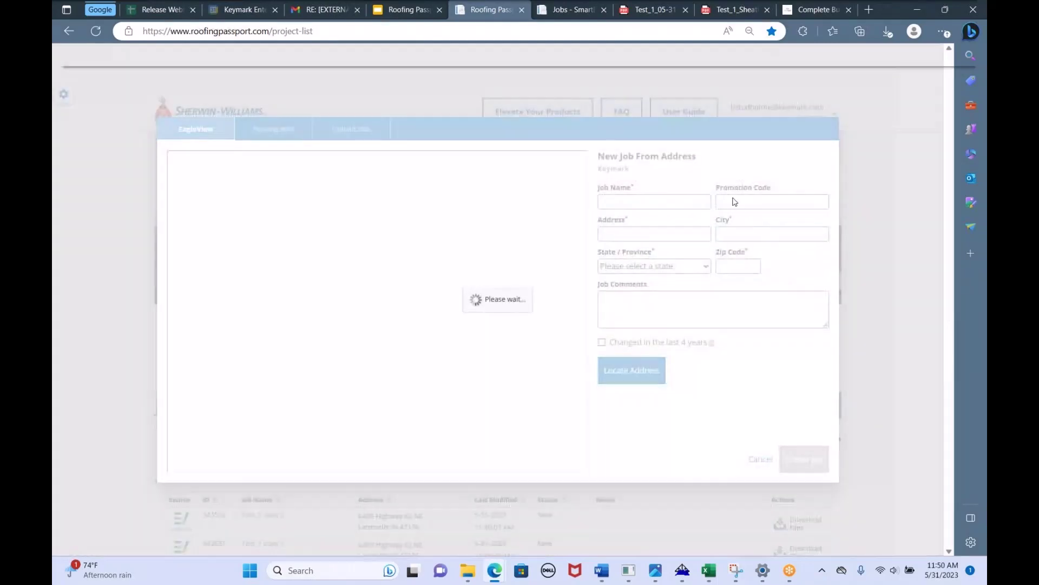